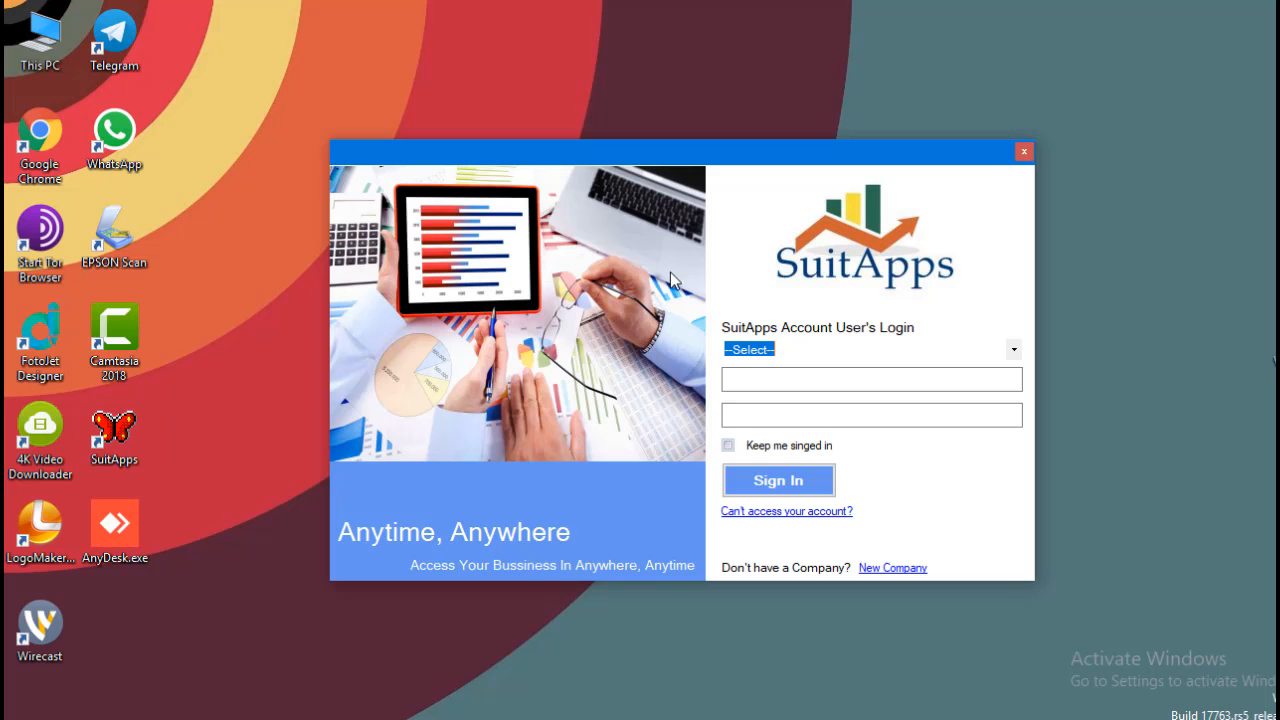
Sign in to the Microtech Software Solutions account with the username and password.
left_click(1015, 350)
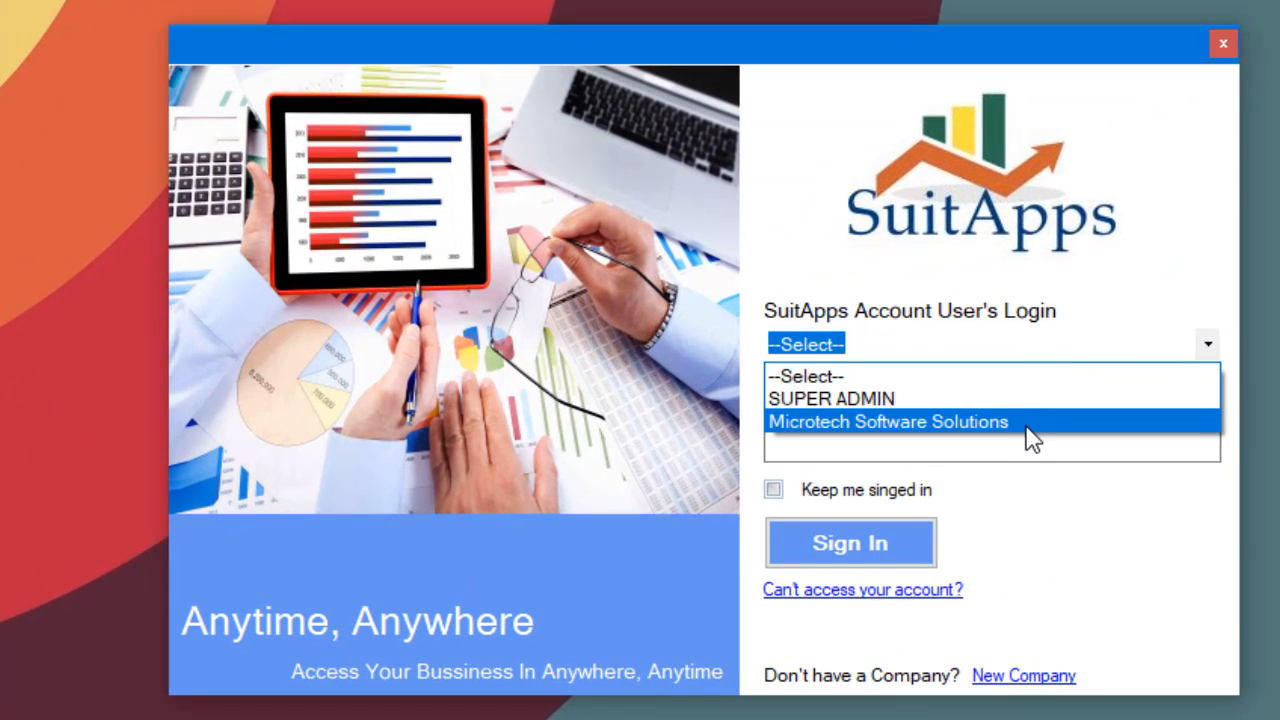
left_click(890, 403)
left_click(962, 388)
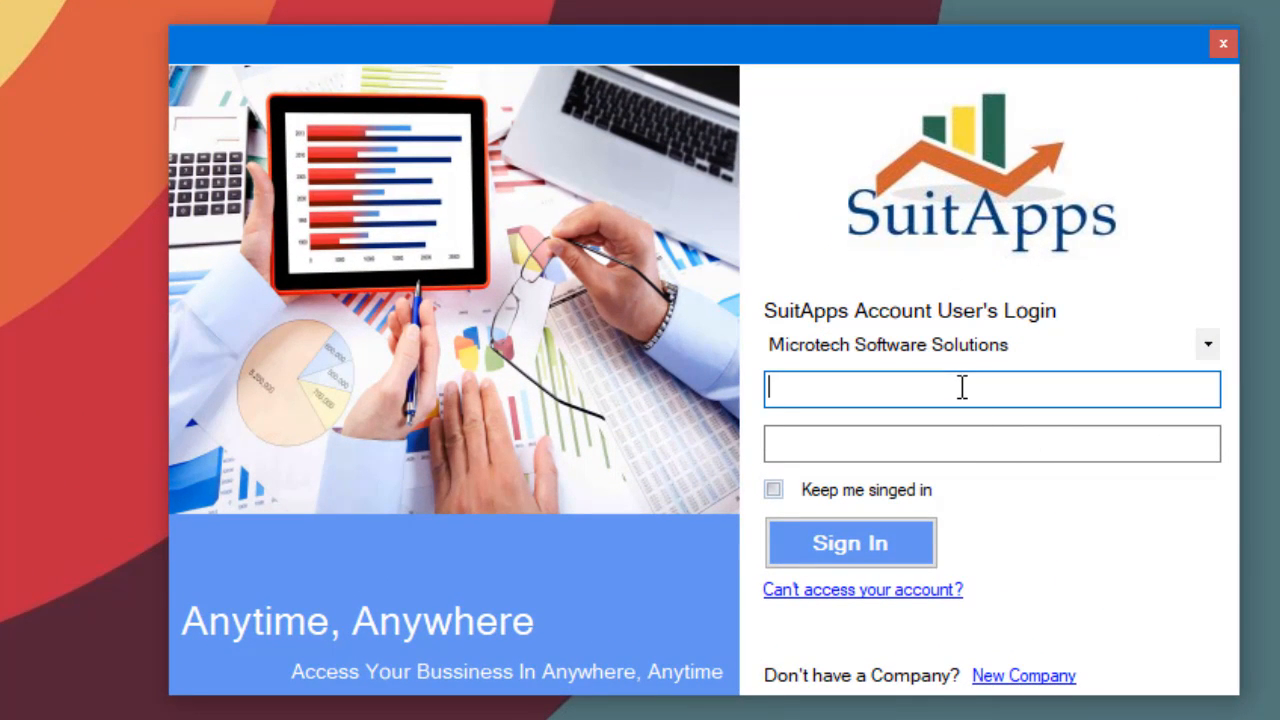
key("Tab")
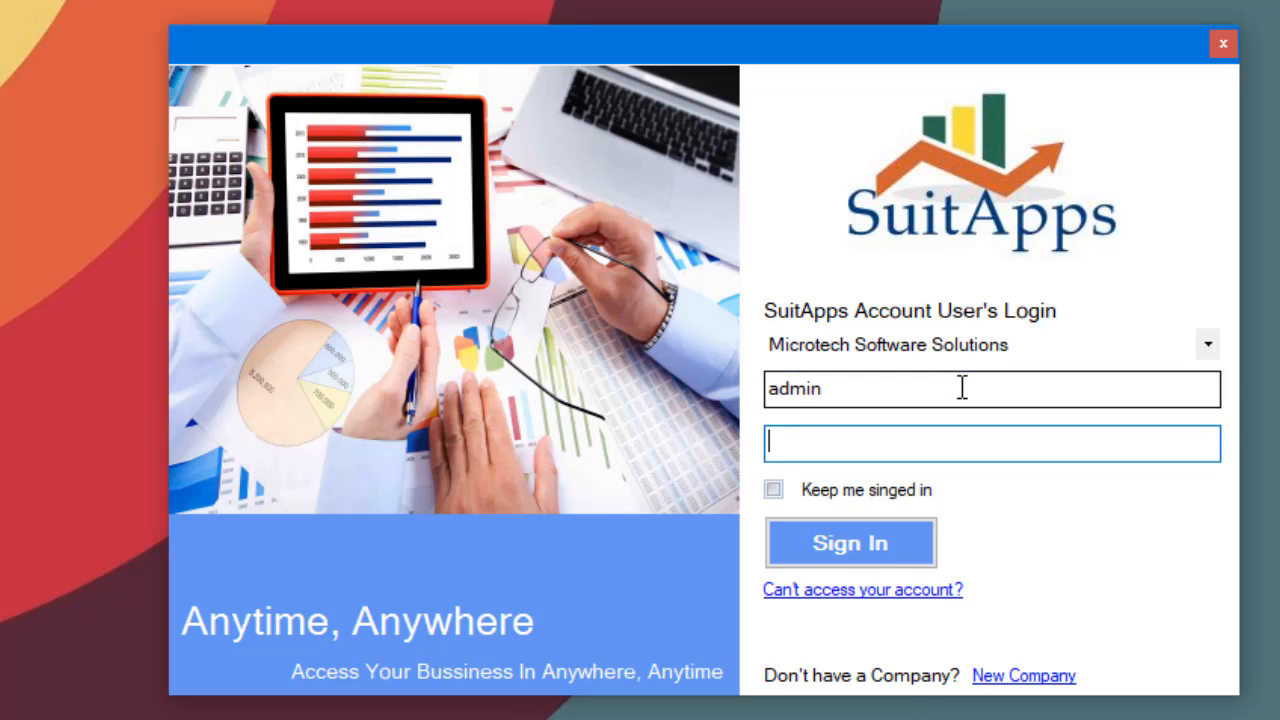
left_click(876, 535)
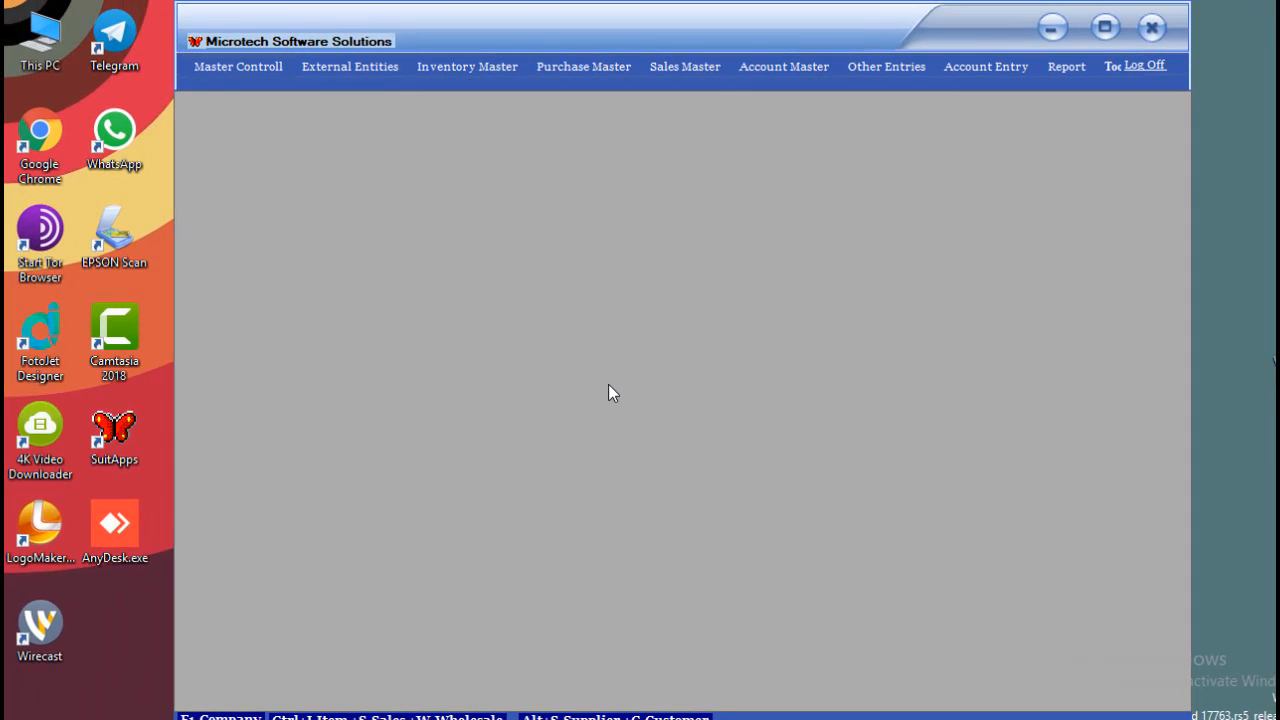
Open Company Information and load the Microtech Software Solutions company details.
left_click(255, 67)
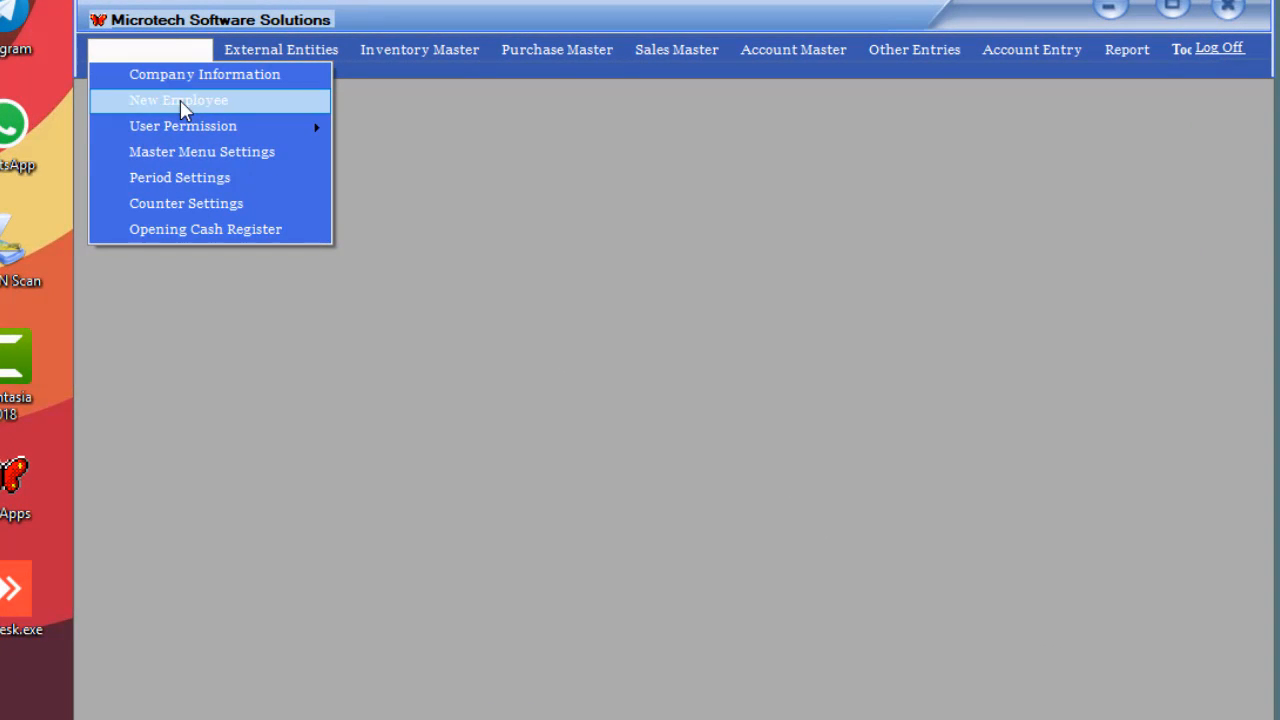
left_click(201, 72)
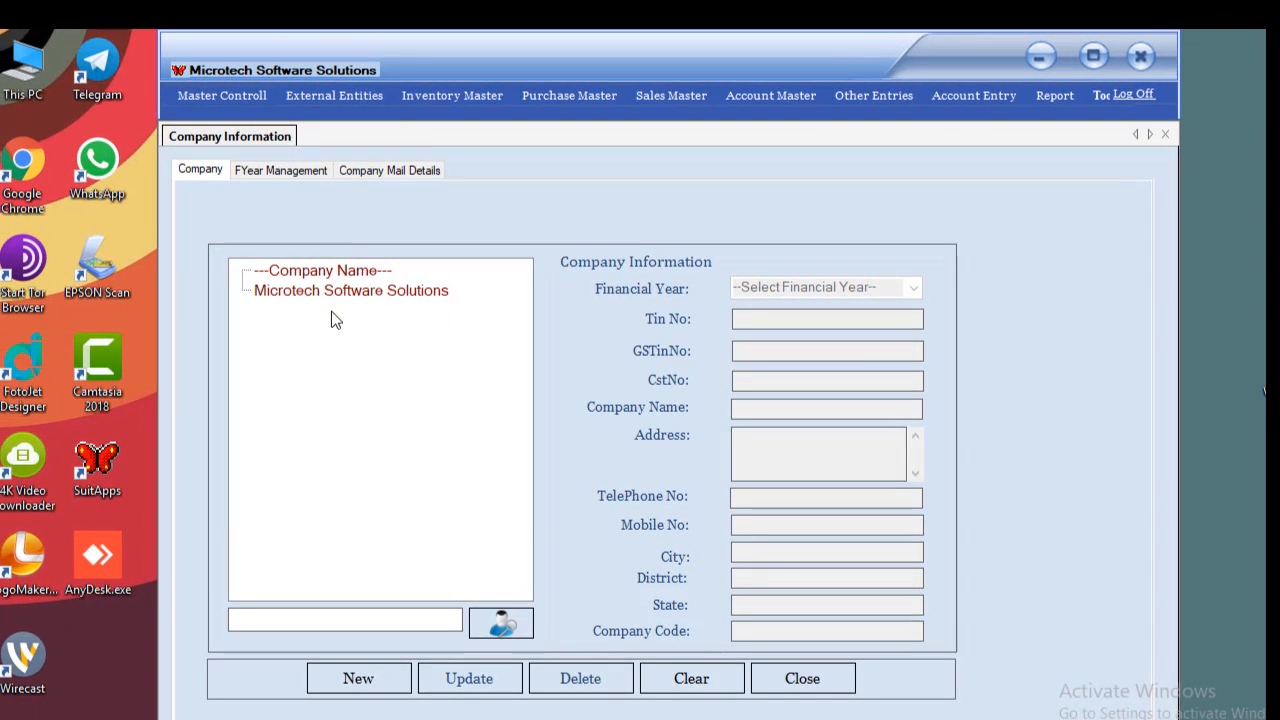
left_click(343, 291)
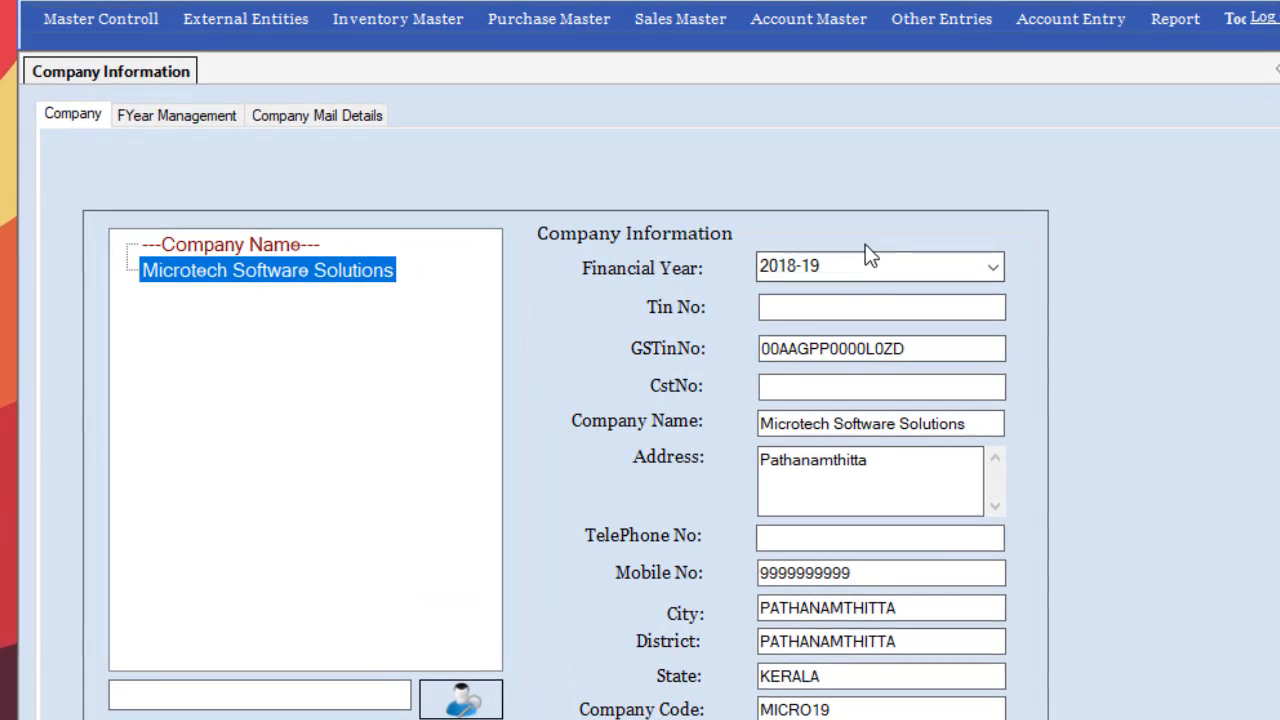
Keep financial year 2018-19 and save the updated company details.
left_click(854, 260)
left_click(849, 299)
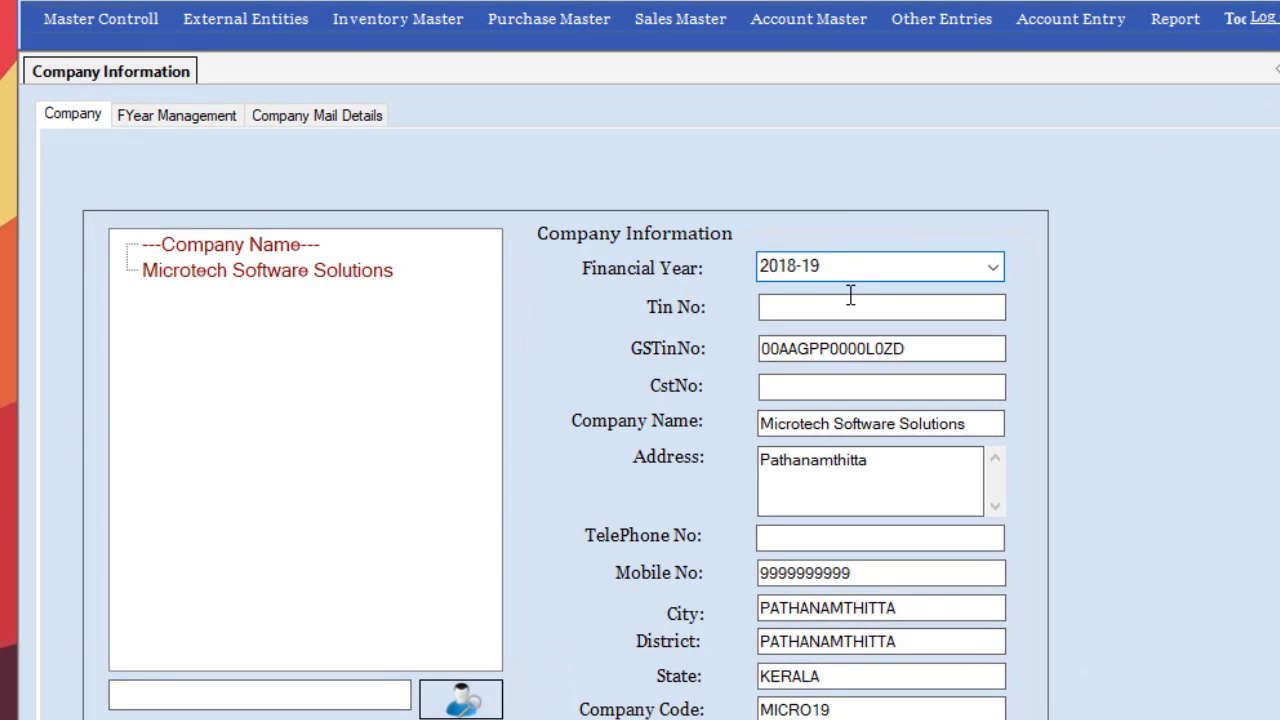
left_click(996, 268)
left_click(996, 268)
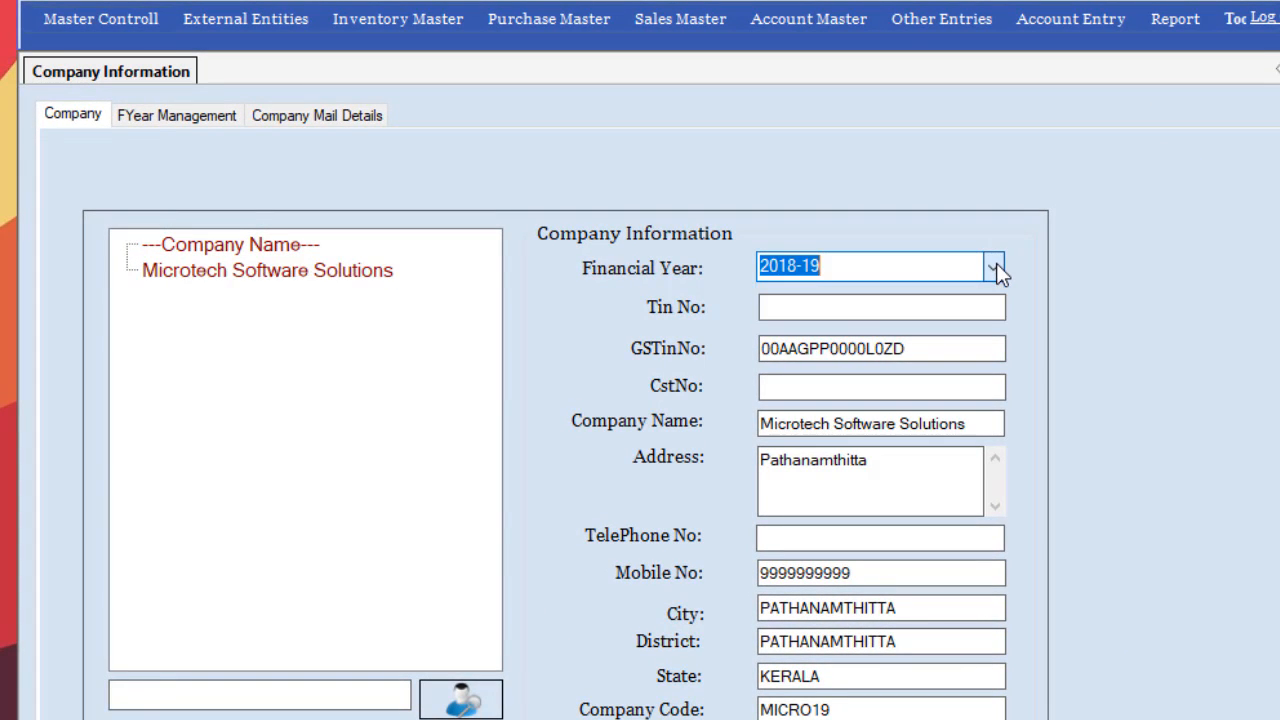
left_click(882, 479)
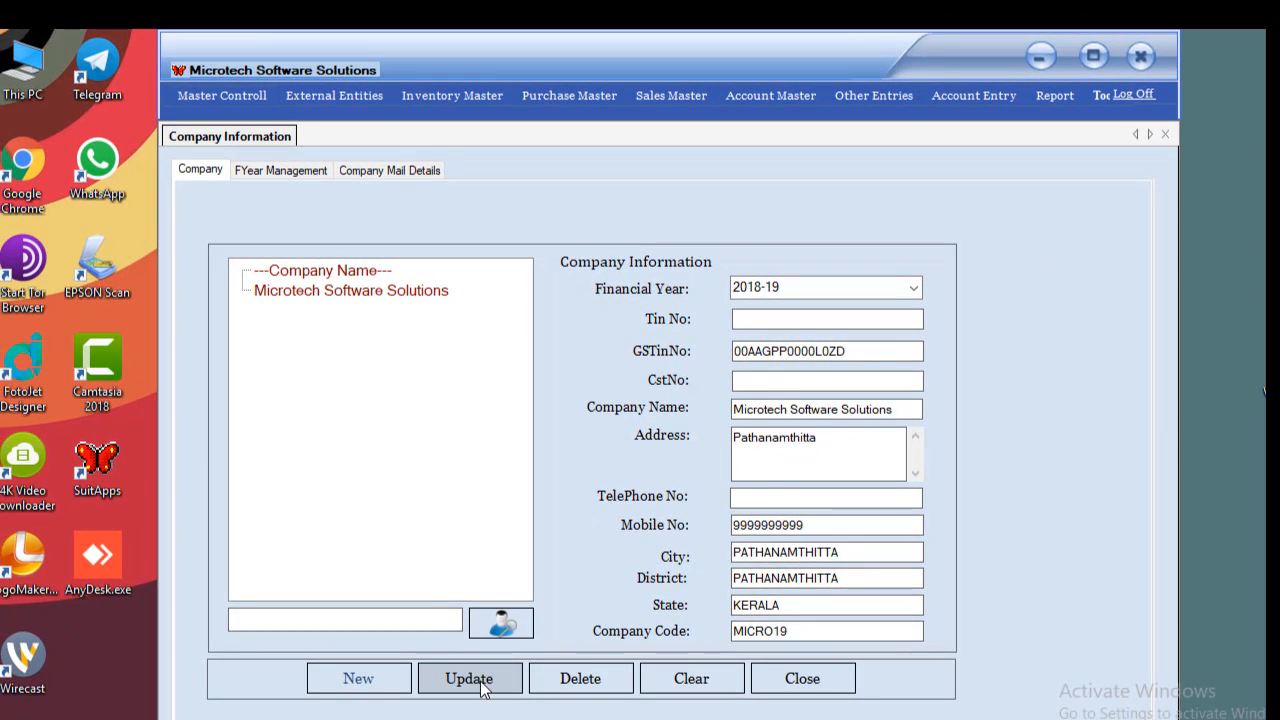
left_click(481, 686)
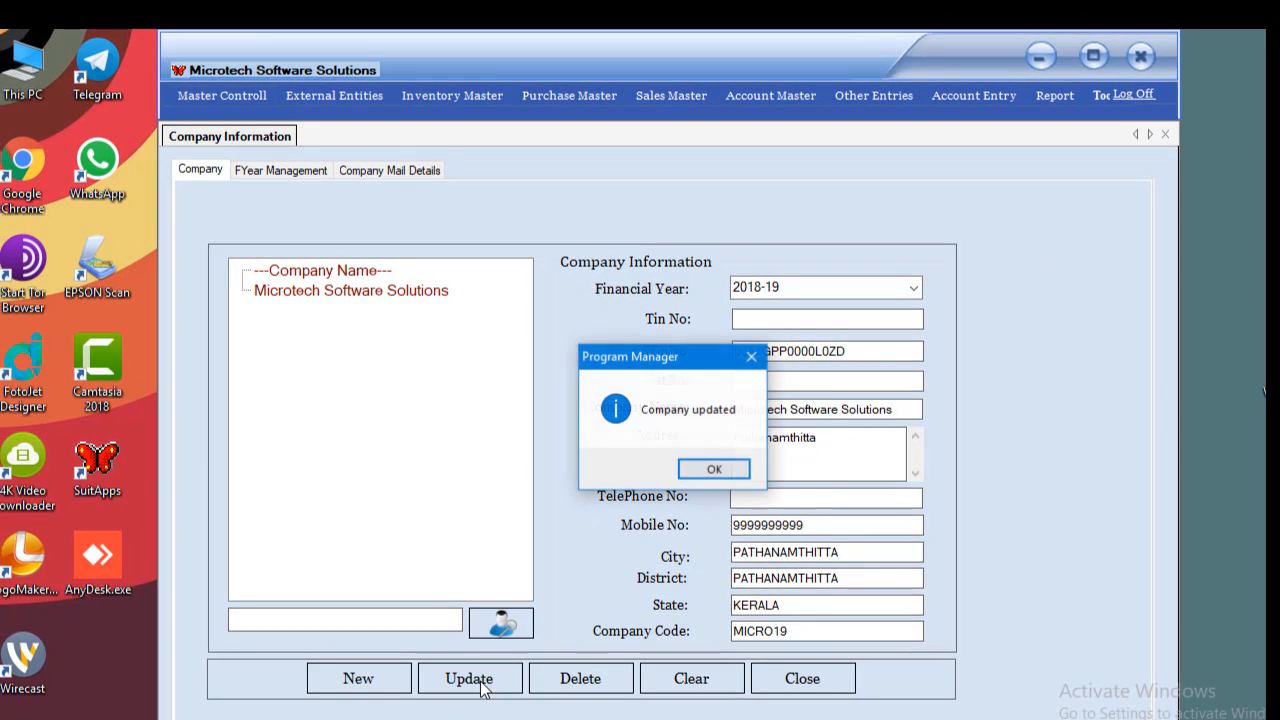
left_click(714, 471)
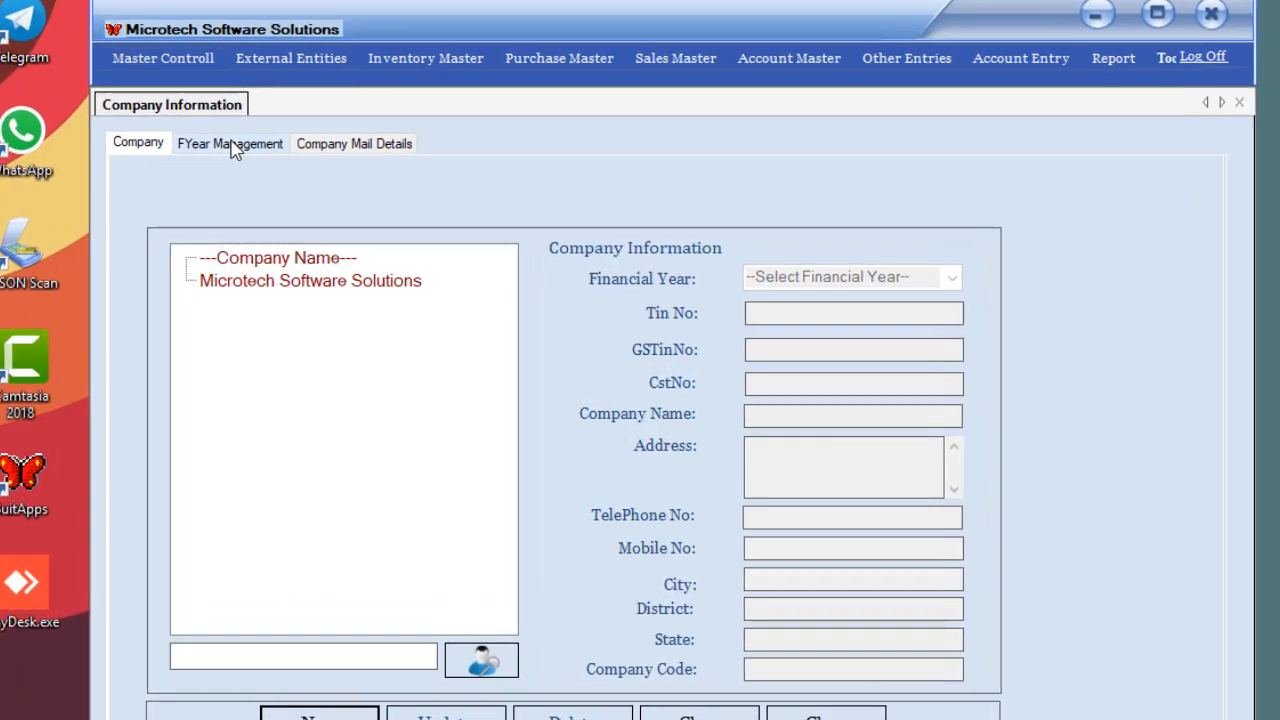
left_click(281, 170)
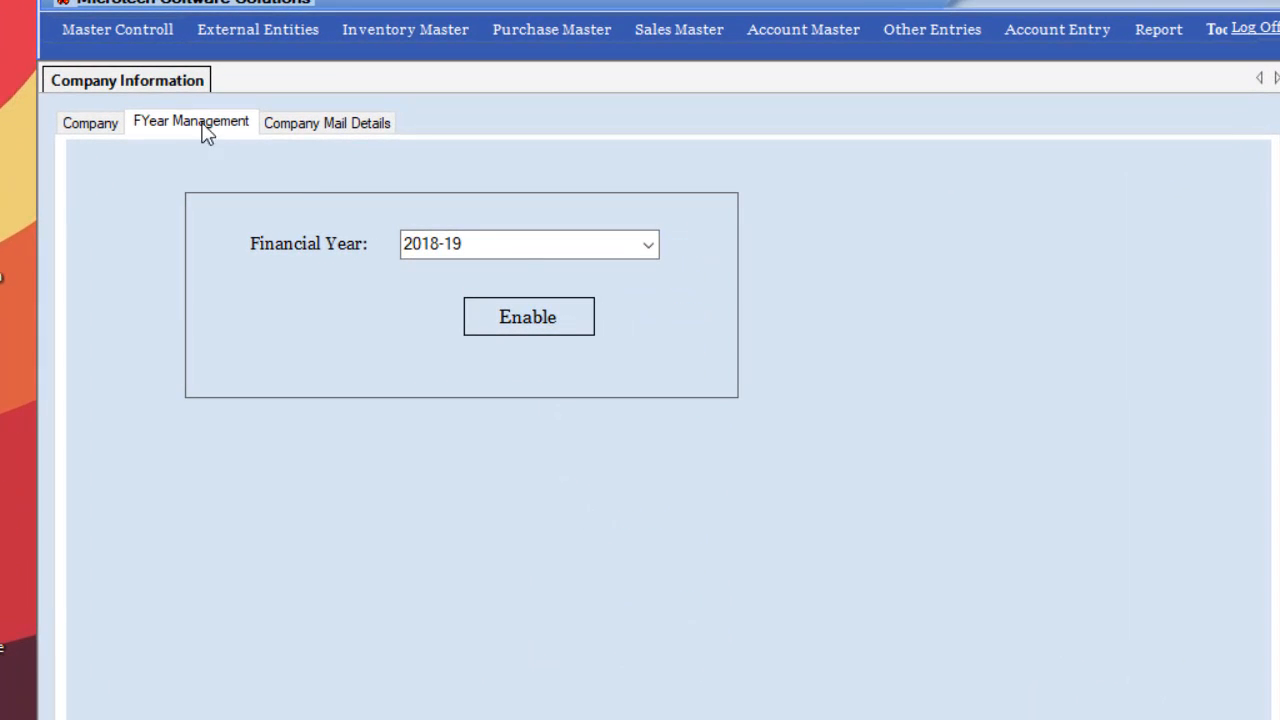
Enable financial year 2018-19 on the FYear Management tab.
left_click(655, 244)
left_click(655, 244)
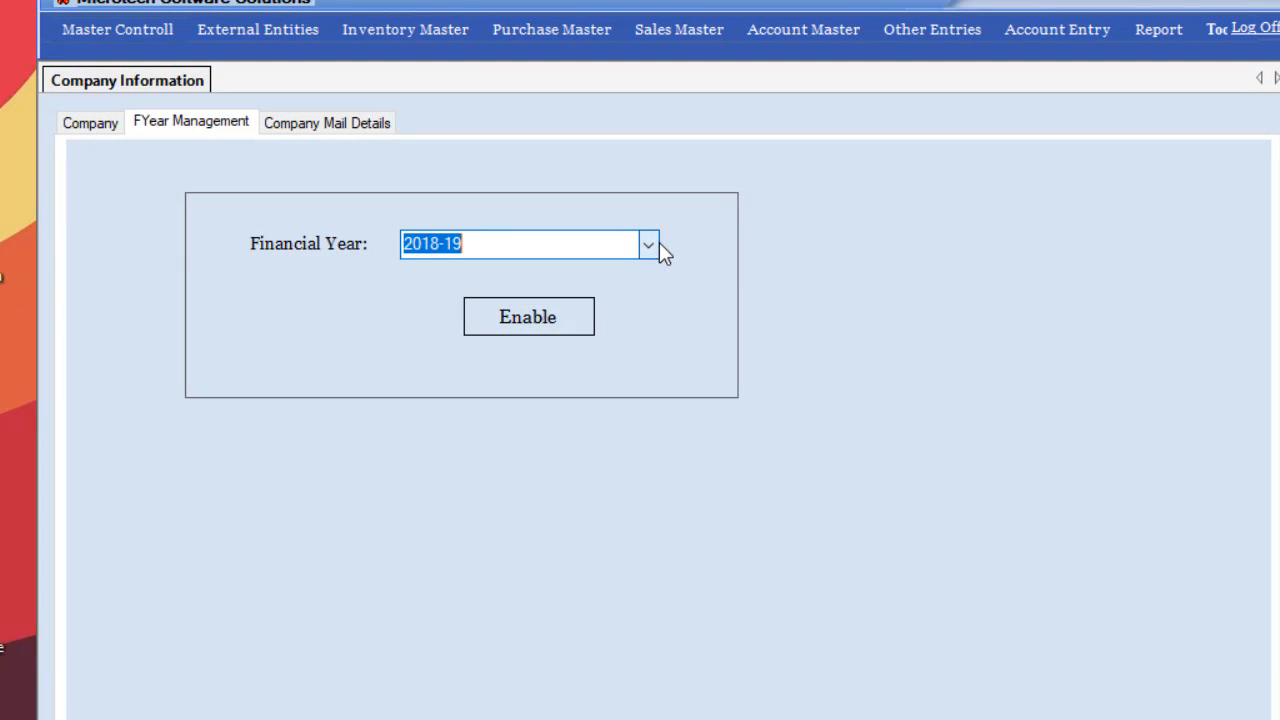
left_click(558, 308)
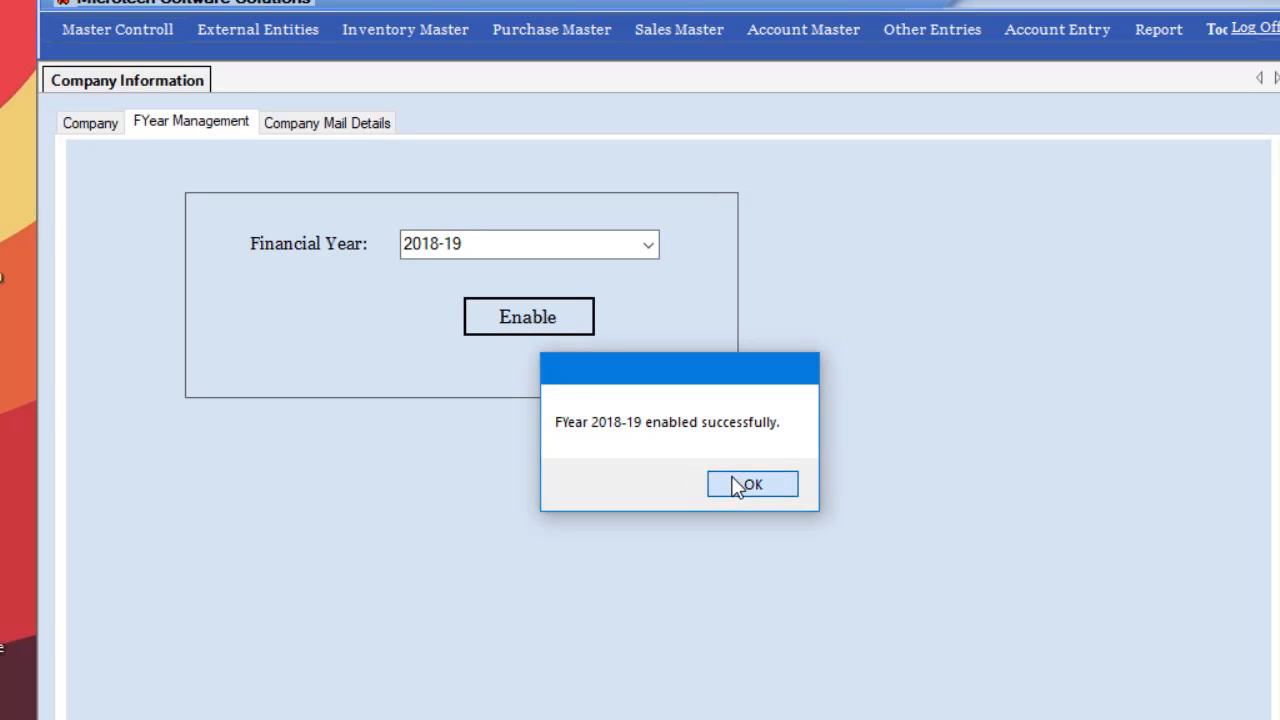
left_click(743, 484)
left_click(628, 246)
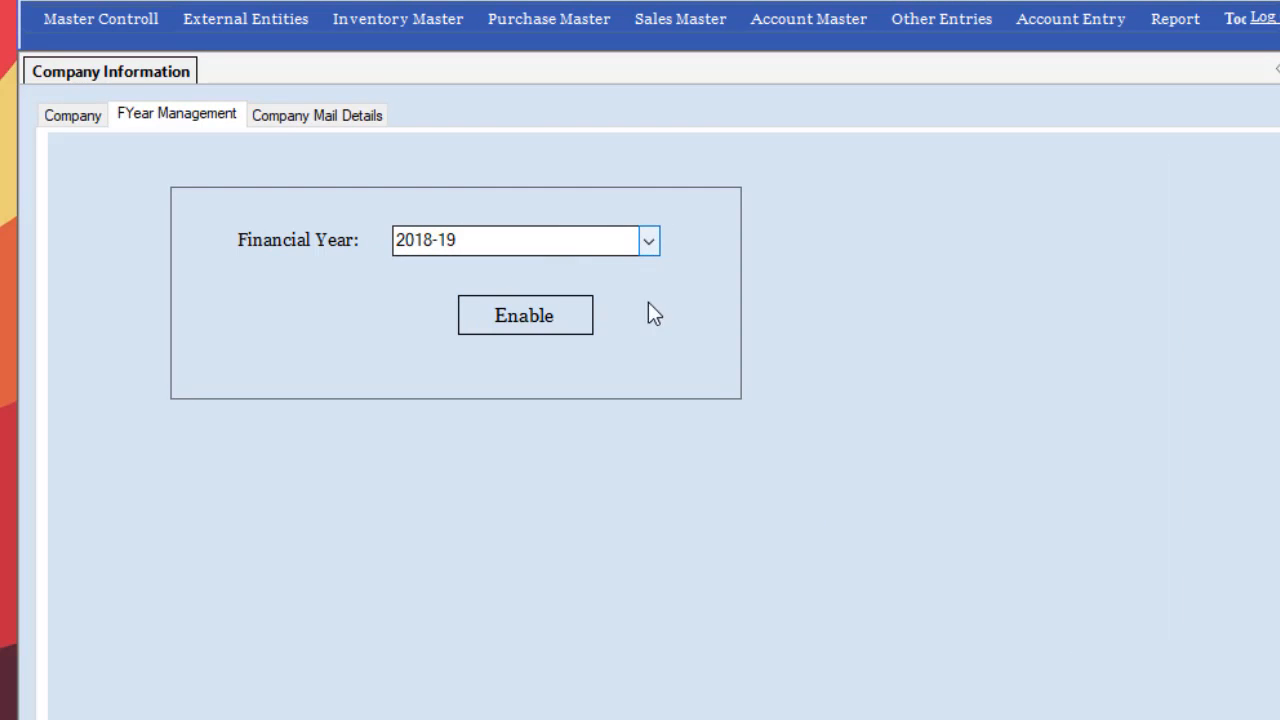
left_click(649, 241)
left_click(649, 241)
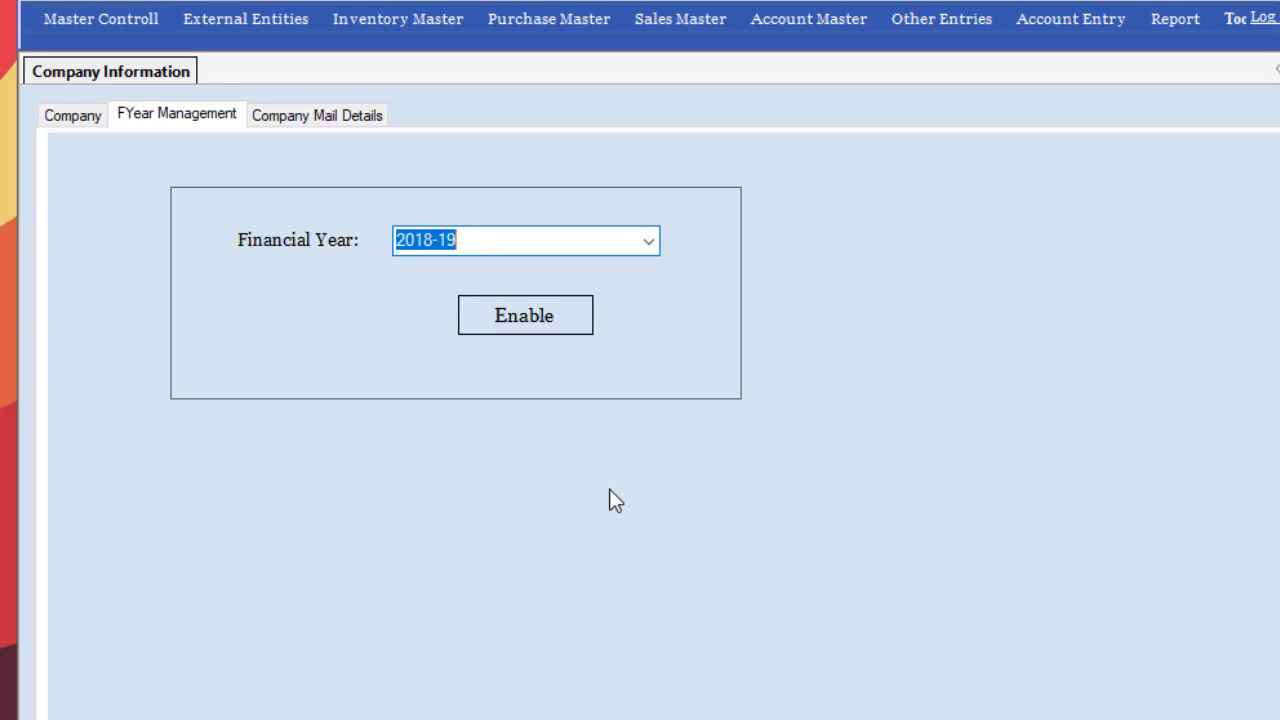
Look over the Company Mail Details fields, then close the Company Information form.
left_click(314, 118)
left_click(485, 258)
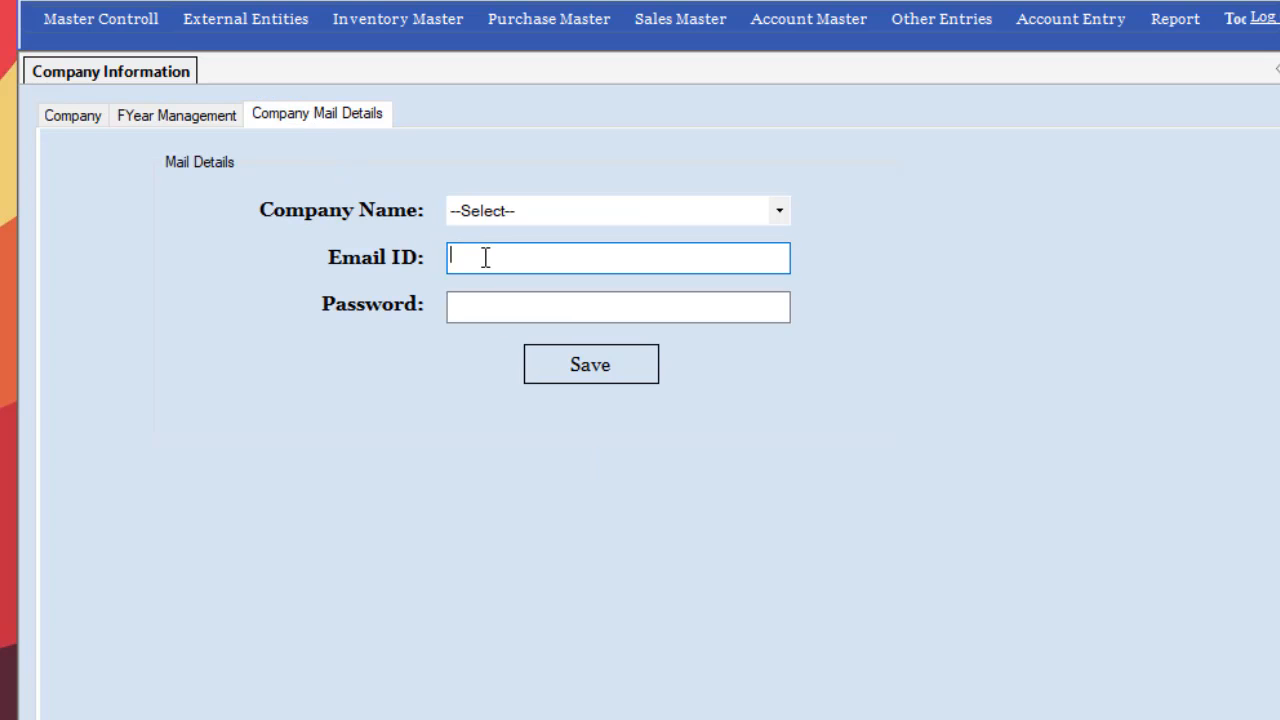
left_click(510, 304)
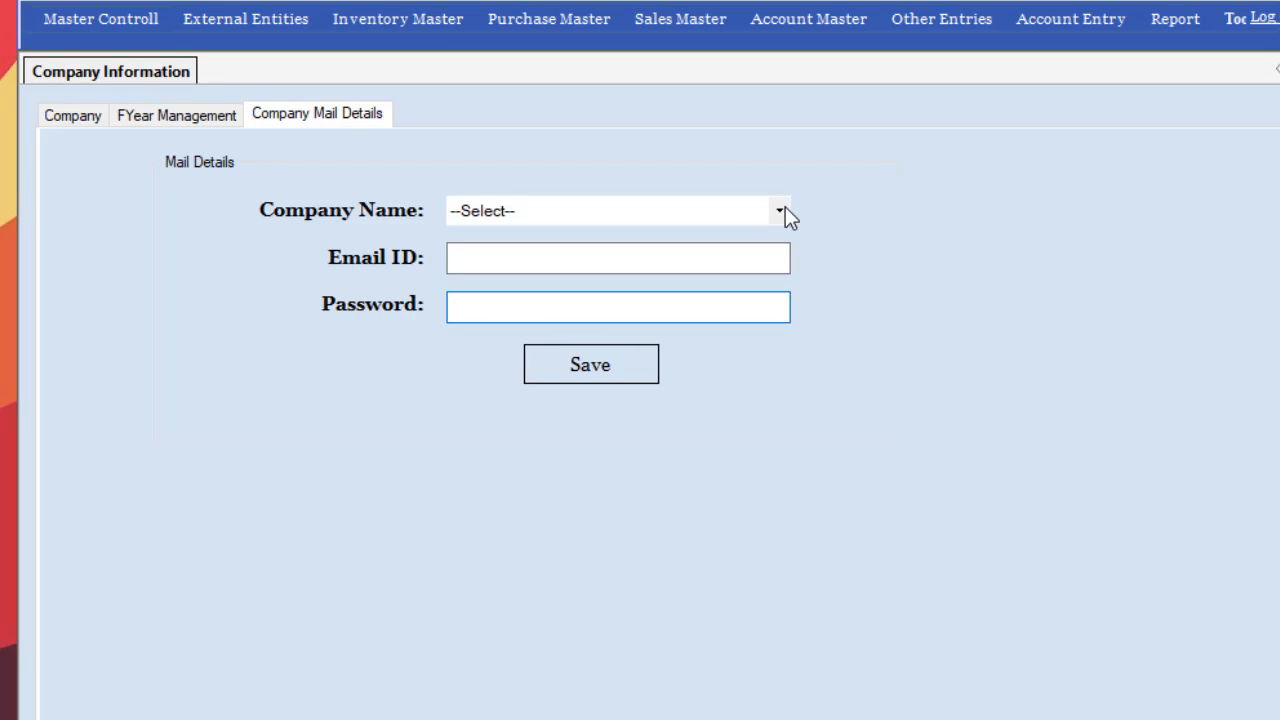
left_click(781, 211)
left_click(785, 210)
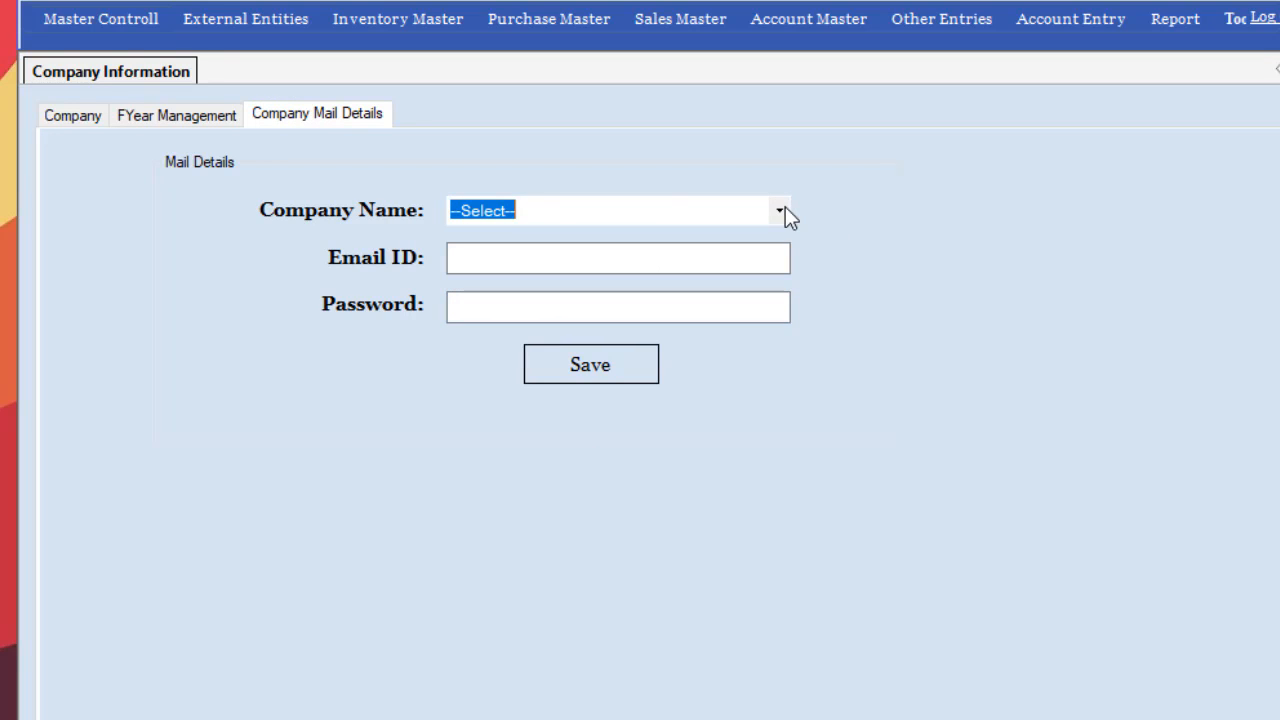
left_click(117, 20)
left_click(126, 23)
left_click(1279, 70)
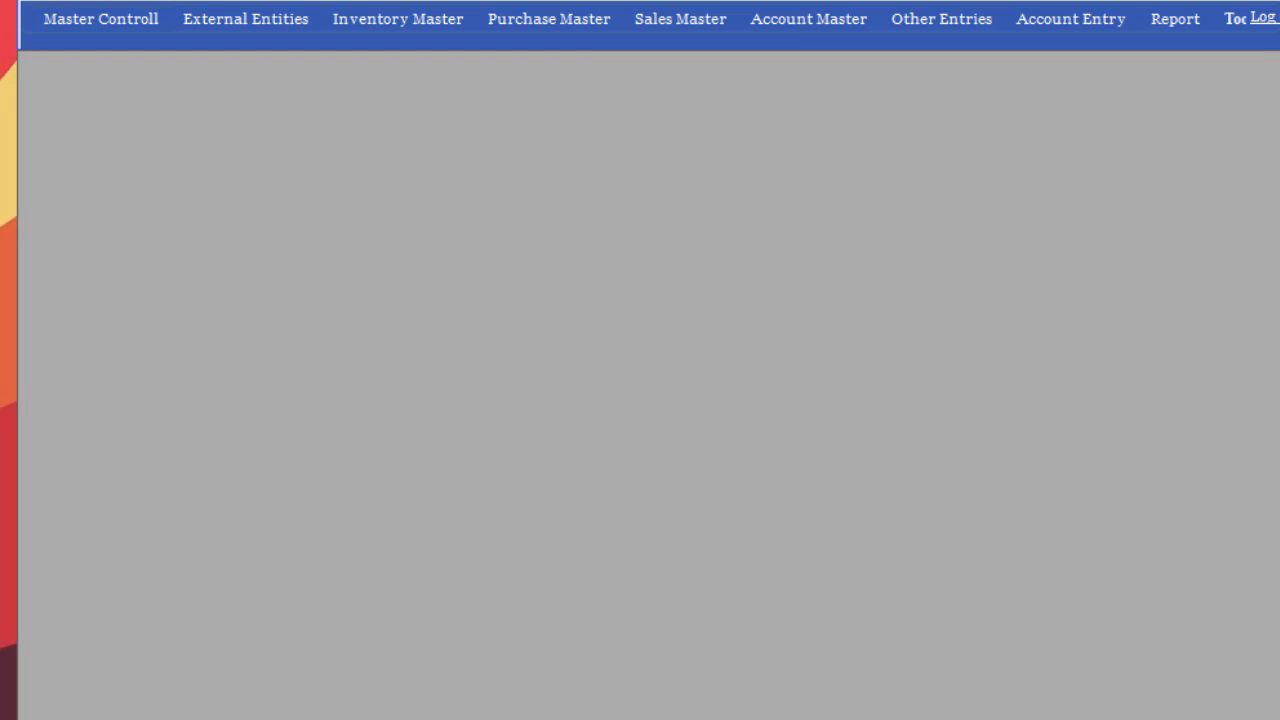
Load the ADMIN user in the Employee form and save its details with Update.
left_click(52, 20)
left_click(100, 74)
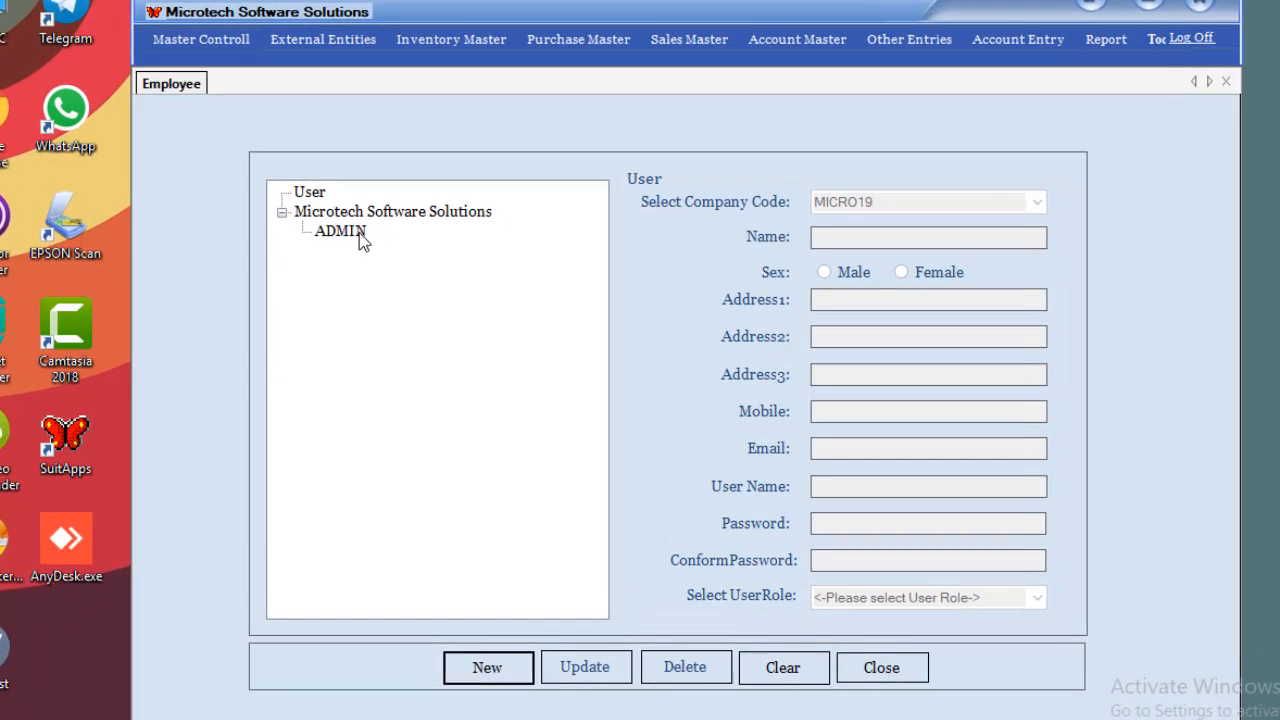
left_click(378, 244)
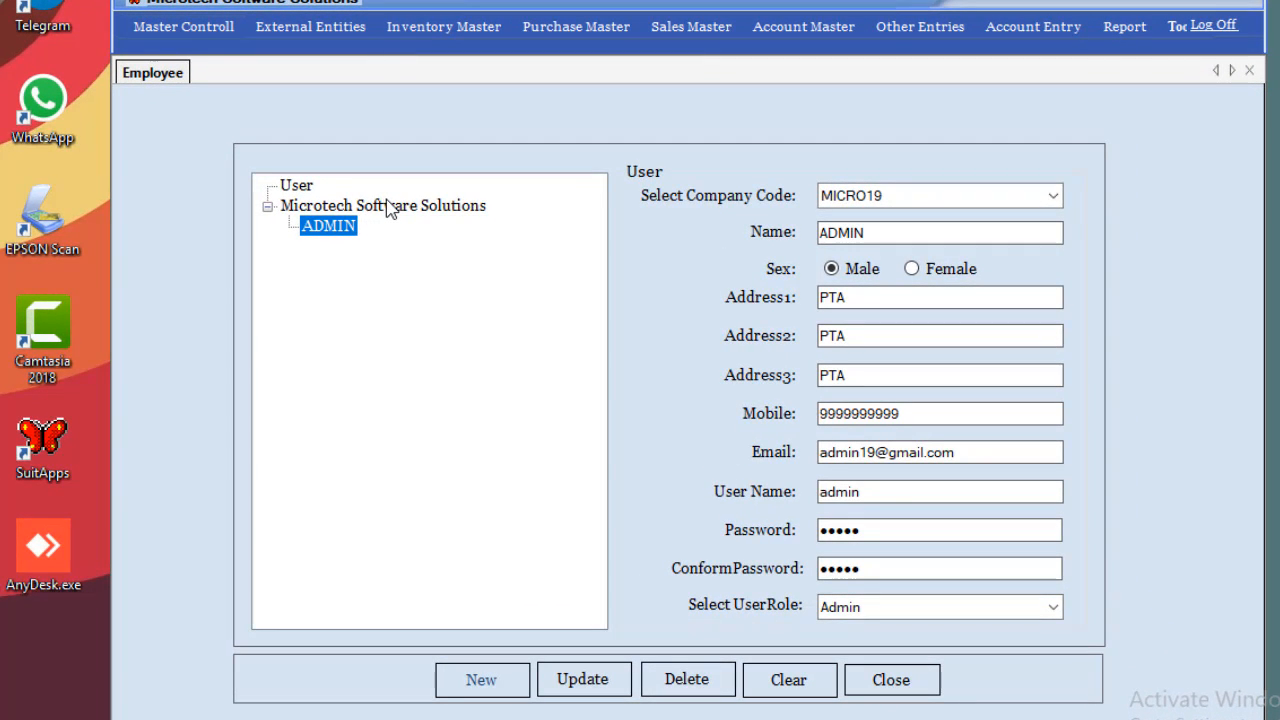
left_click(966, 492)
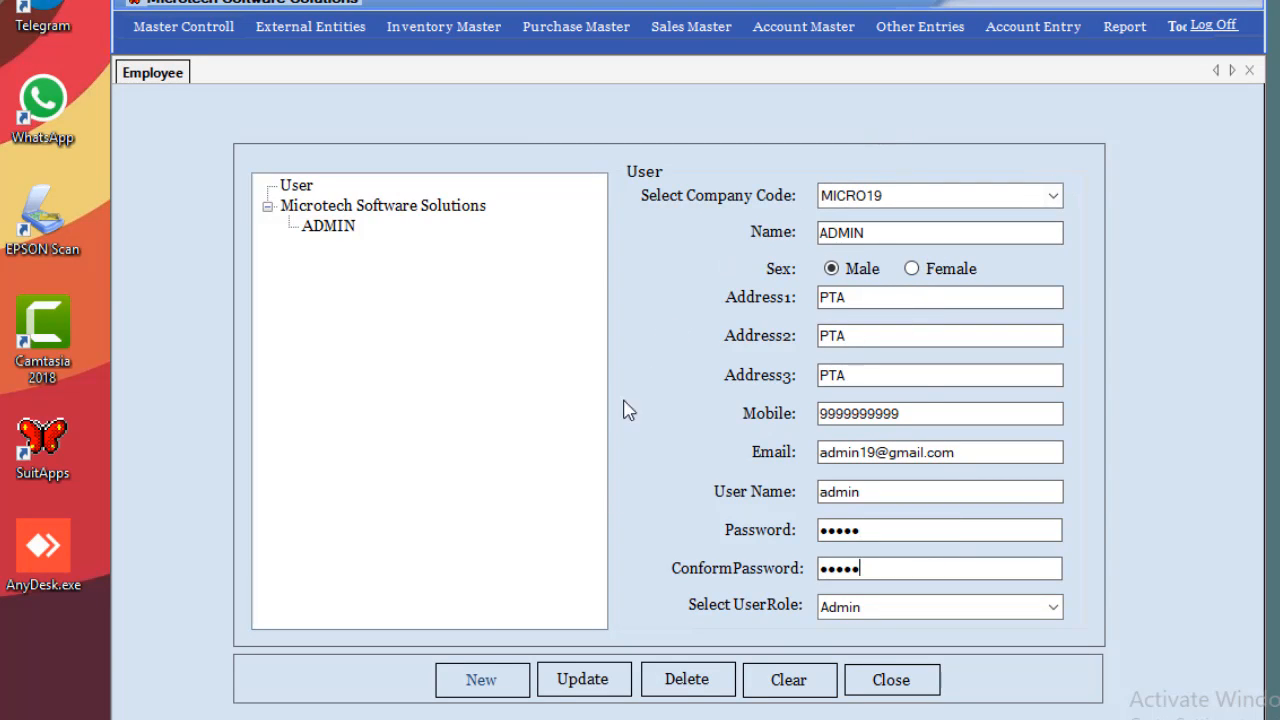
left_click(568, 690)
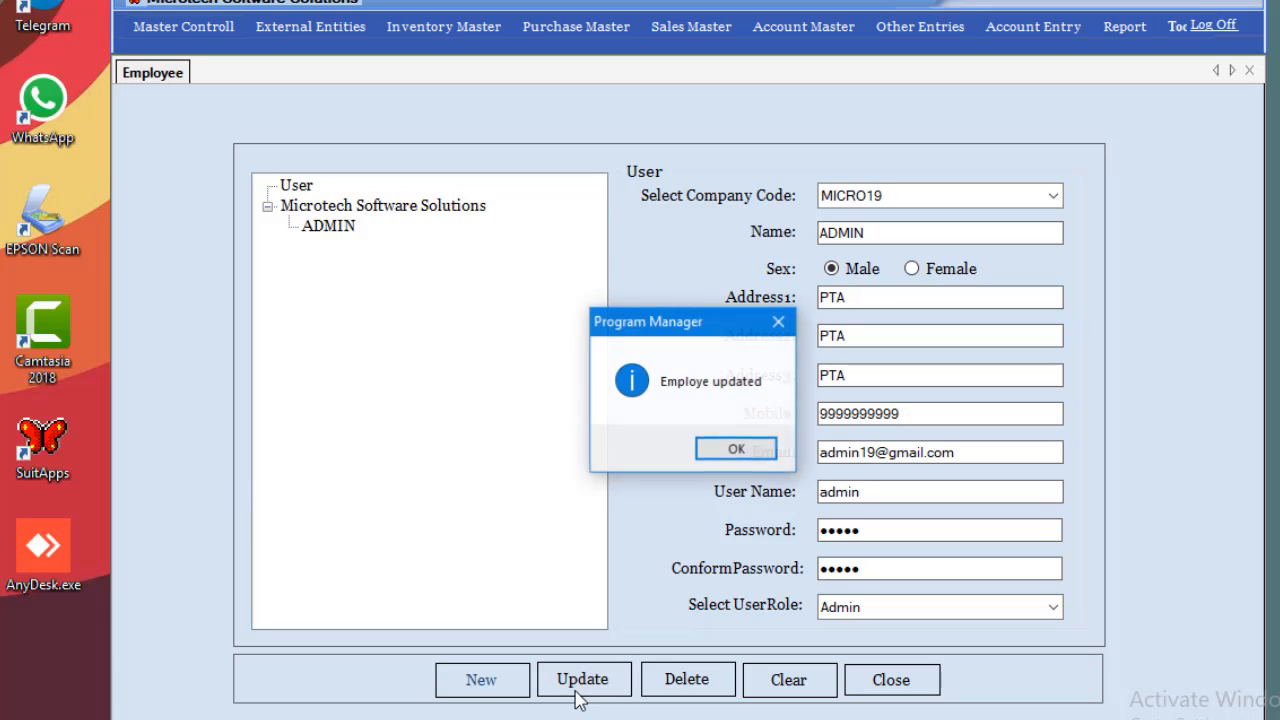
left_click(758, 449)
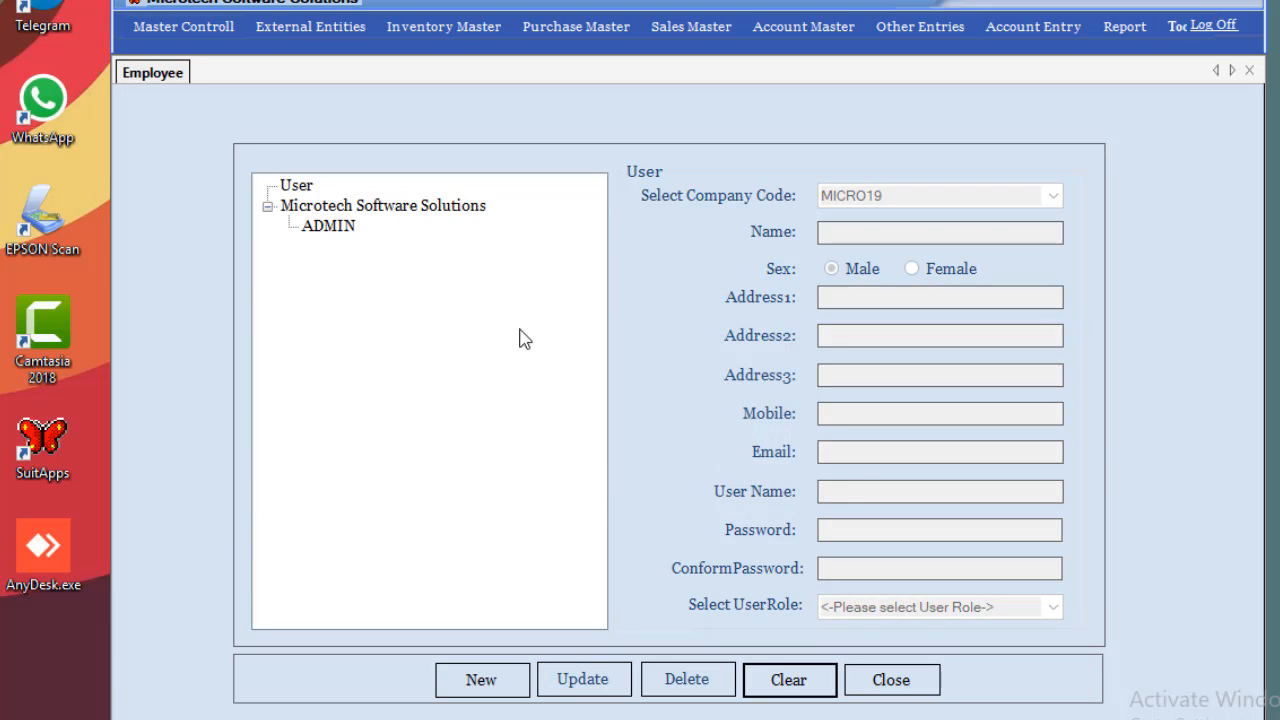
left_click(430, 208)
Start a new user with role Sales Representative, then close the Employee form.
left_click(472, 679)
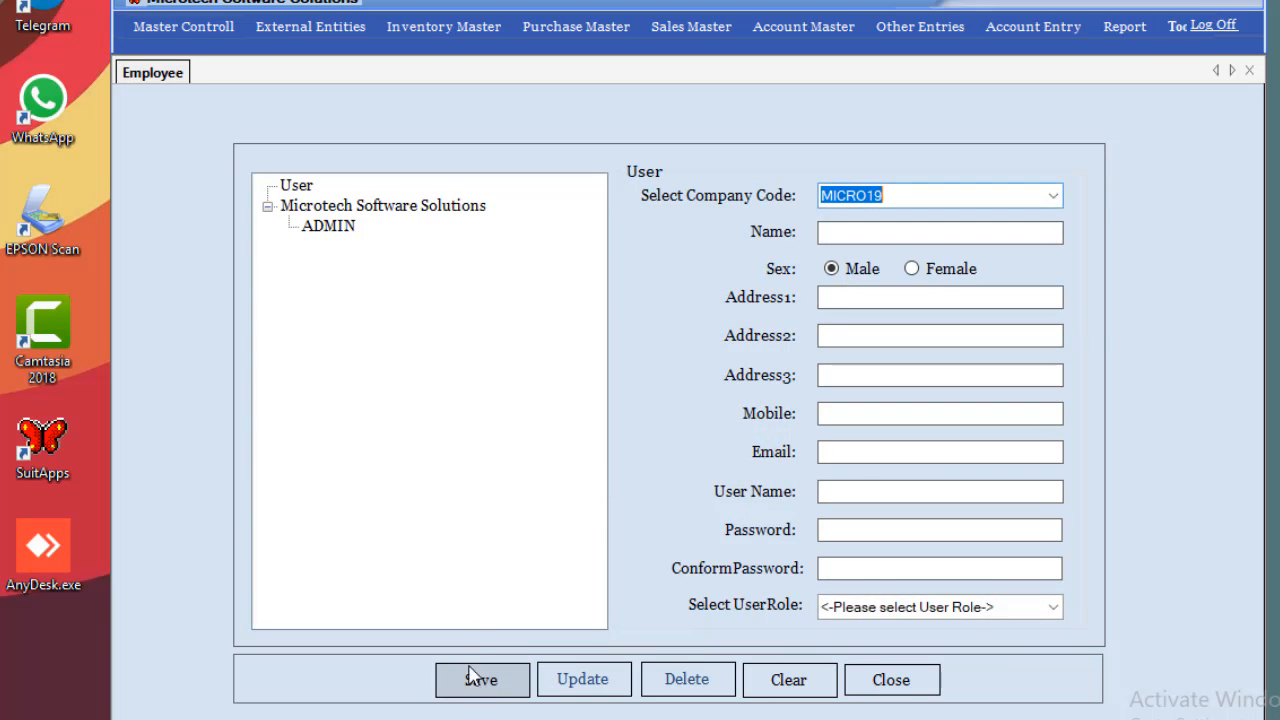
left_click(908, 232)
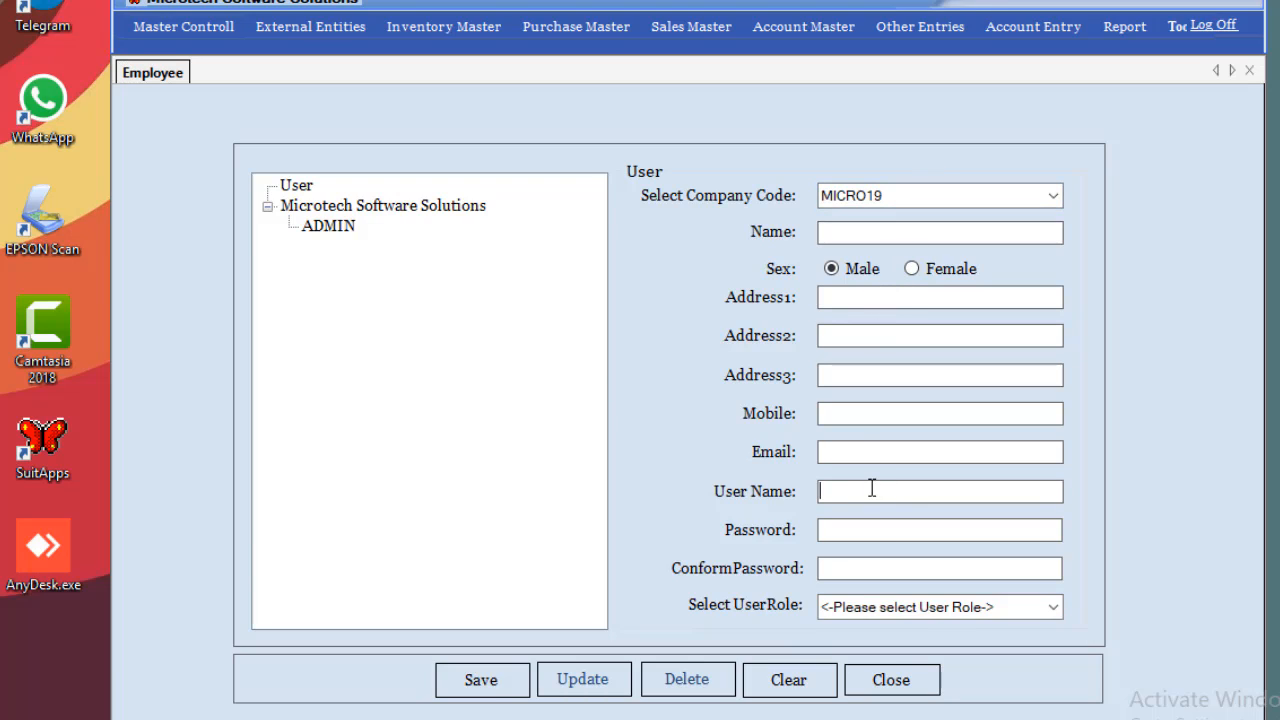
left_click(869, 531)
left_click(852, 607)
left_click(1057, 613)
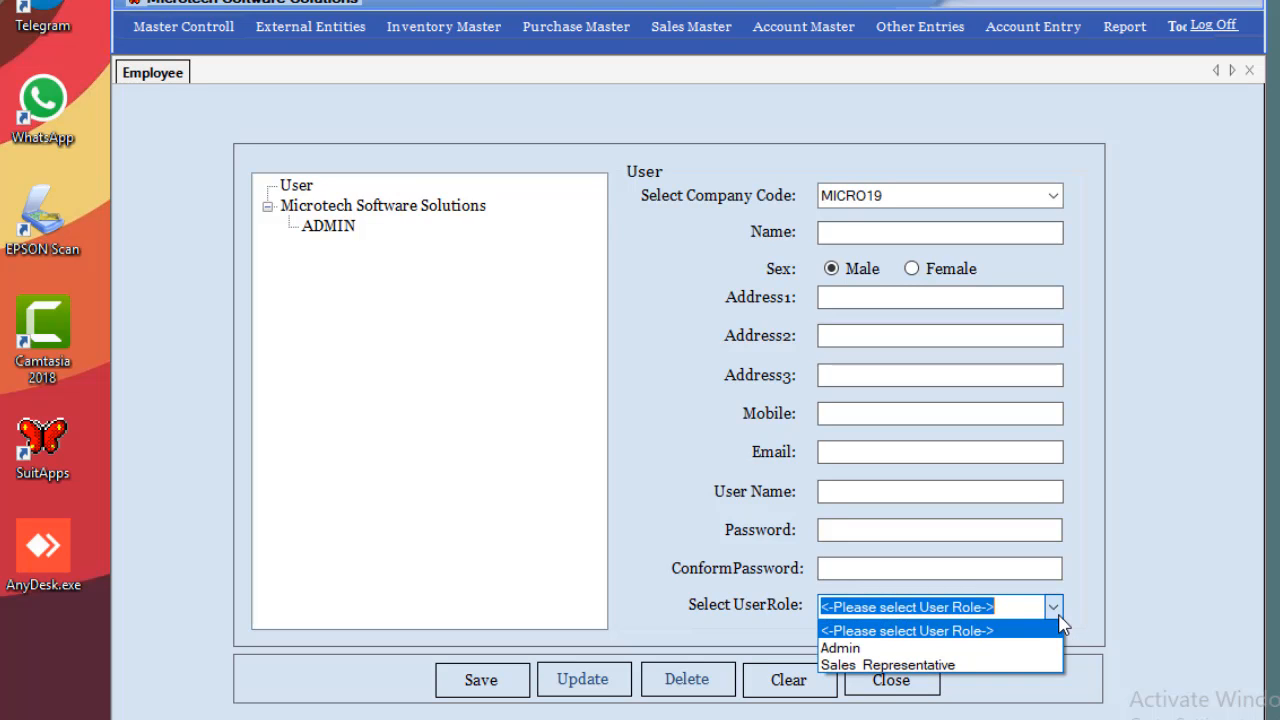
left_click(934, 650)
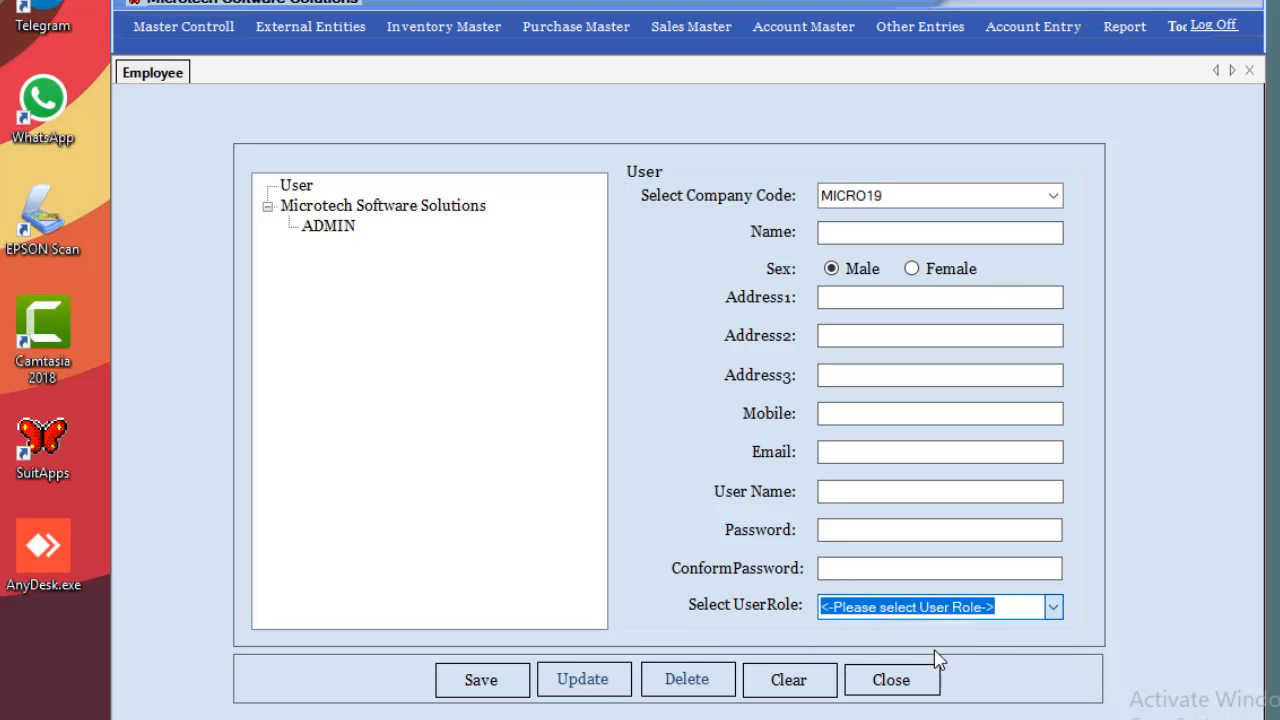
left_click(1052, 612)
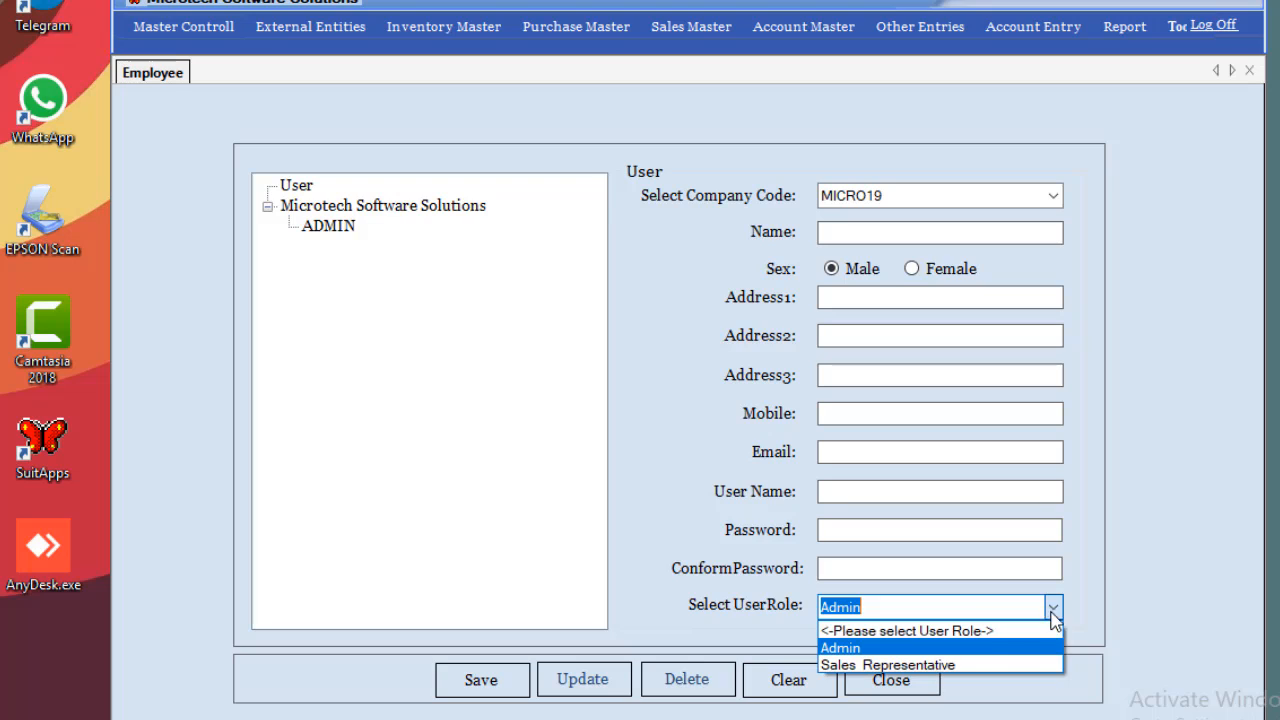
left_click(994, 665)
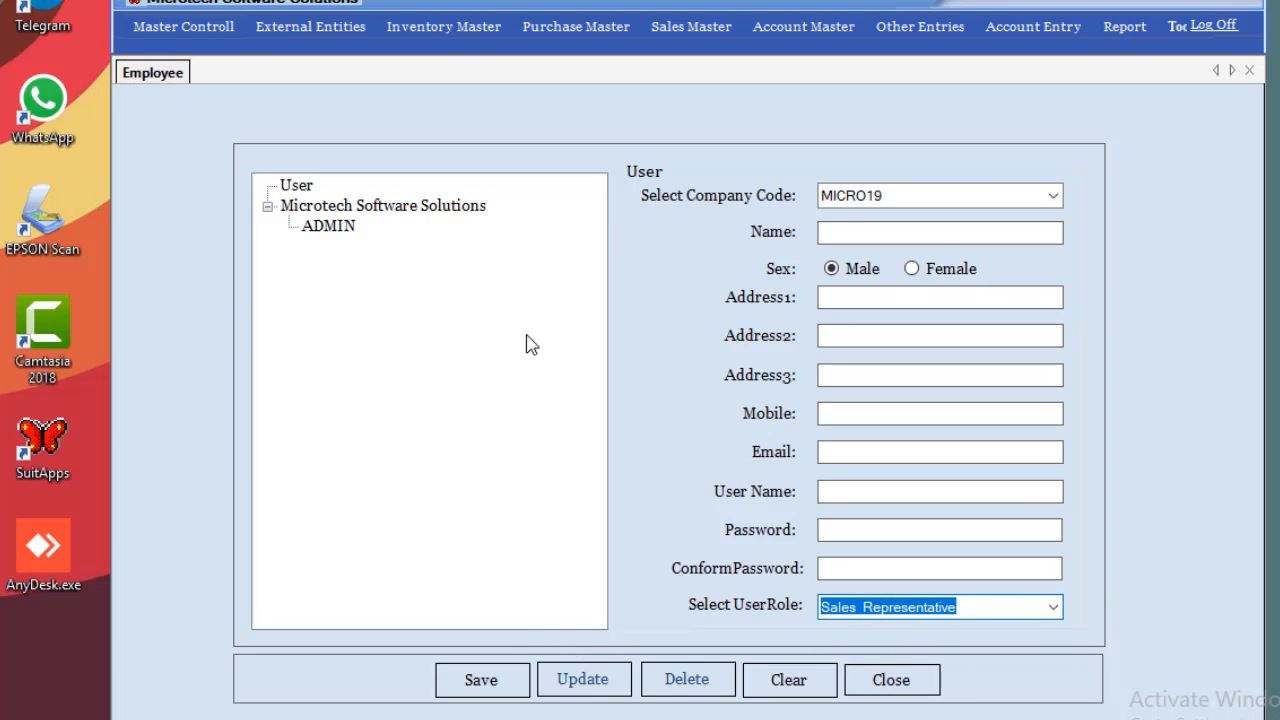
left_click(1249, 71)
Open Counter Settings and review Counter3, Counter2 and Counter 1.
left_click(194, 30)
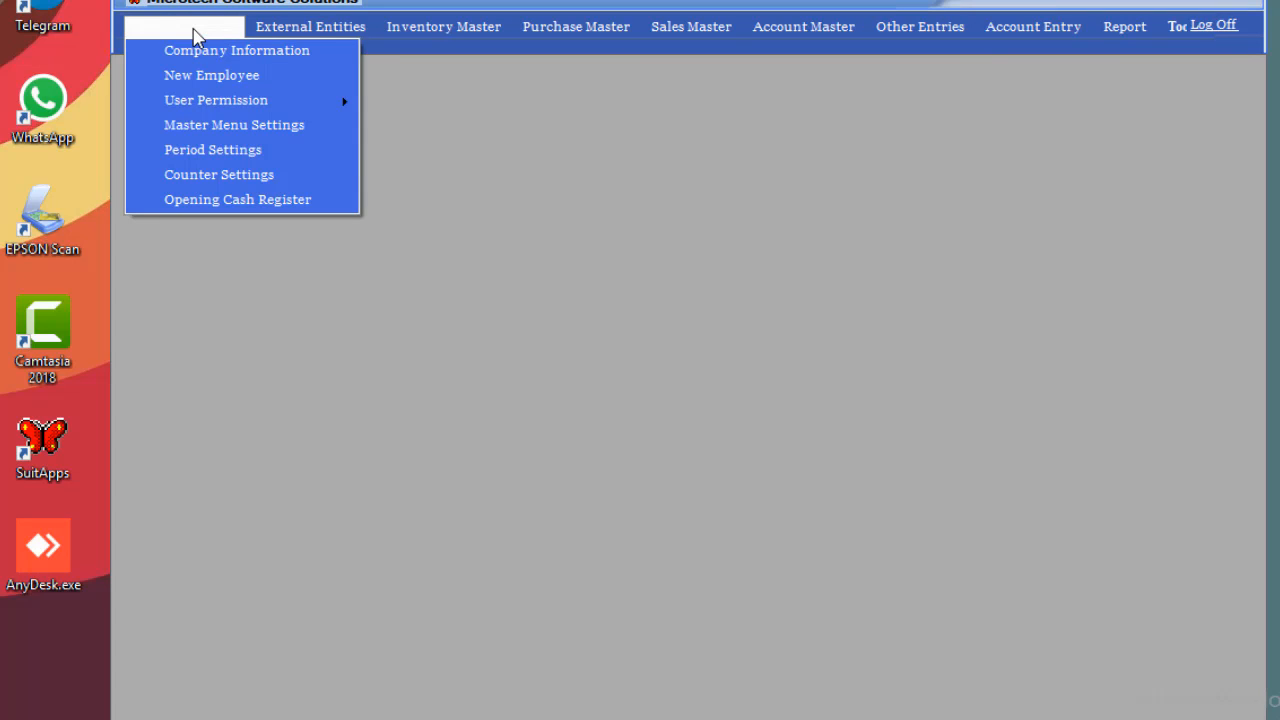
left_click(214, 176)
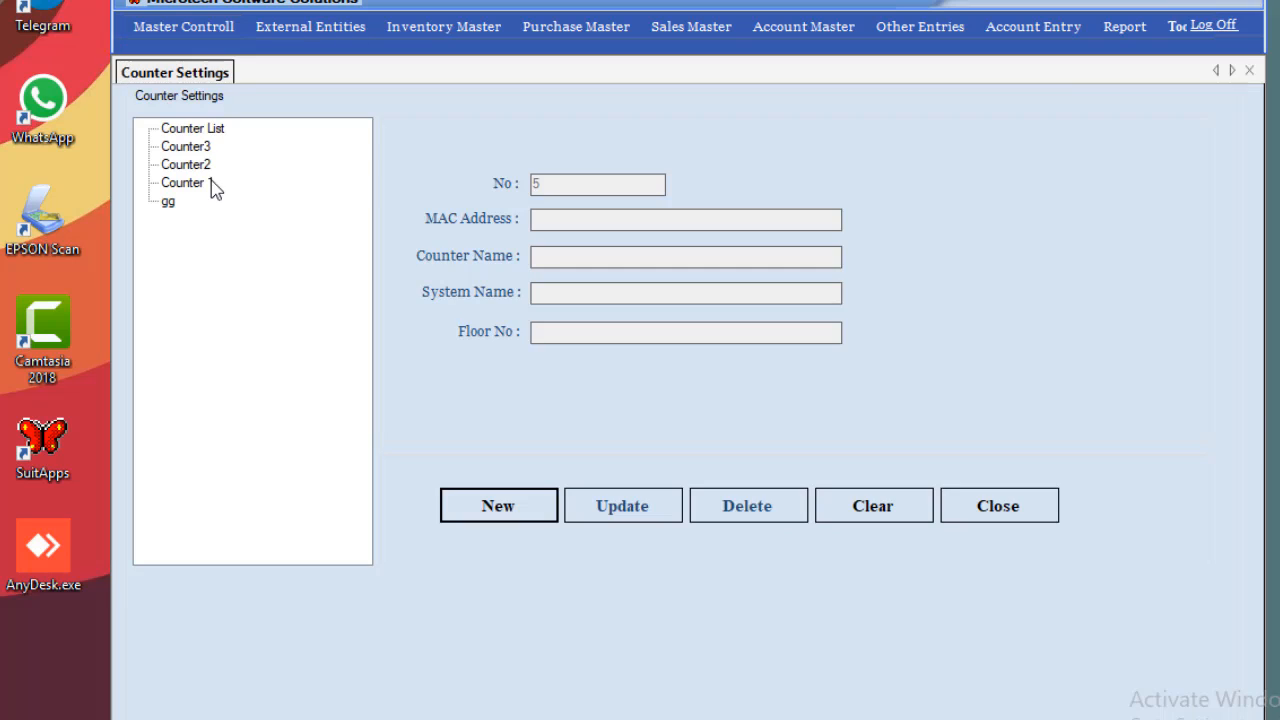
left_click(200, 146)
left_click(197, 166)
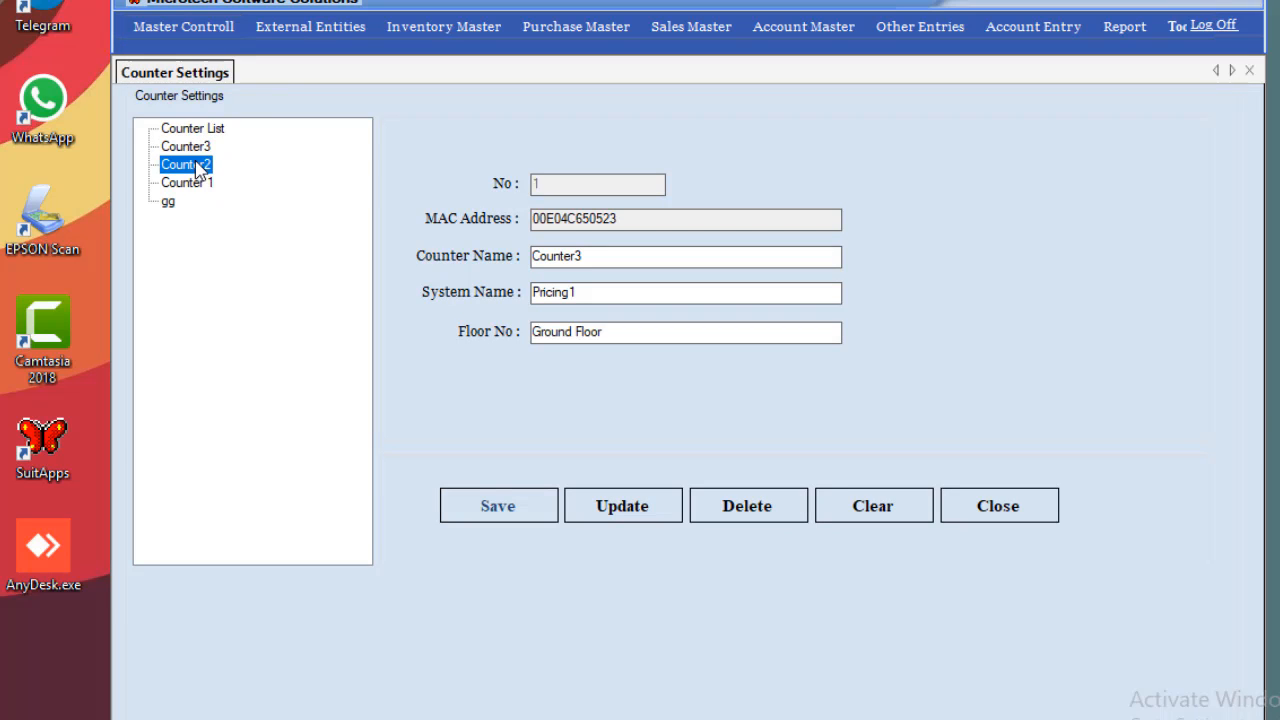
left_click(195, 184)
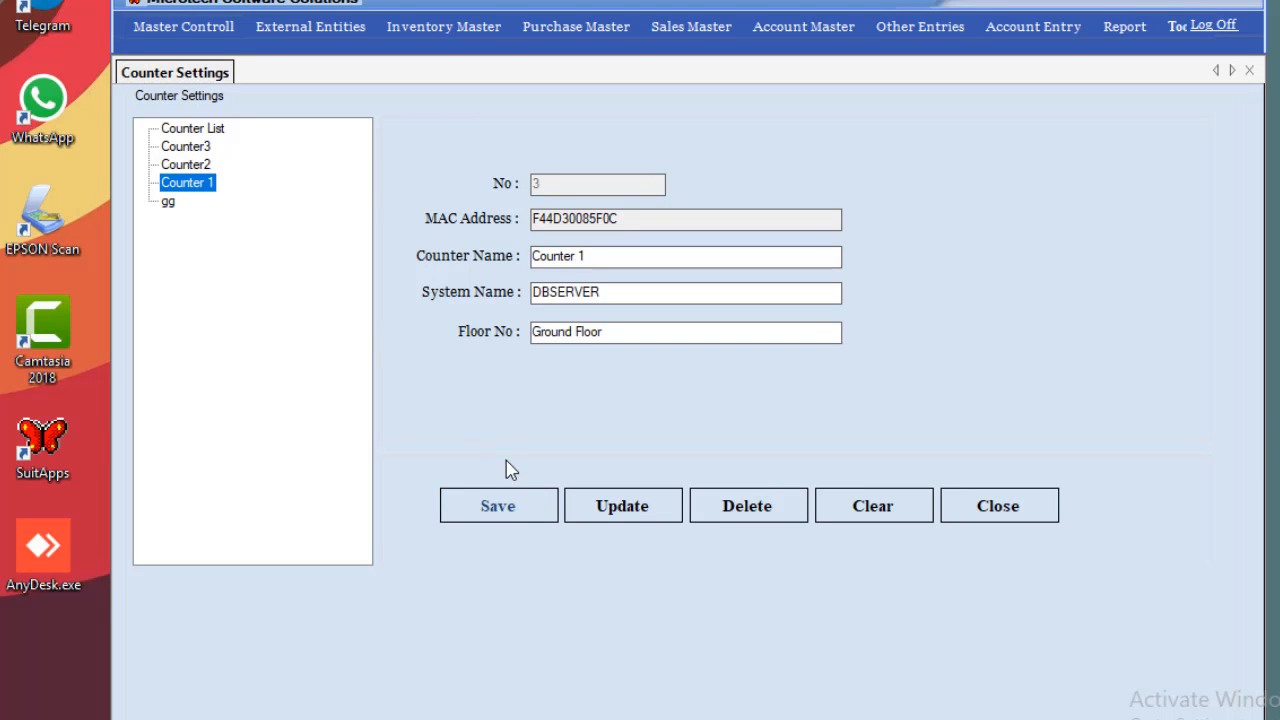
Save the update to Counter 1 and close Counter Settings.
left_click(655, 511)
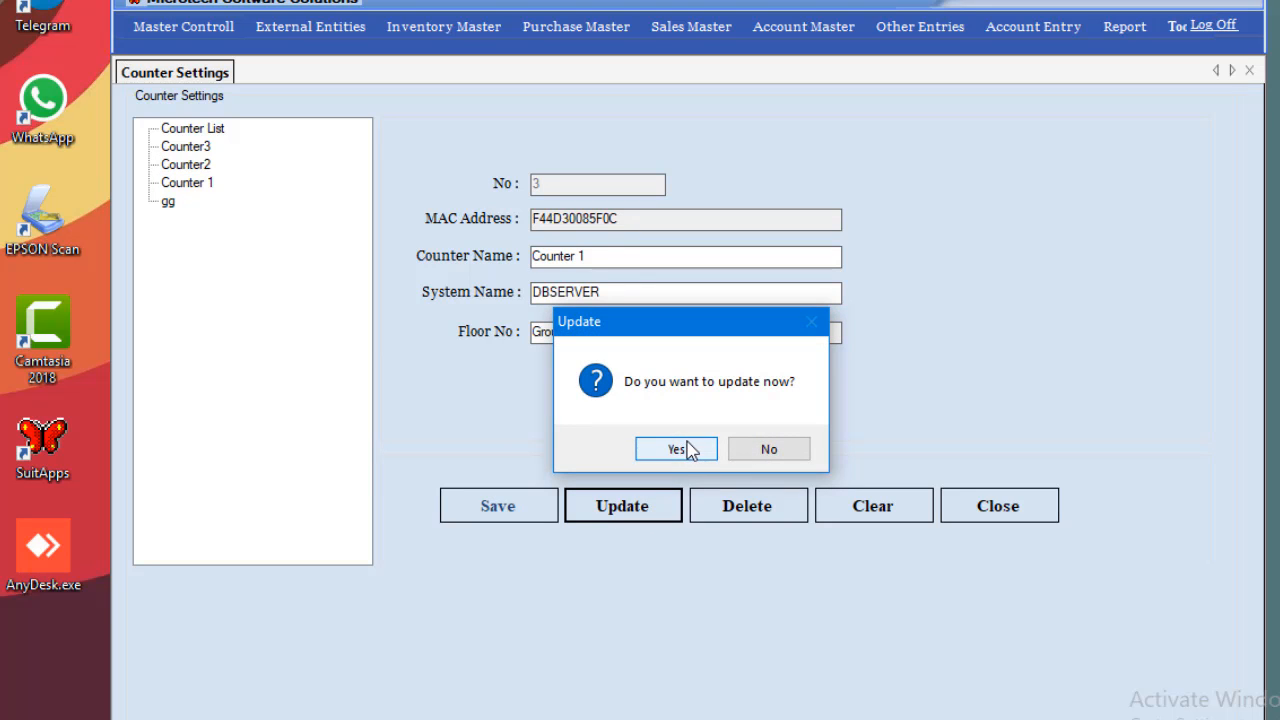
left_click(686, 449)
left_click(737, 439)
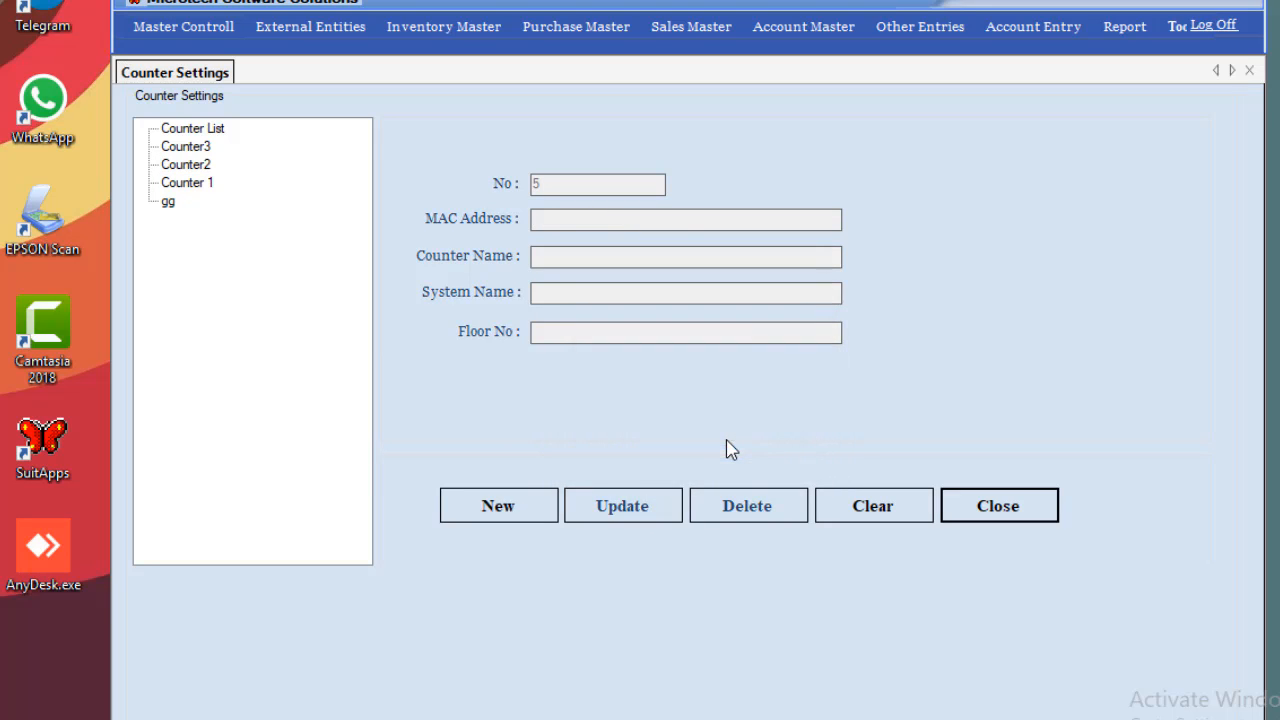
left_click(1249, 70)
left_click(205, 34)
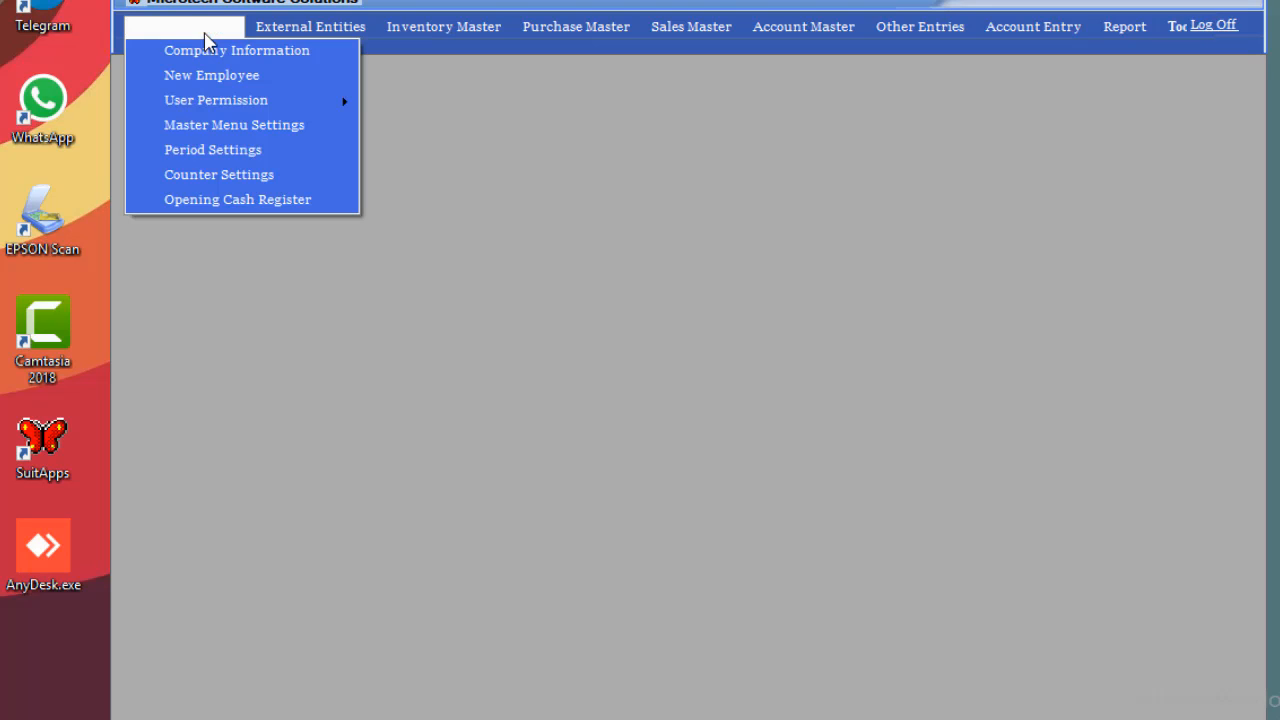
left_click(190, 204)
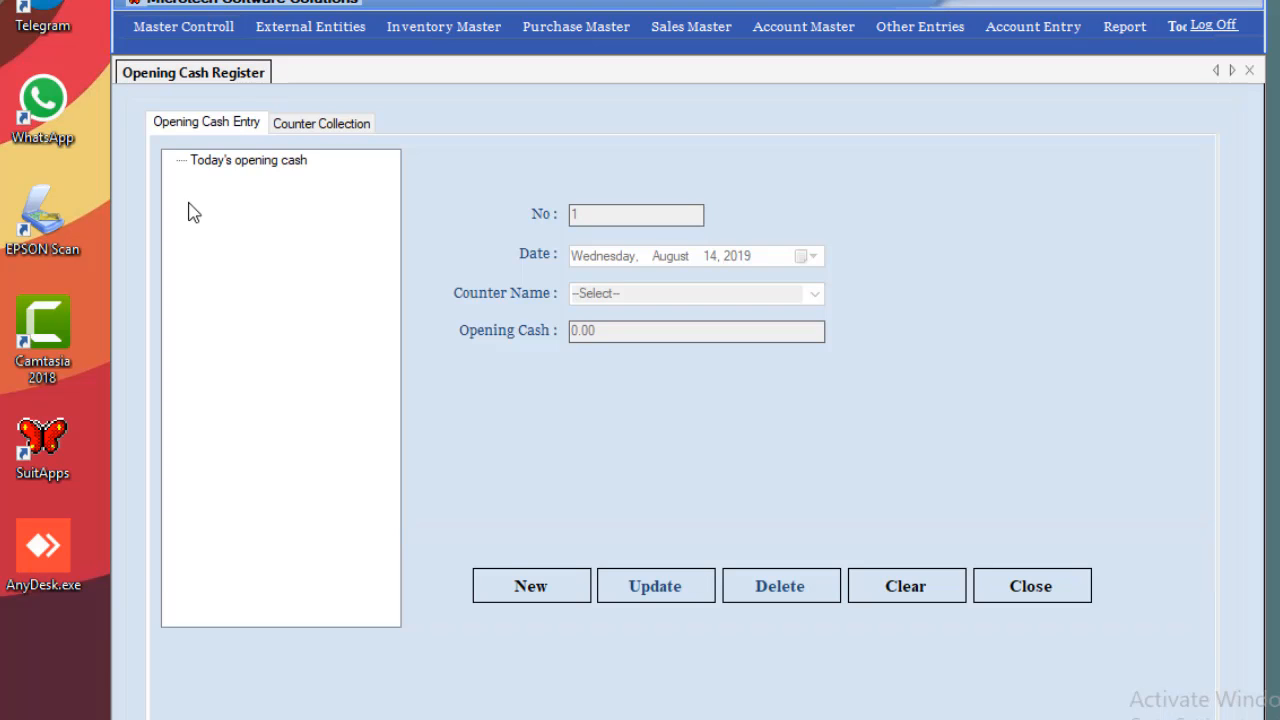
Start a new opening cash entry for Counter2 with amount 5000.
left_click(248, 162)
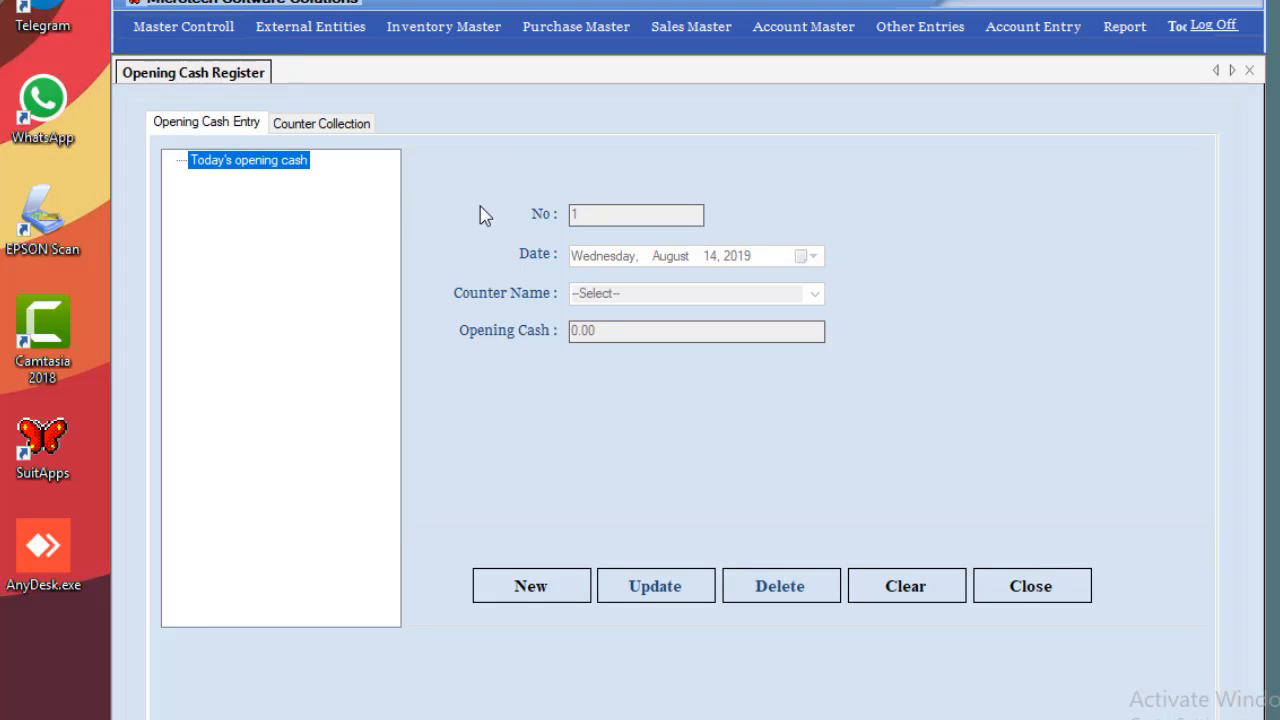
left_click(564, 586)
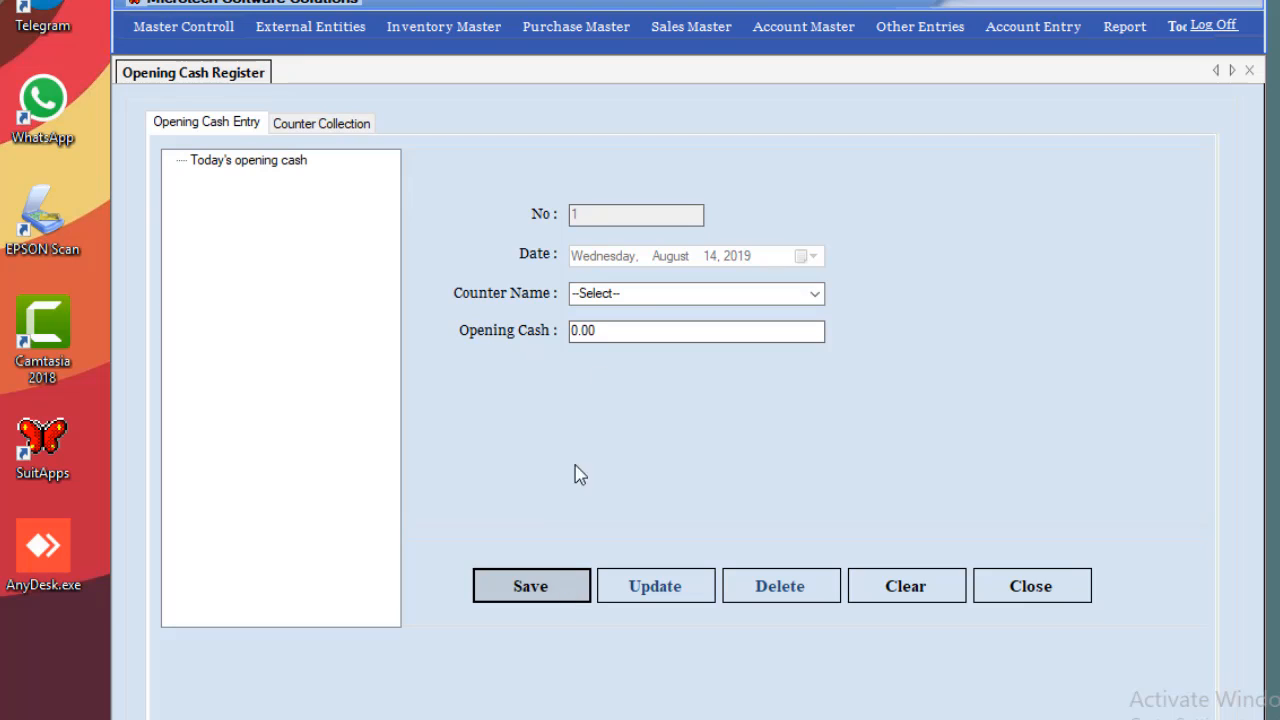
left_click(654, 296)
left_click(815, 294)
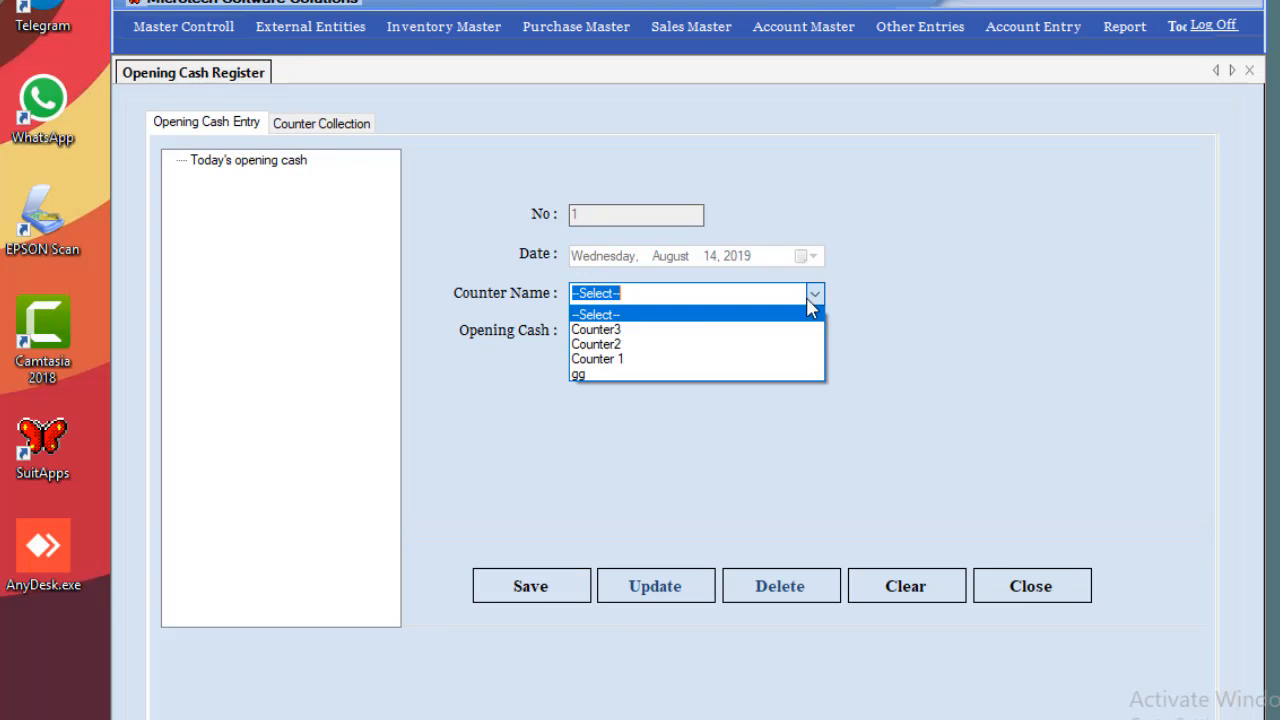
left_click(656, 346)
left_click(636, 330)
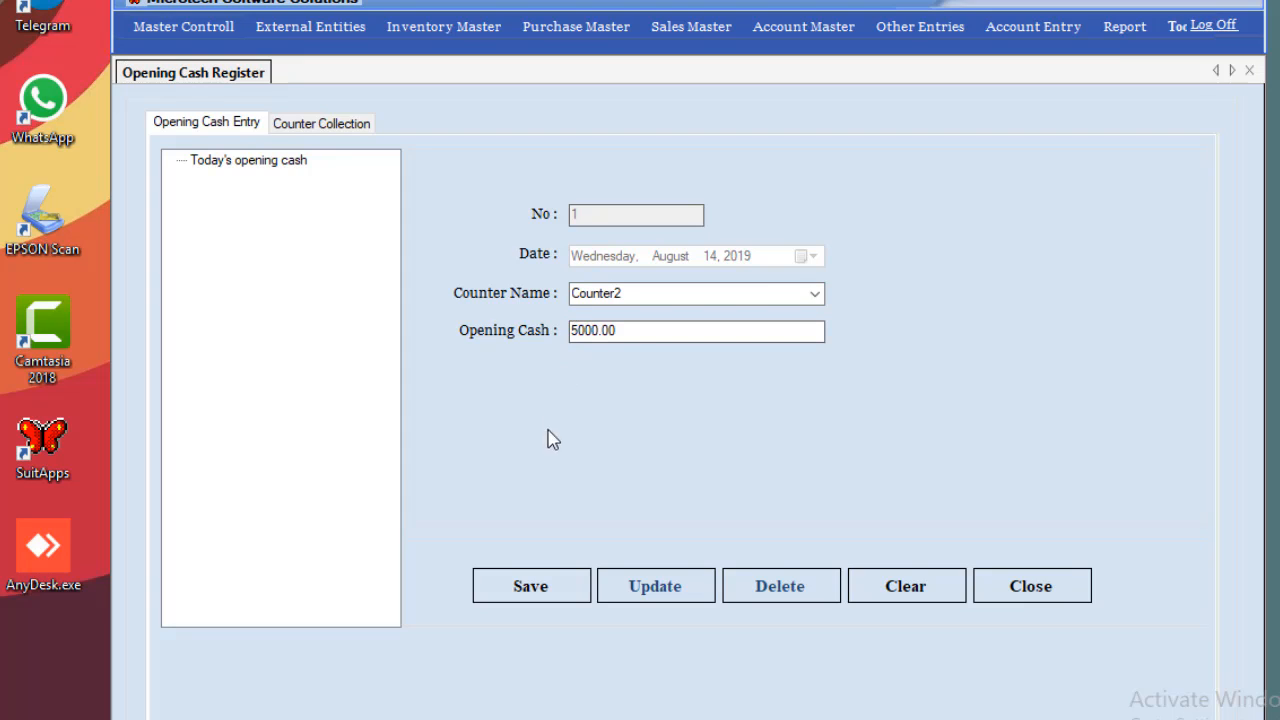
Save the 5000.00 opening cash entry and reload Counter2's record.
left_click(531, 592)
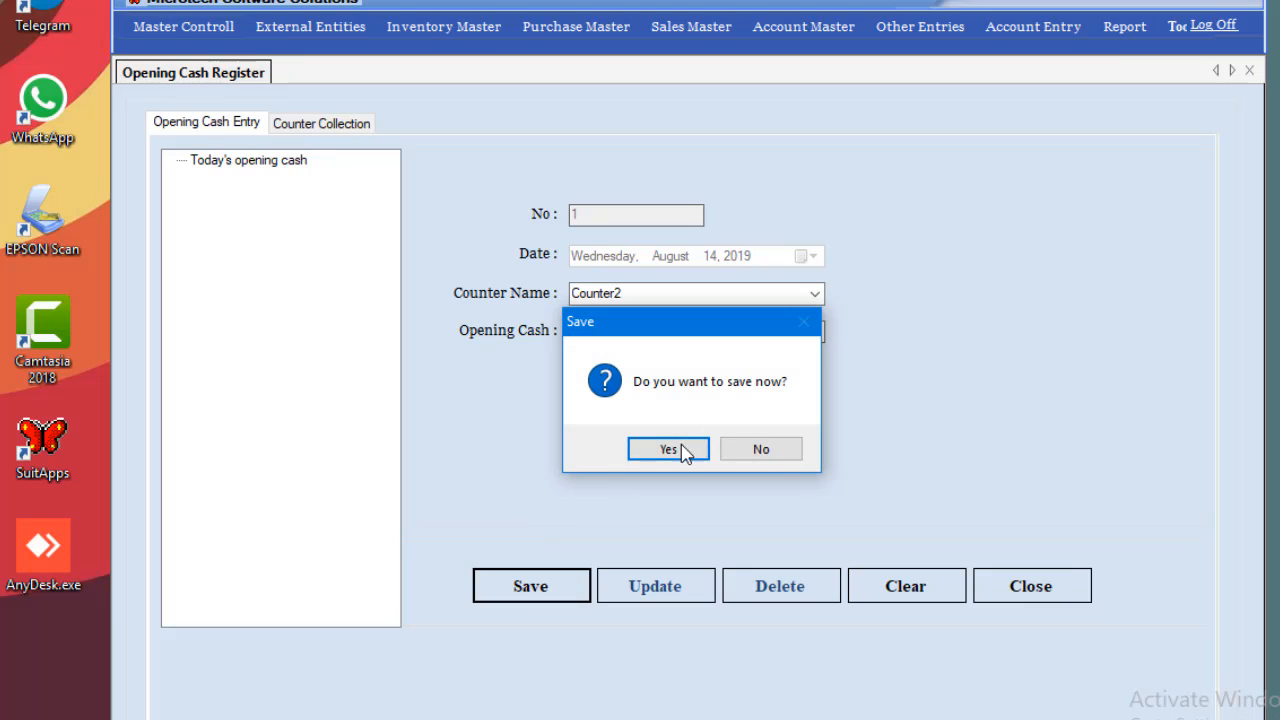
left_click(668, 449)
left_click(729, 446)
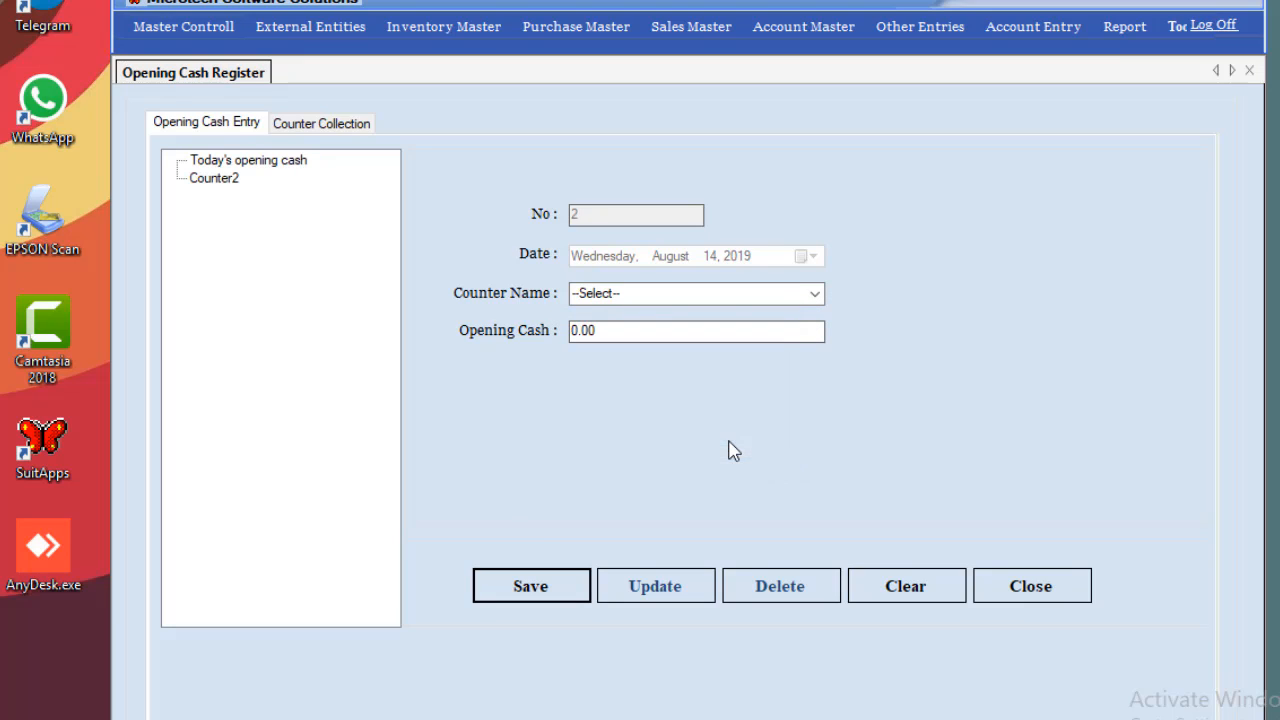
left_click(230, 182)
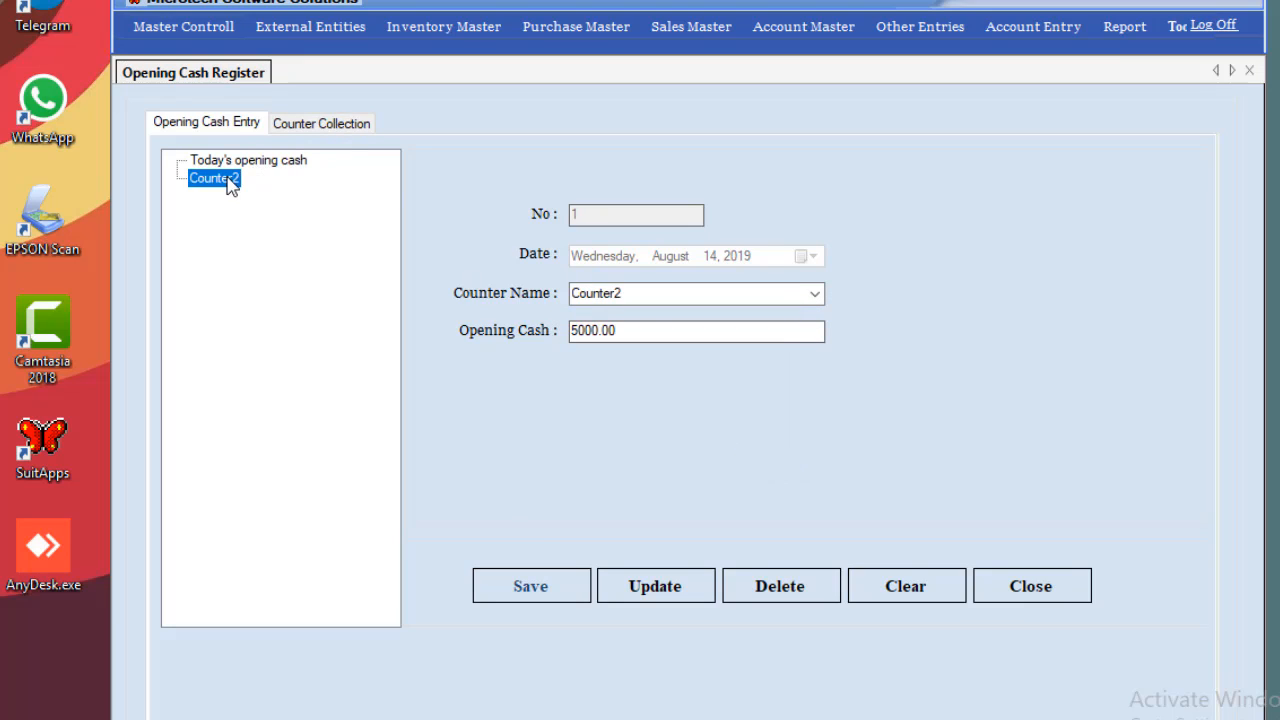
left_click(347, 129)
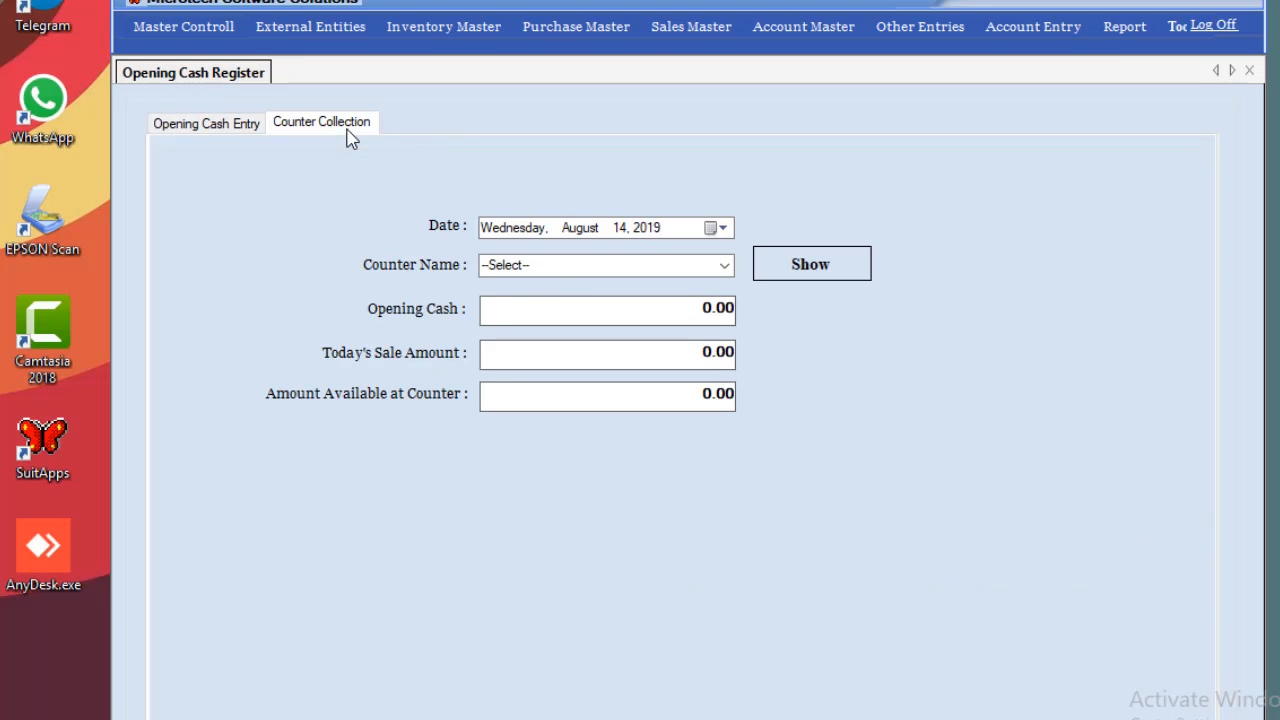
Check the collection amounts for Counter3, then for Counter2.
left_click(725, 267)
left_click(589, 303)
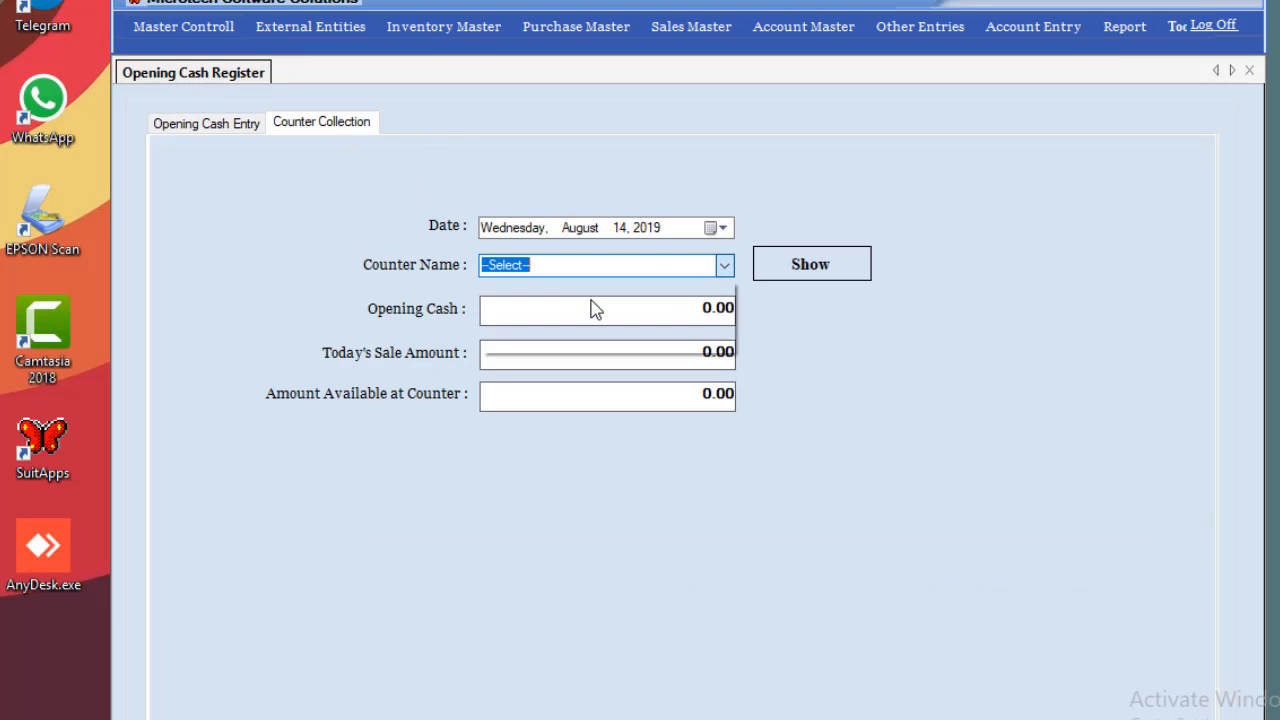
left_click(586, 315)
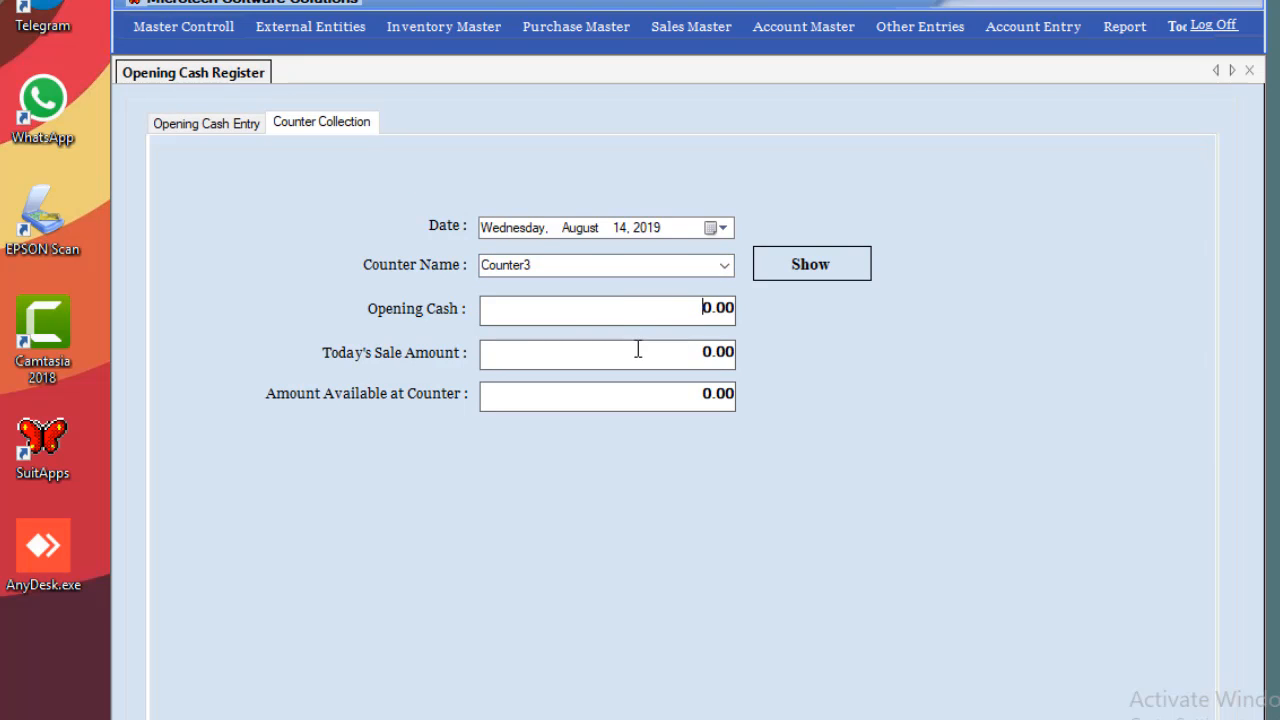
left_click(820, 271)
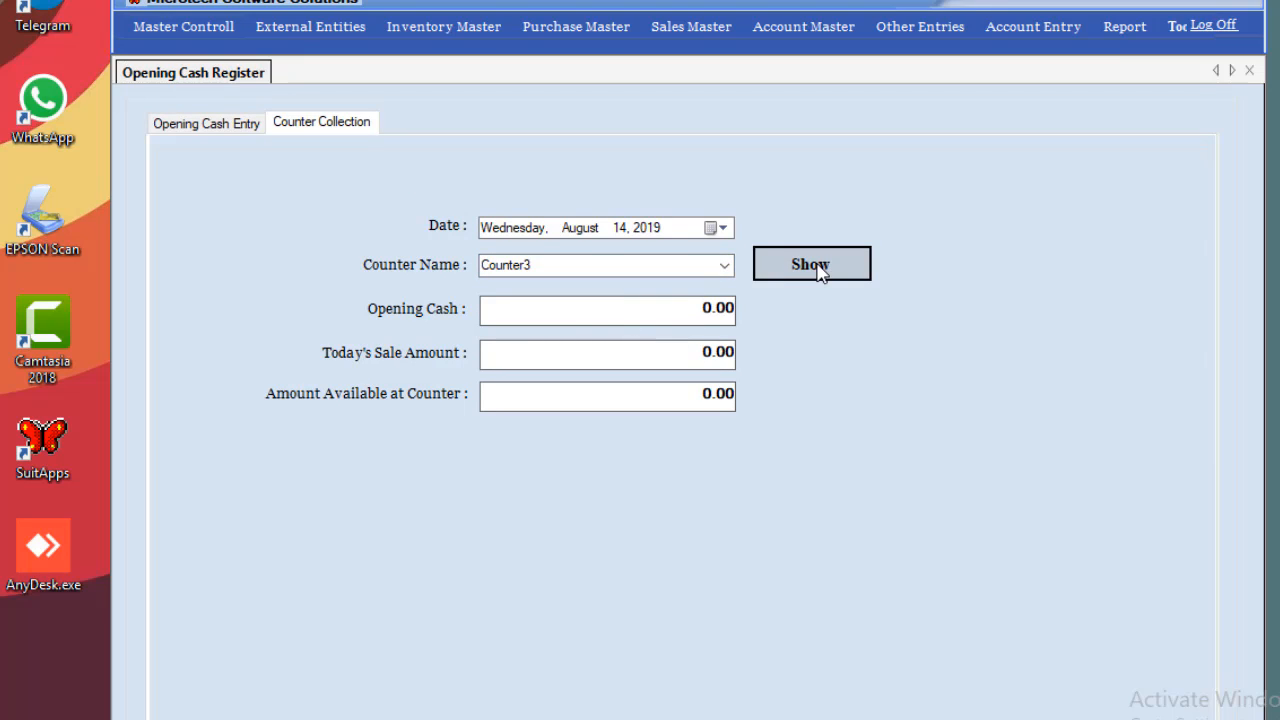
left_click(727, 268)
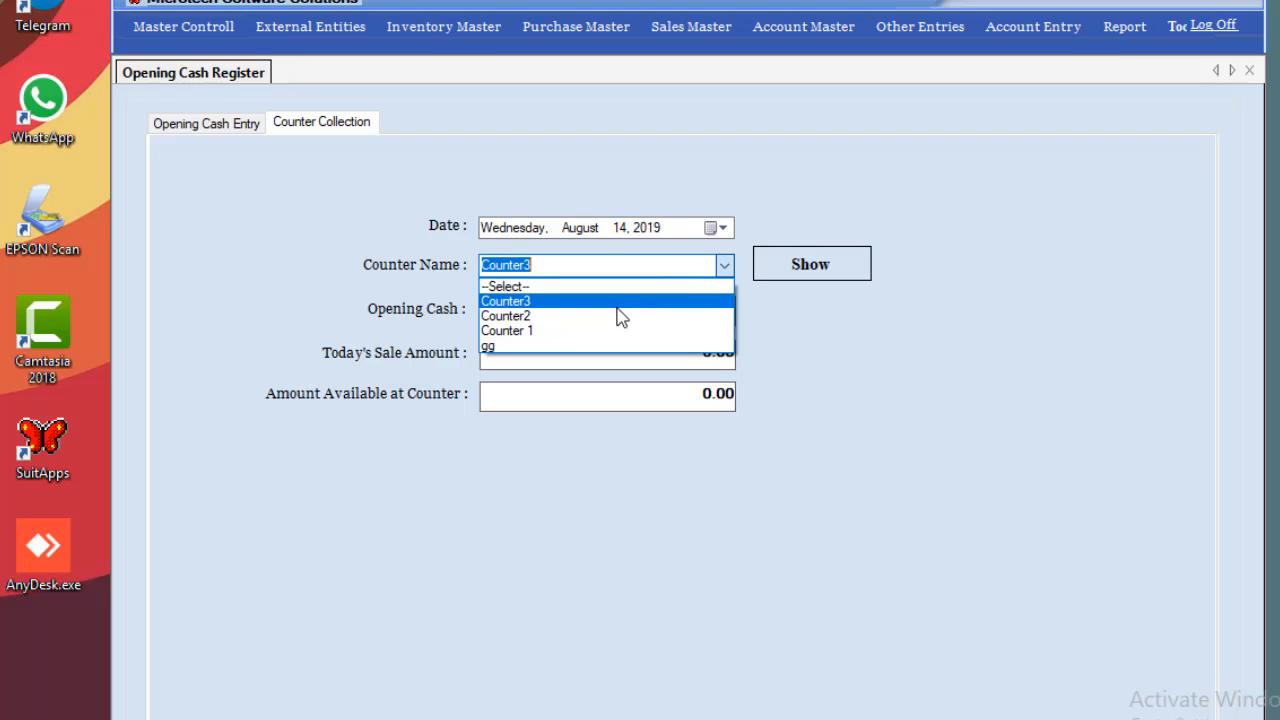
left_click(614, 317)
left_click(830, 262)
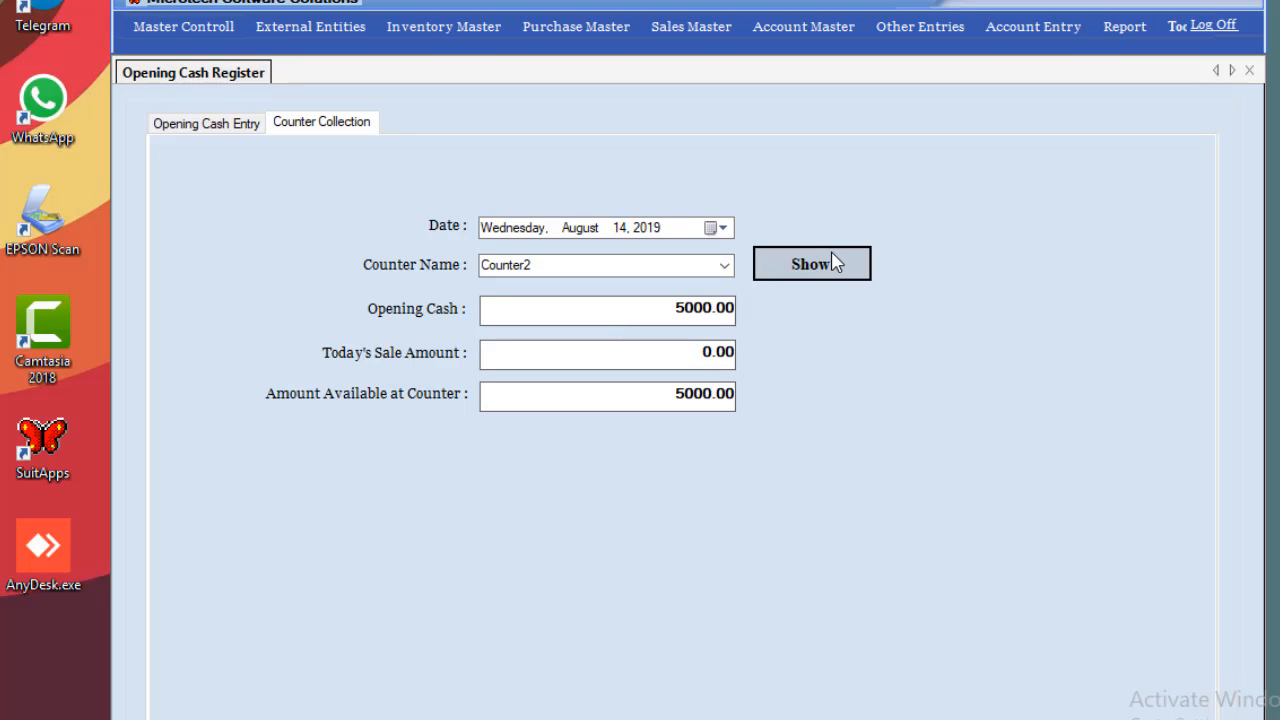
Set the collection date to 7 August 2019, then close Opening Cash Register.
left_click(709, 229)
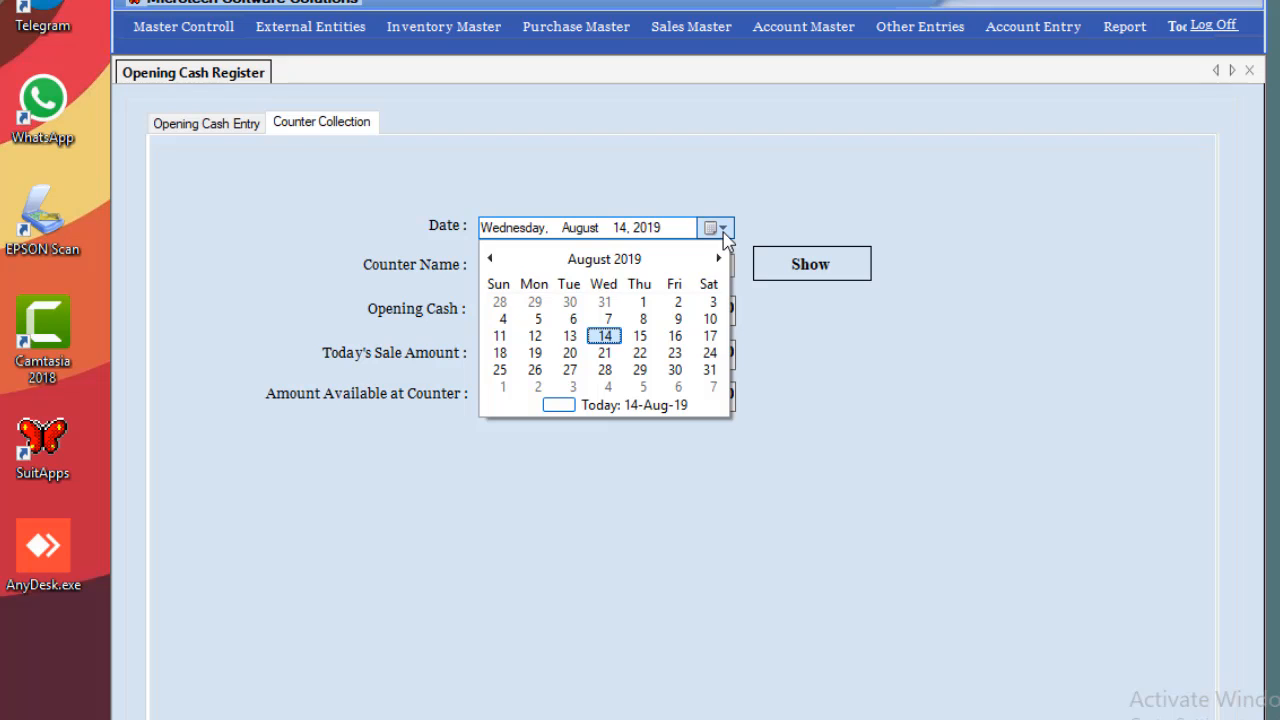
left_click(502, 258)
left_click(490, 259)
left_click(490, 259)
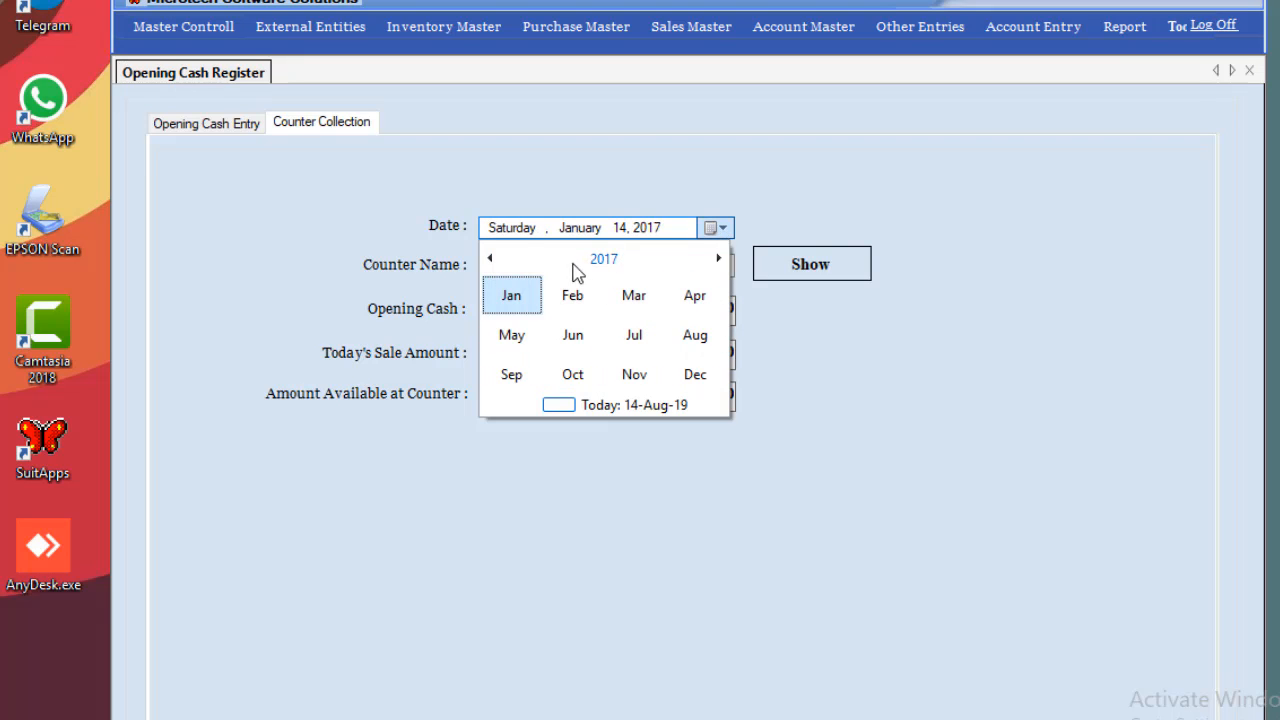
left_click(576, 266)
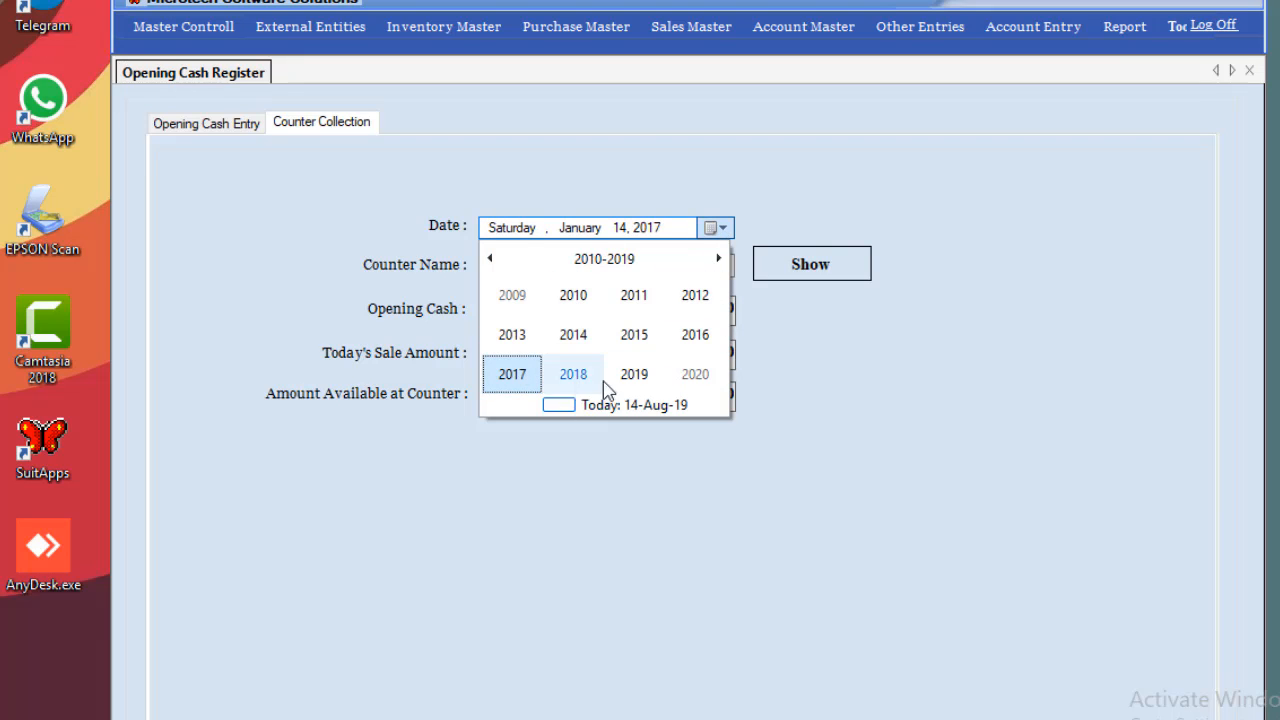
left_click(623, 385)
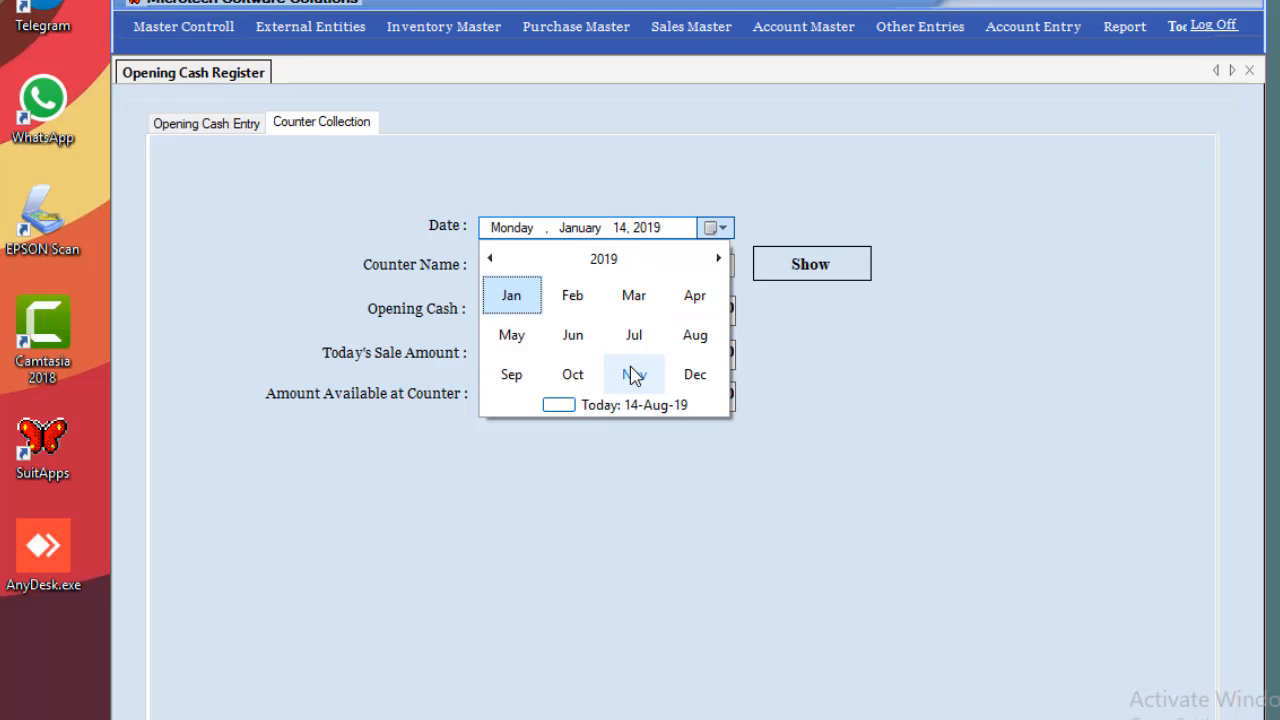
left_click(684, 345)
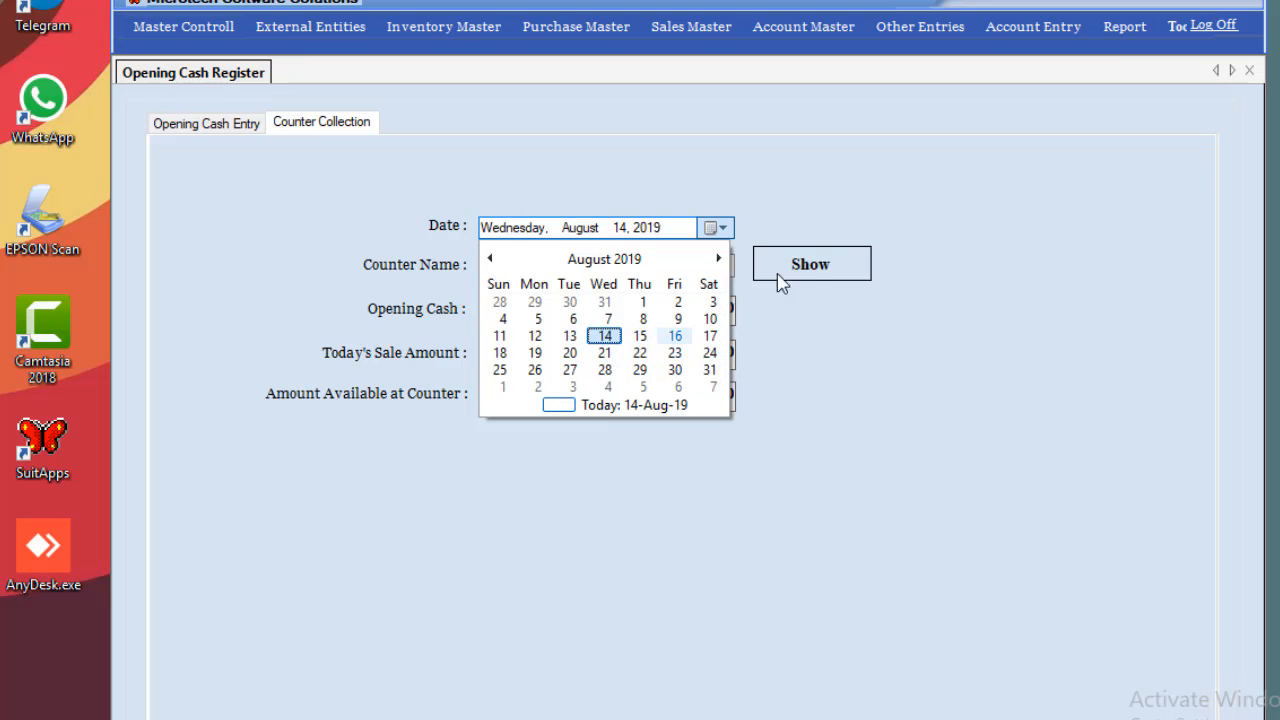
left_click(607, 320)
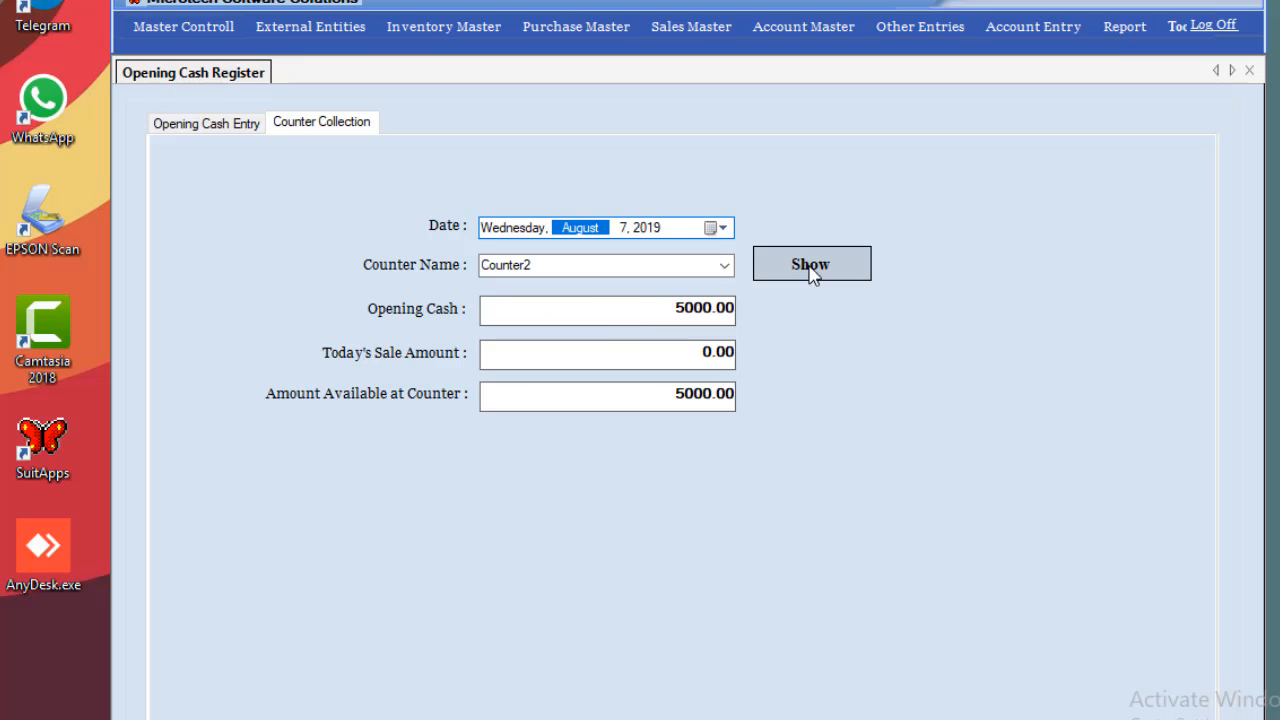
left_click(1249, 70)
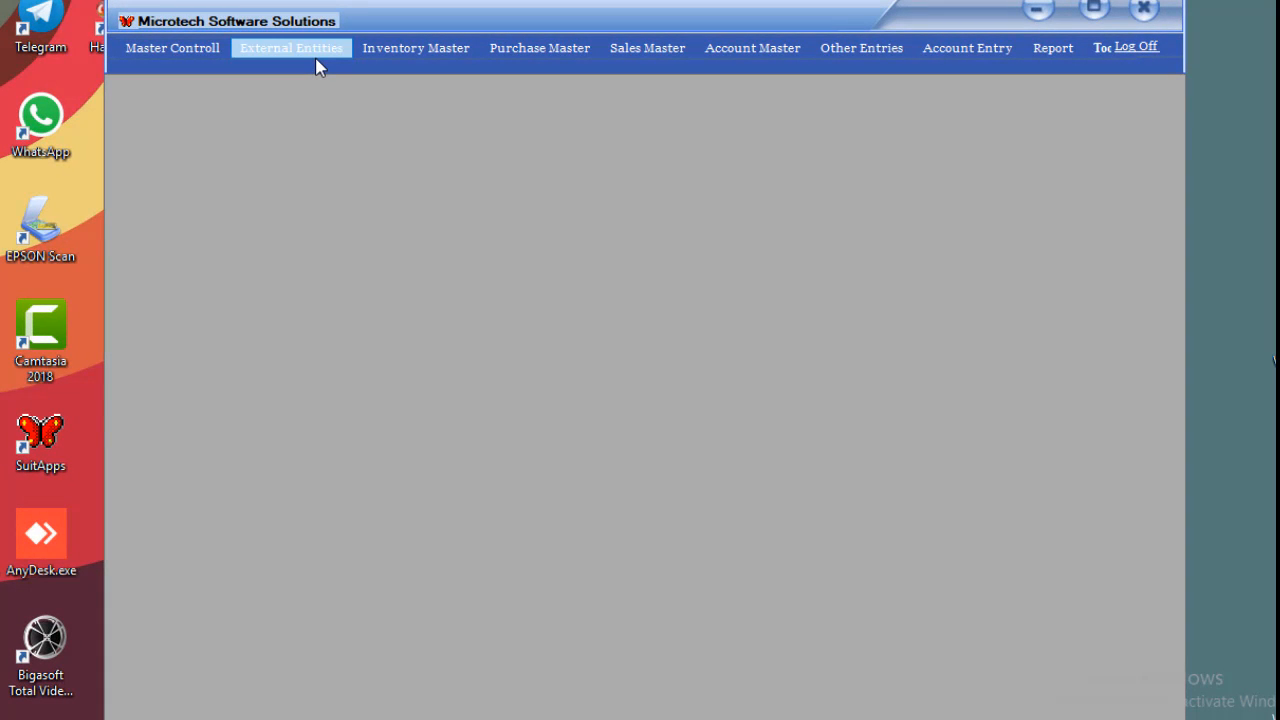
Open the supplier records and load AADIYA BUSINESS's details.
left_click(318, 67)
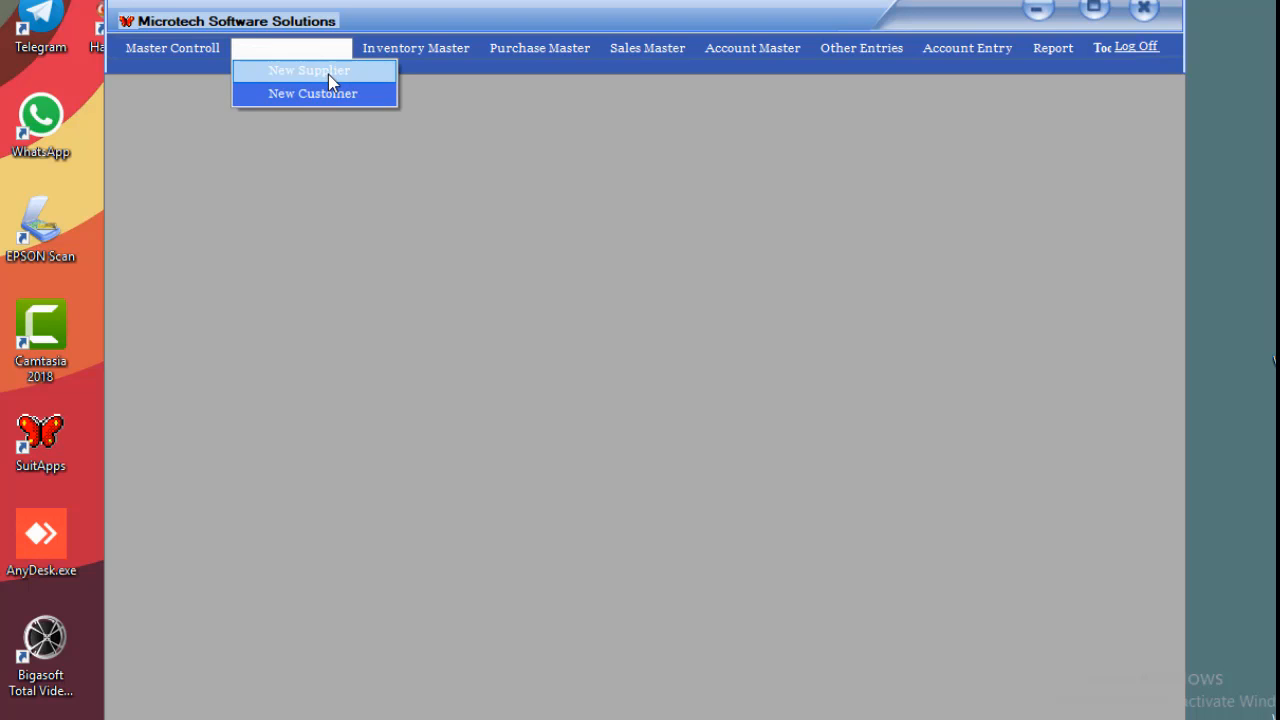
left_click(343, 72)
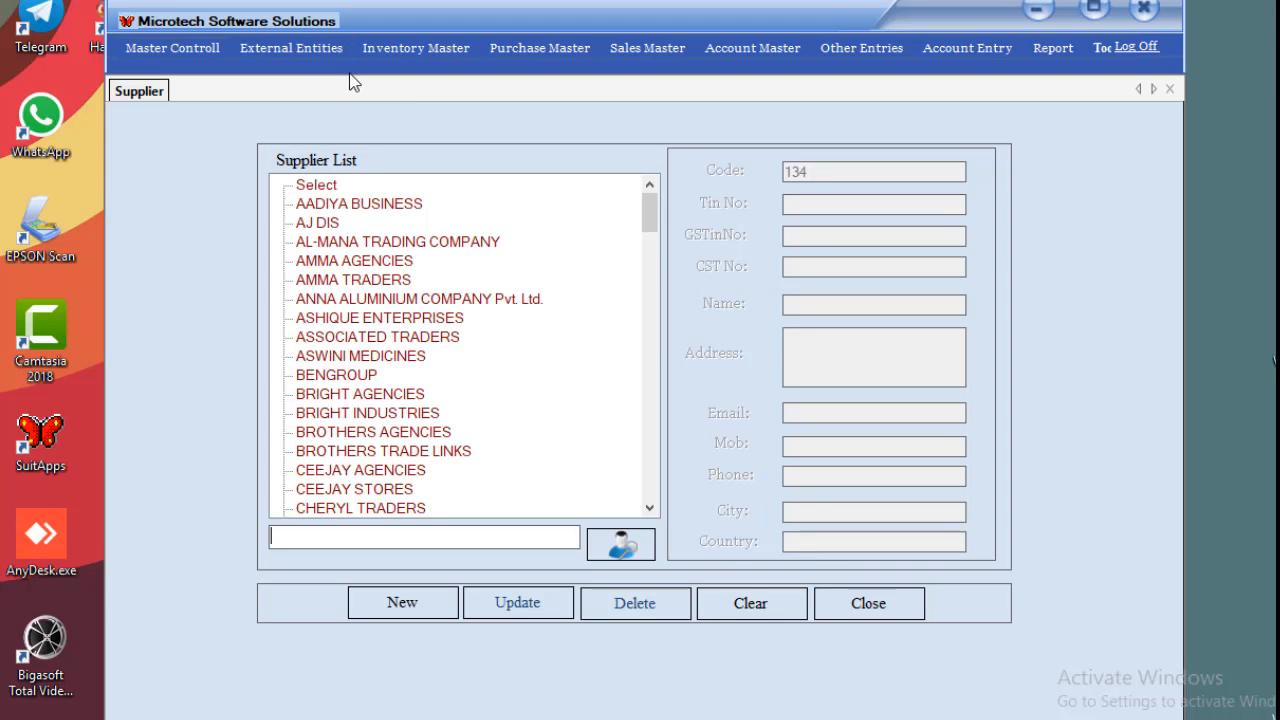
left_click(362, 206)
left_click(320, 222)
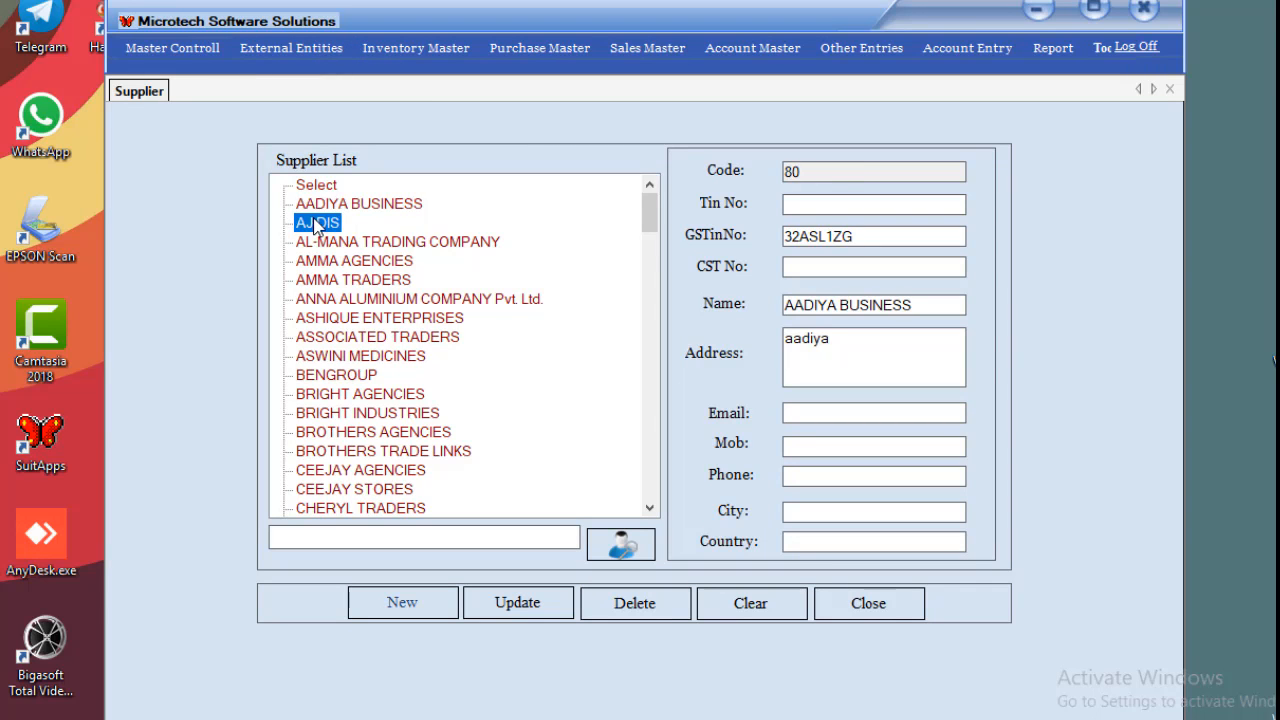
left_click(330, 206)
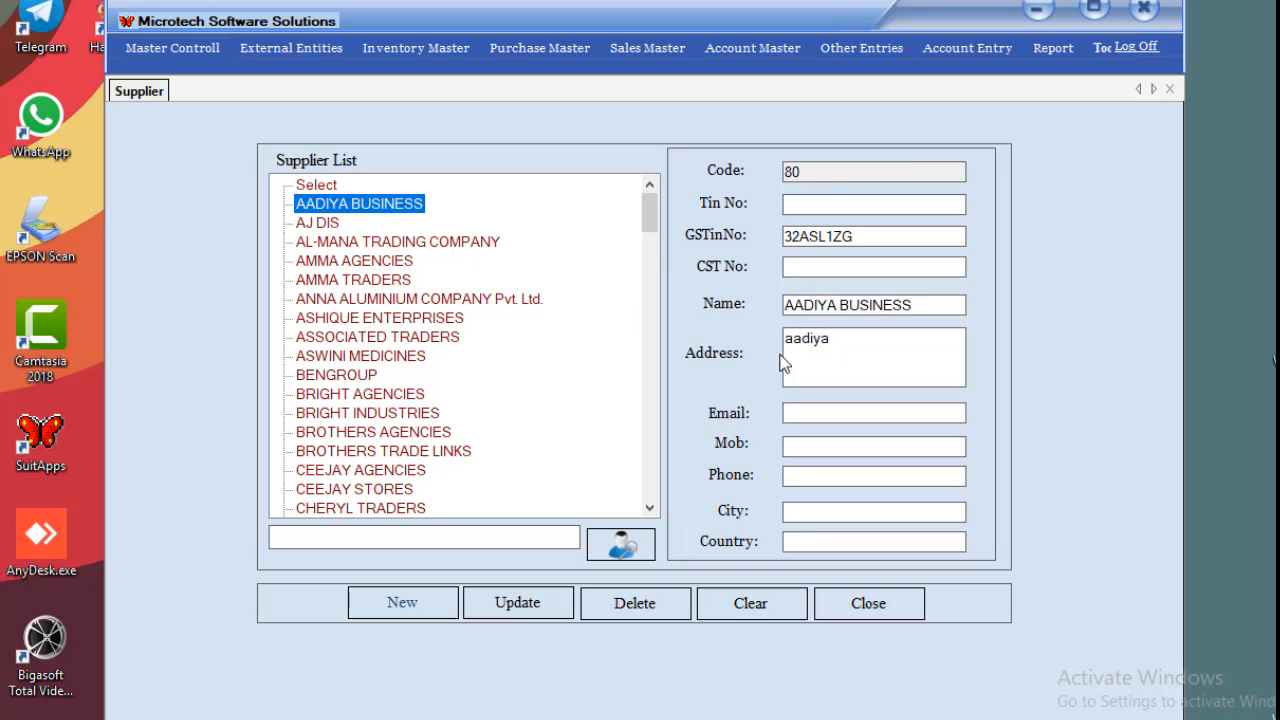
Change AADIYA BUSINESS's address to aadiya villa, save, then clear and close the form.
left_click(886, 352)
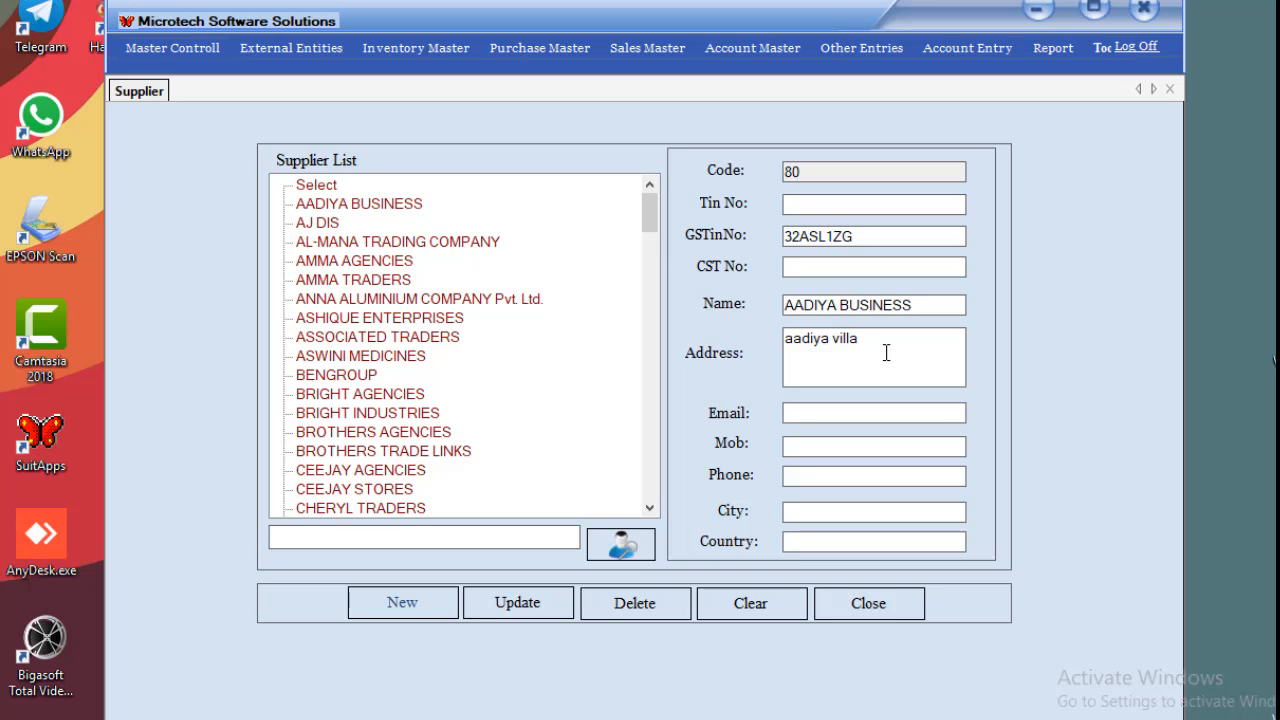
left_click(525, 592)
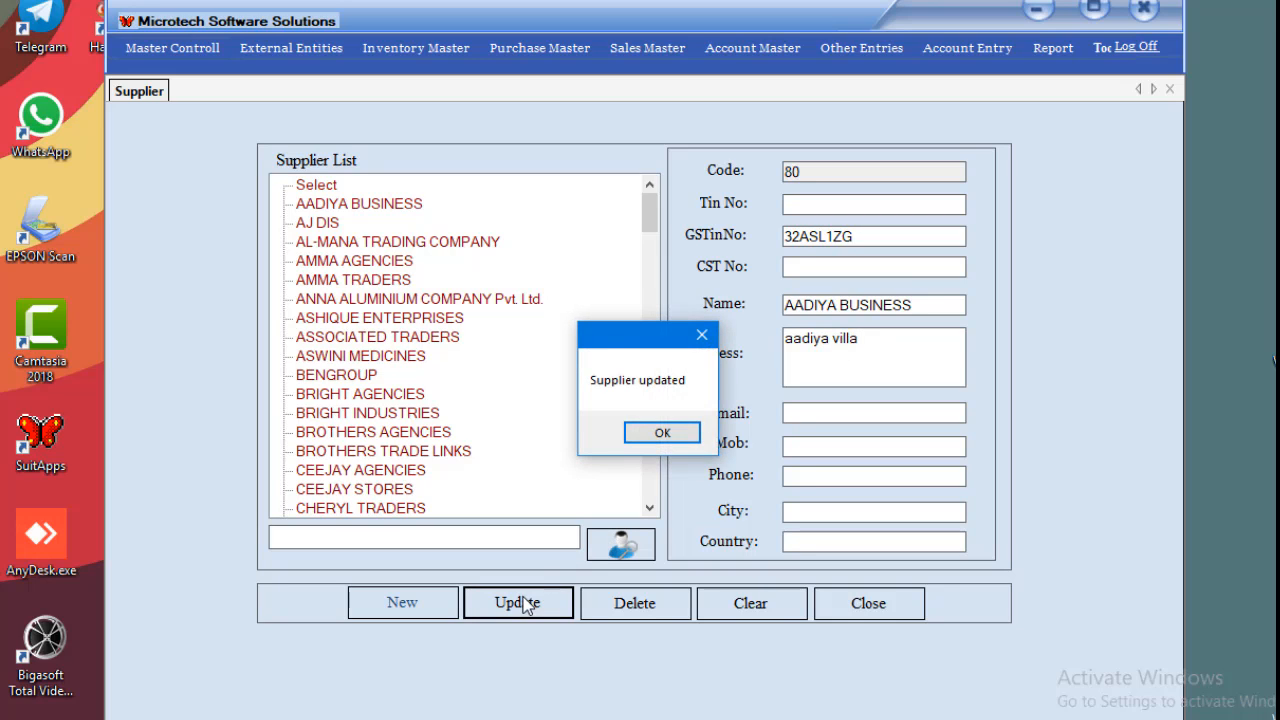
left_click(662, 431)
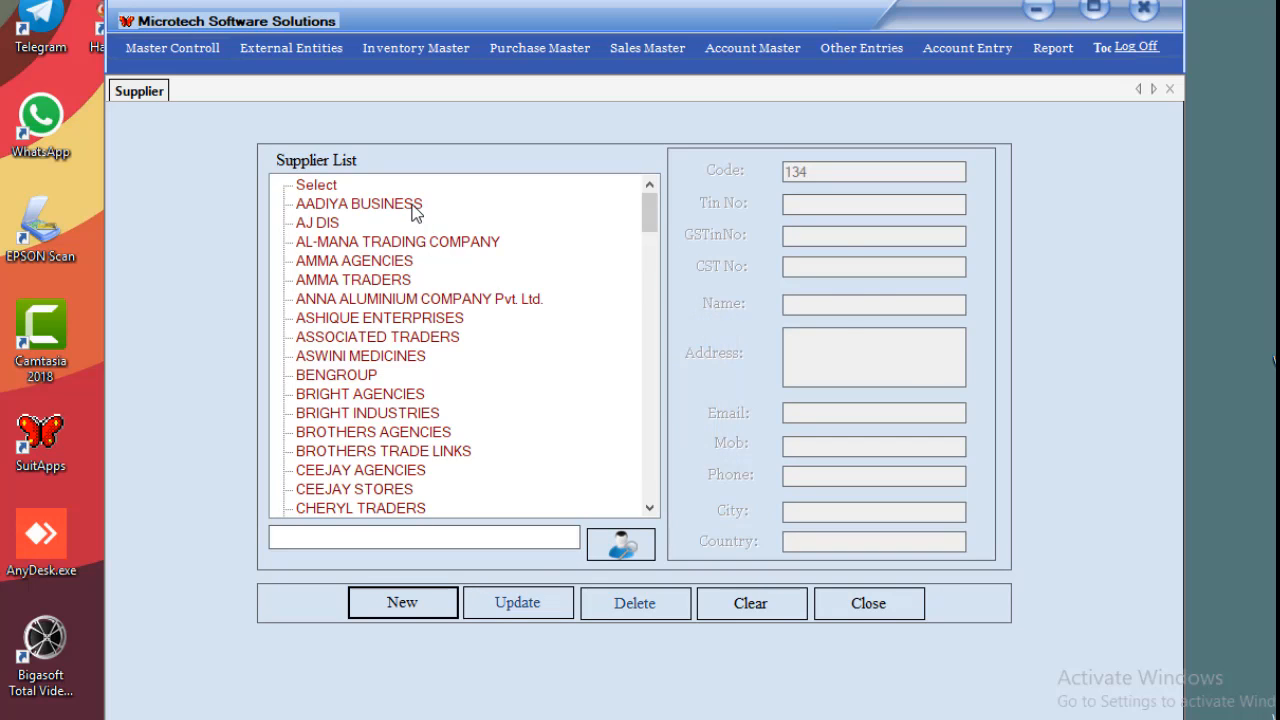
left_click(415, 205)
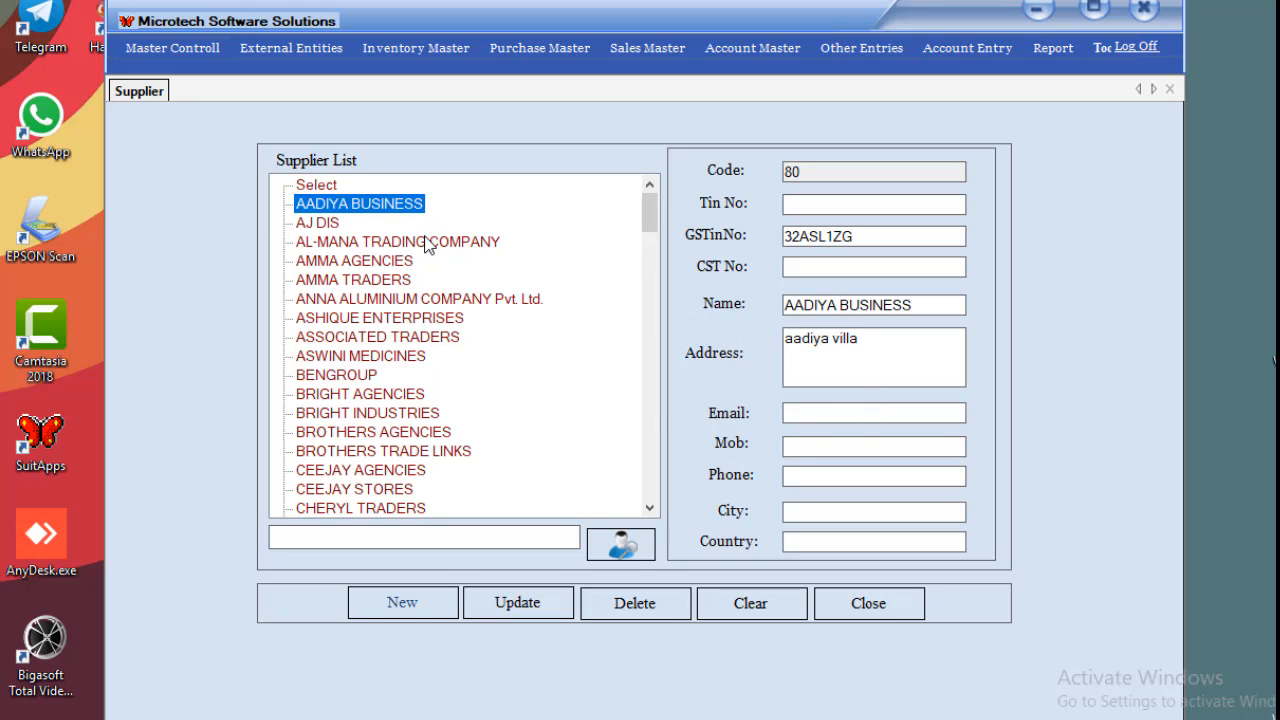
left_click(778, 607)
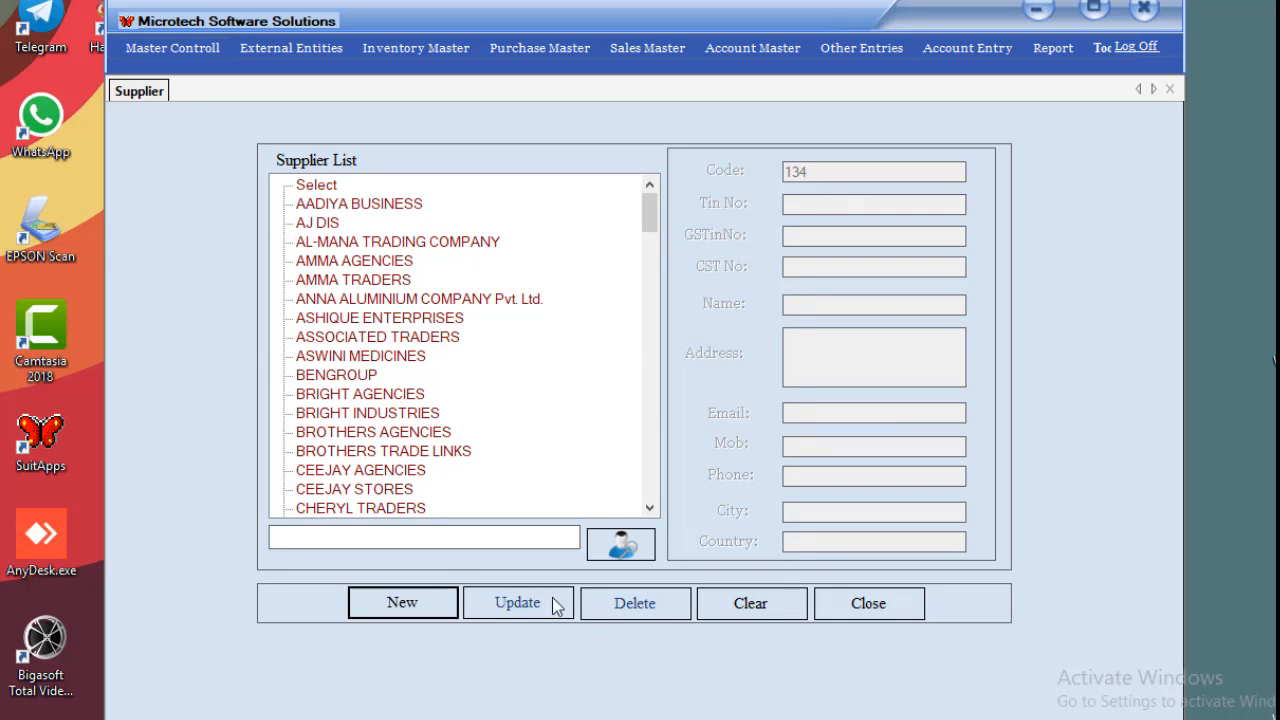
left_click(451, 603)
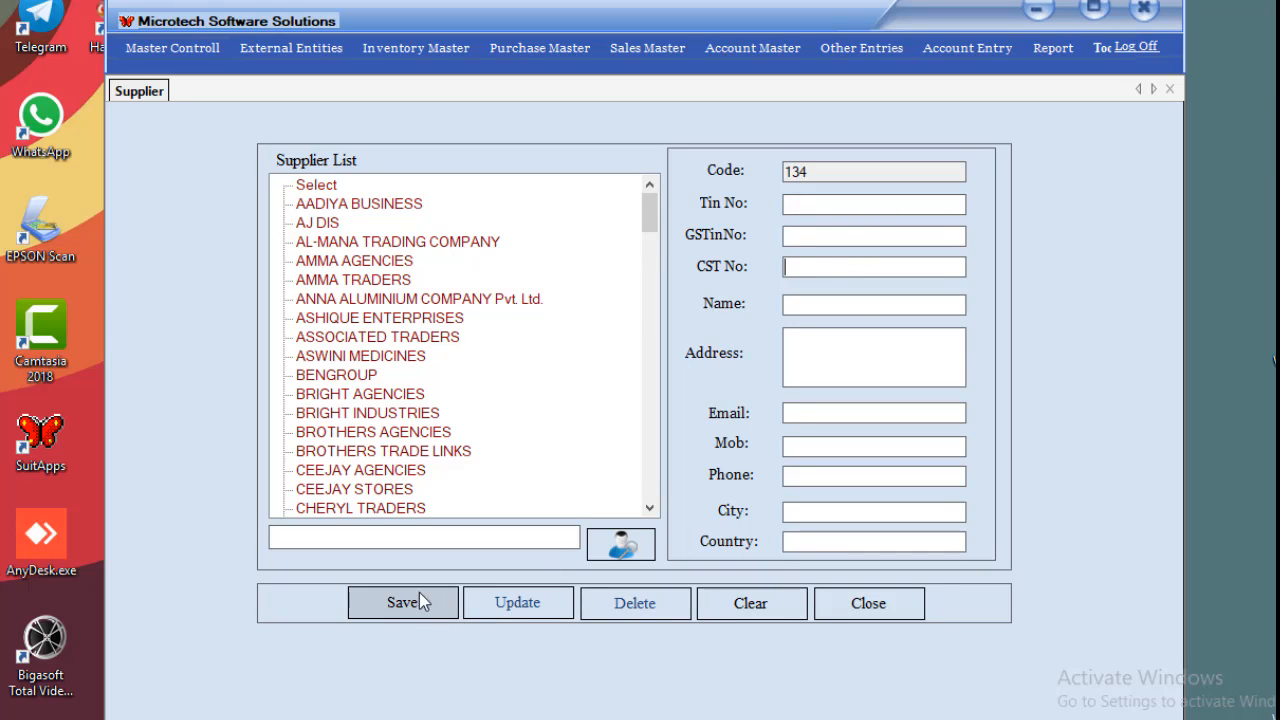
left_click(837, 605)
Correct the existing customer's address and save it, declining the barcode.
left_click(327, 41)
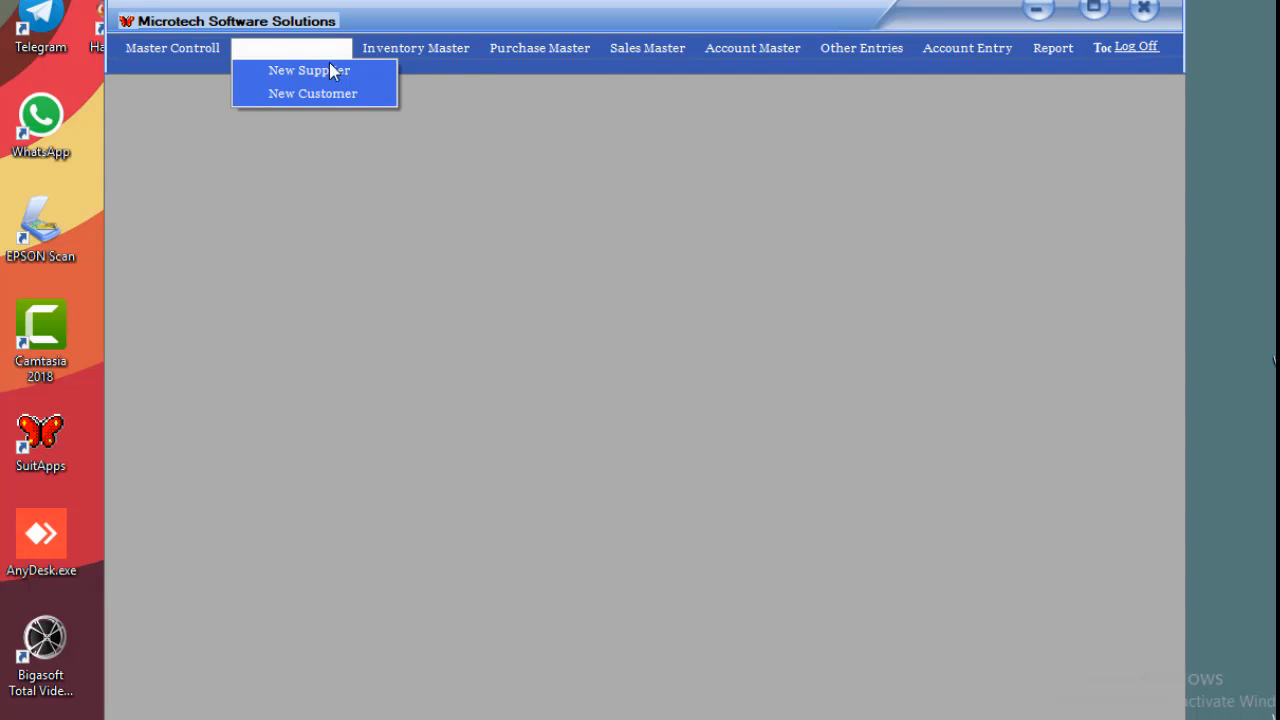
left_click(330, 91)
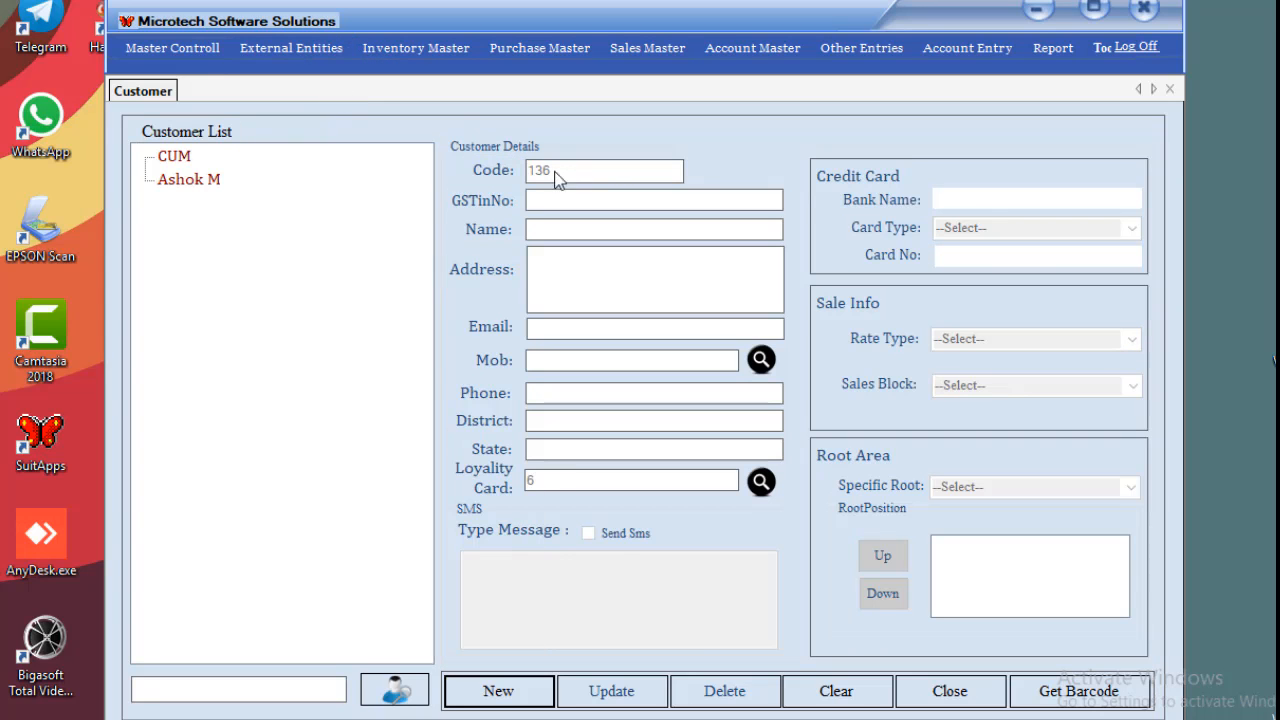
left_click(203, 184)
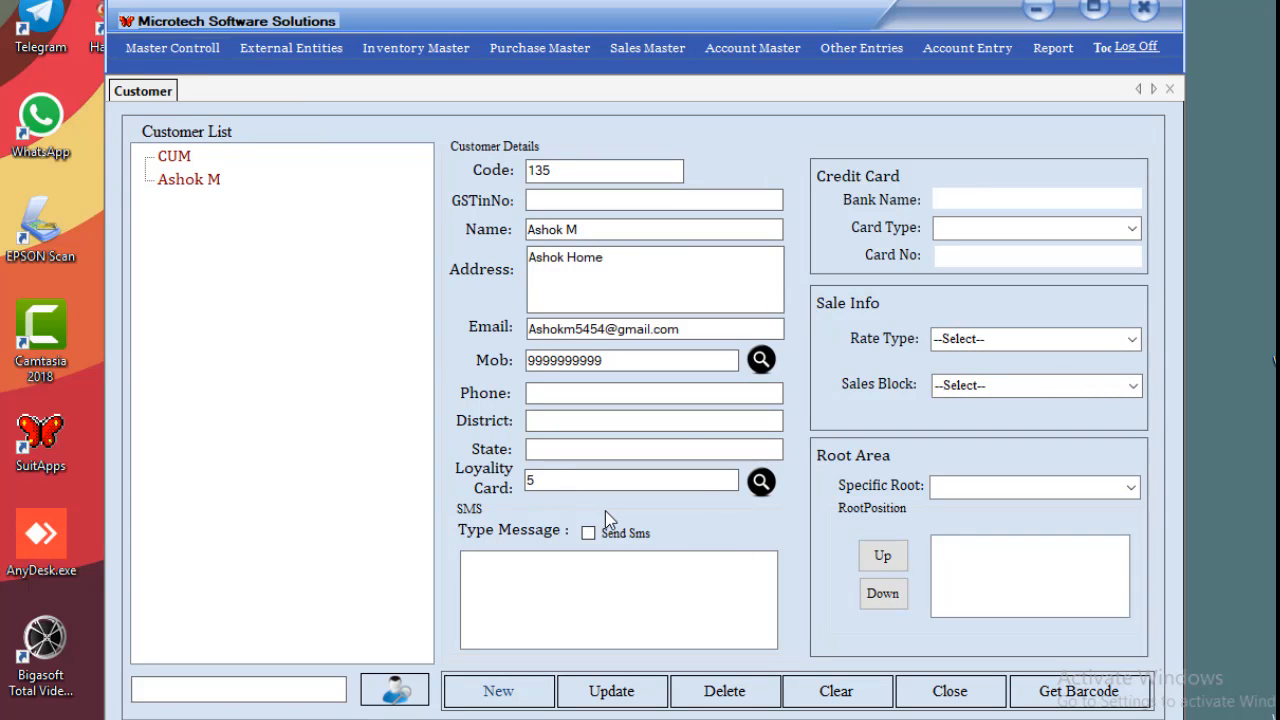
type("s")
left_click(580, 690)
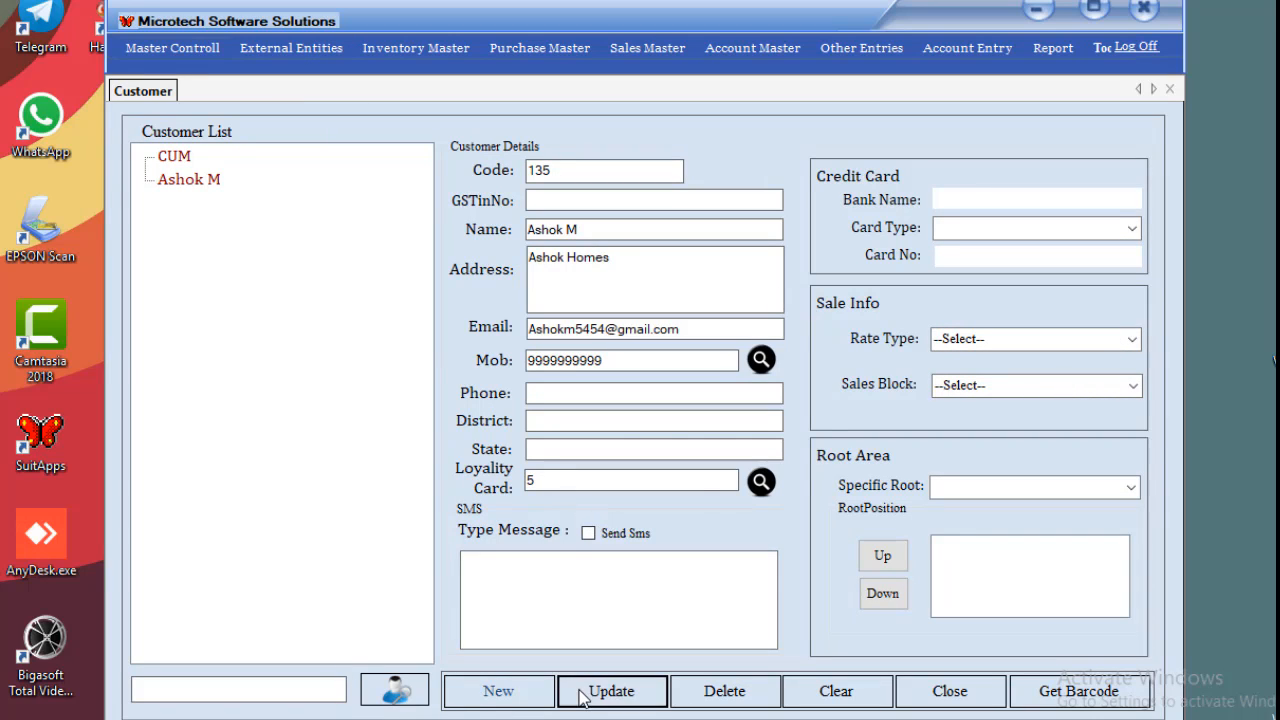
left_click(758, 443)
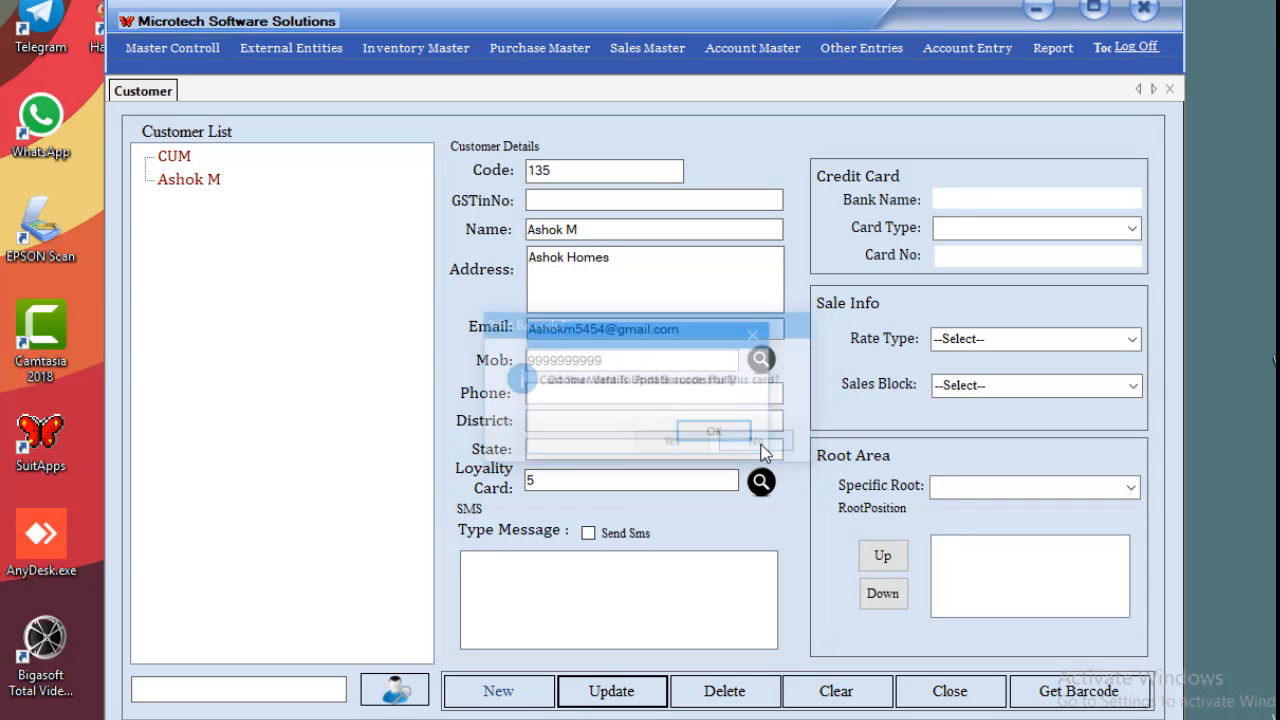
left_click(722, 435)
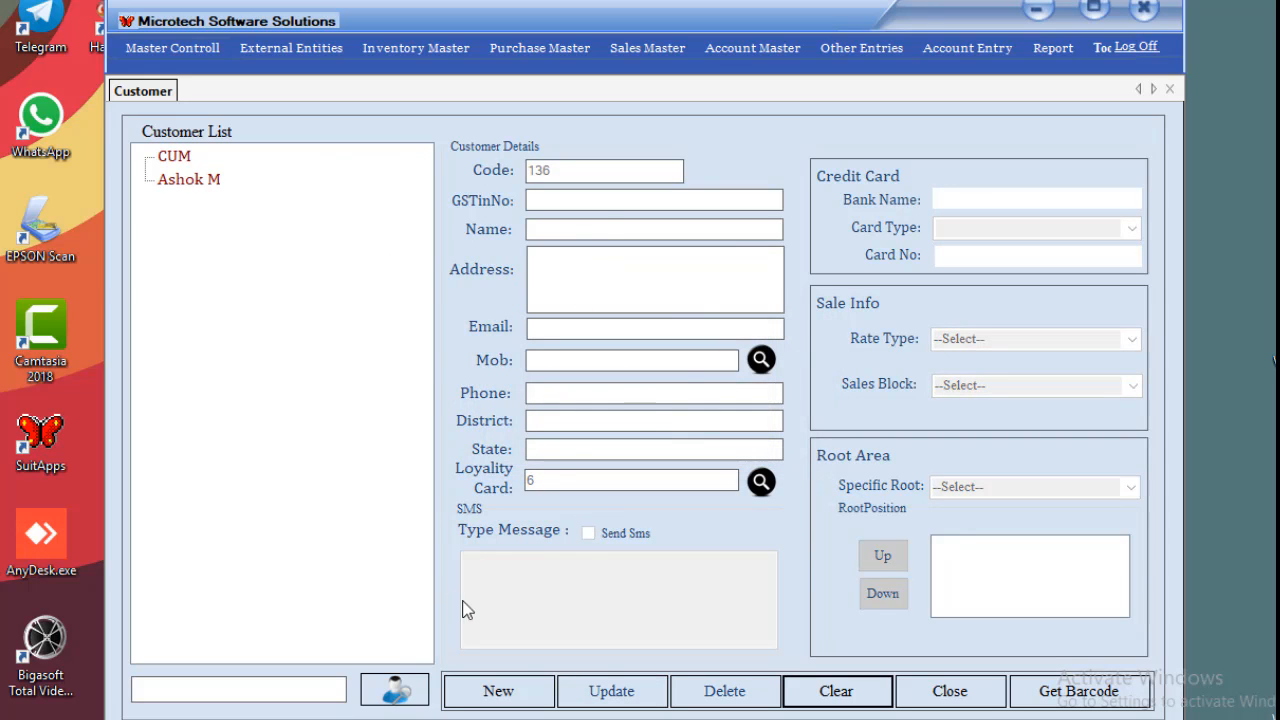
Start a blank new customer entry with code 136.
left_click(534, 697)
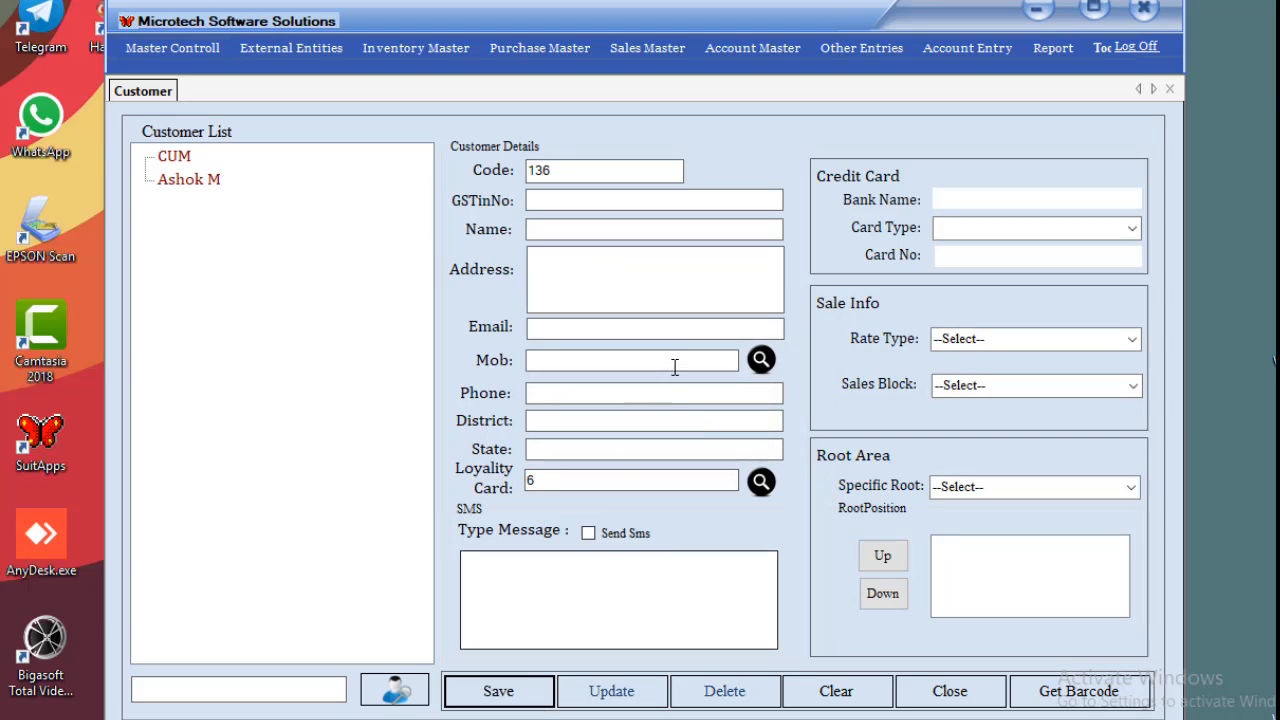
left_click(695, 230)
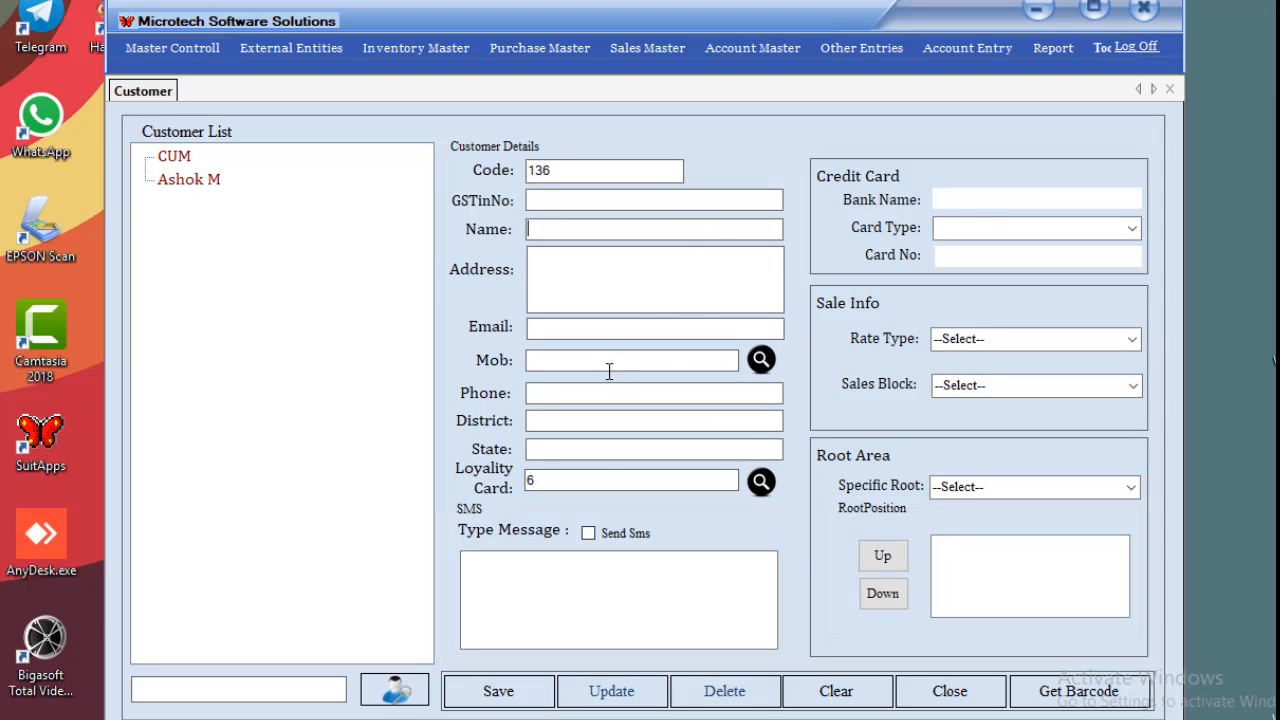
left_click(675, 277)
Close the Customer tab and open Inventory Master > Godown / Locations.
left_click(1166, 90)
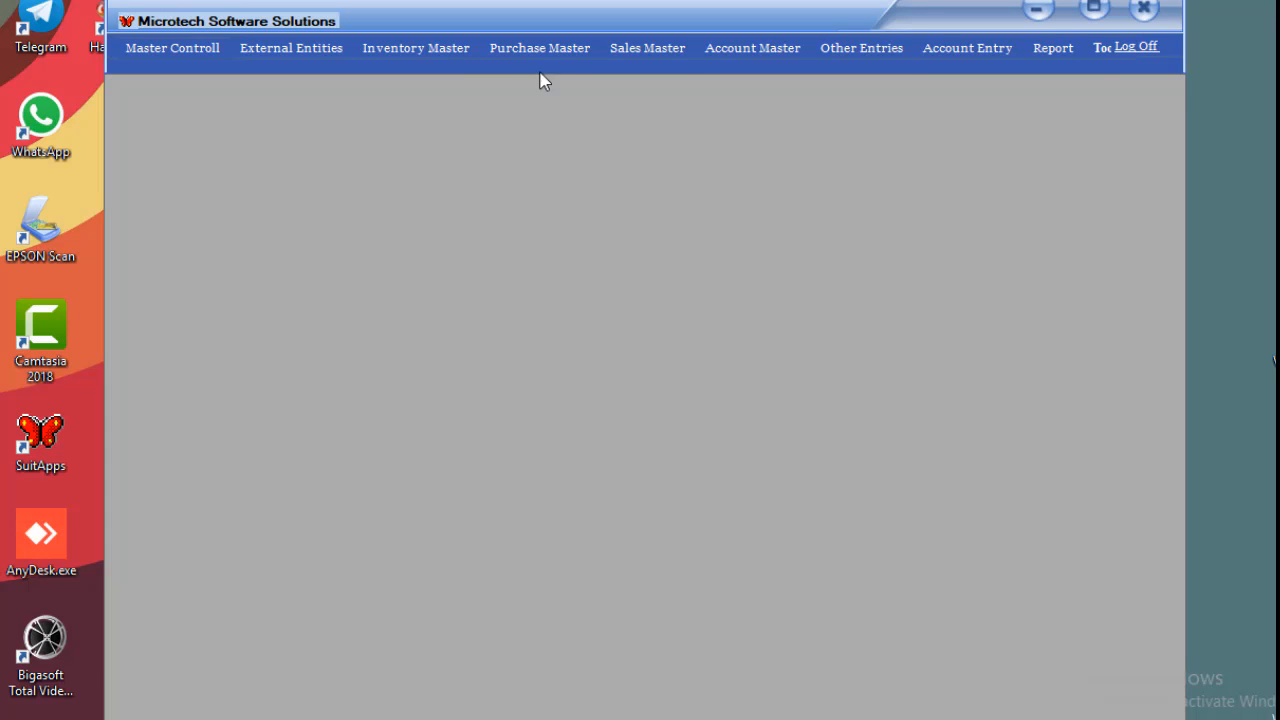
left_click(446, 62)
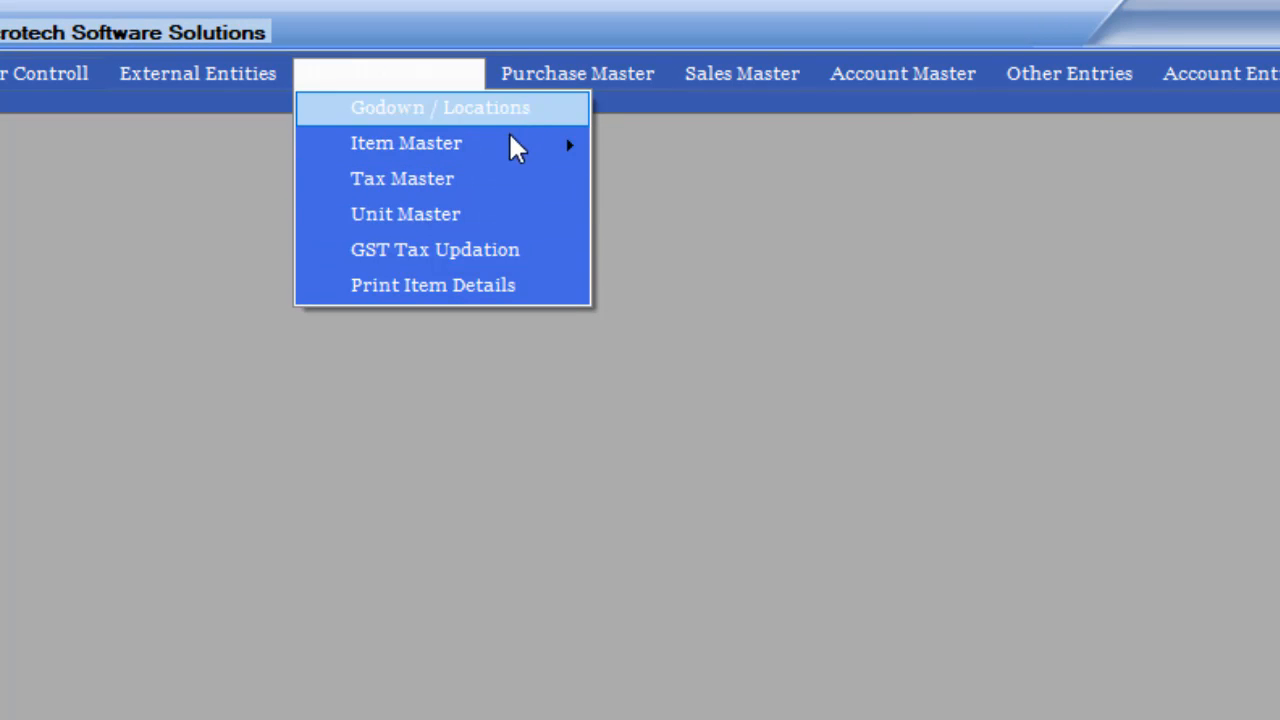
left_click(525, 107)
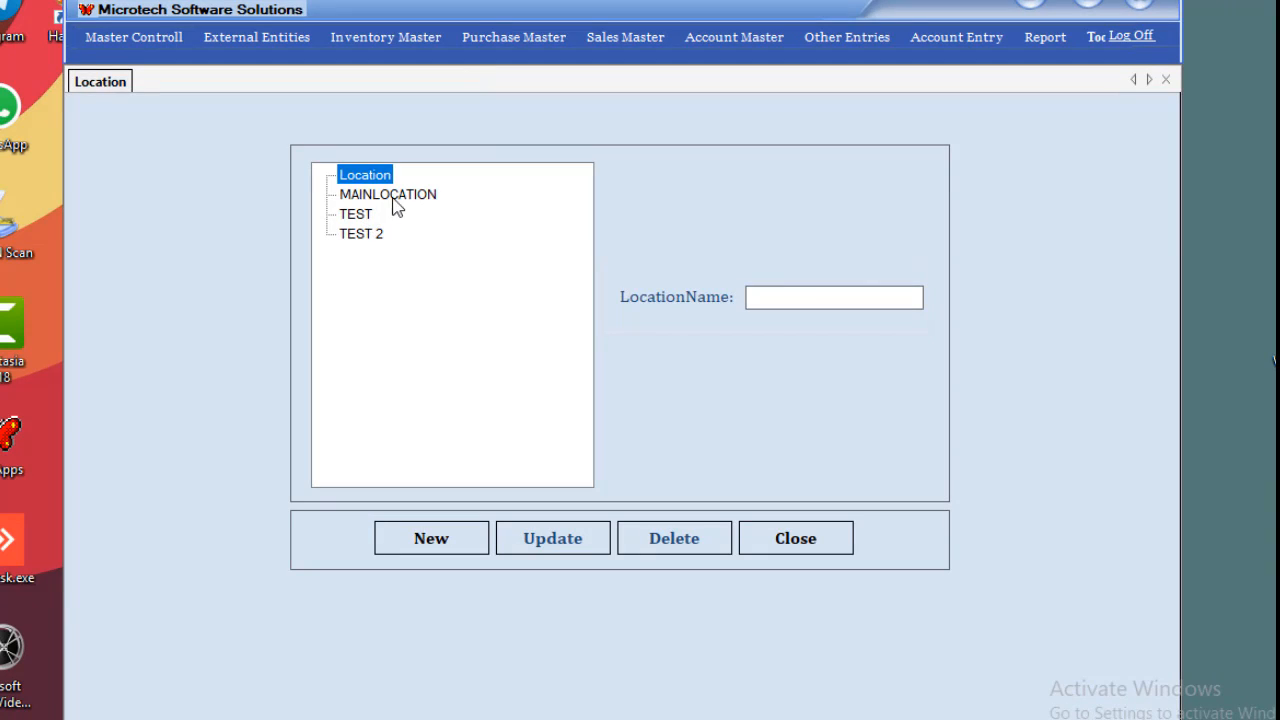
Add and save a location named TEST LOCATION, check it in the list, then close the Location screen.
left_click(385, 200)
left_click(355, 233)
left_click(358, 176)
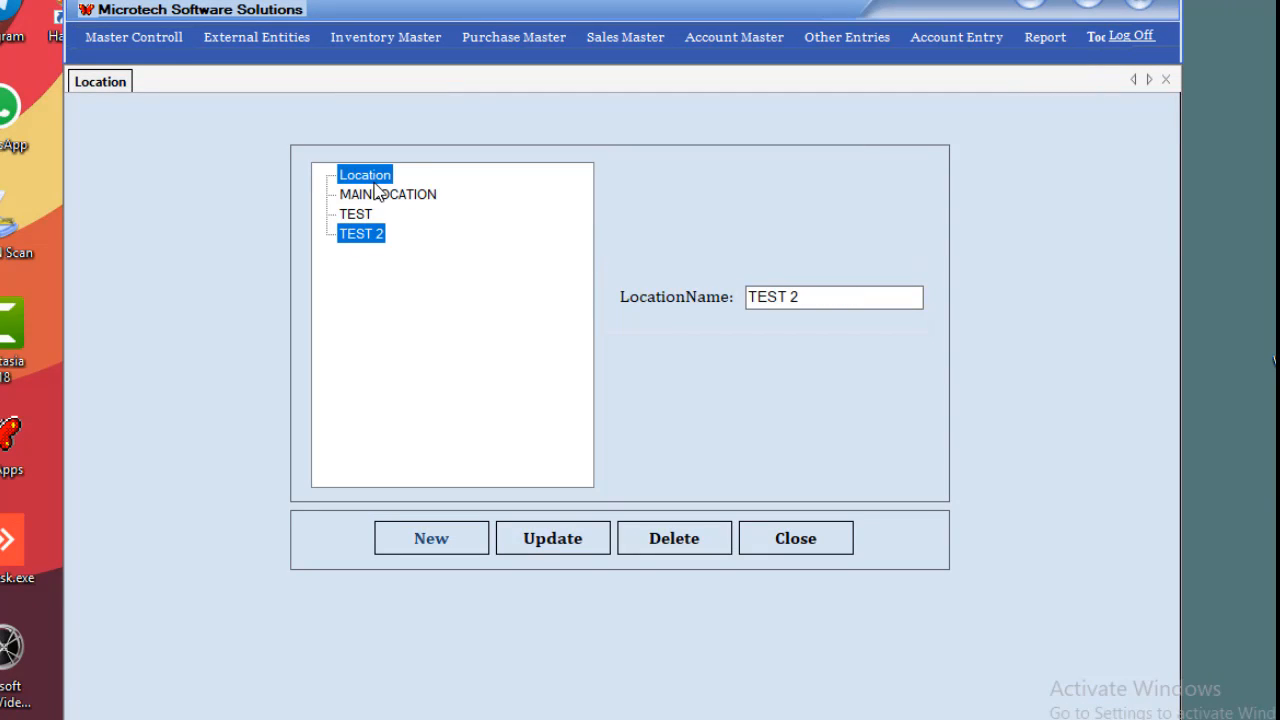
left_click(440, 537)
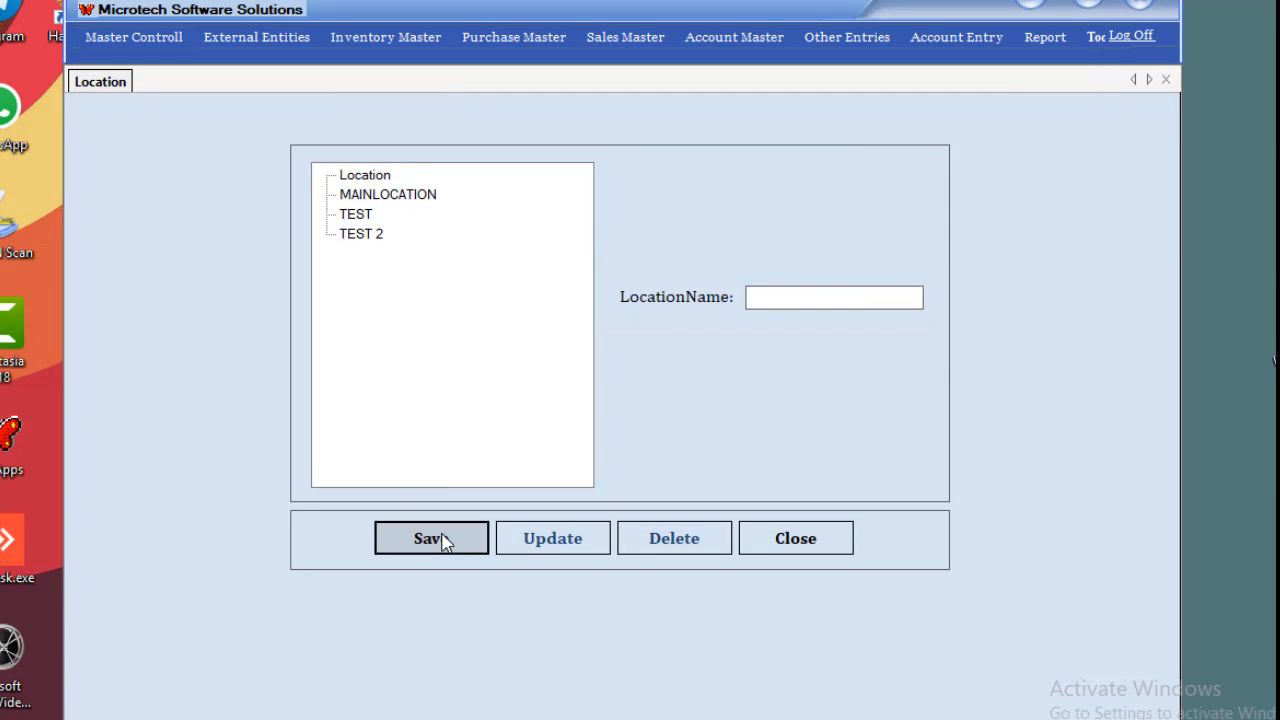
left_click(838, 305)
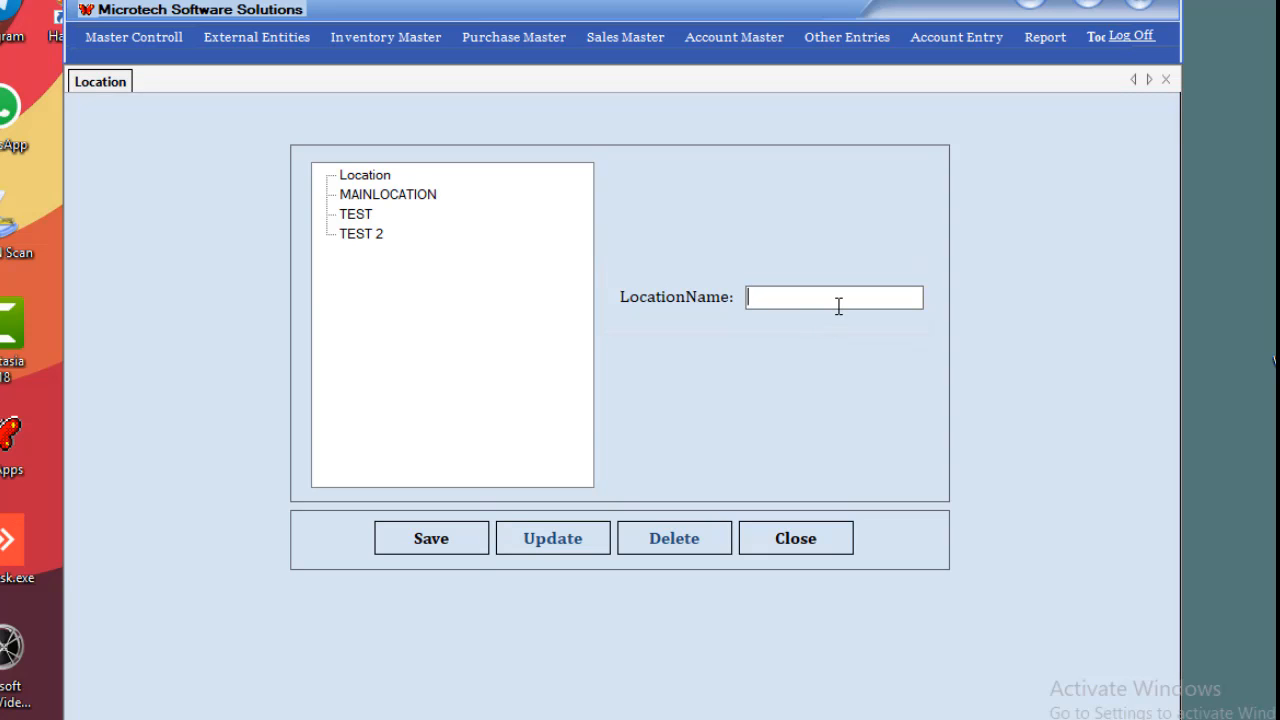
type("TEST LOCATION")
left_click(429, 549)
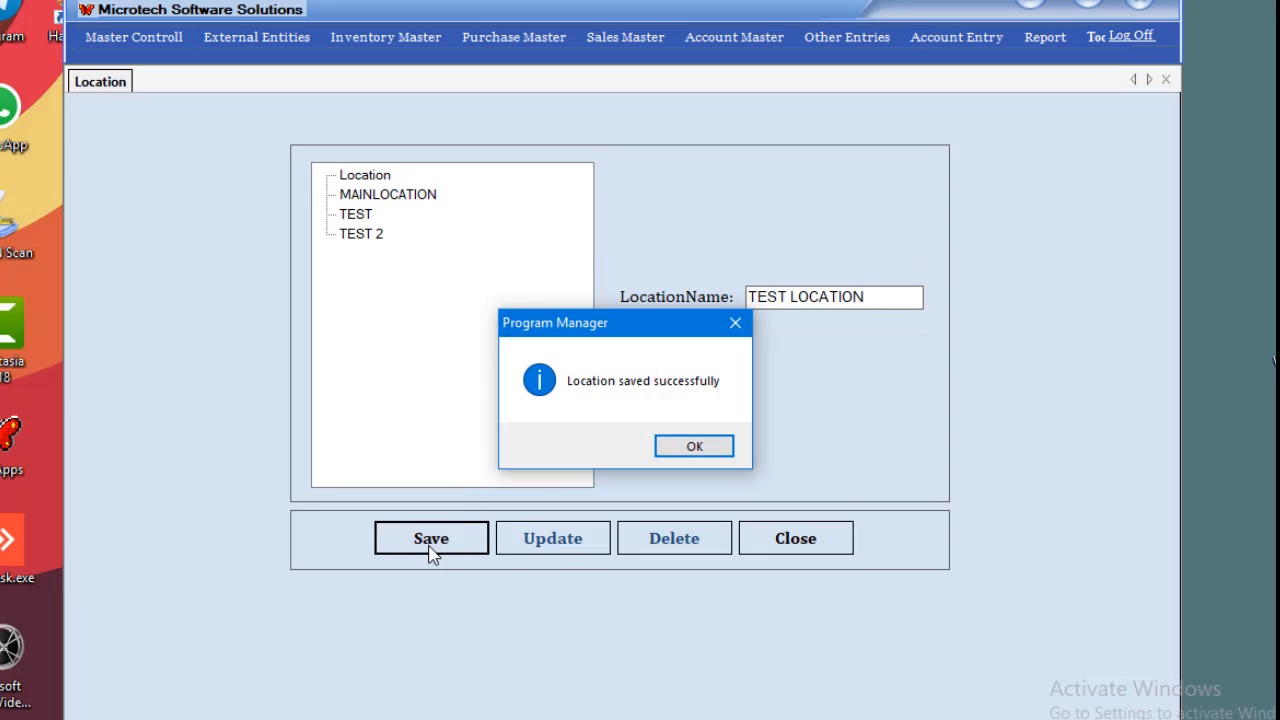
left_click(728, 449)
left_click(414, 257)
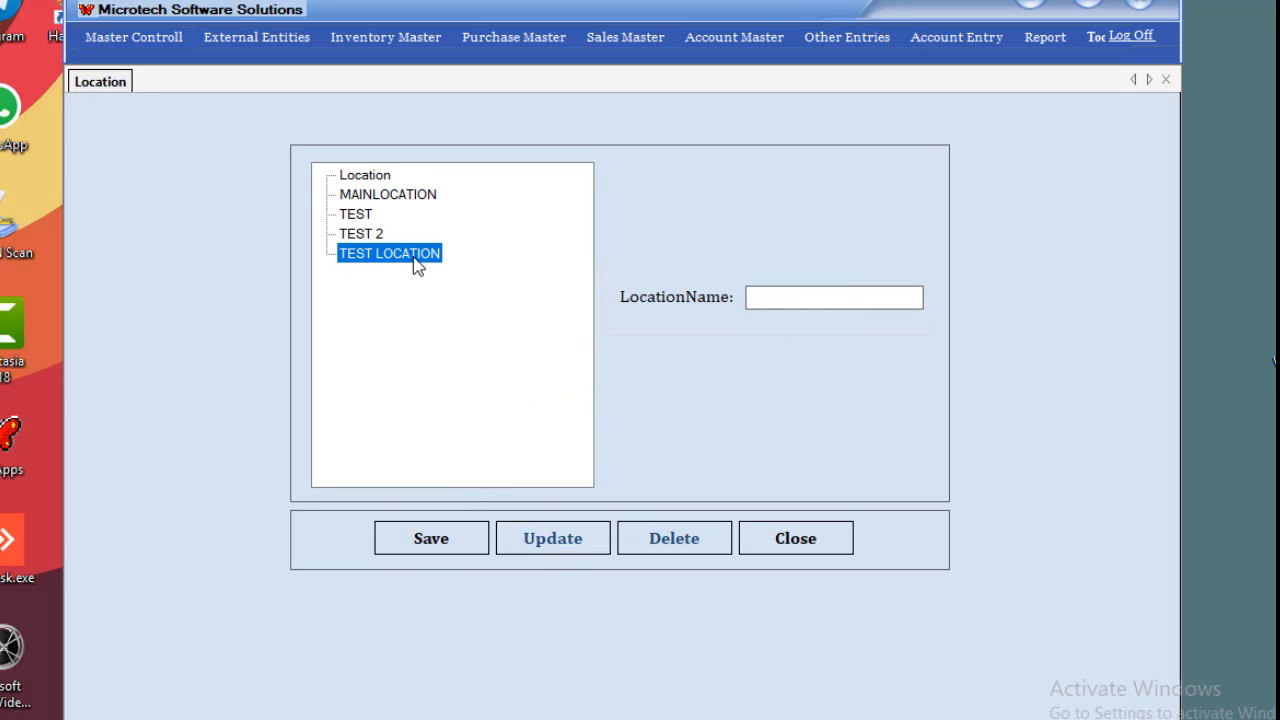
left_click(794, 532)
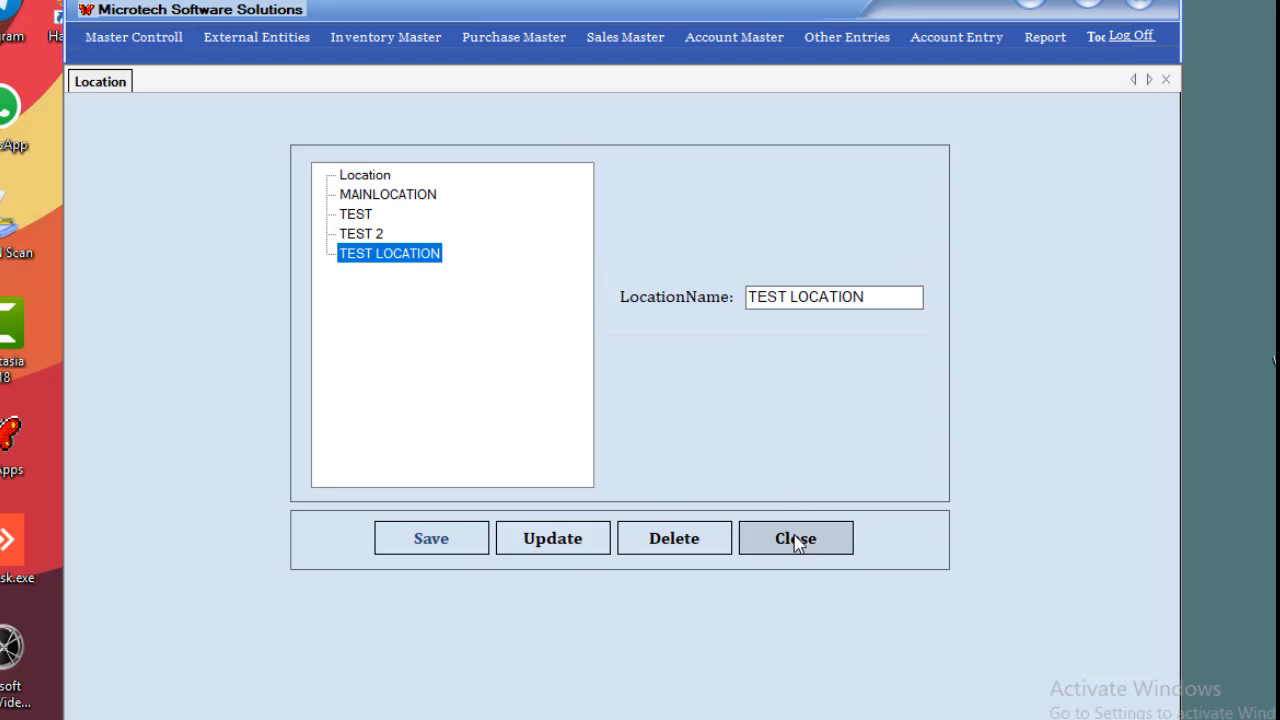
Open Inventory Master > Item Master > Item Category and inspect the BATTERIES branch (SMALL, AAA).
left_click(350, 40)
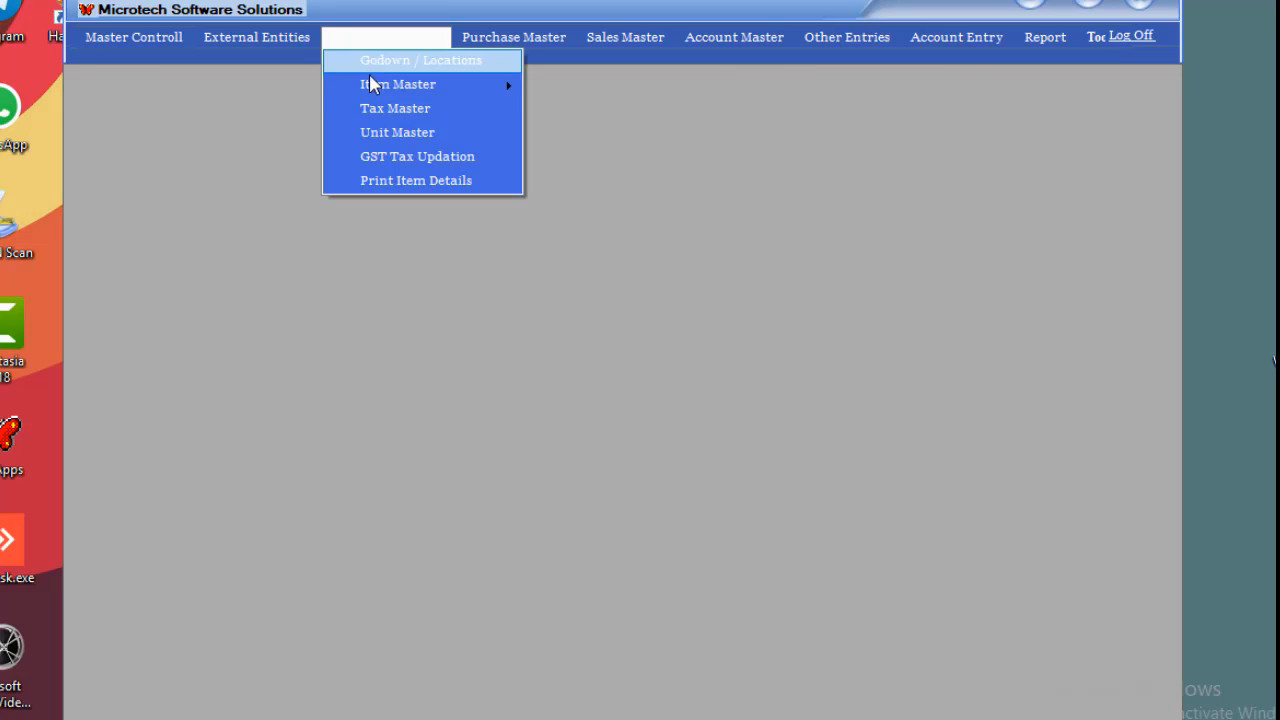
mouse_move(375, 88)
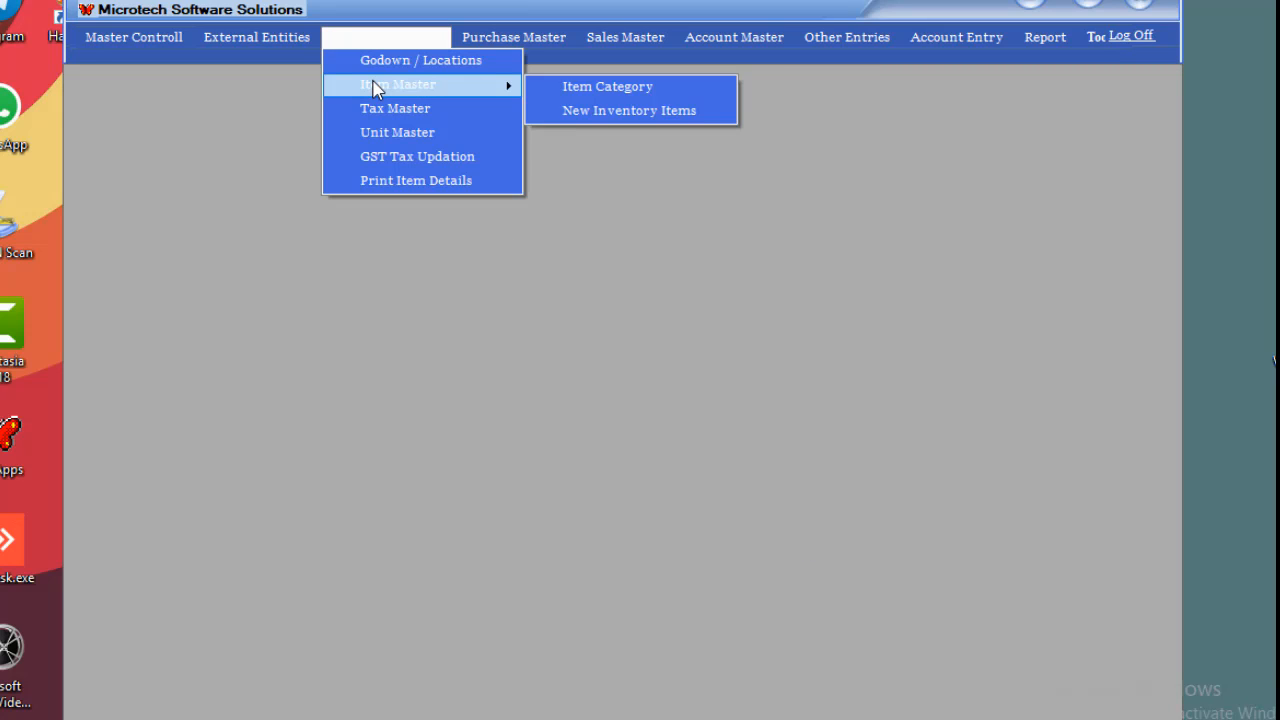
left_click(585, 88)
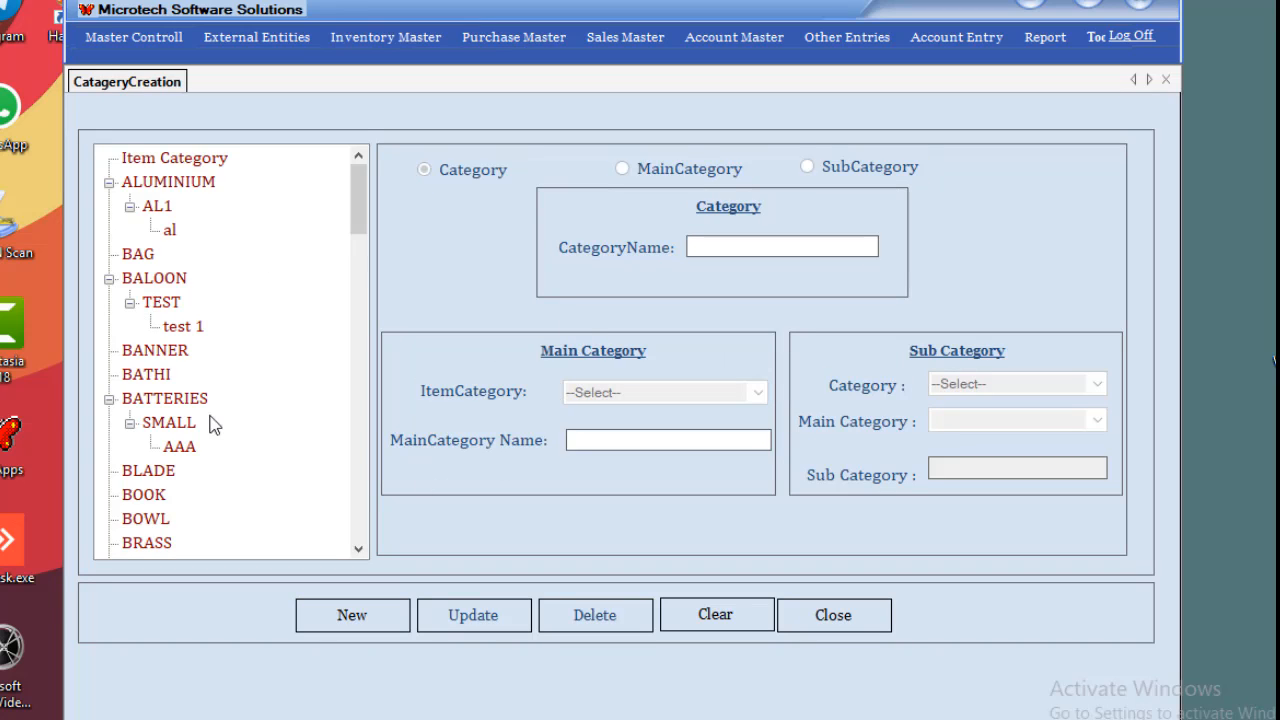
left_click(174, 375)
double_click(170, 400)
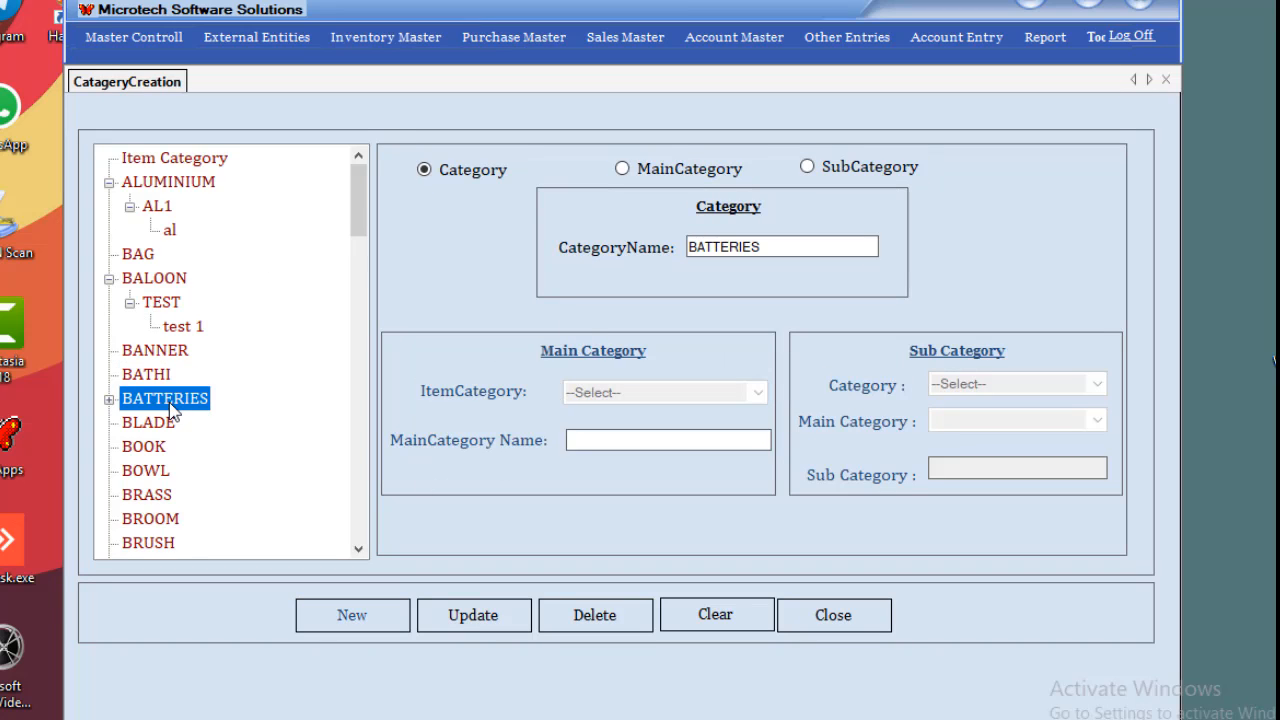
left_click(108, 400)
left_click(108, 400)
left_click(108, 400)
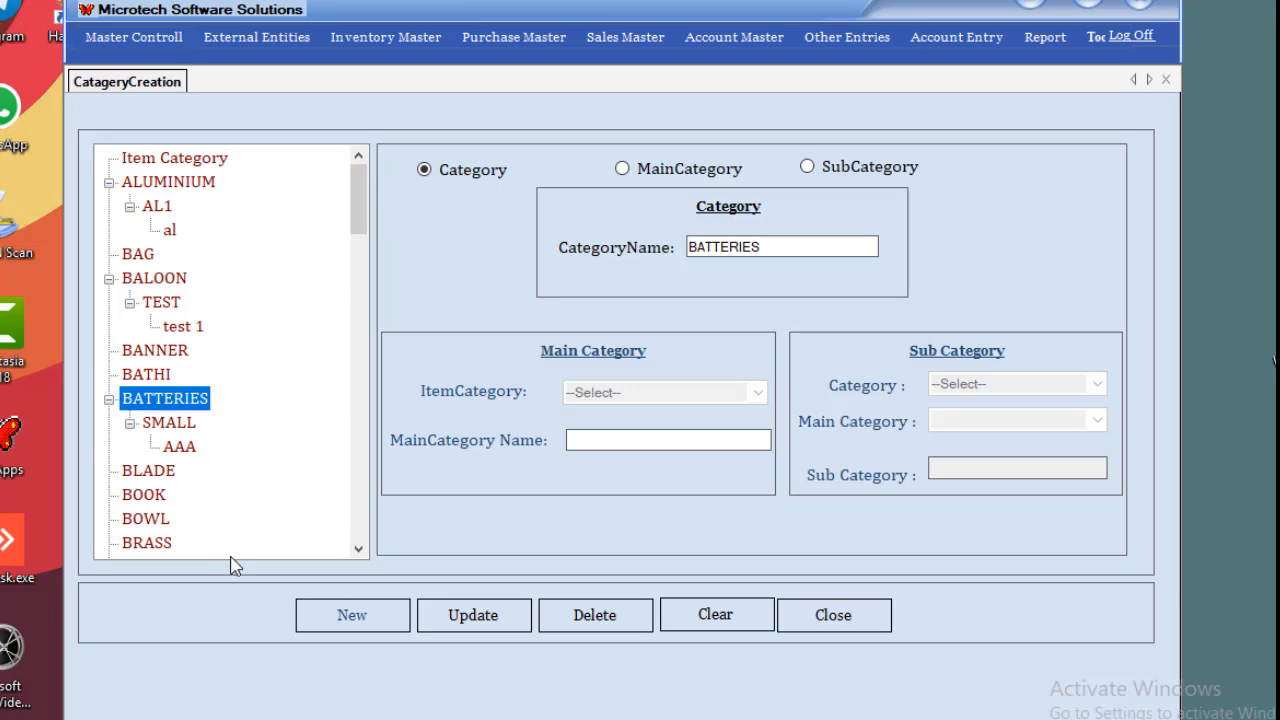
Clear the form and save a new main category LADIES under item category BAG.
left_click(710, 632)
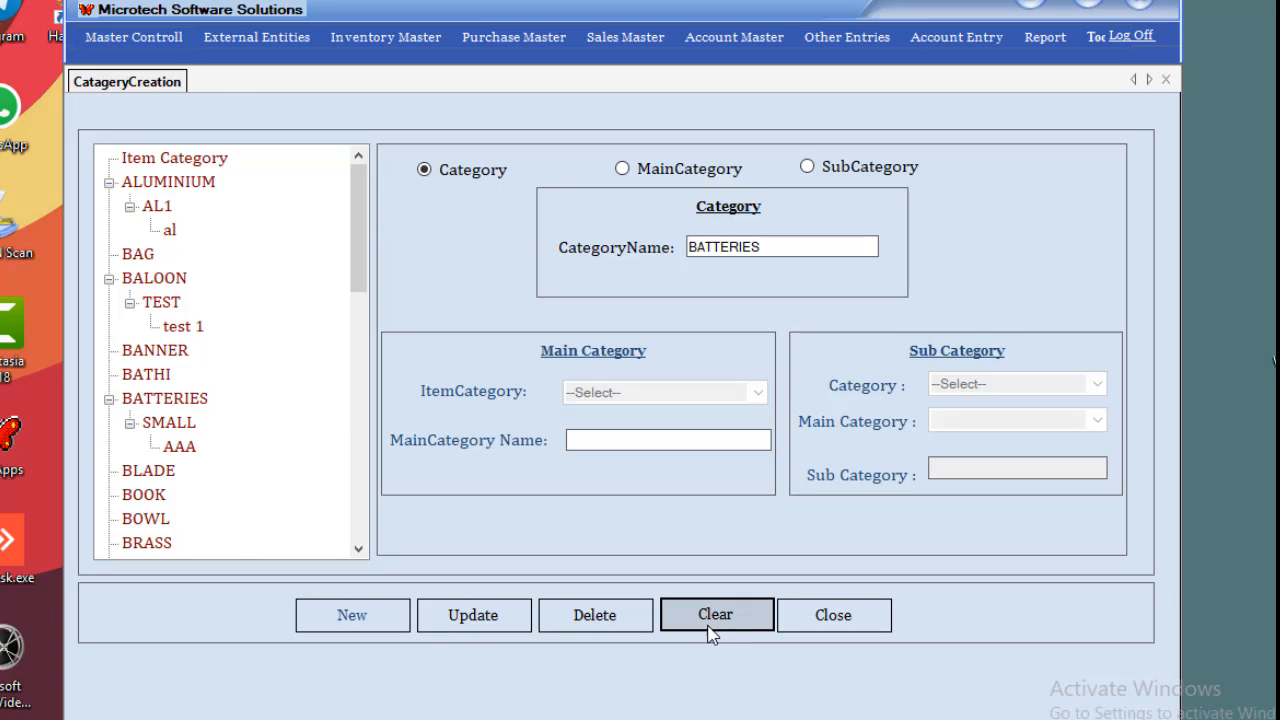
left_click(352, 617)
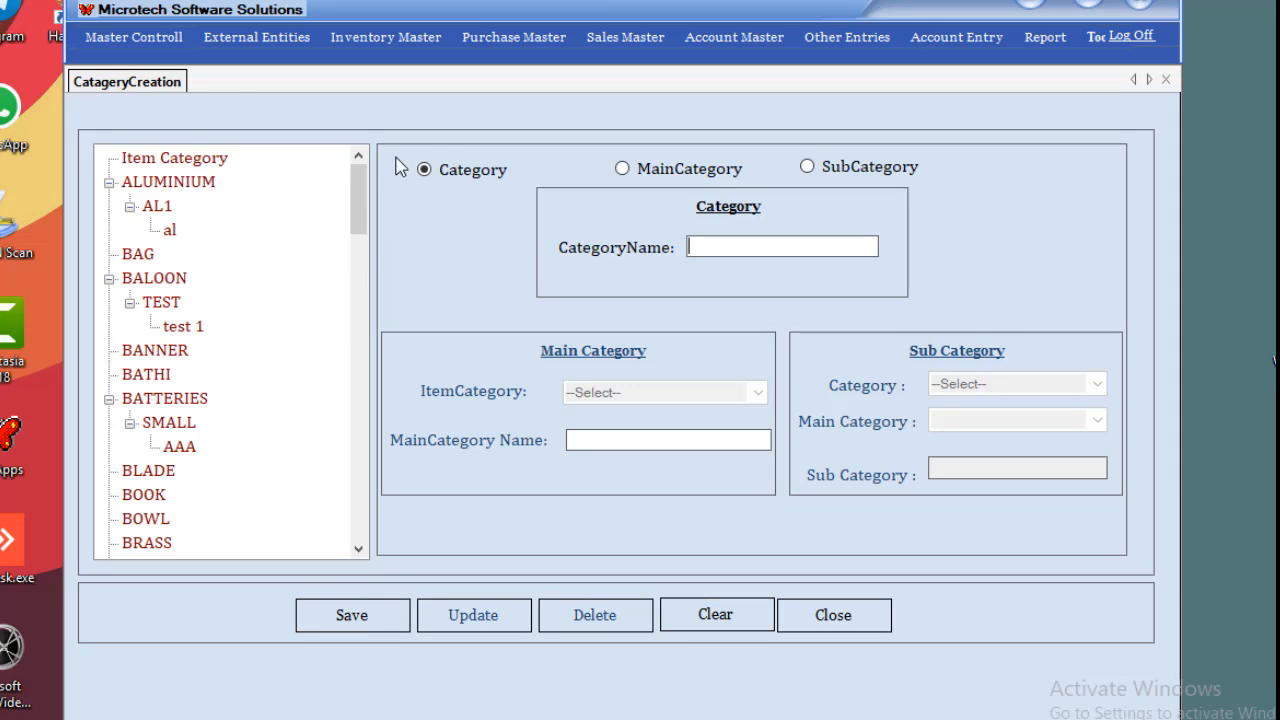
left_click(657, 170)
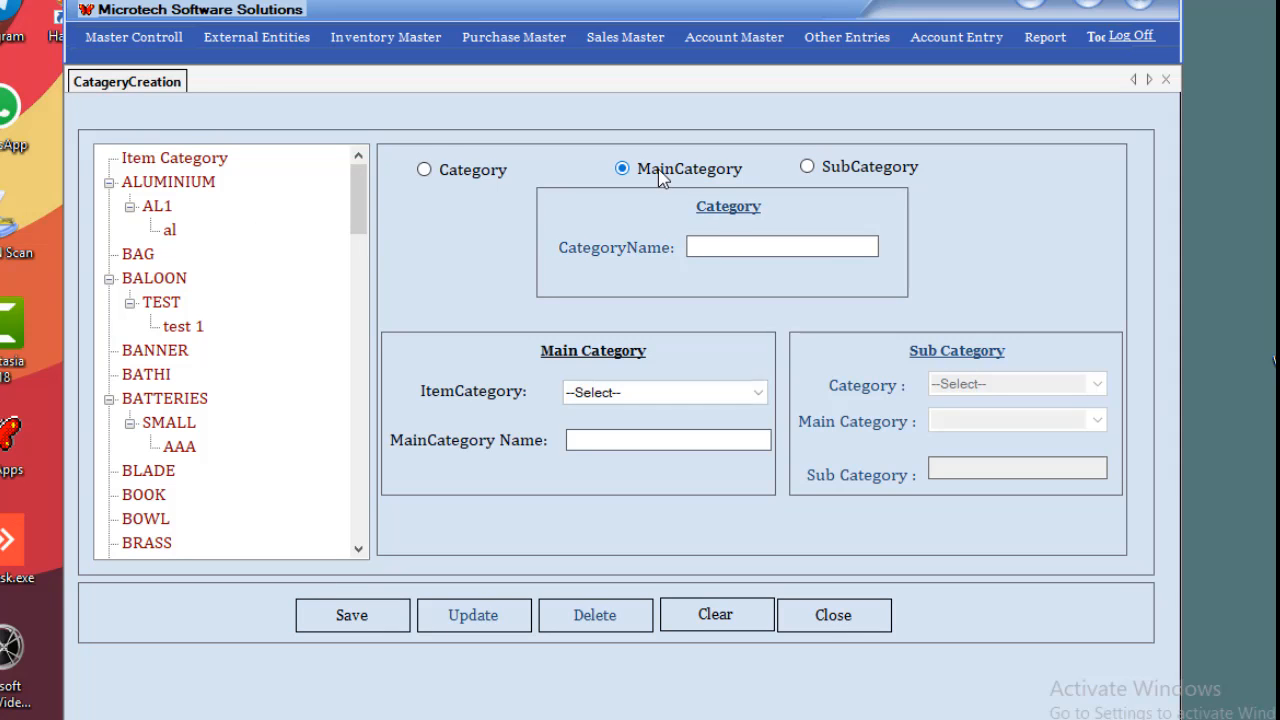
left_click(591, 390)
left_click(745, 382)
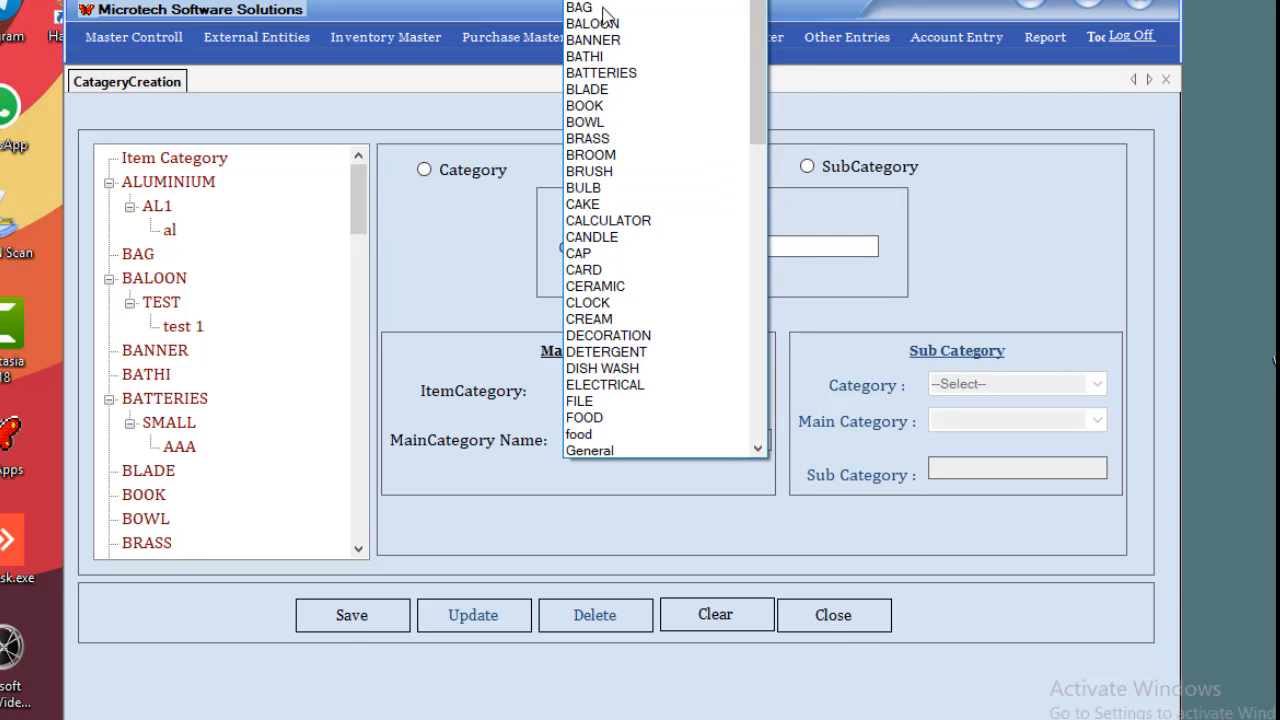
left_click(612, 9)
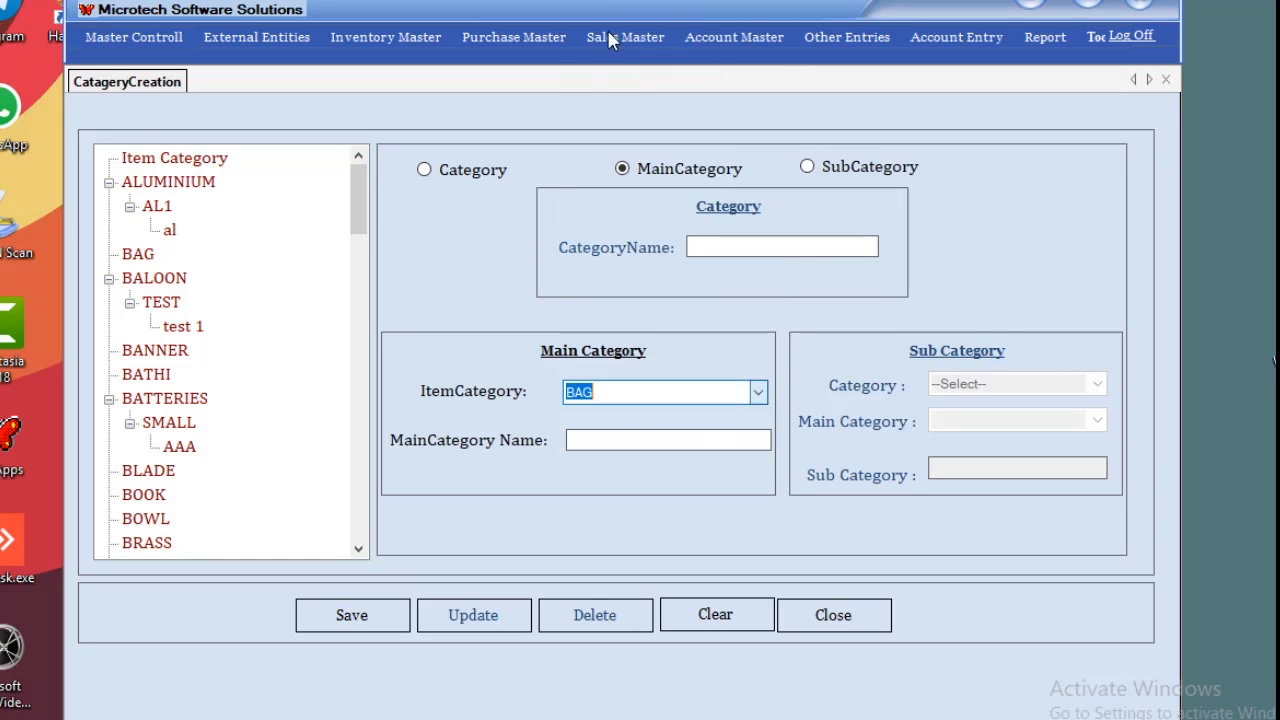
left_click(619, 438)
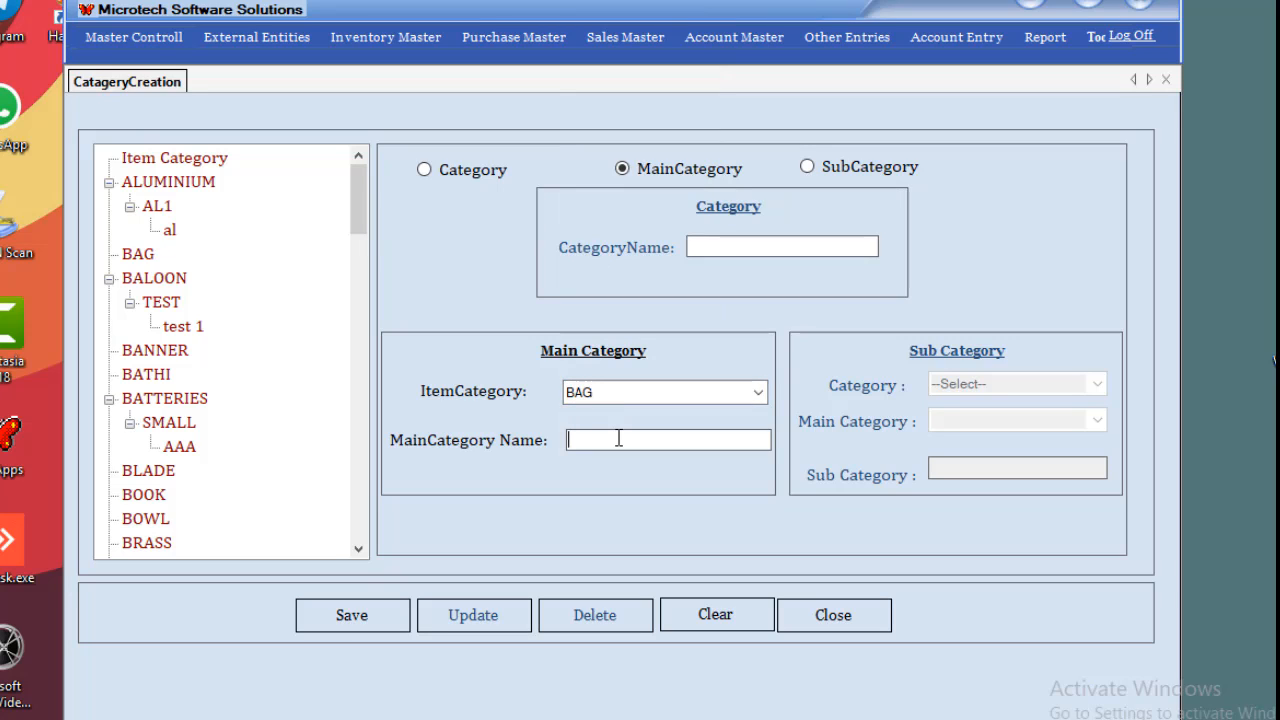
type("S")
left_click(388, 624)
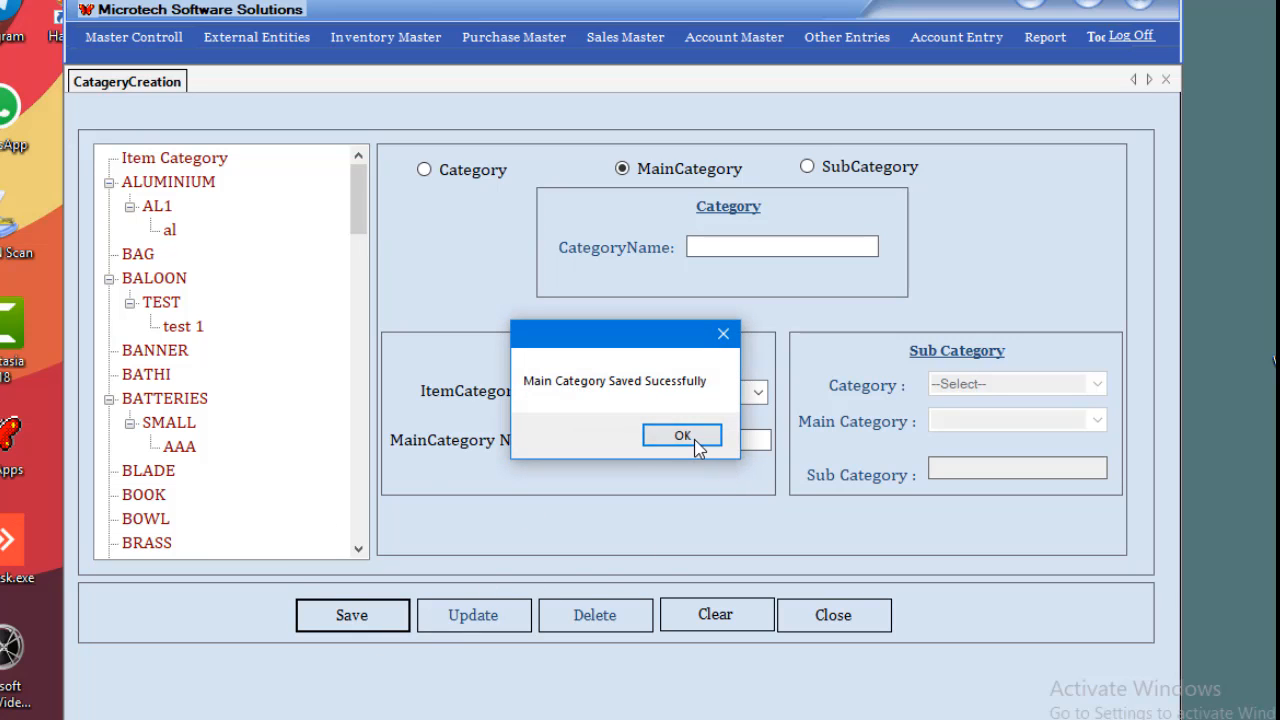
left_click(682, 436)
Save a new subcategory BLACK with category BAG and main category LADIES.
left_click(153, 257)
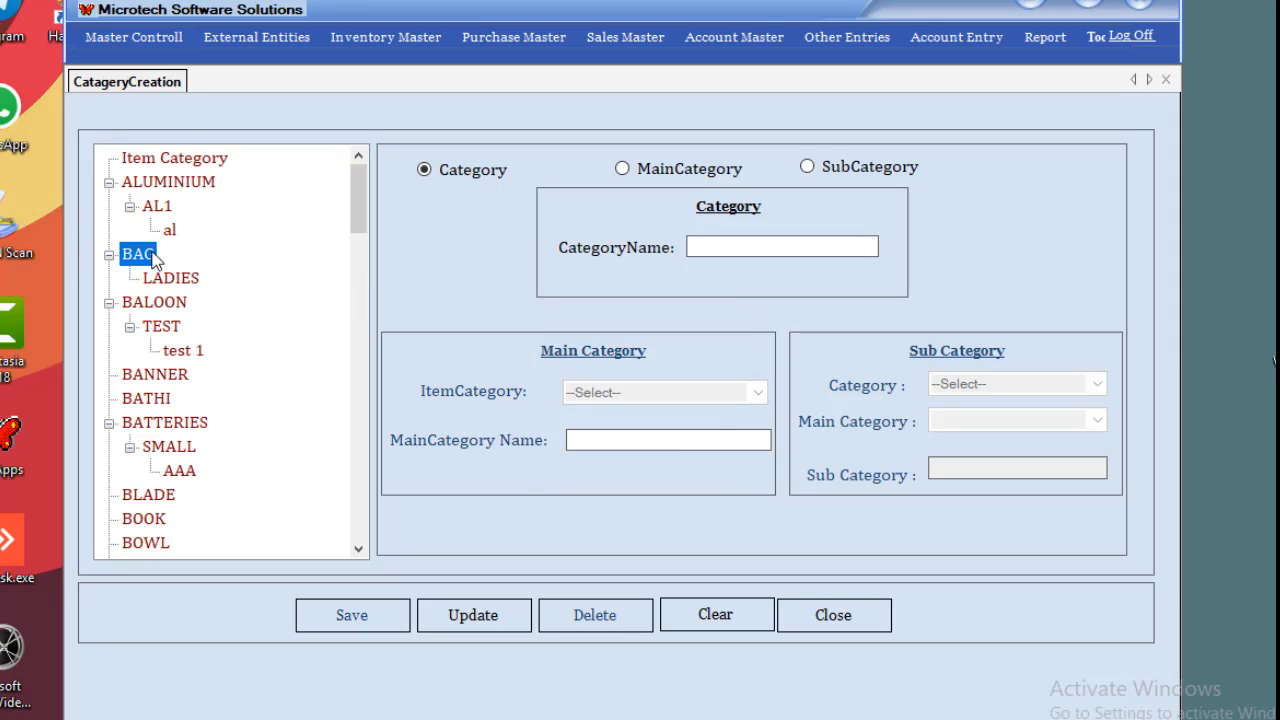
left_click(168, 278)
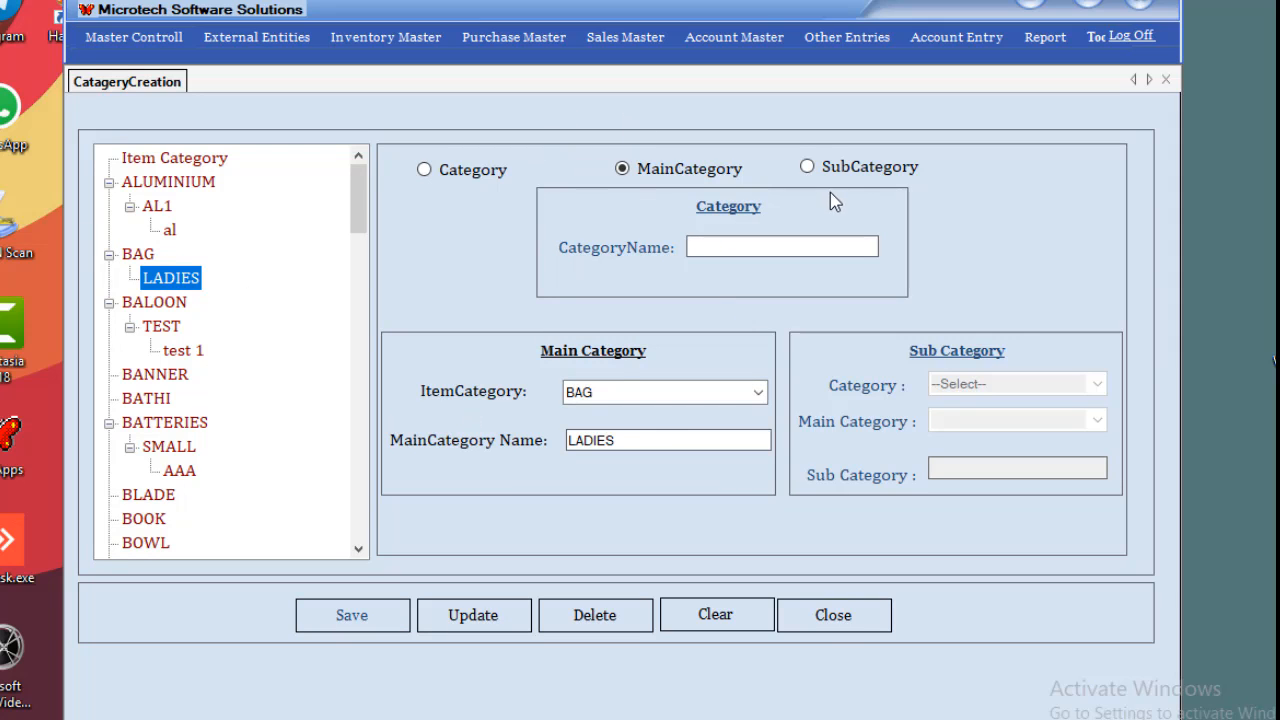
left_click(726, 620)
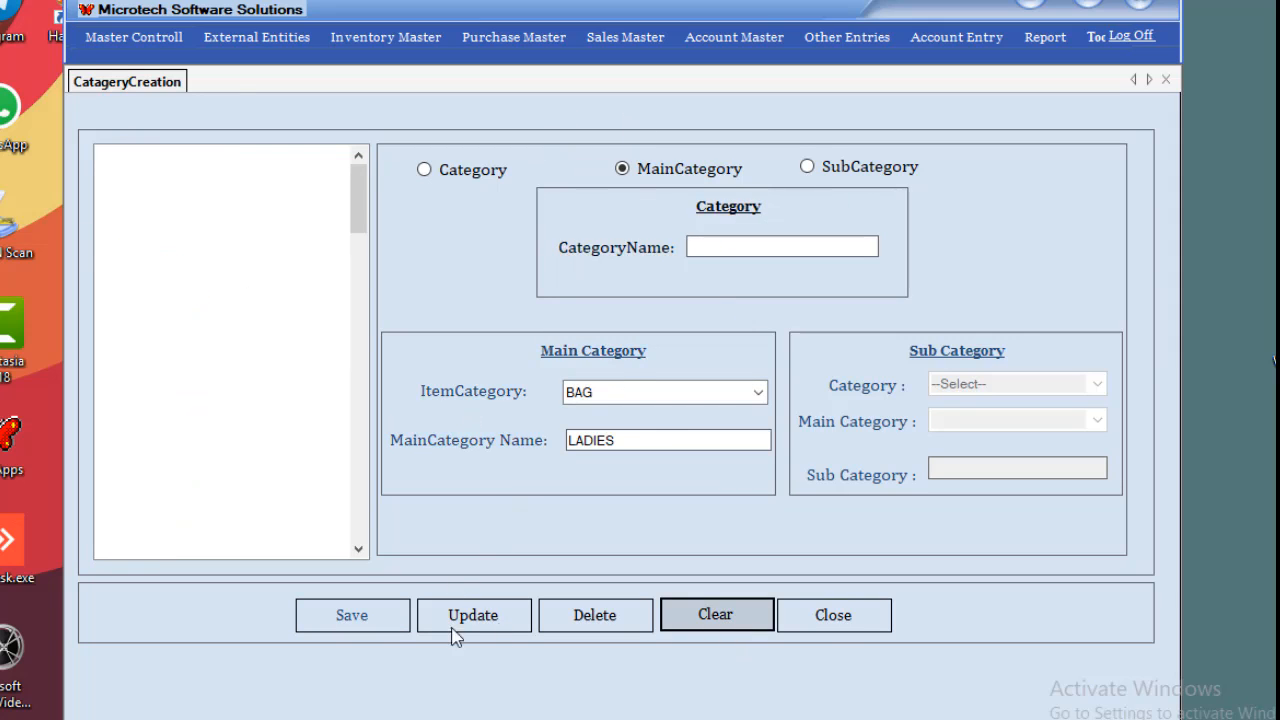
left_click(850, 178)
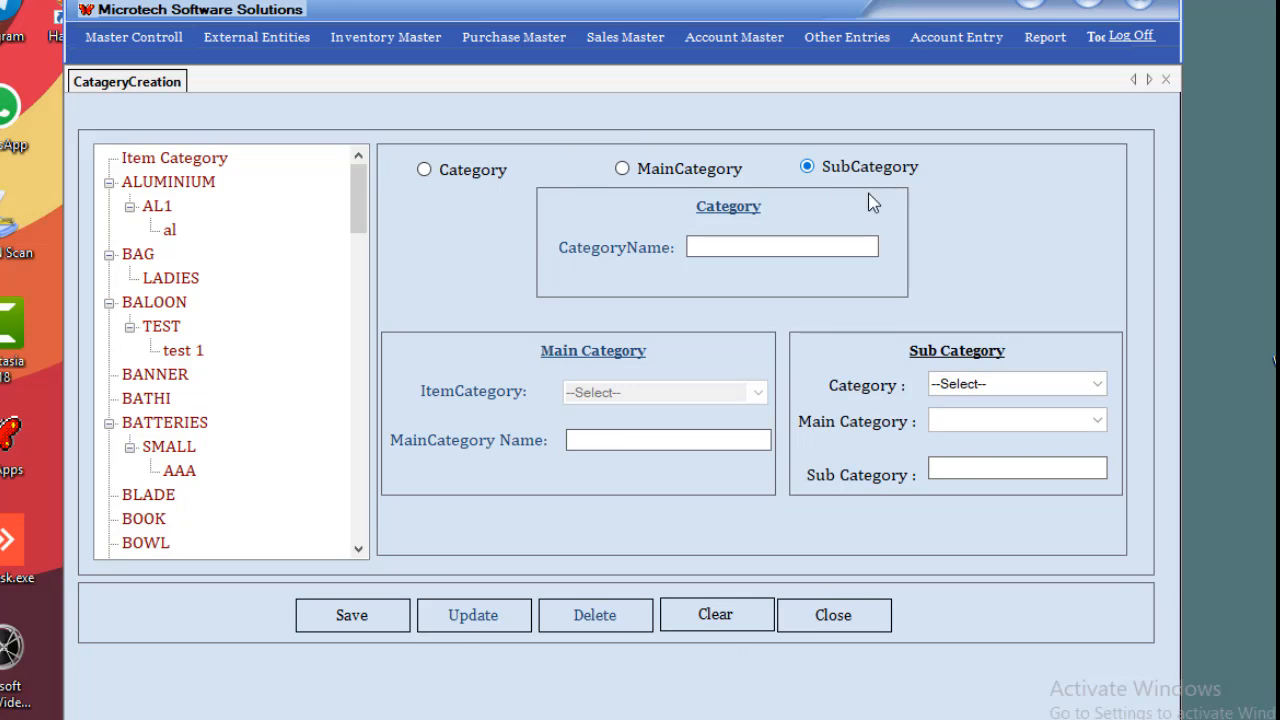
left_click(1094, 384)
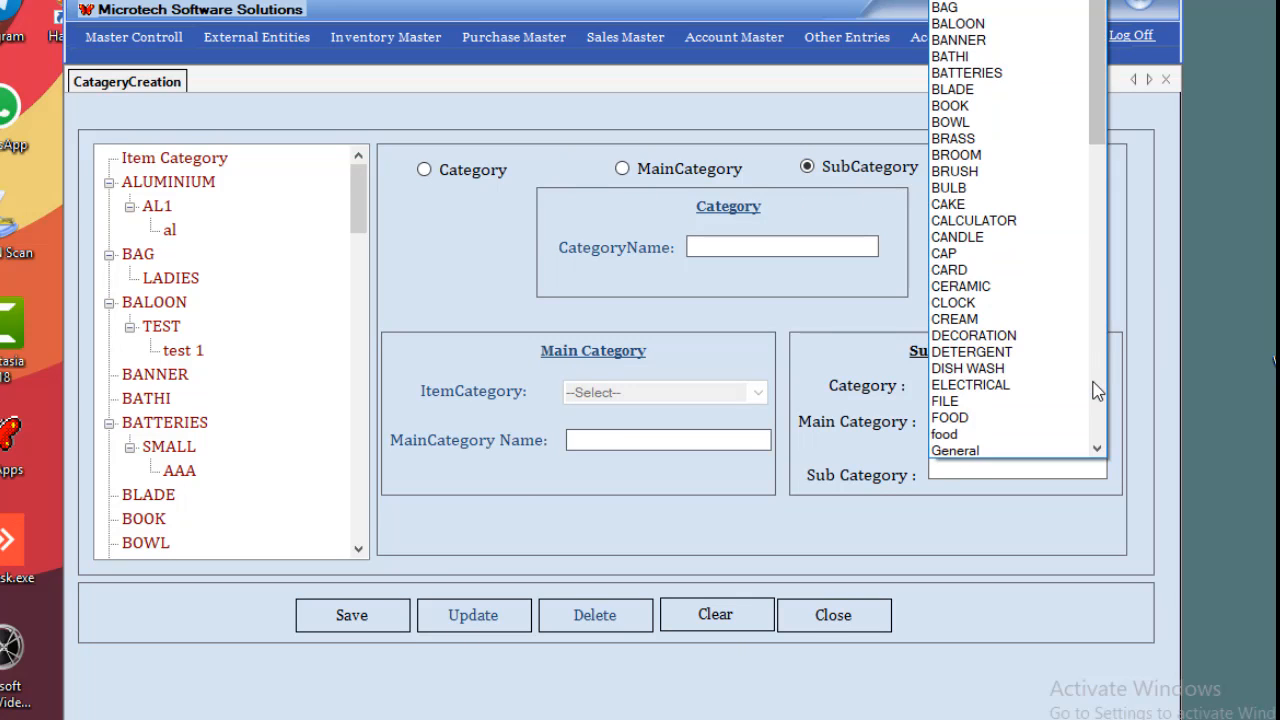
left_click(1003, 8)
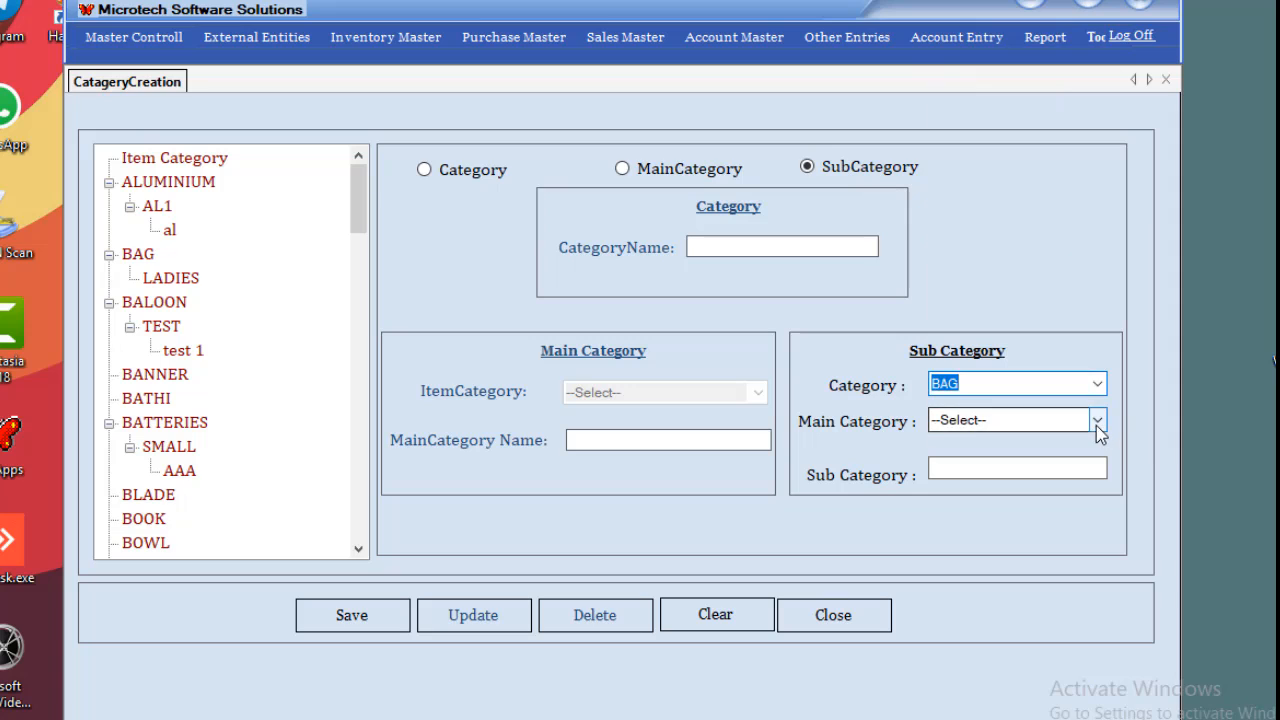
left_click(1097, 421)
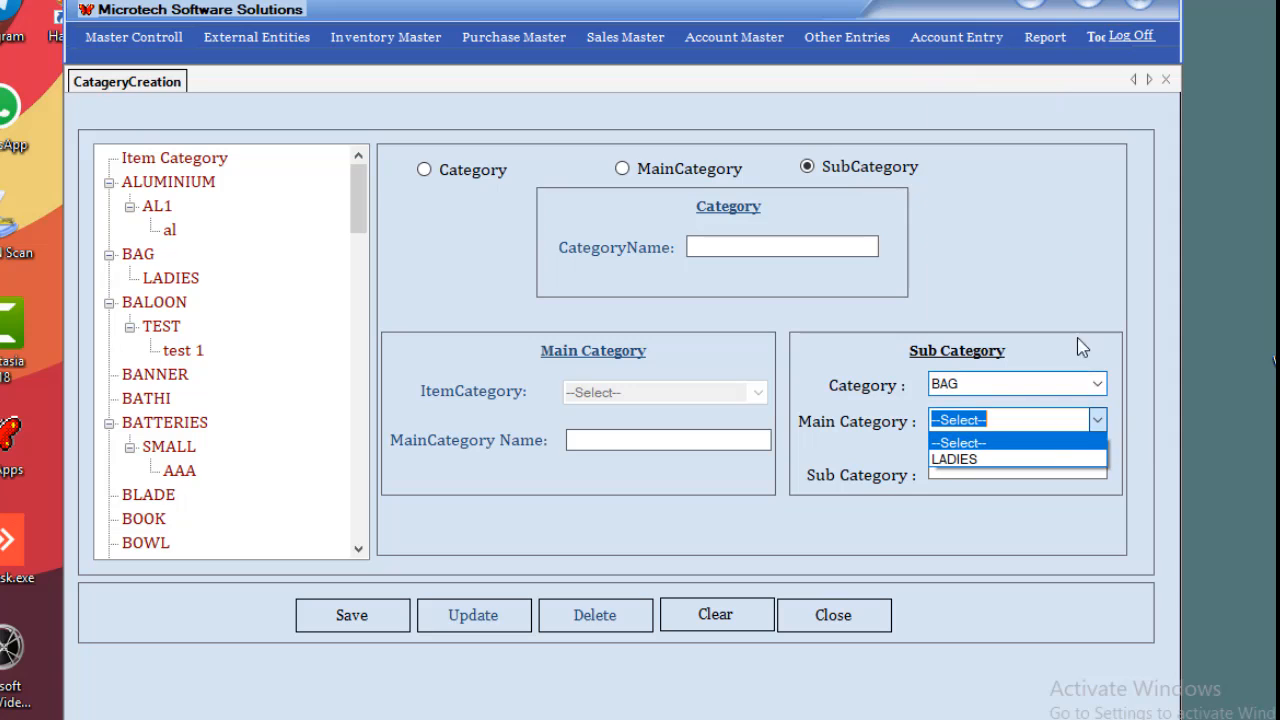
left_click(1006, 461)
left_click(987, 469)
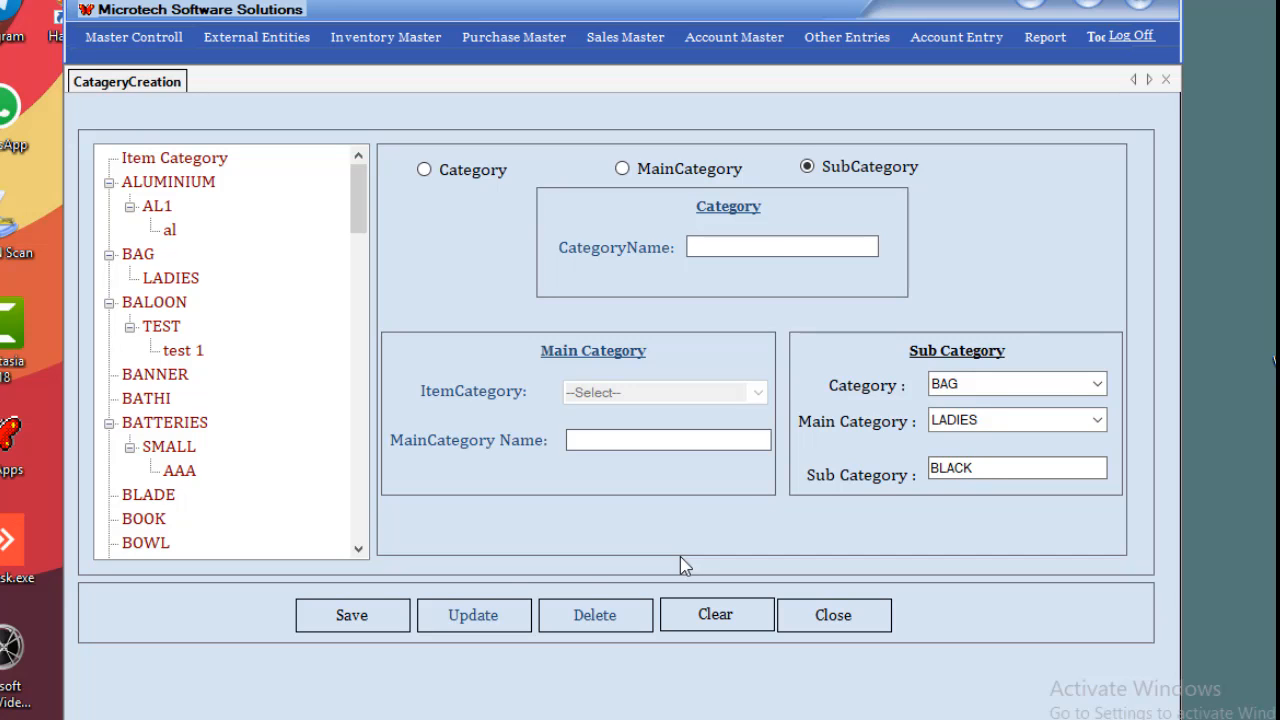
left_click(394, 612)
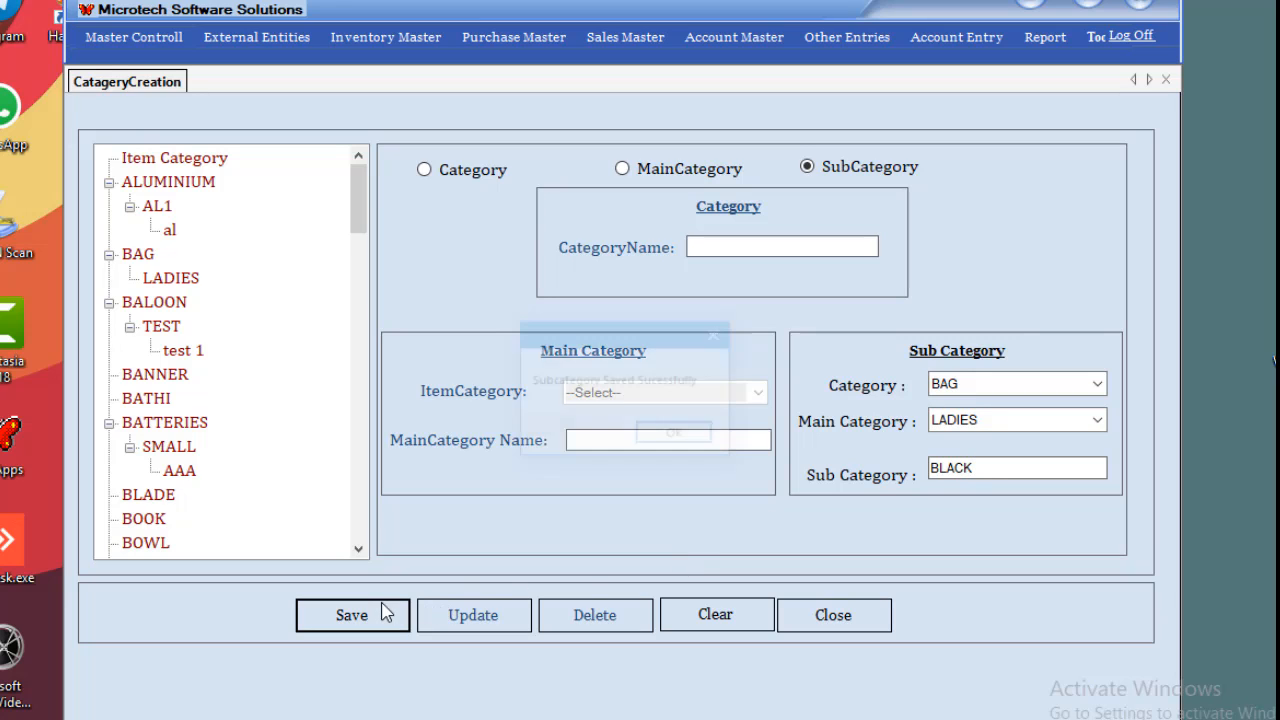
left_click(678, 433)
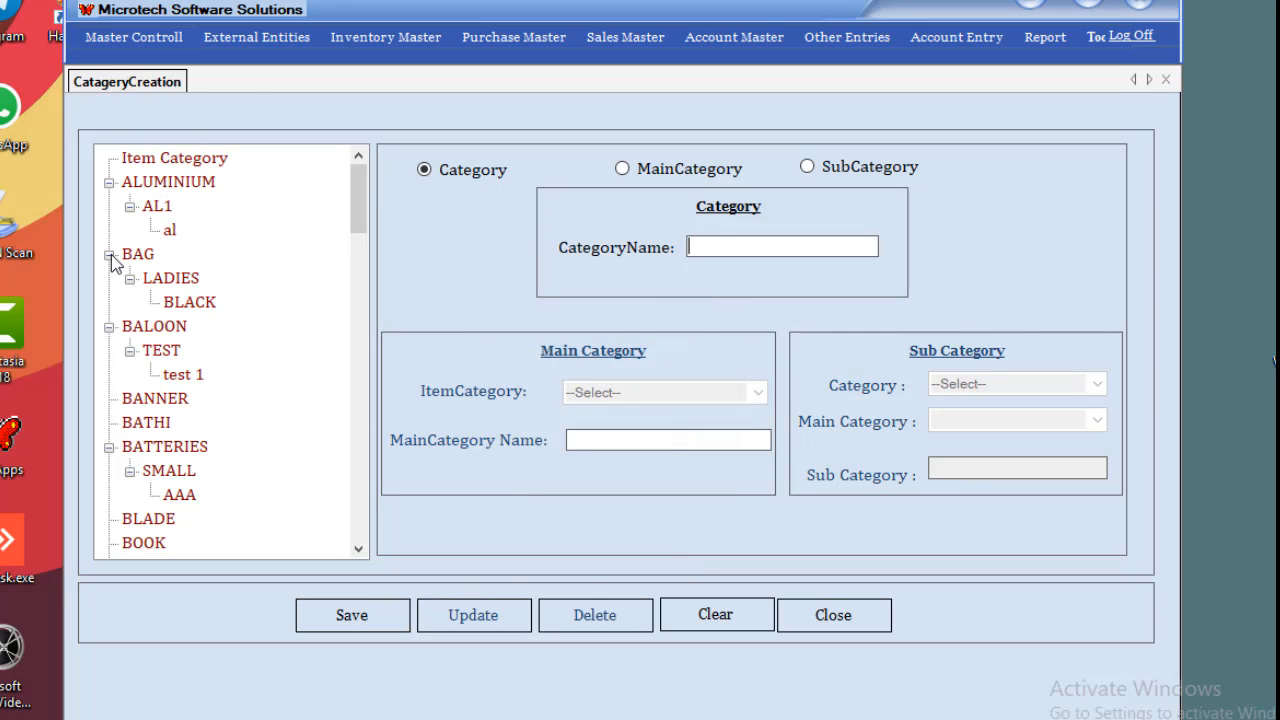
Expand BAG > LADIES in the tree to confirm BLACK appears.
left_click(109, 254)
left_click(109, 254)
left_click(138, 254)
left_click(162, 280)
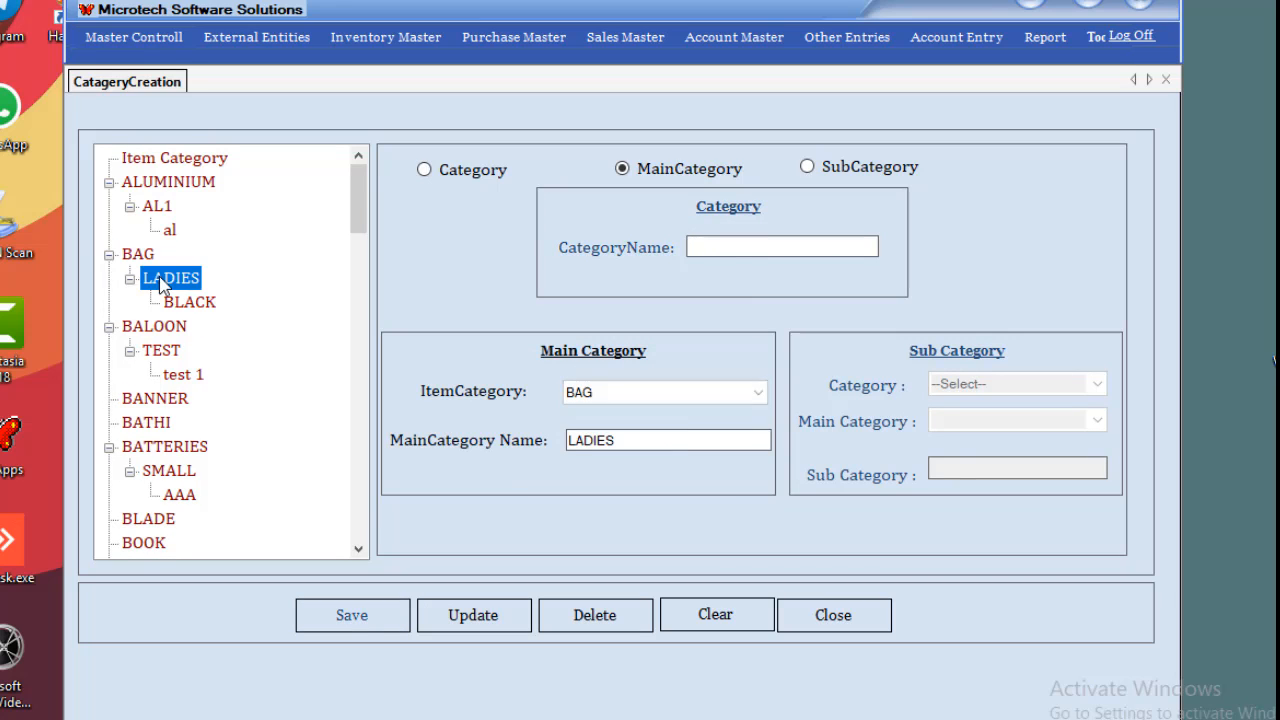
left_click(190, 302)
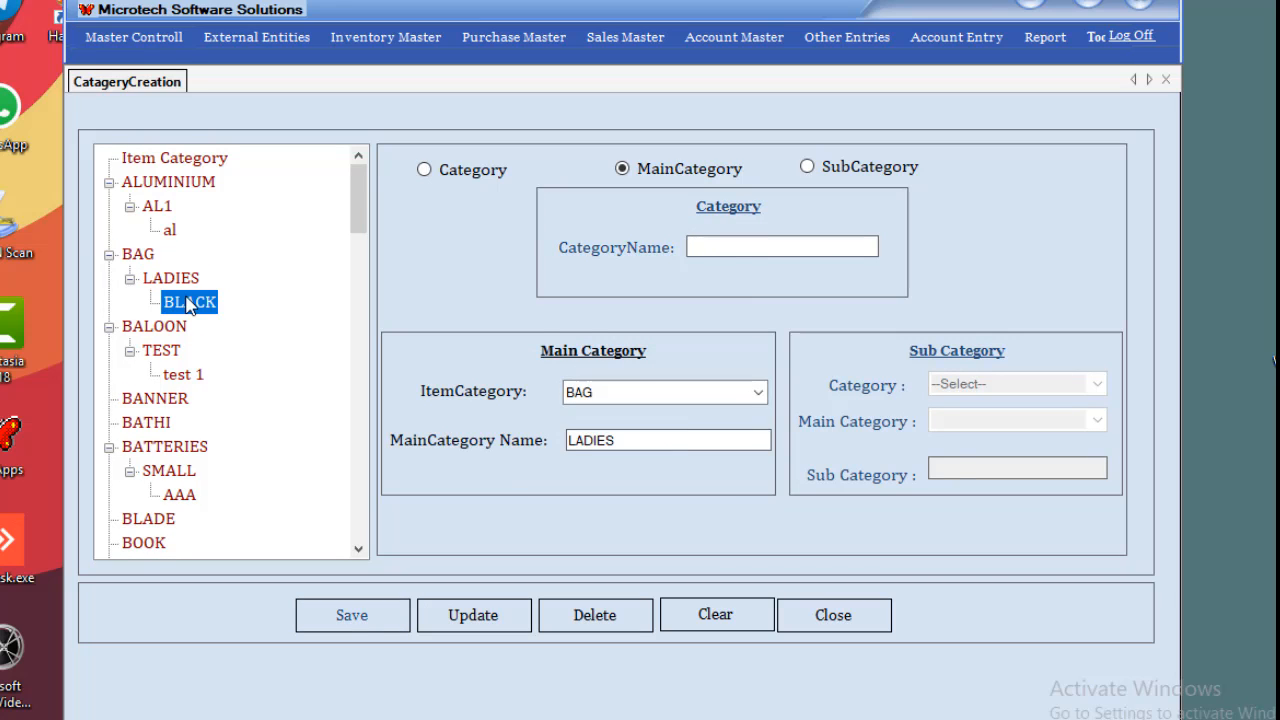
Close the category setup, open the Item Creation form and start a new item.
left_click(1166, 80)
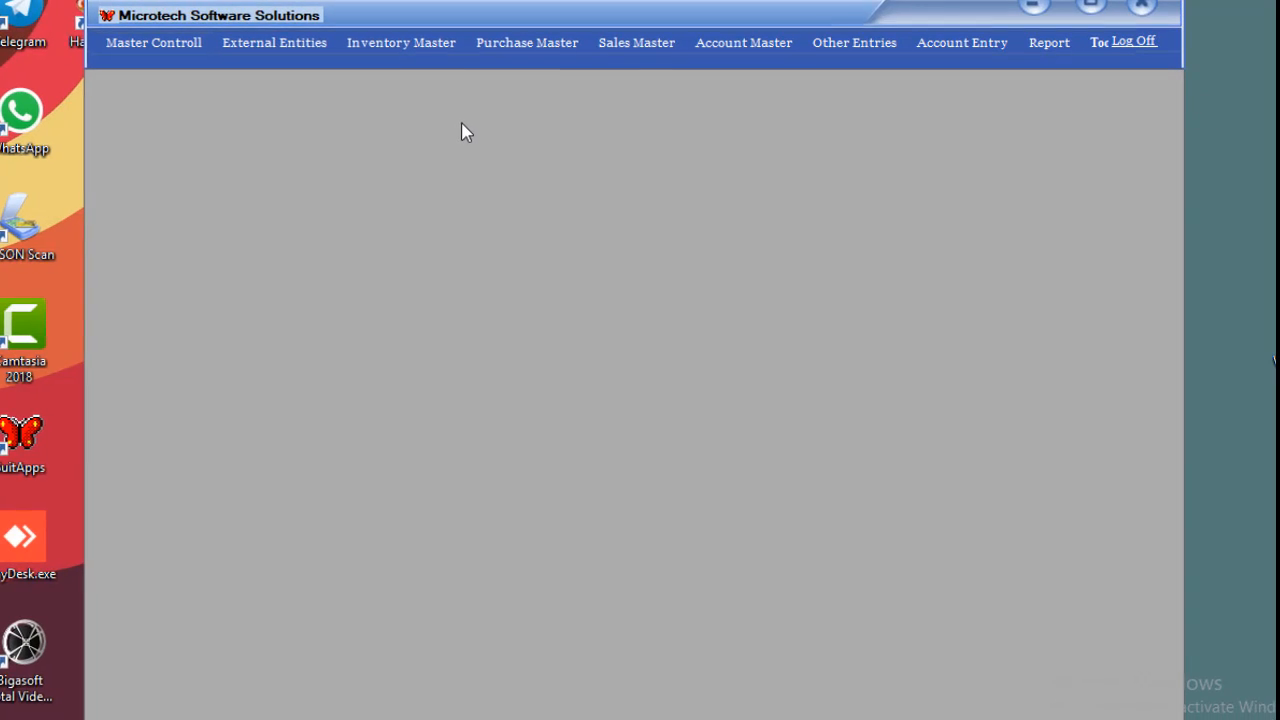
left_click(424, 61)
mouse_move(425, 95)
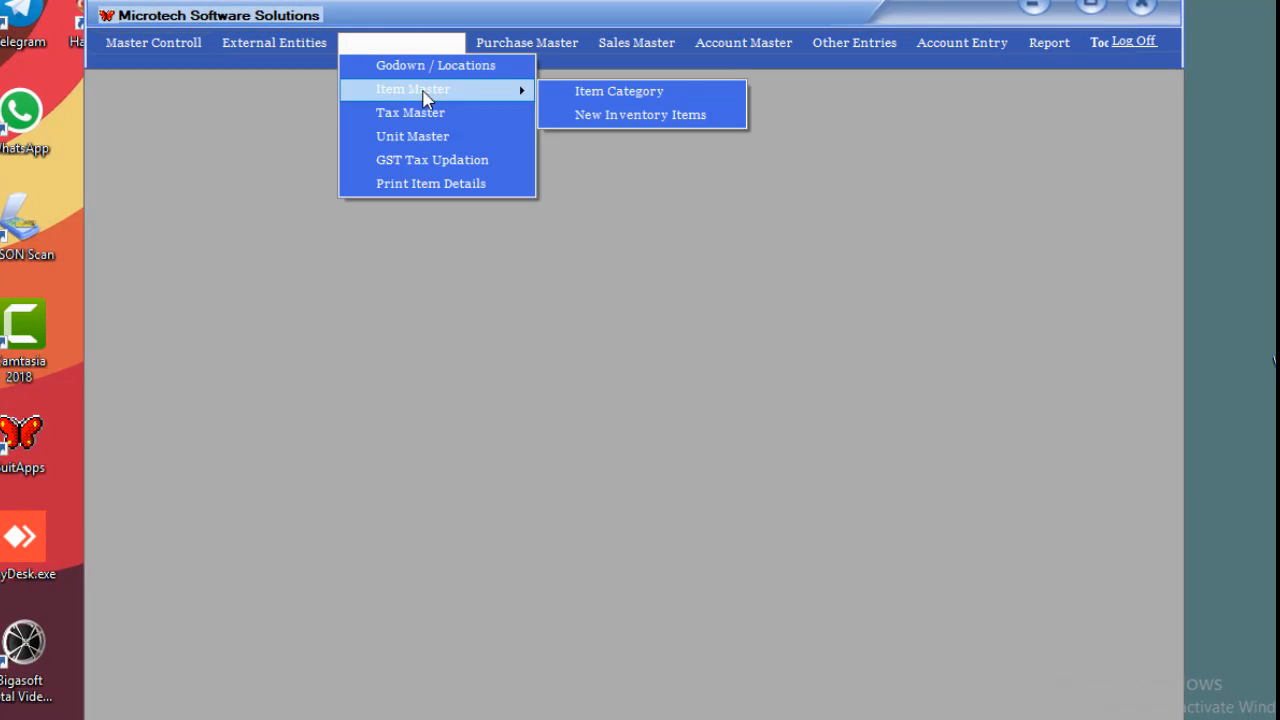
left_click(622, 118)
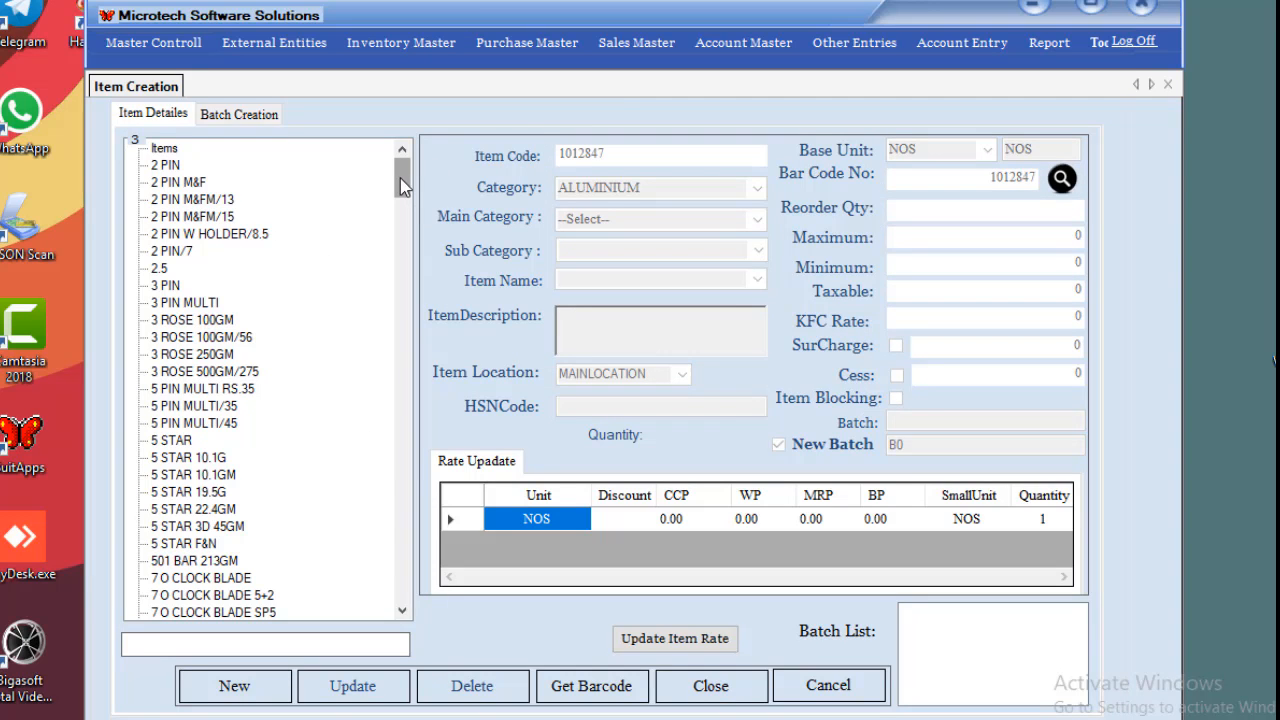
mouse_move(400, 178)
left_mouse_down()
mouse_move(405, 500)
mouse_move(400, 168)
left_mouse_up()
left_click(247, 690)
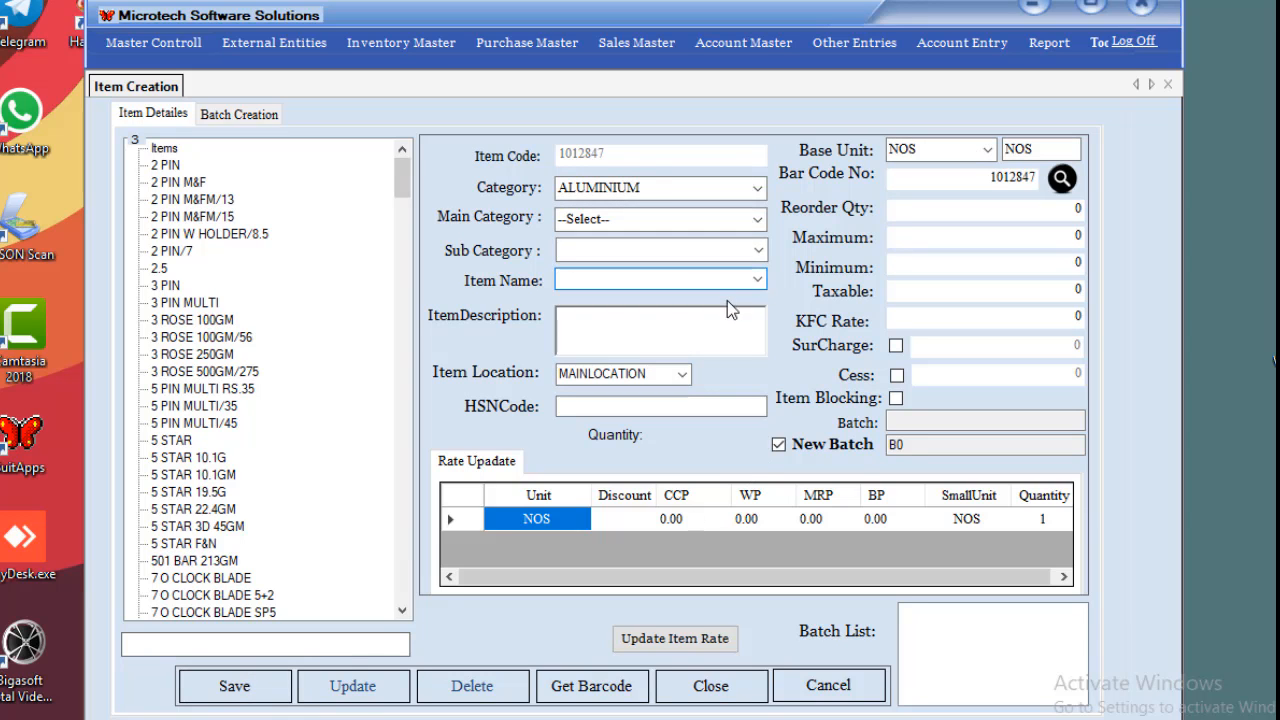
Set the new item's category to BAG, leaving main and sub category empty.
left_click(757, 187)
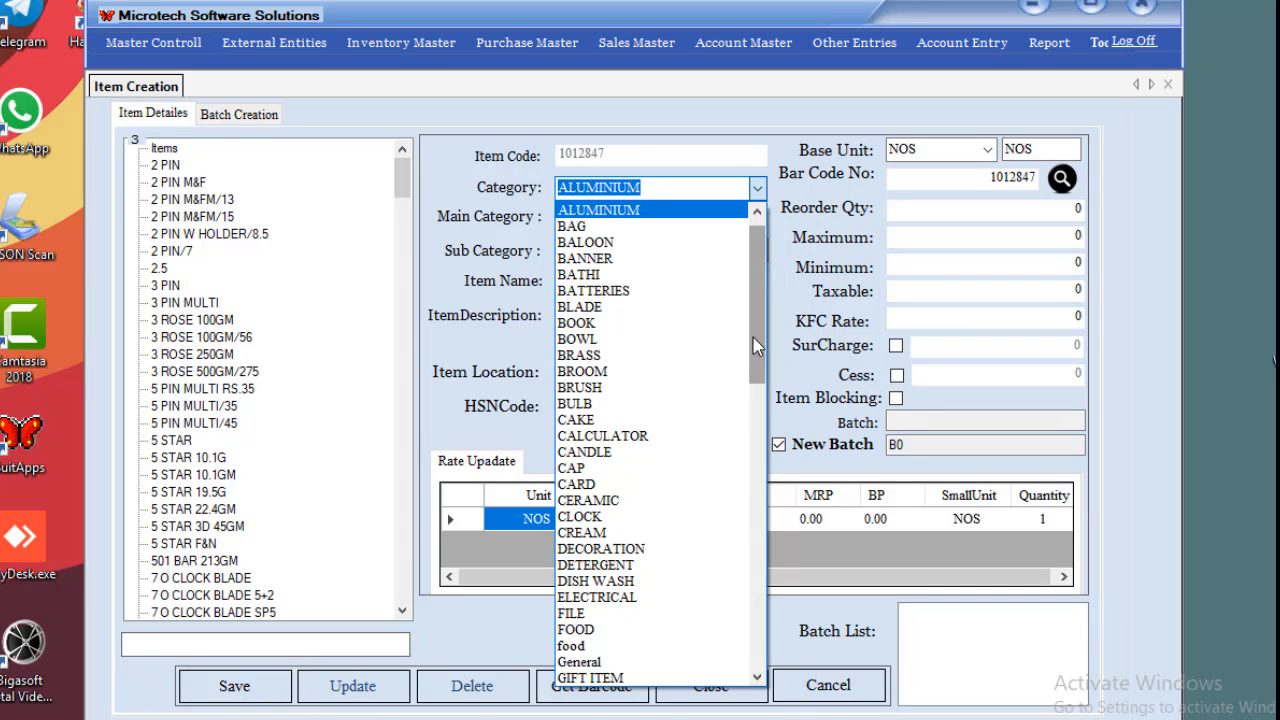
left_click_drag(753, 337, 728, 300)
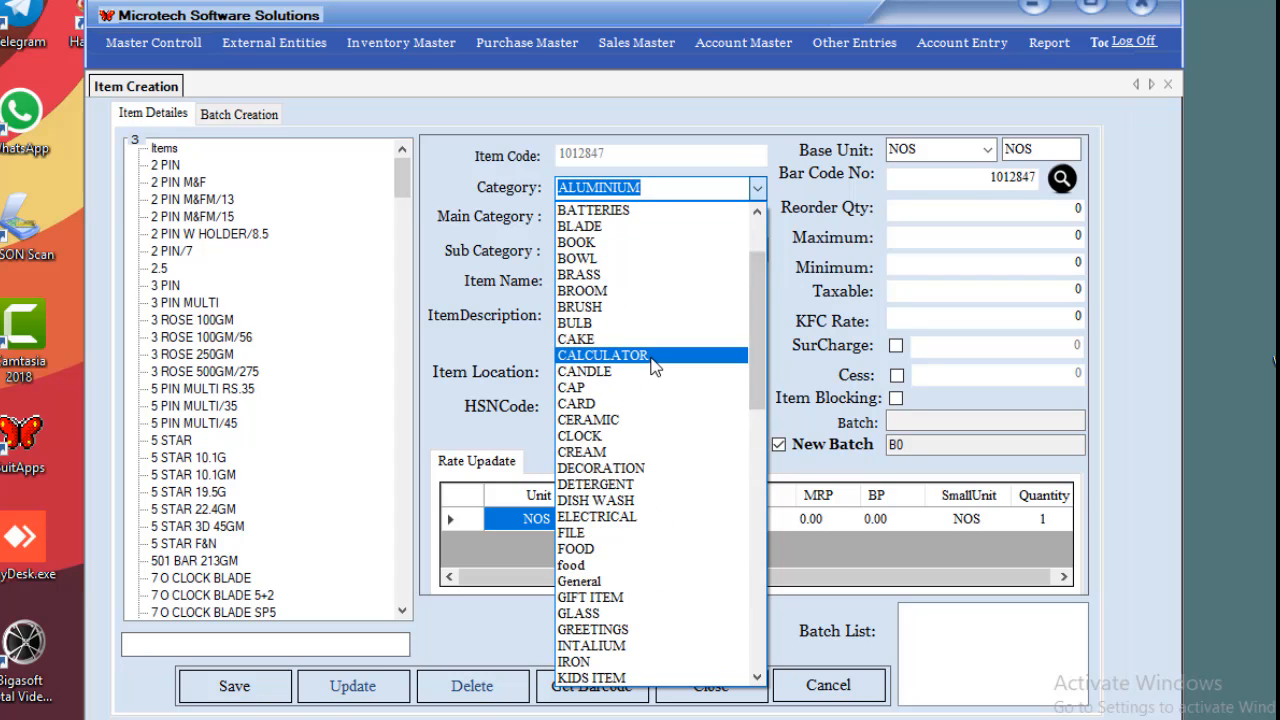
scroll(651, 290, "up", 2)
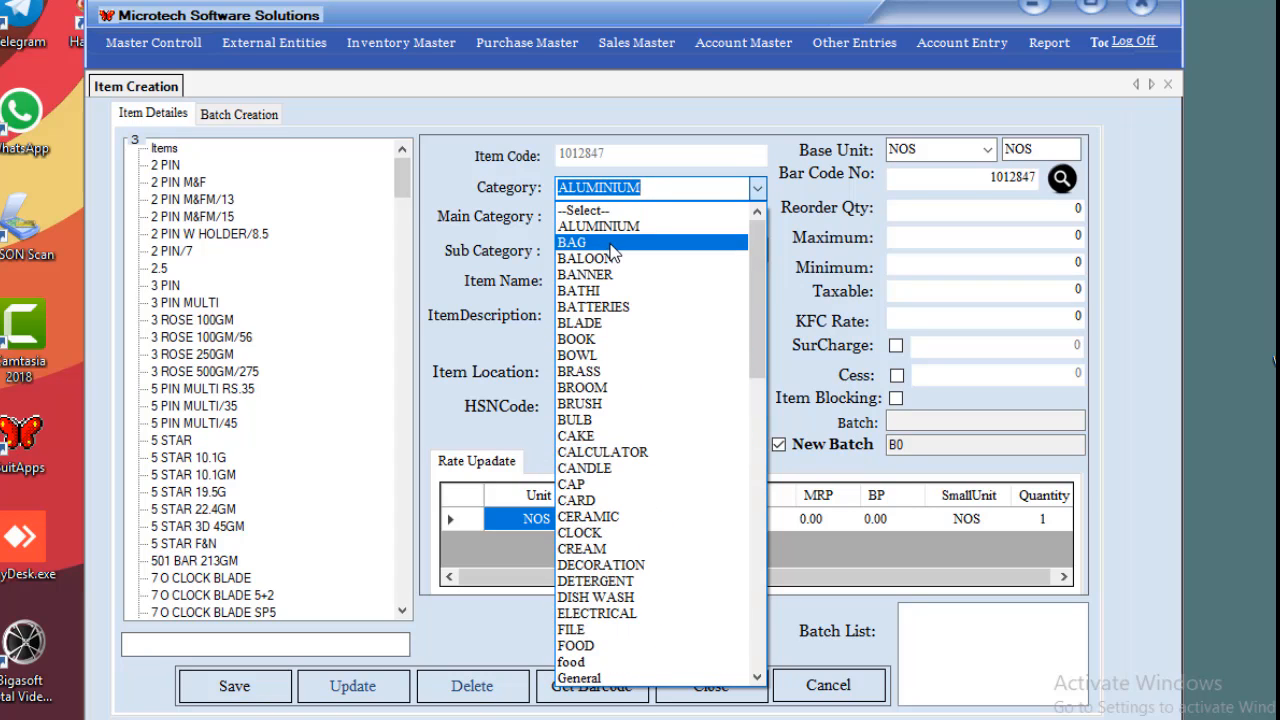
left_click(613, 243)
left_click(757, 220)
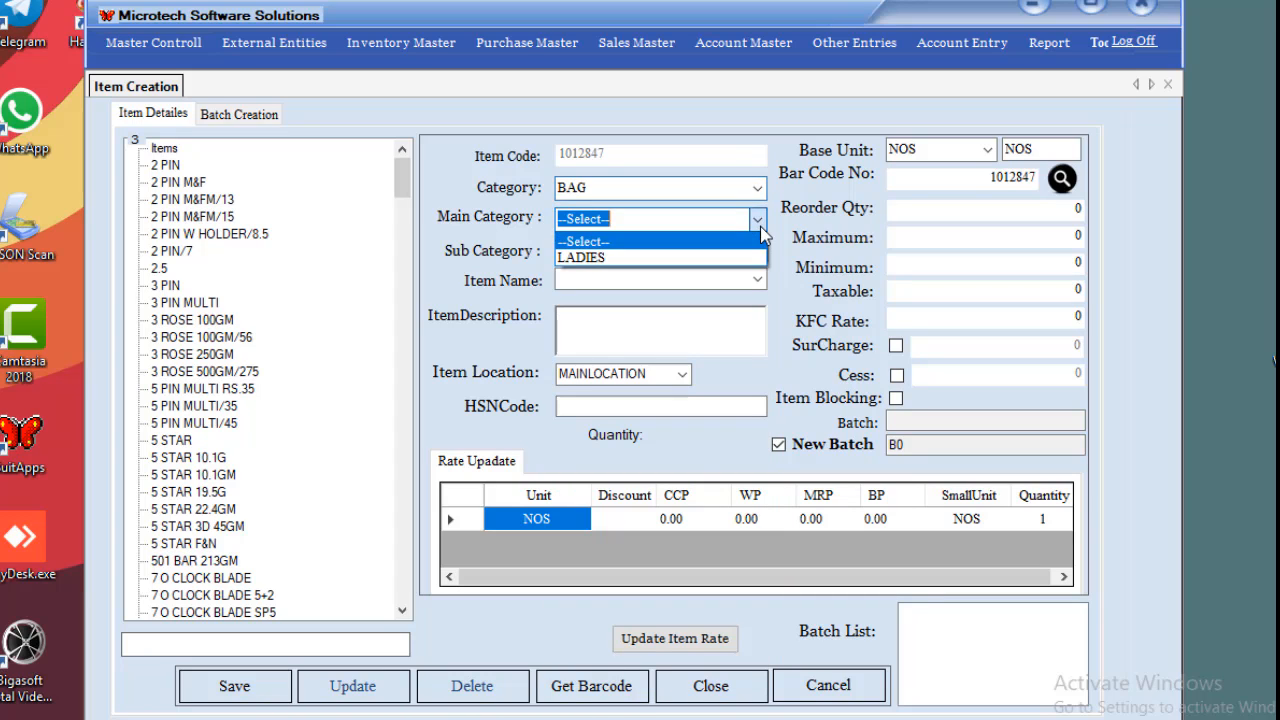
left_click(761, 227)
left_click(761, 246)
left_click(761, 246)
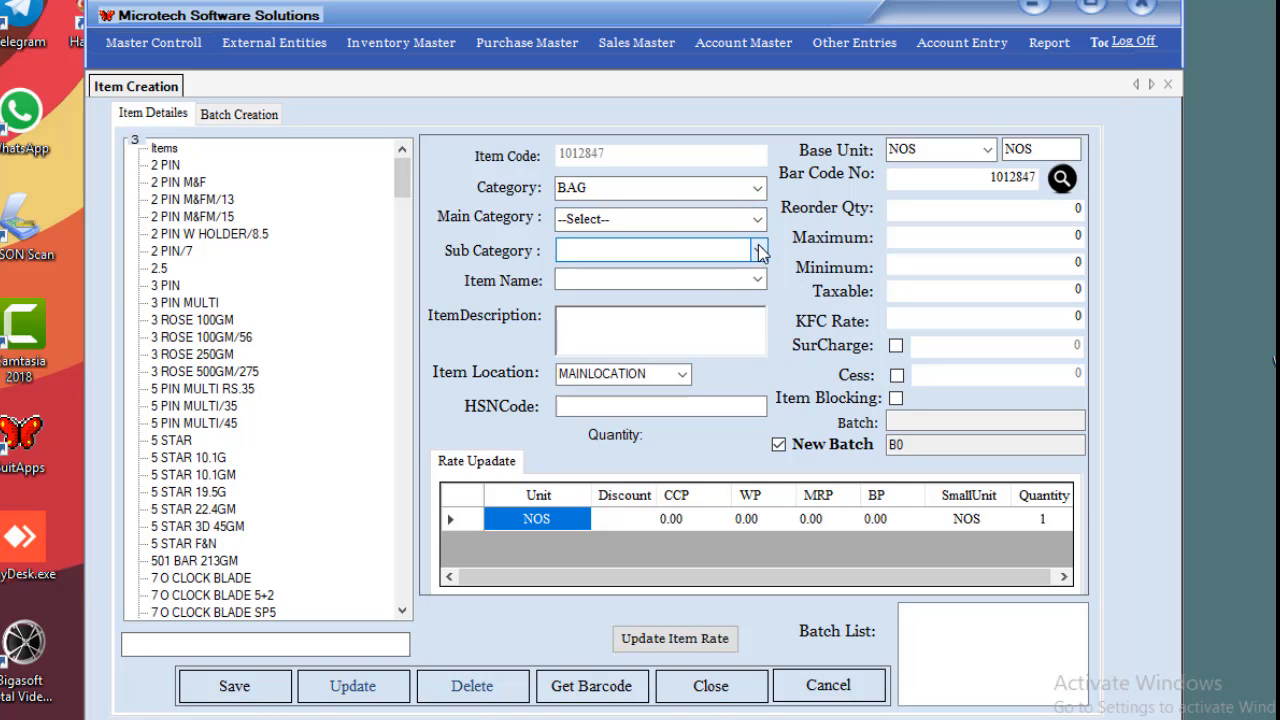
Enter the item name, clear the description and HSN code, and keep MAINLOCATION as location.
left_click(660, 282)
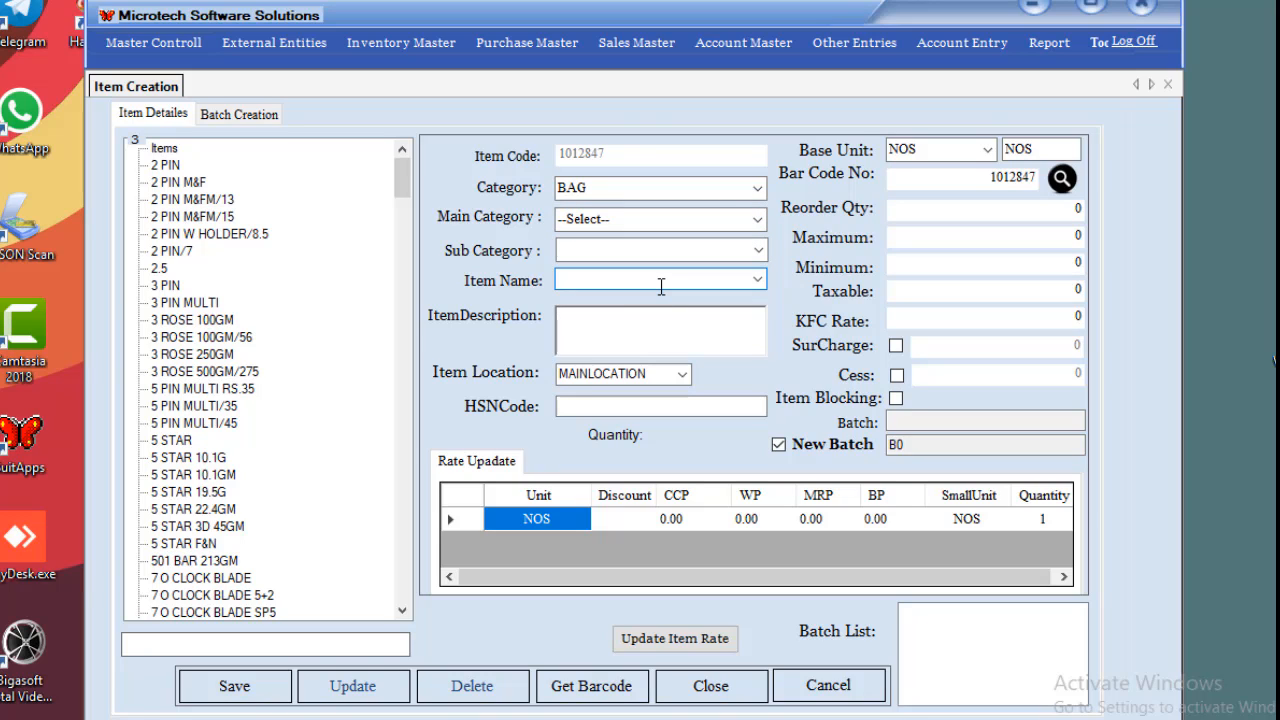
type("Diana Korr")
left_click(641, 345)
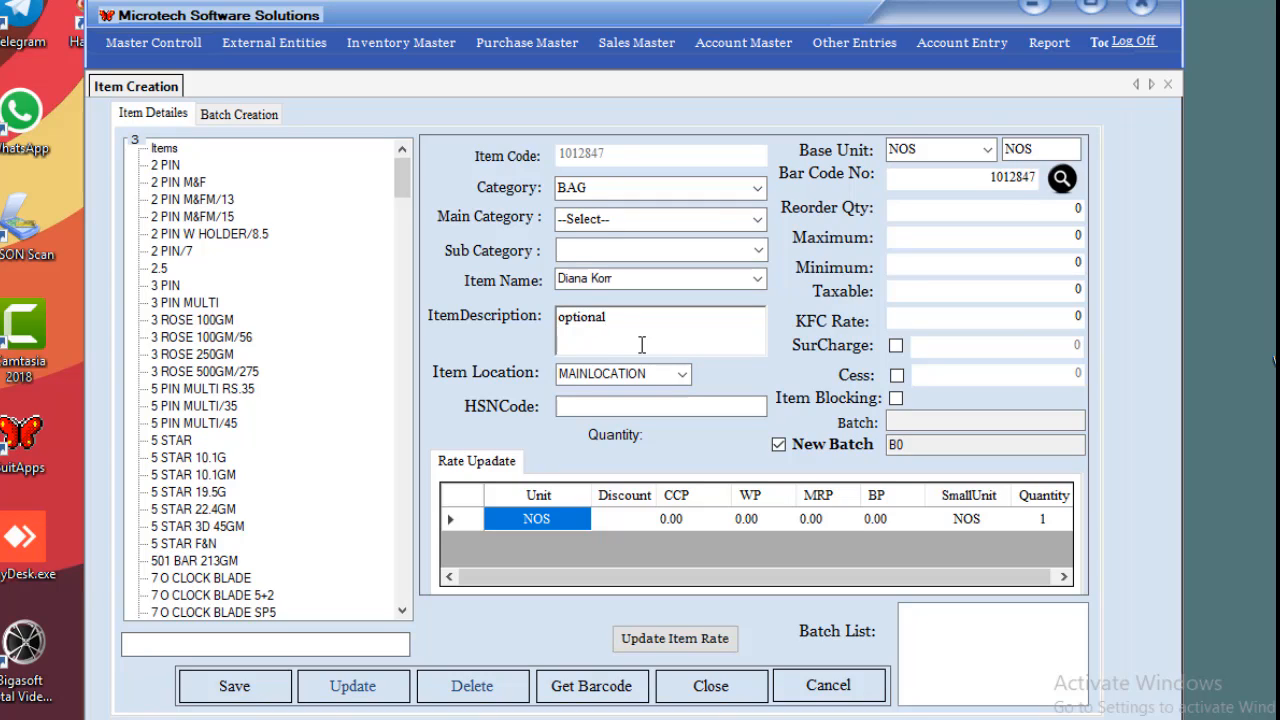
key("ctrl+a")
key("BackSpace")
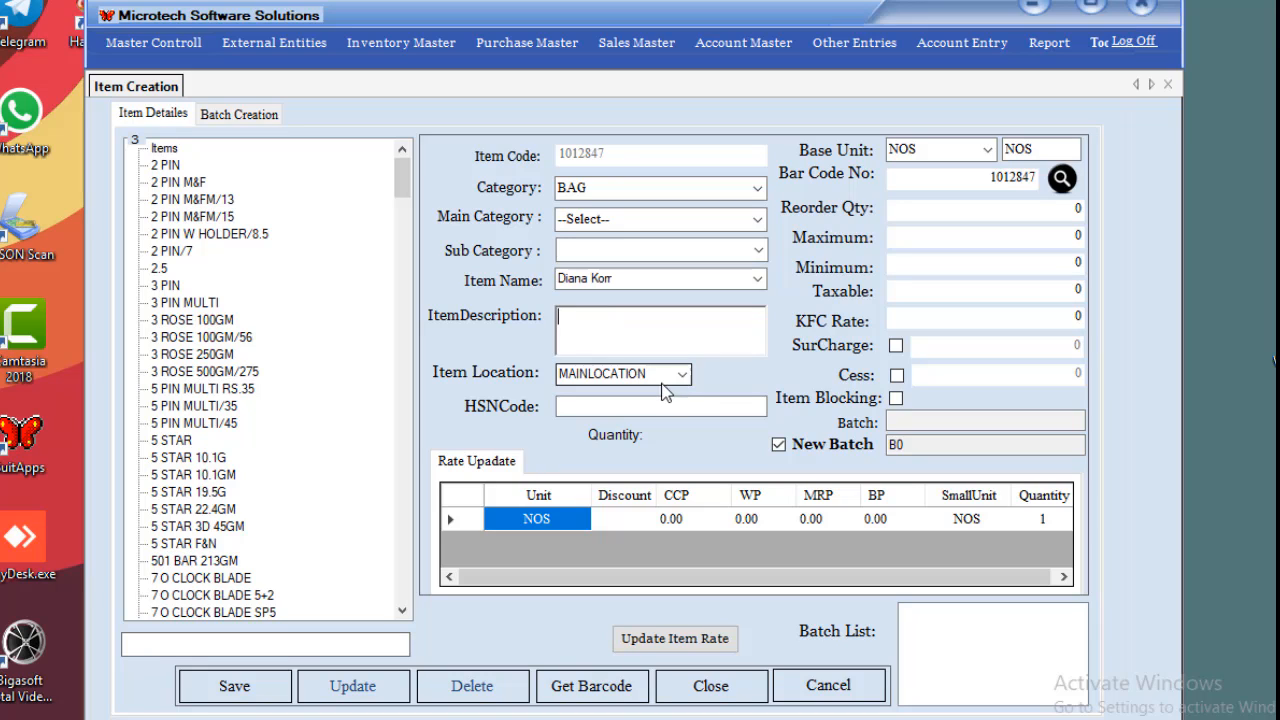
left_click(681, 374)
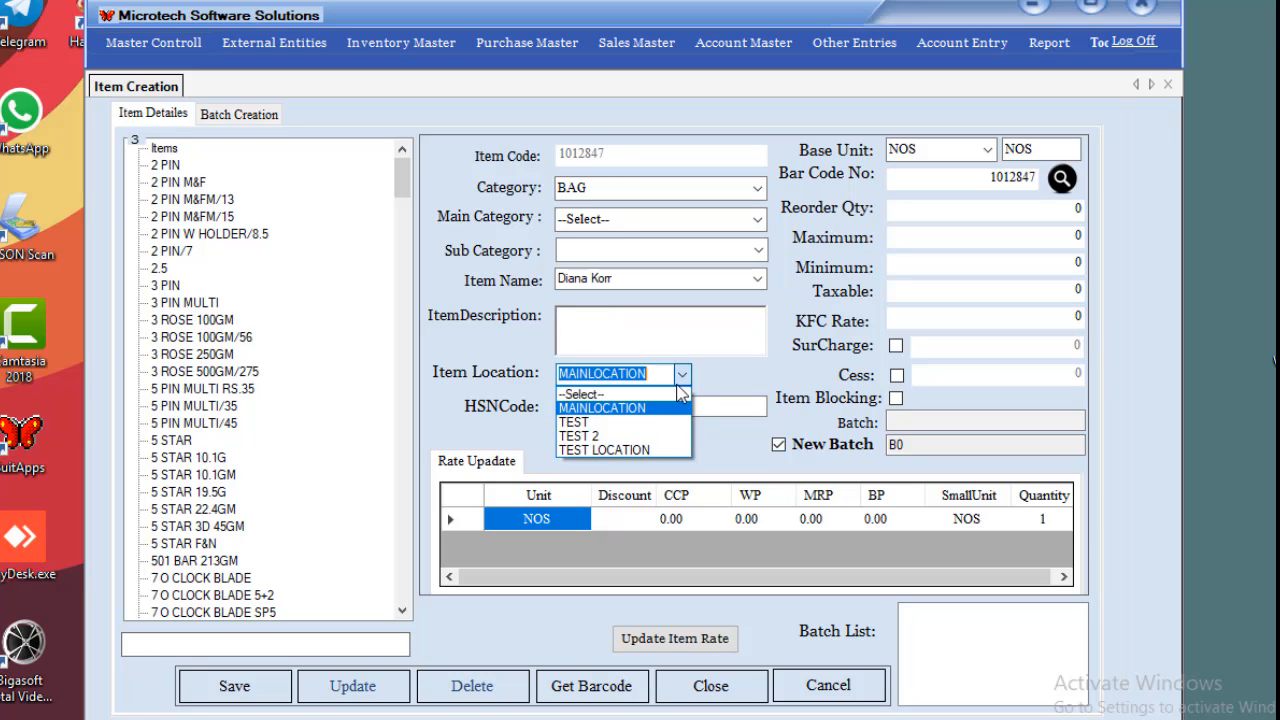
left_click(635, 410)
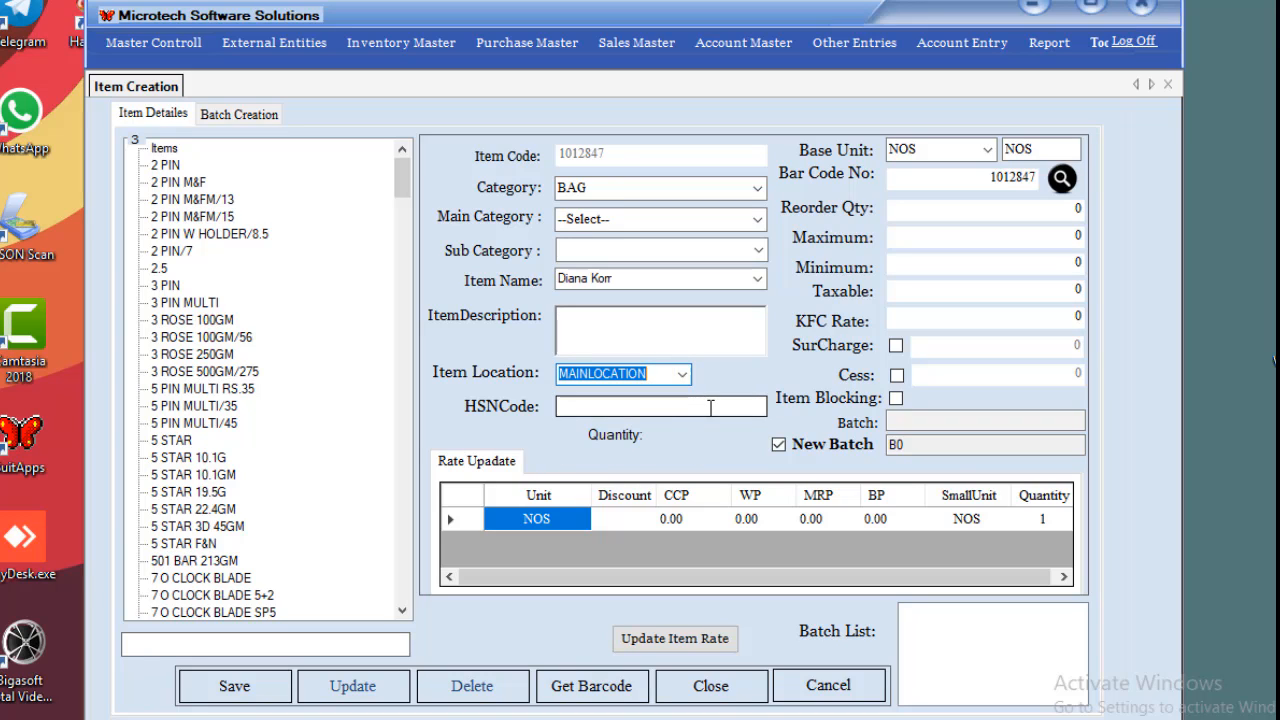
left_click(676, 410)
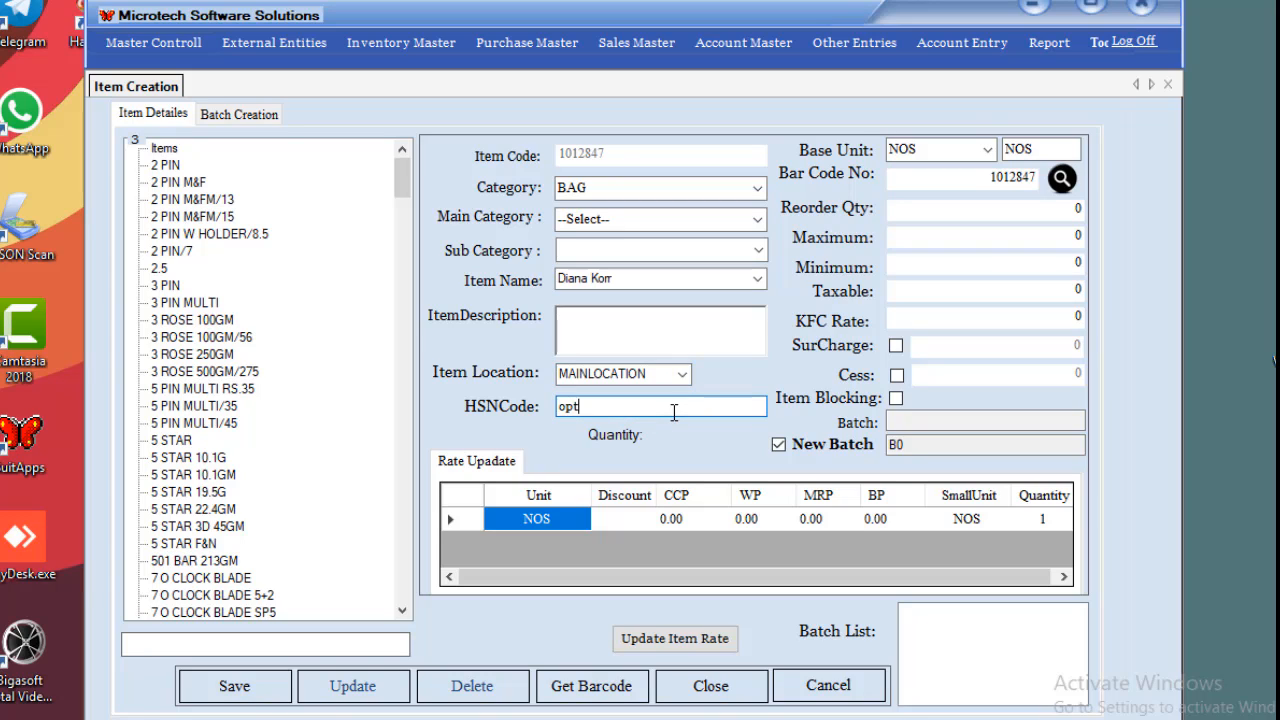
double_click(674, 412)
key("BackSpace")
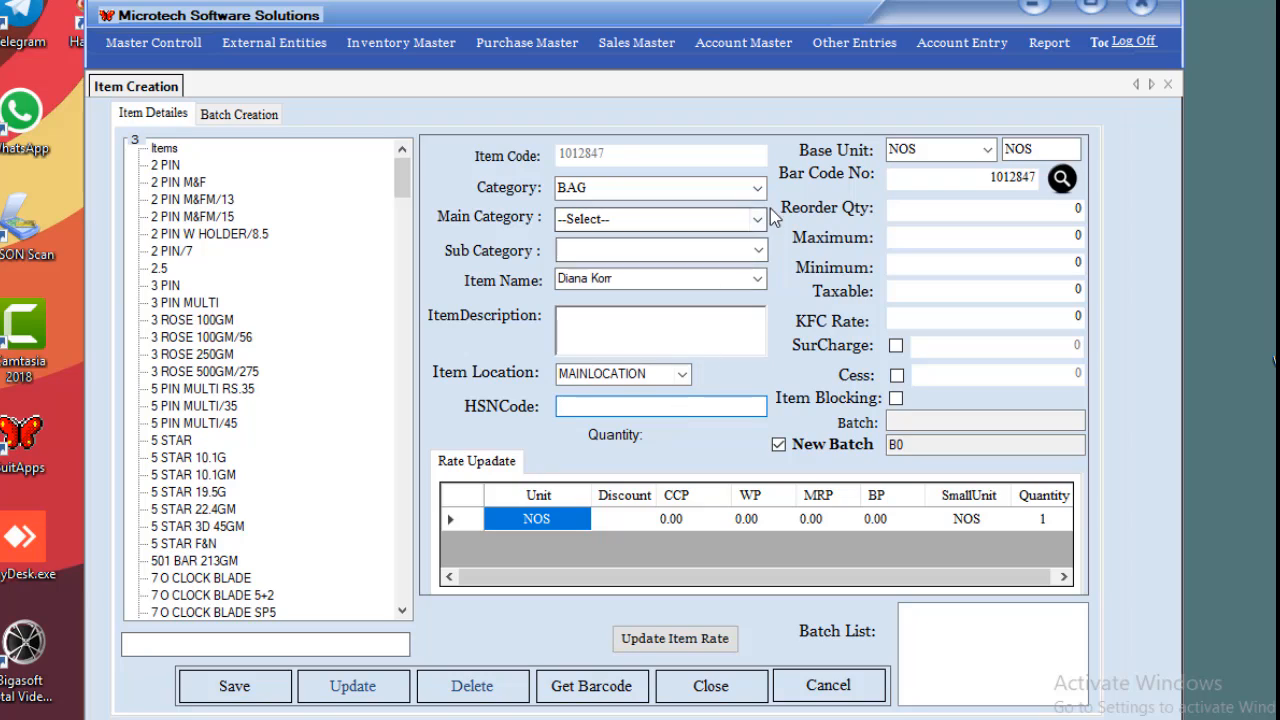
Keep NOS as base unit and leave the bar code at 1012847.
left_click(987, 152)
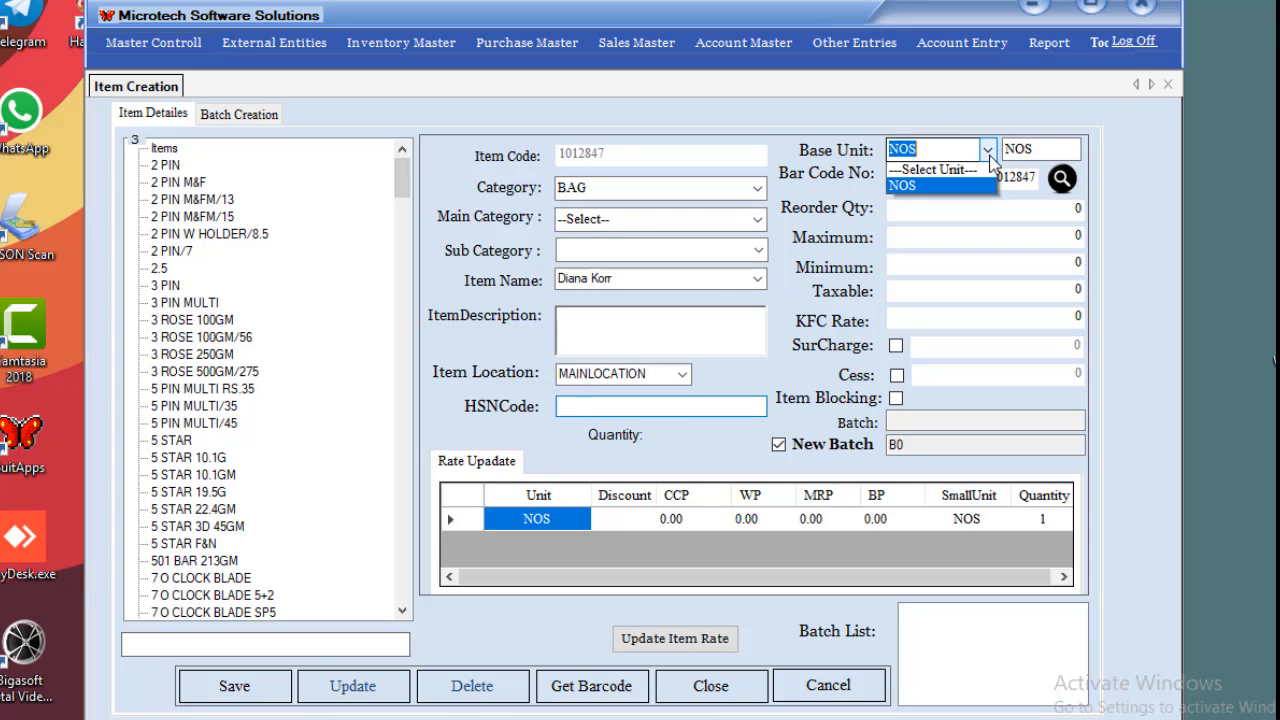
left_click(961, 188)
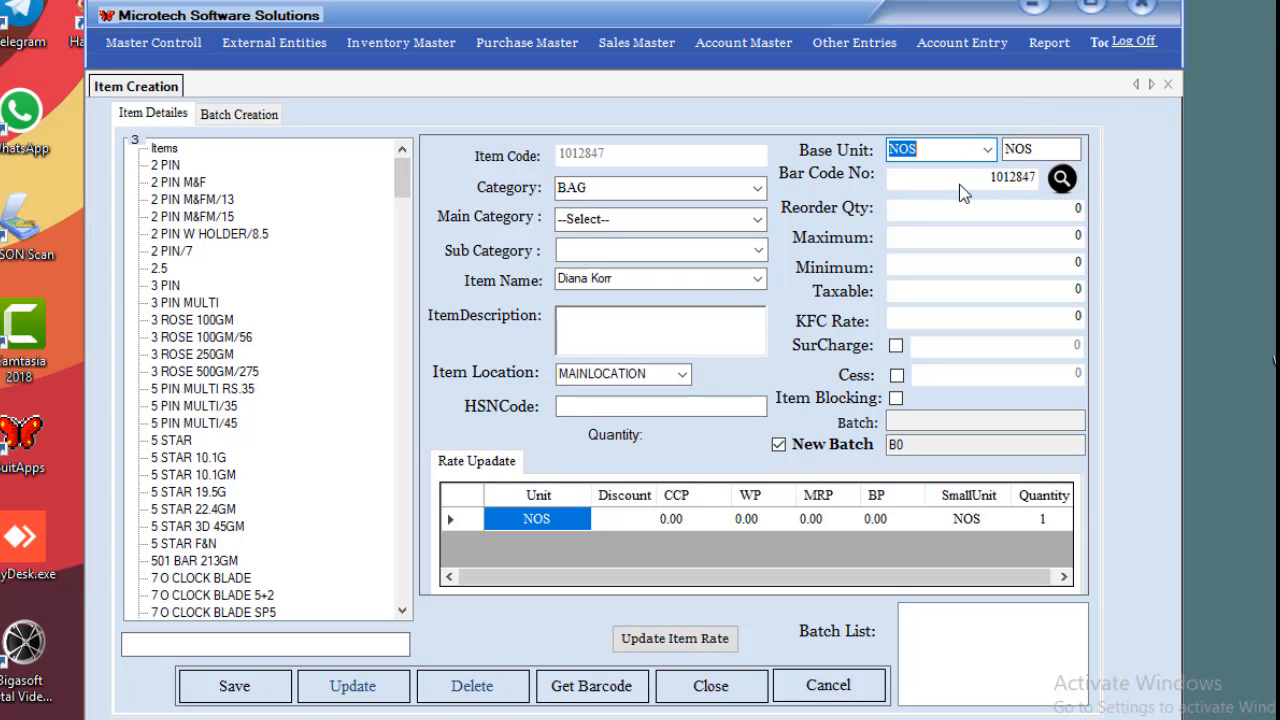
key("Tab")
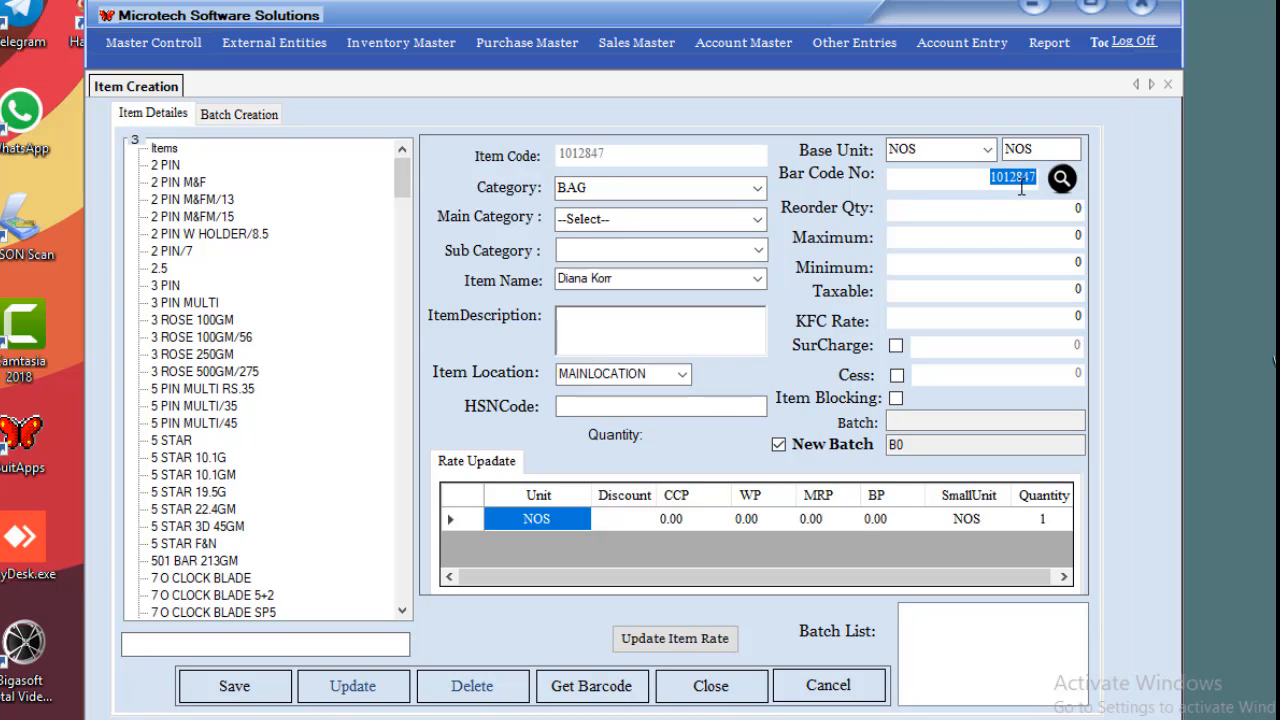
left_click(1021, 186)
left_click_drag(1025, 186, 1040, 186)
left_click(1031, 178)
key("BackSpace")
type("8")
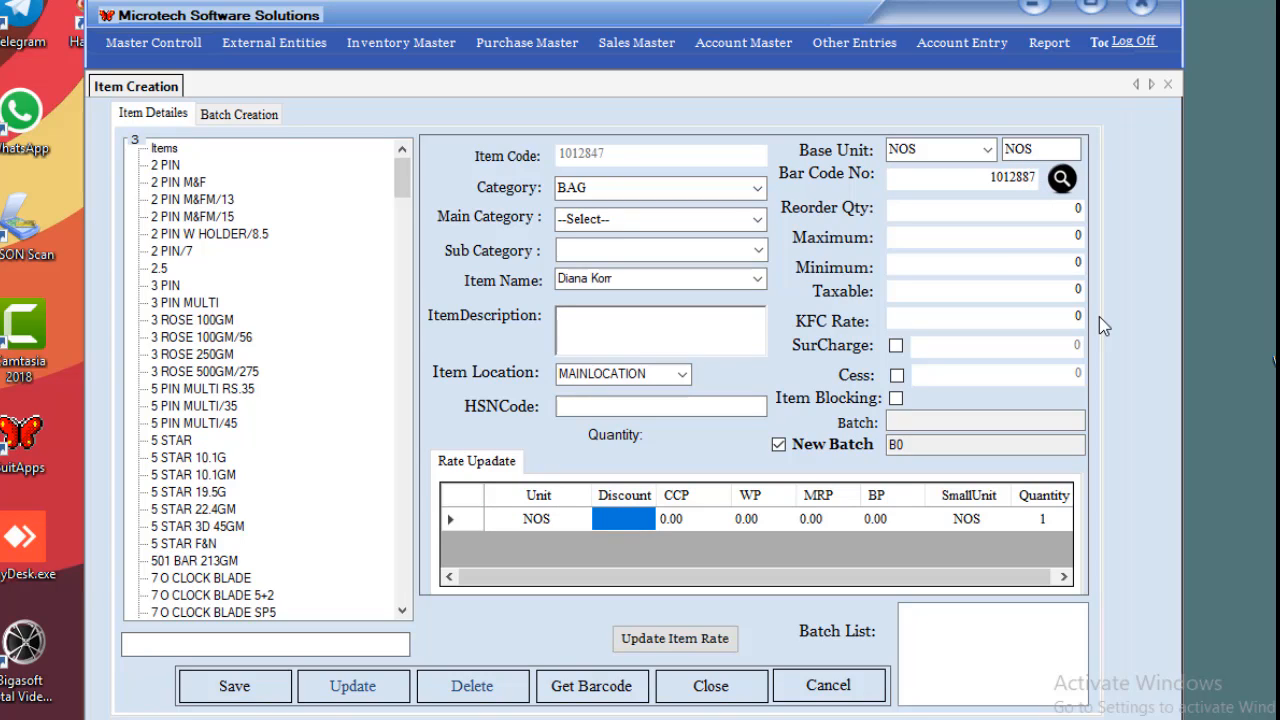
key("ctrl+z")
Move past the reorder and maximum quantities and set Taxable to 12.
left_click_drag(1037, 211, 1150, 207)
left_click_drag(1014, 211, 1148, 196)
key("Tab")
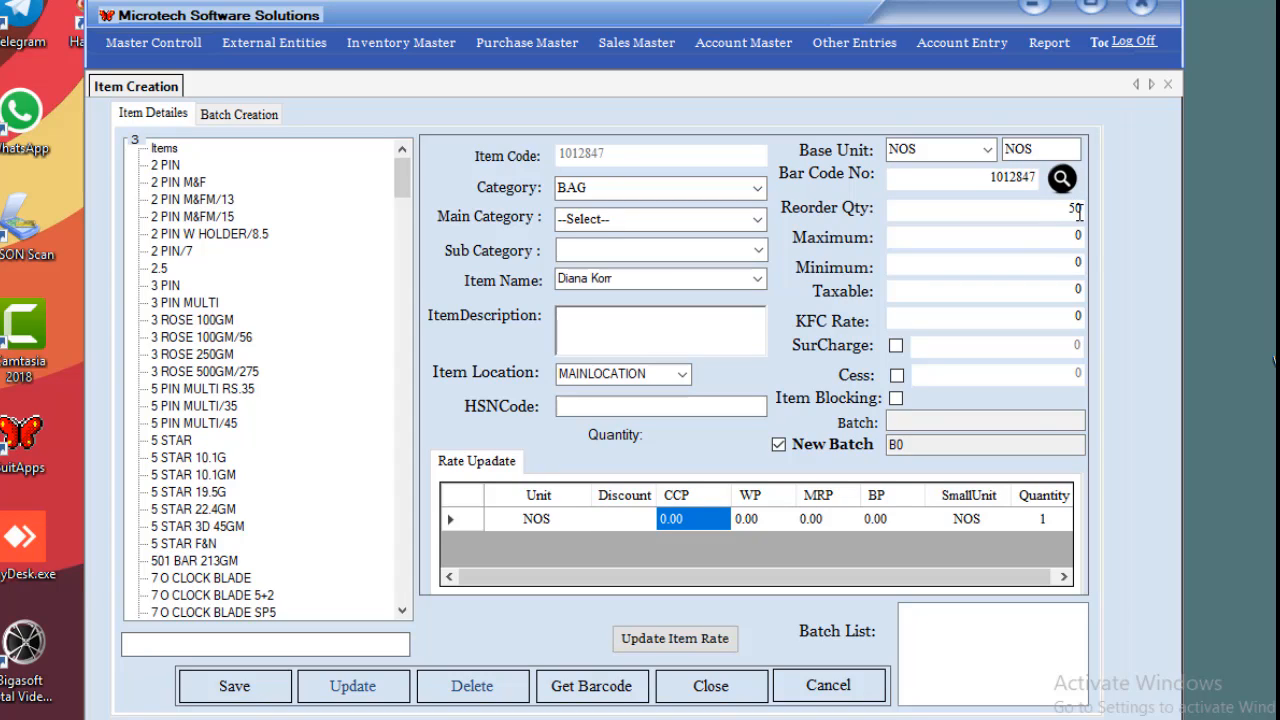
left_click(1009, 243)
key("Tab")
type("1")
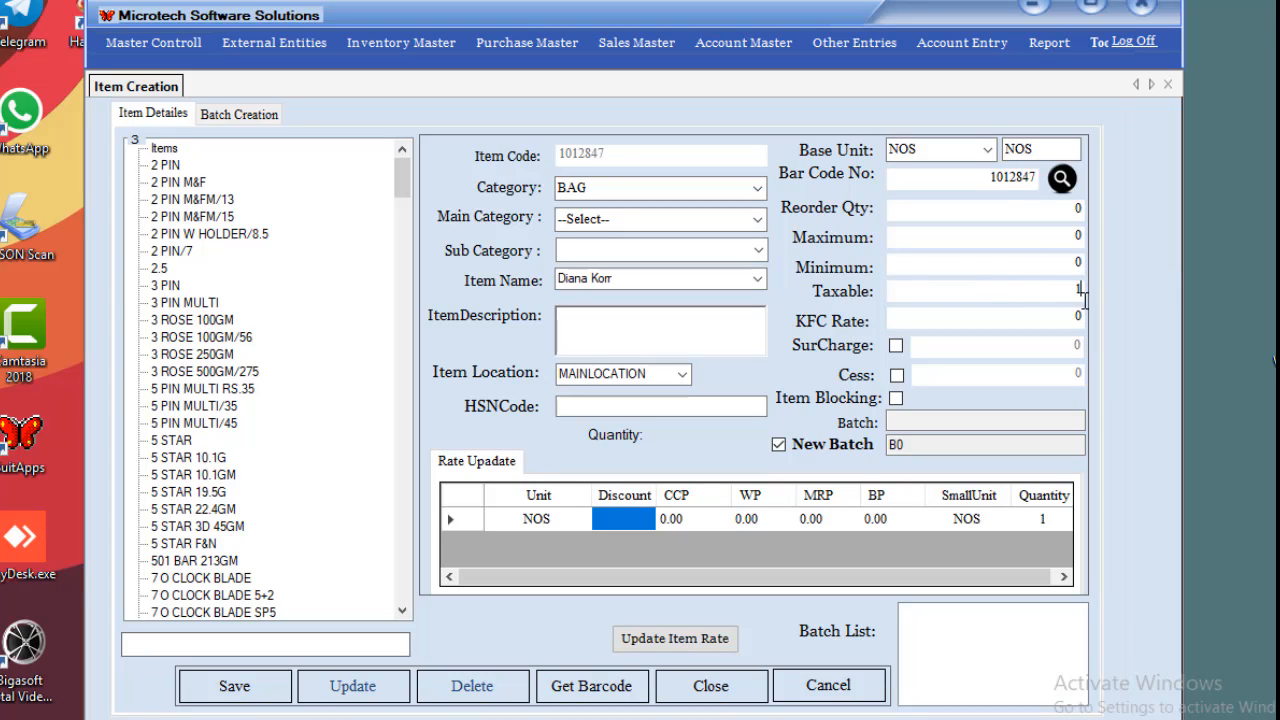
key("Return")
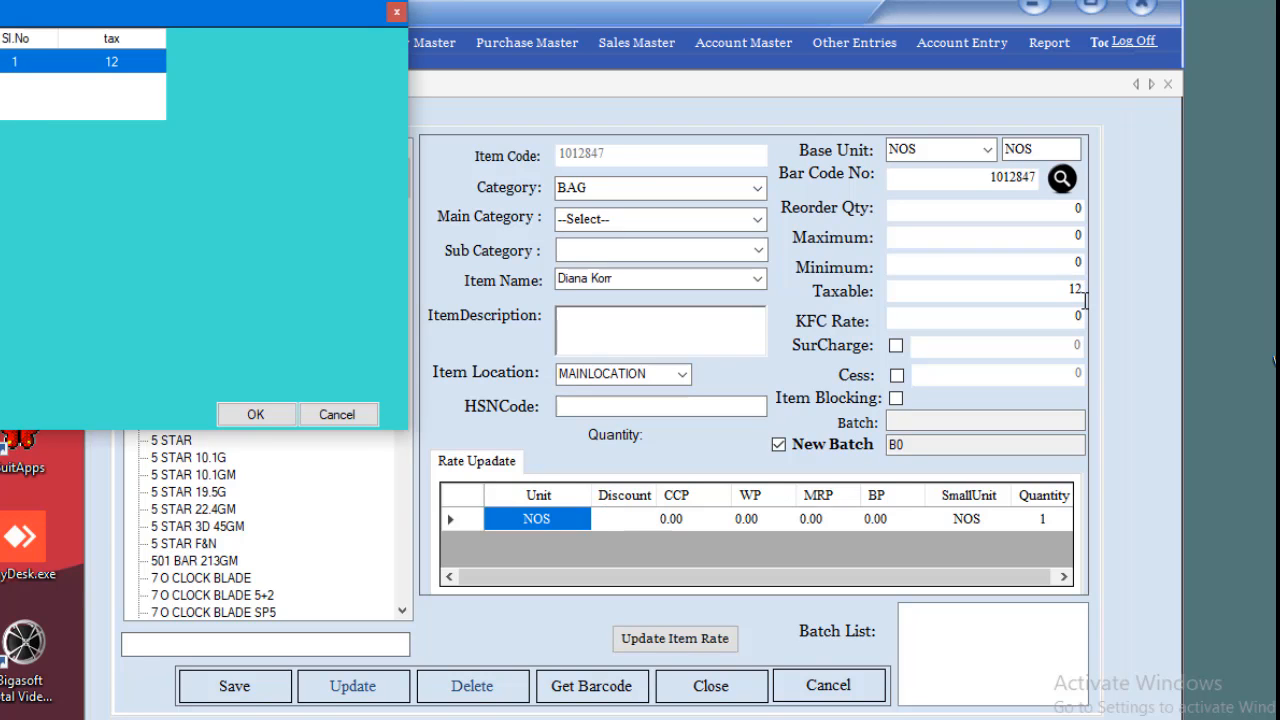
key("Return")
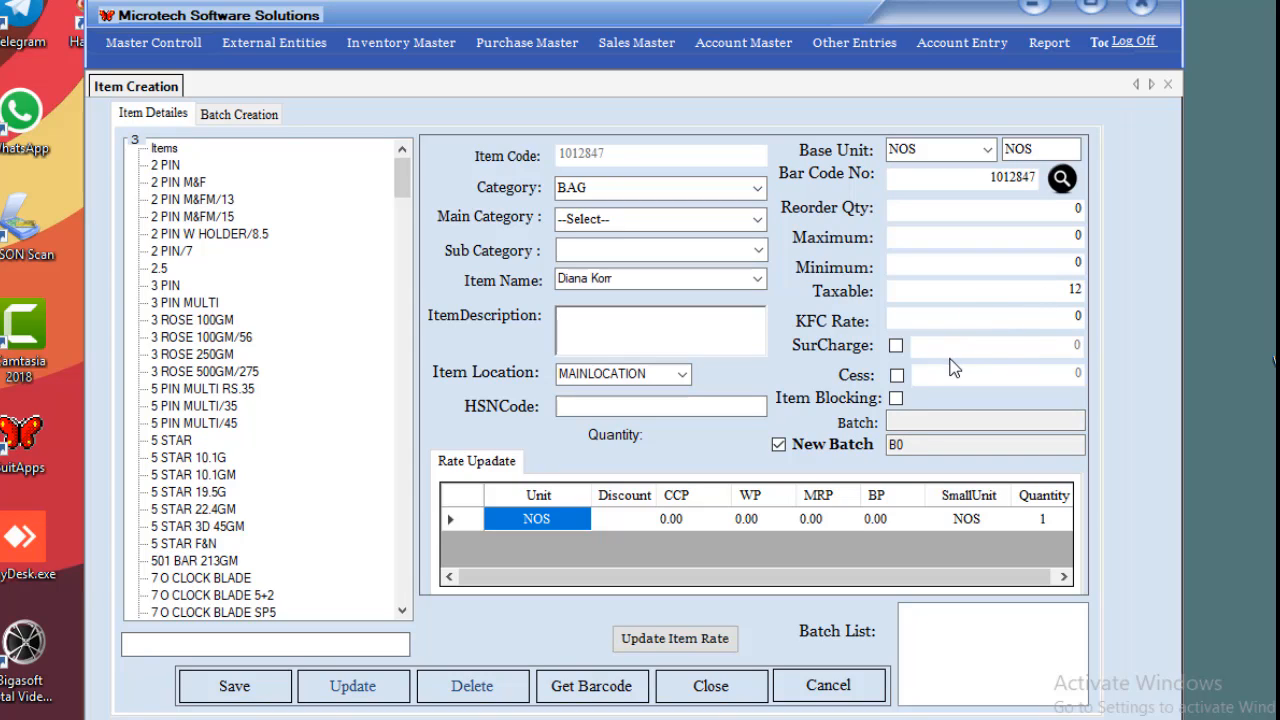
Enter CCP 500 and WP 450 in the Rate Update grid.
left_click(895, 399)
left_click(678, 522)
left_click(663, 521)
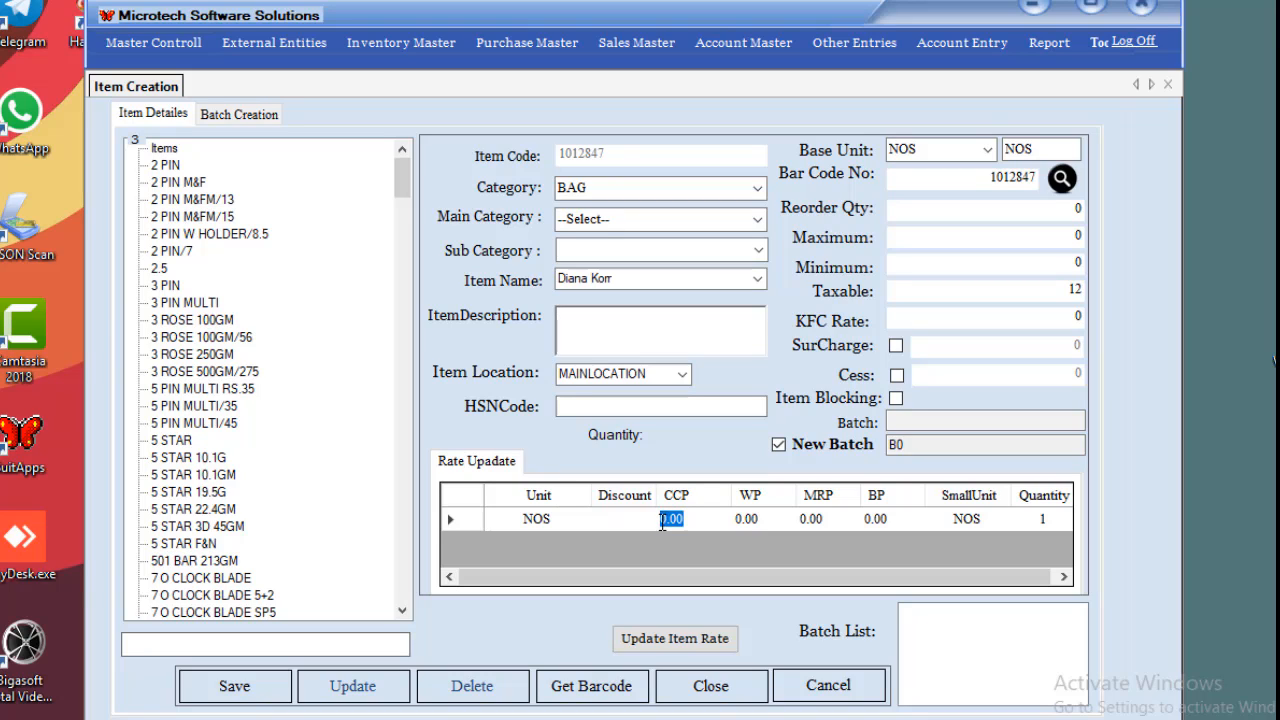
left_click(662, 522)
key("Tab")
left_click(737, 522)
left_click(738, 522)
type("15")
key("Tab")
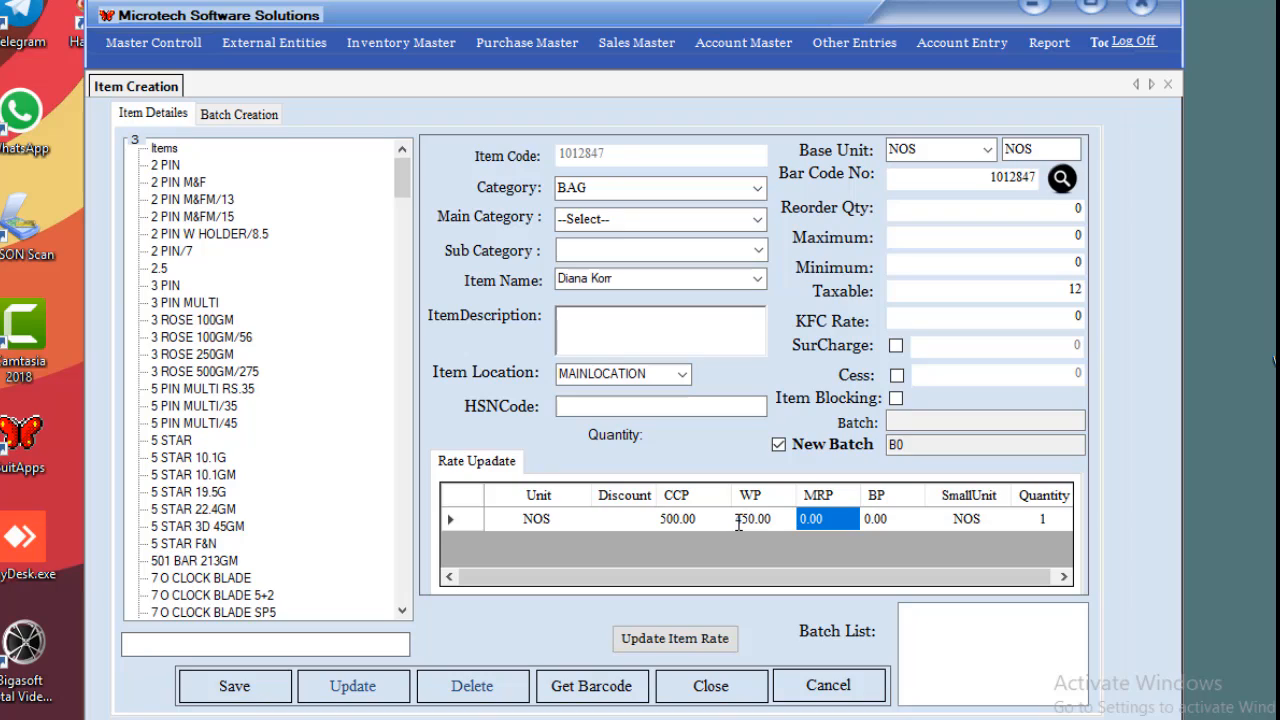
Enter MRP 700 and BP 500, then save item 1012847.
left_click(797, 519)
left_click(800, 519)
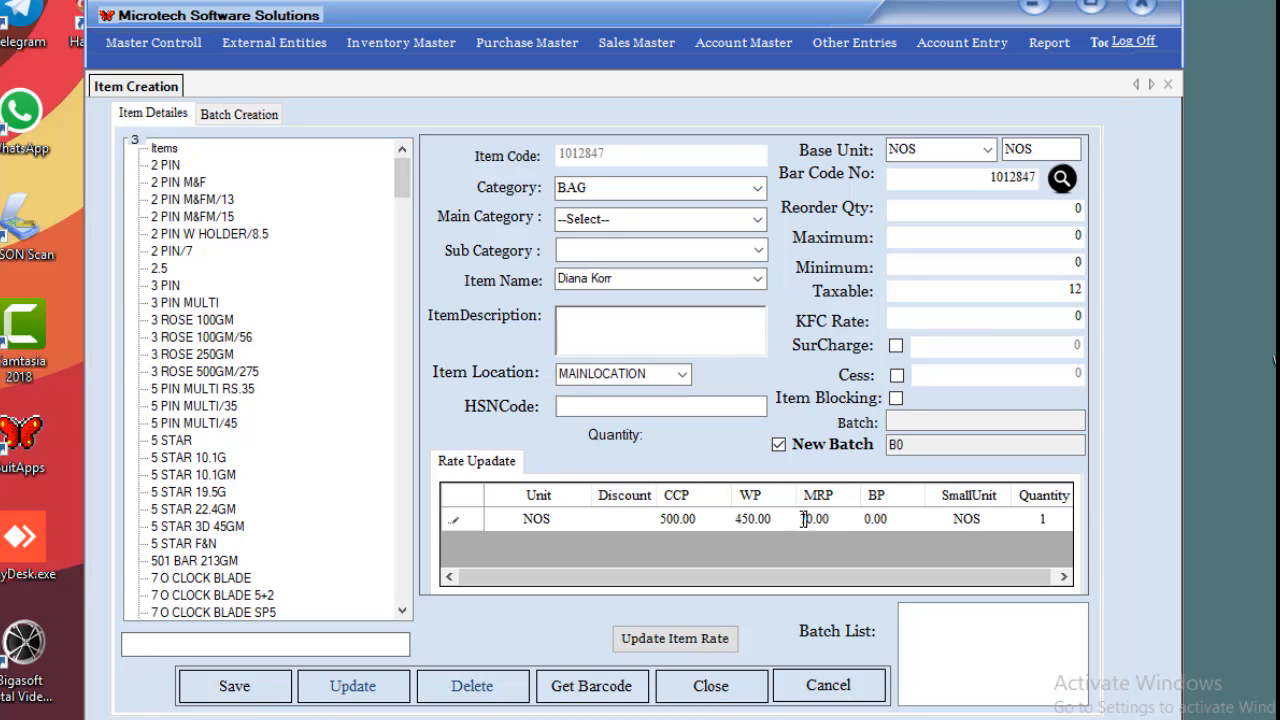
key("Tab")
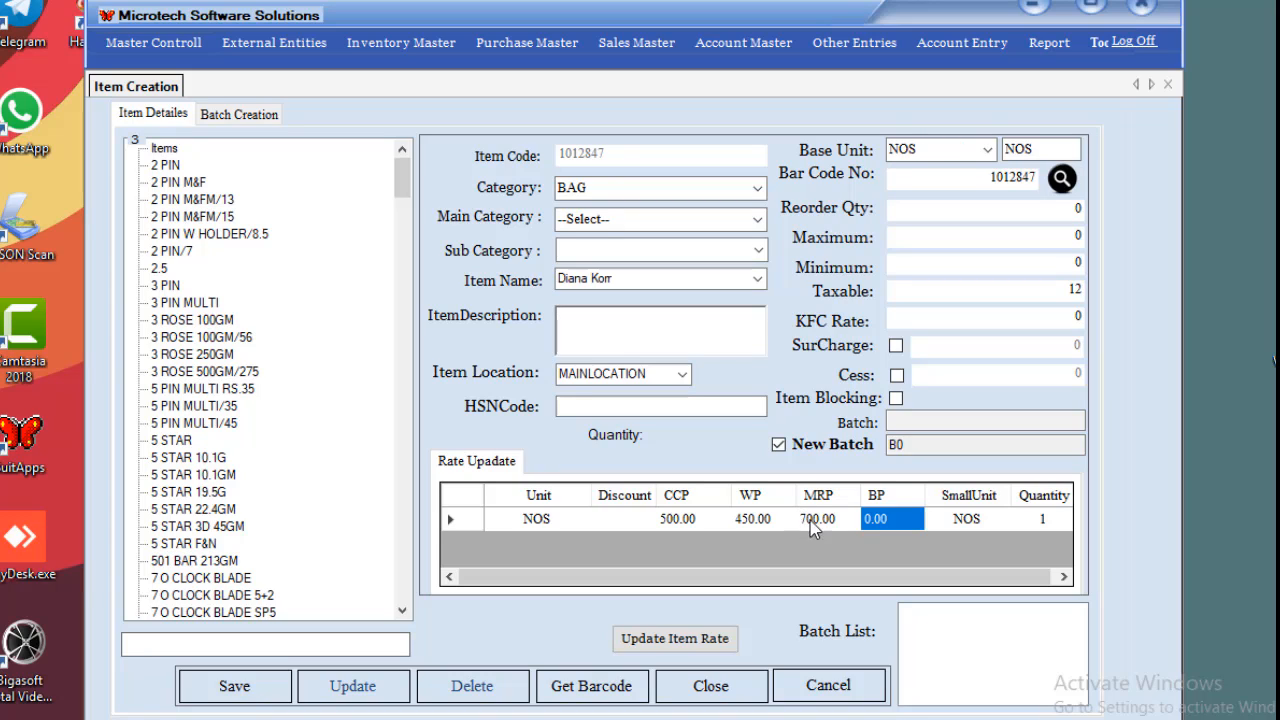
left_click(867, 523)
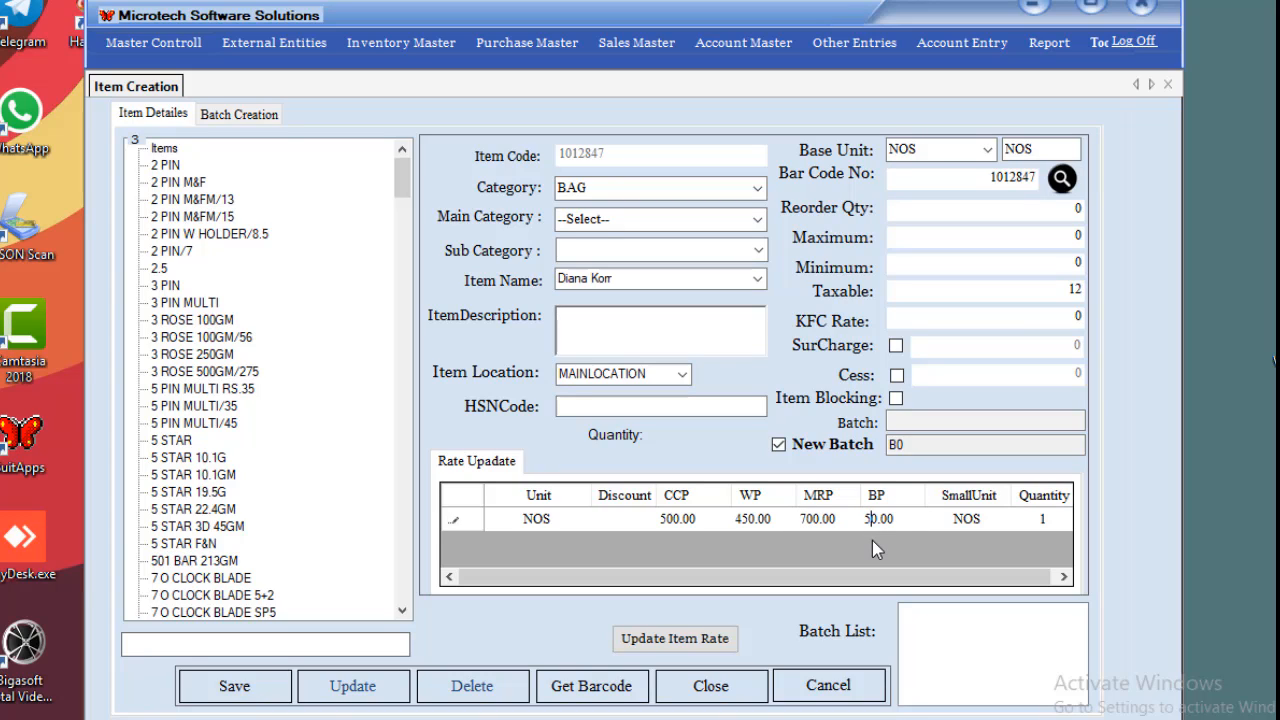
key("Tab")
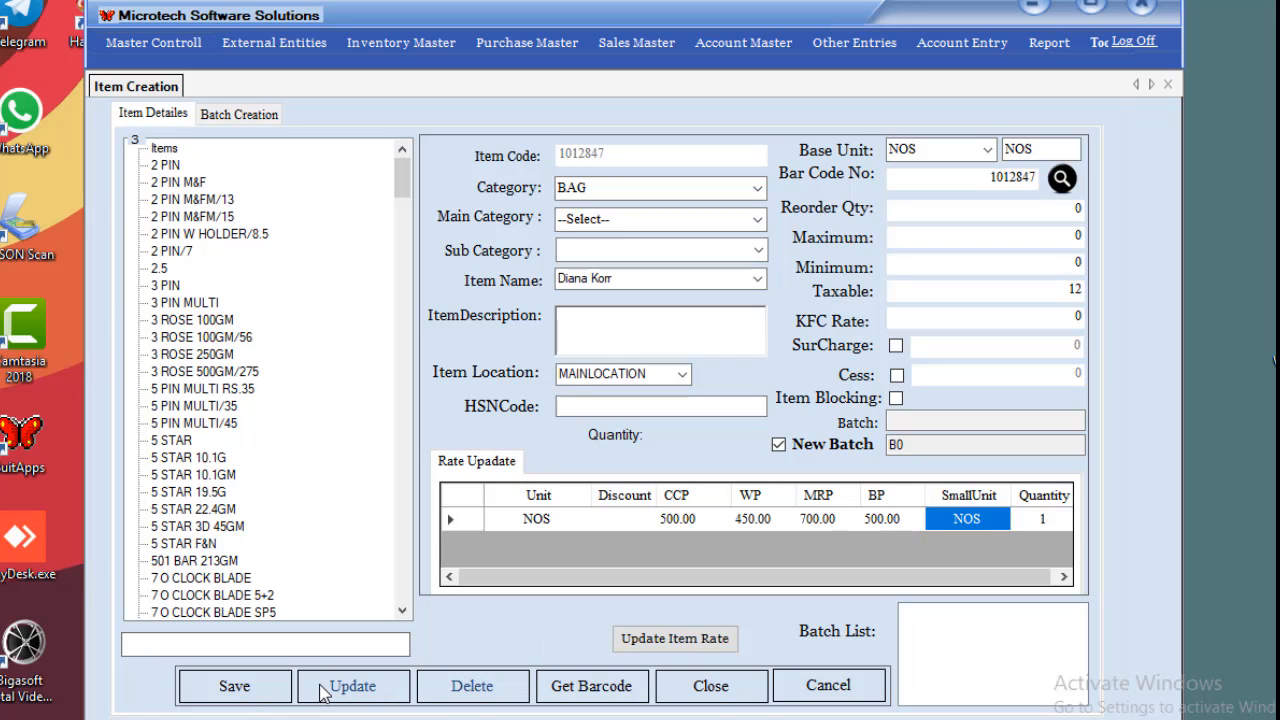
left_click(270, 690)
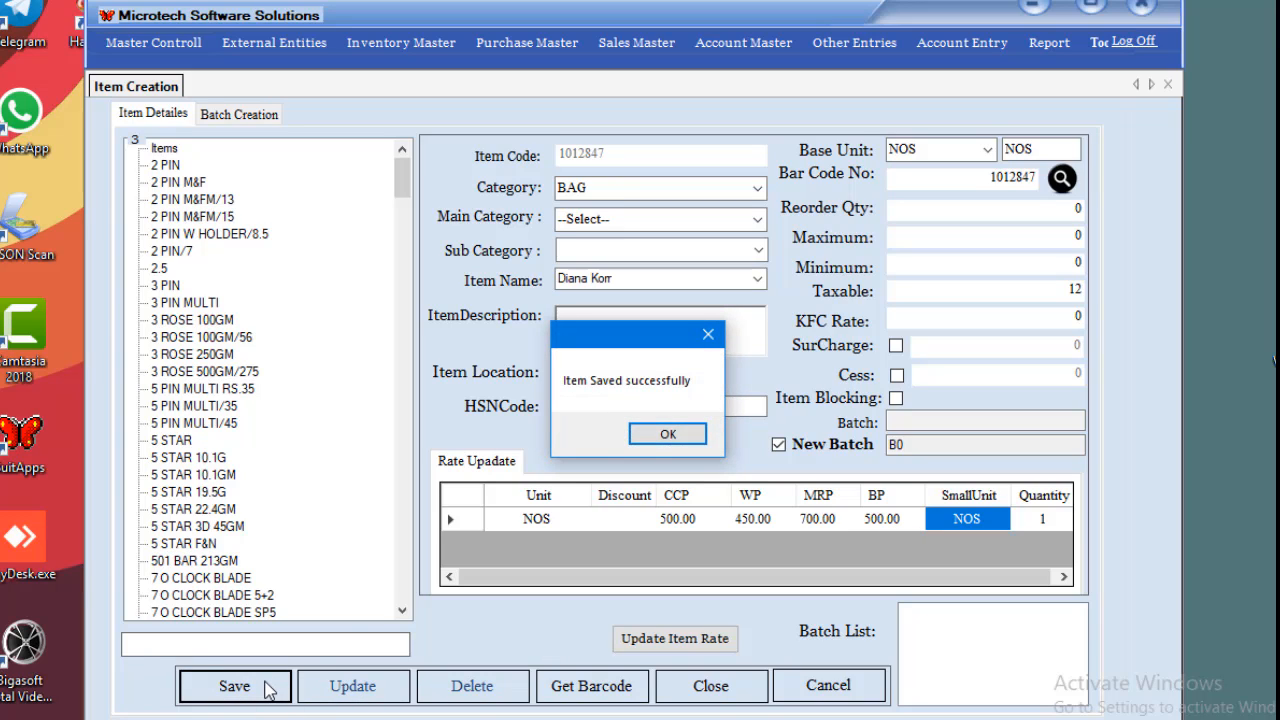
Acknowledge the save, try BANNER as a new item's category, then load the 3 PIN item.
left_click(673, 431)
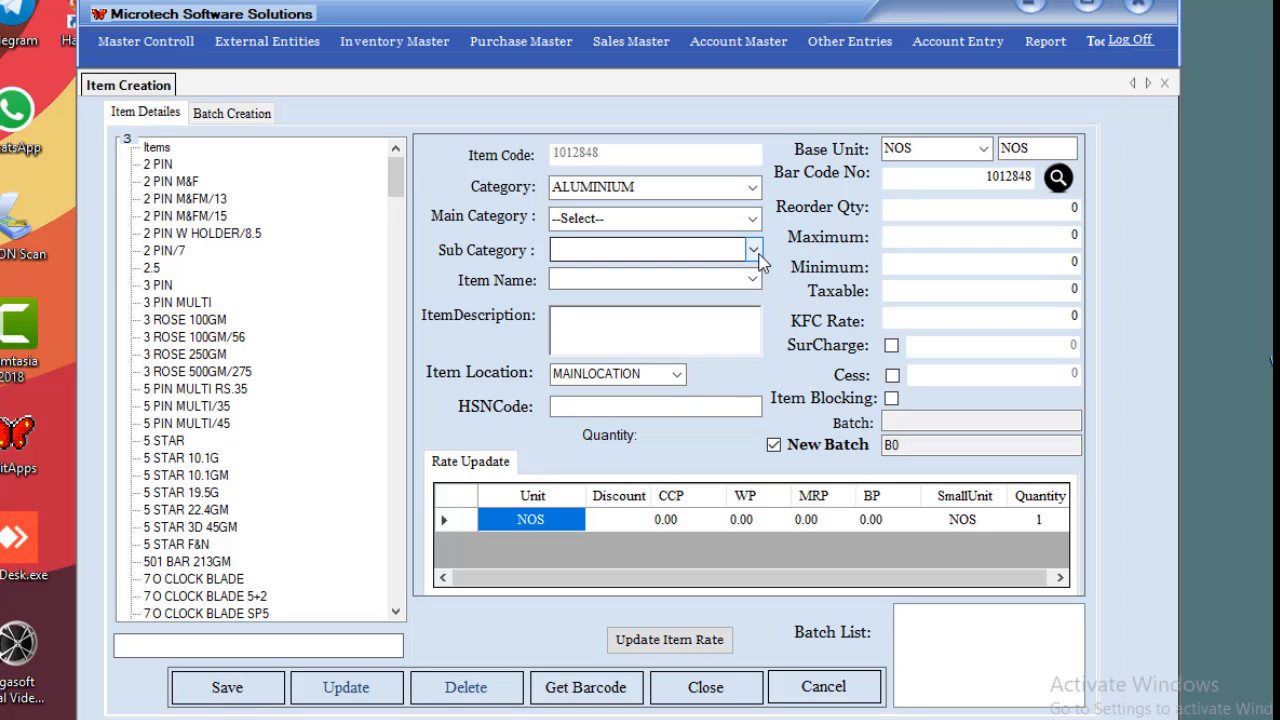
left_click(751, 187)
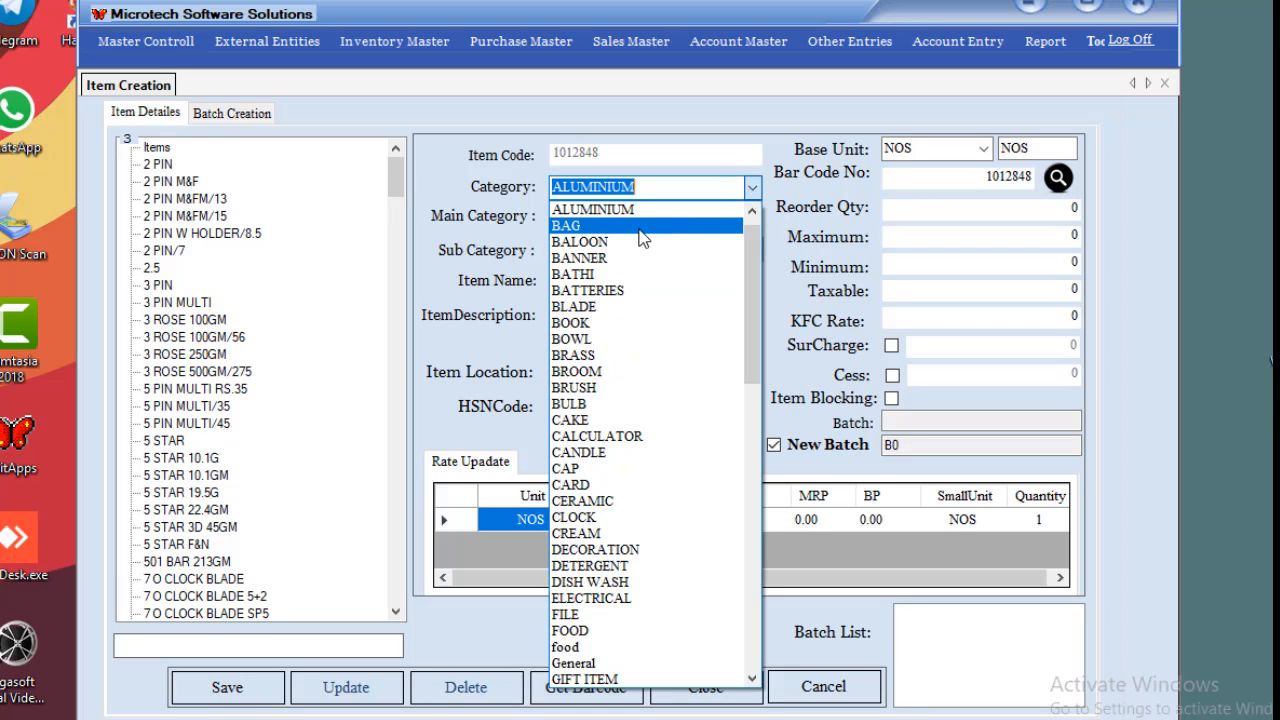
left_click(630, 258)
left_click(751, 218)
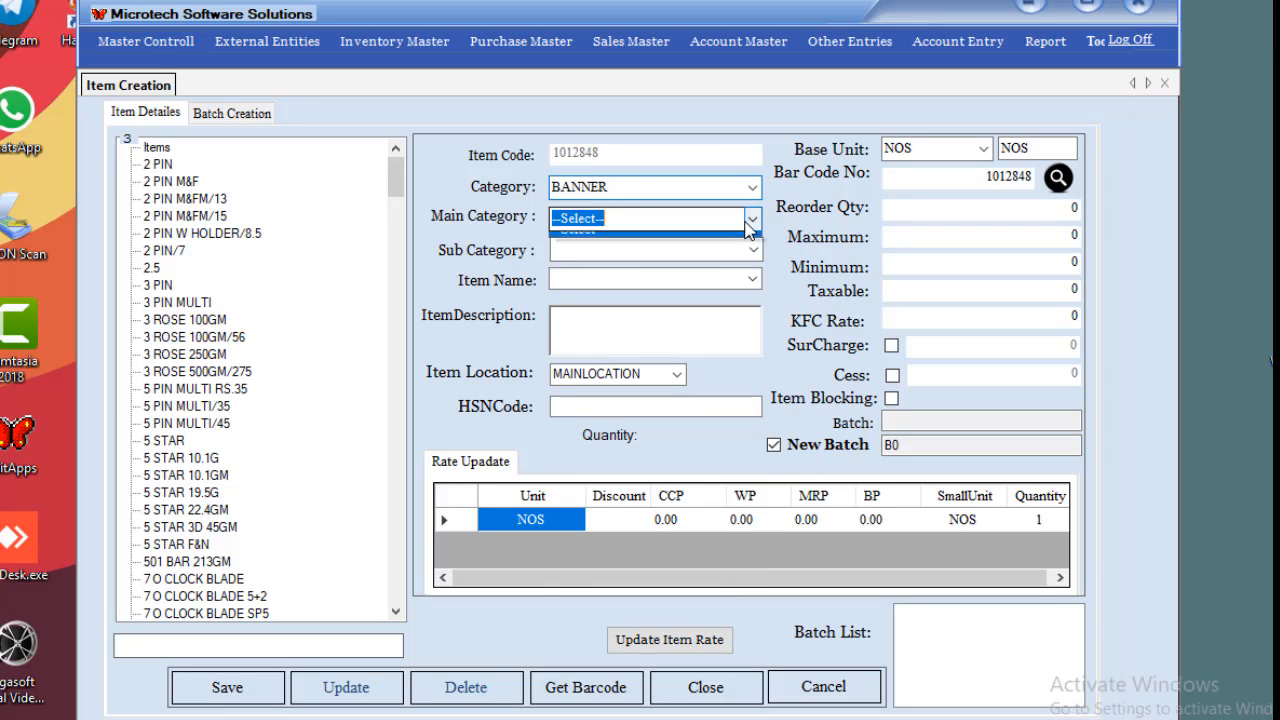
left_click(664, 252)
left_click(660, 252)
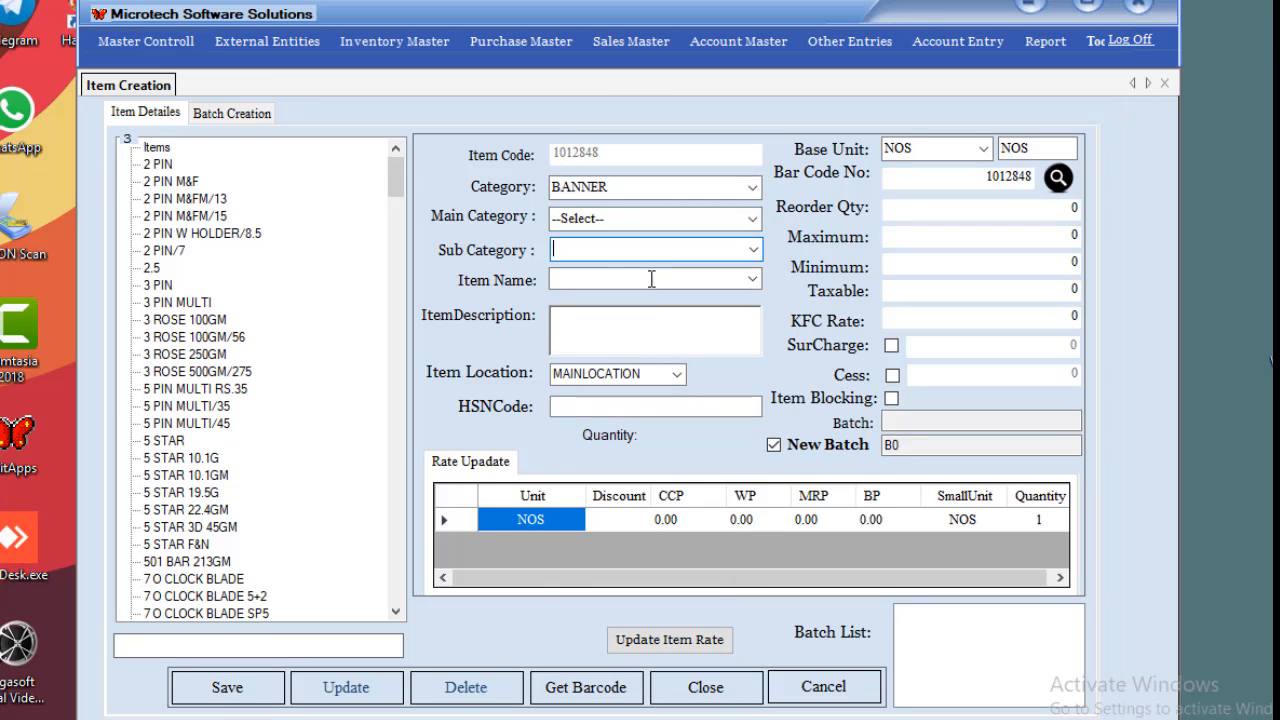
left_click(651, 279)
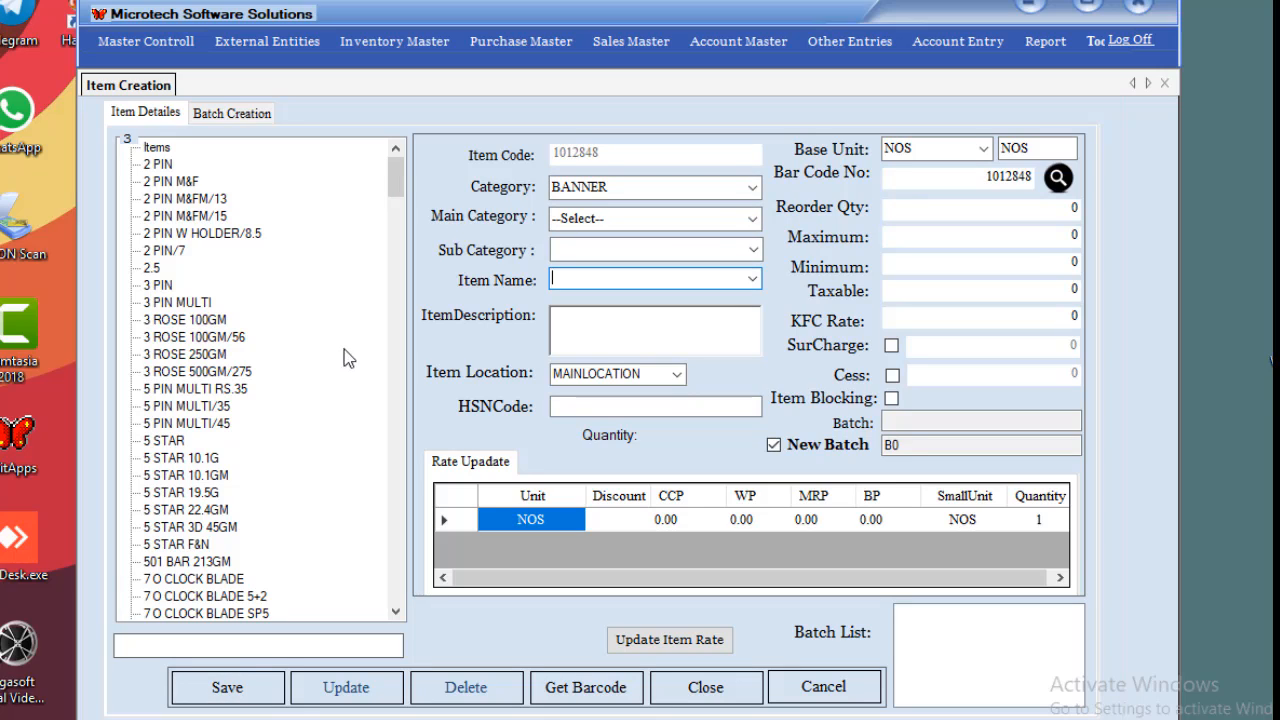
left_click(170, 288)
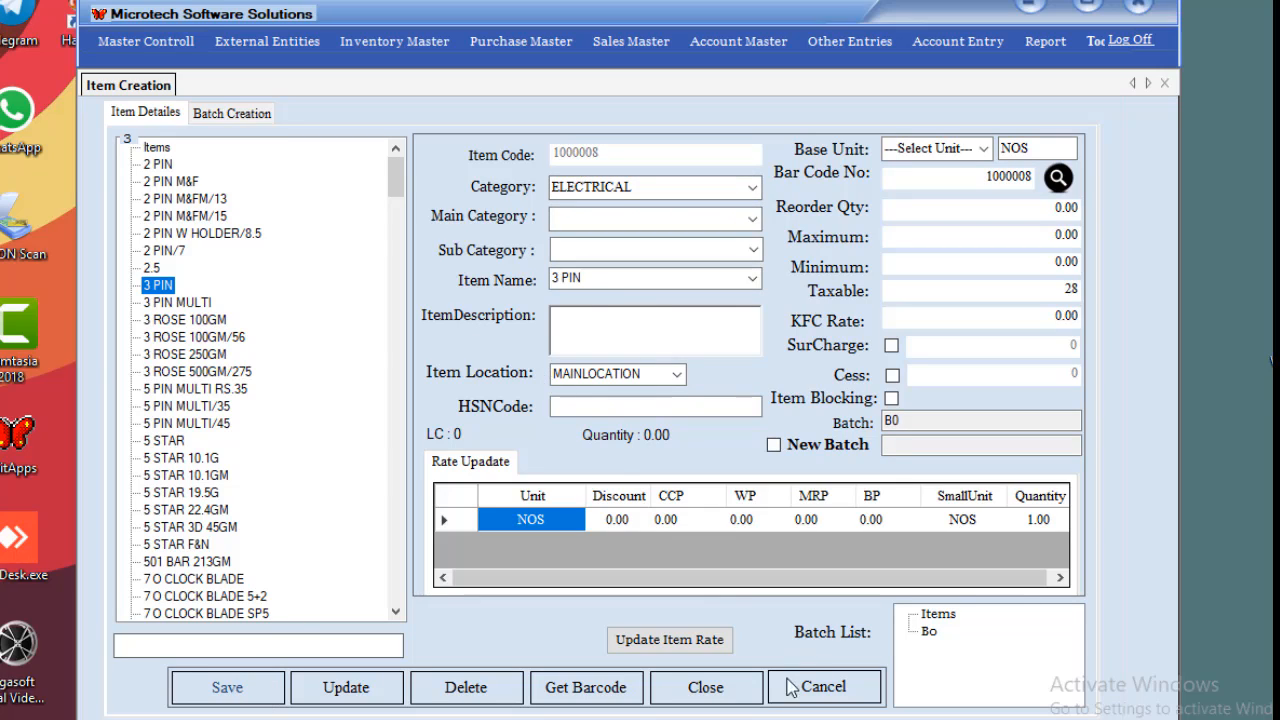
Cancel to a blank item 1012848 and set its category to BALOON.
left_click(836, 696)
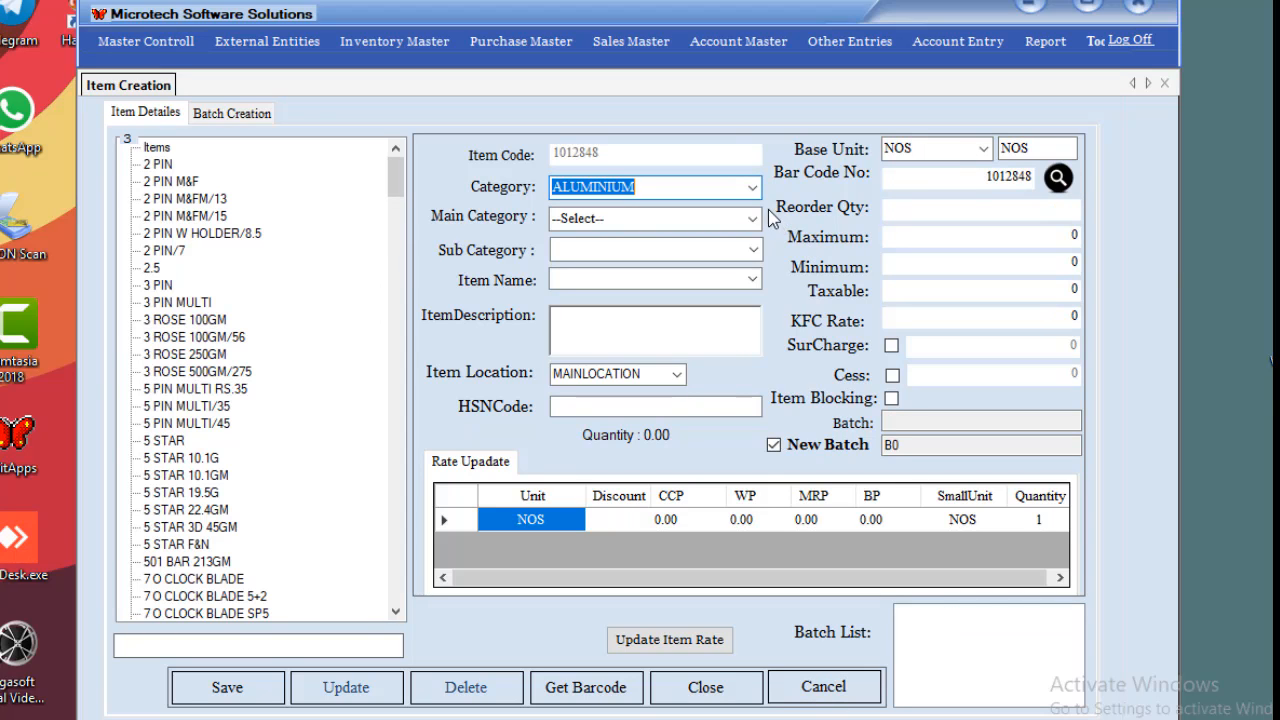
left_click(752, 187)
left_click(677, 240)
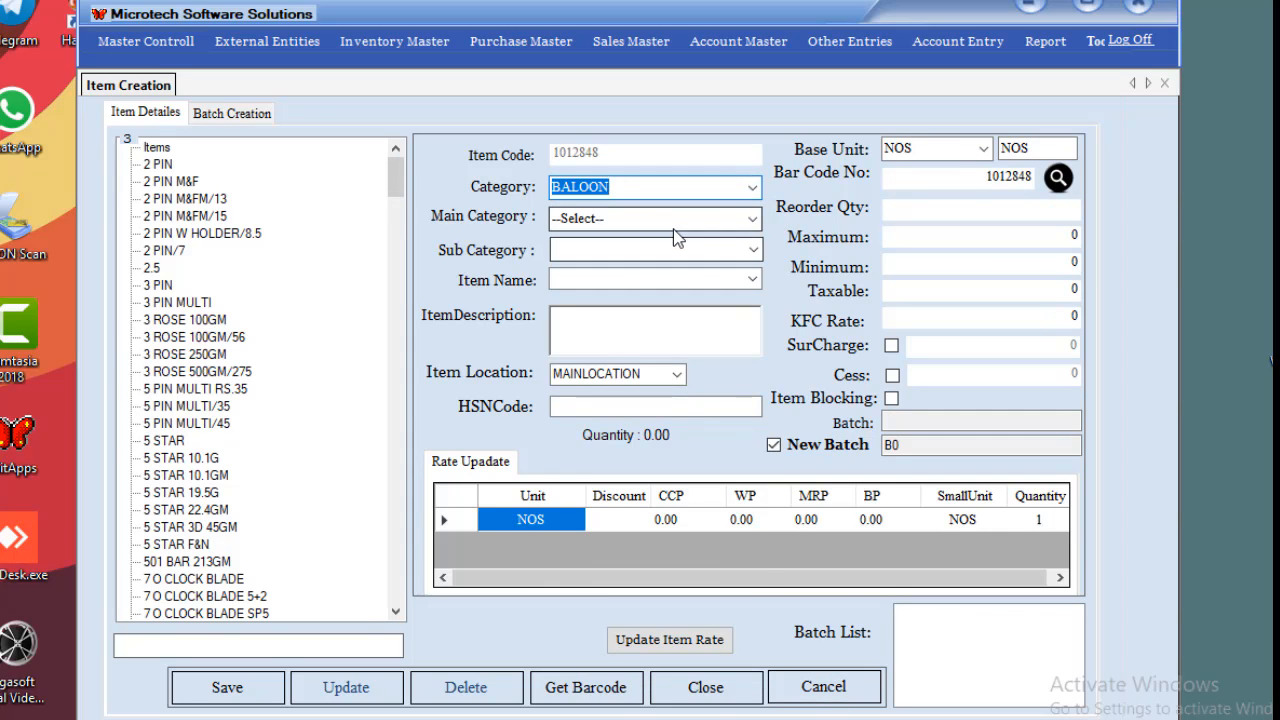
key("Return")
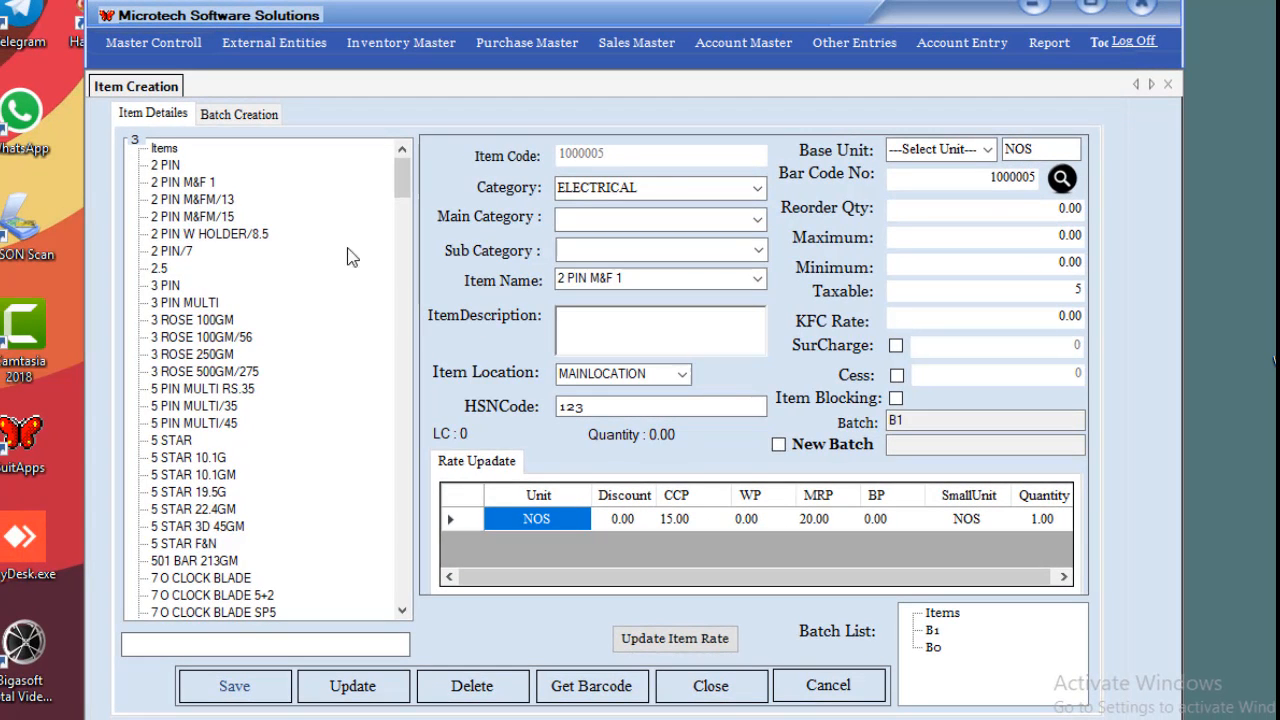
Rename 2 PIN W HOLDER/8.5 to 2 PIN W HOLDER, set base unit NOS, and update it.
left_click(174, 234)
left_click(185, 338)
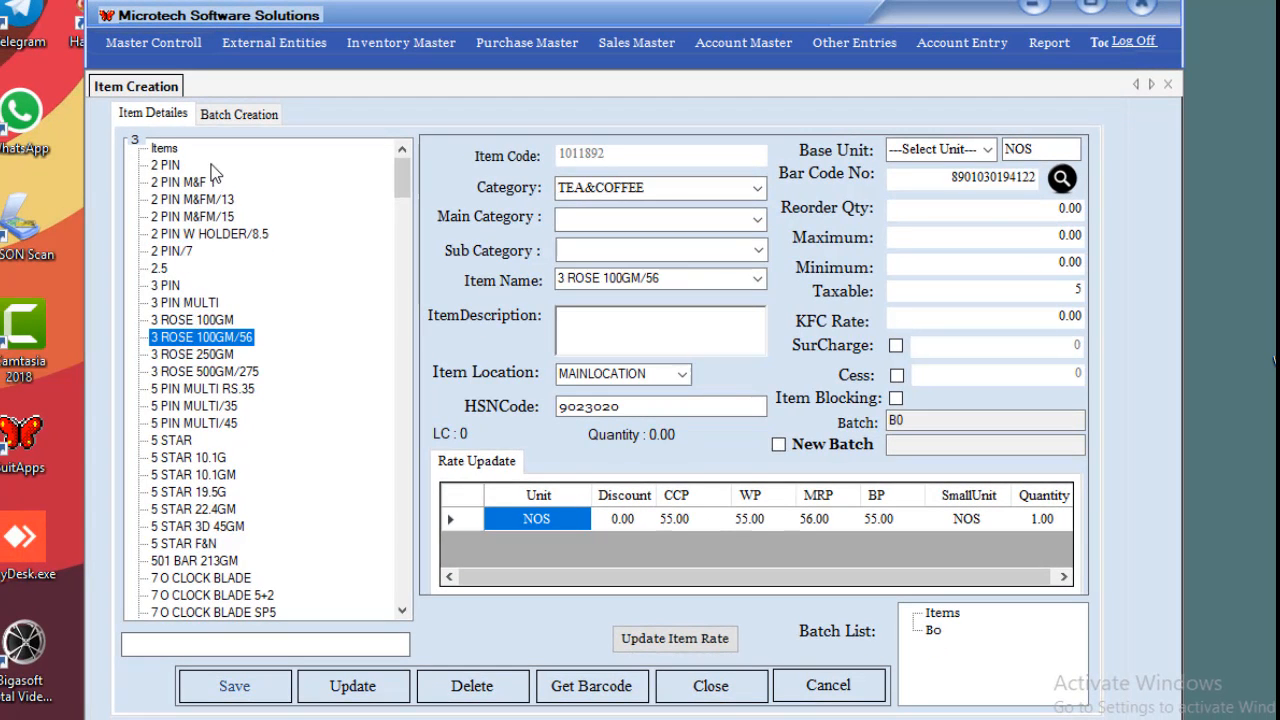
left_click(203, 234)
left_click(659, 281)
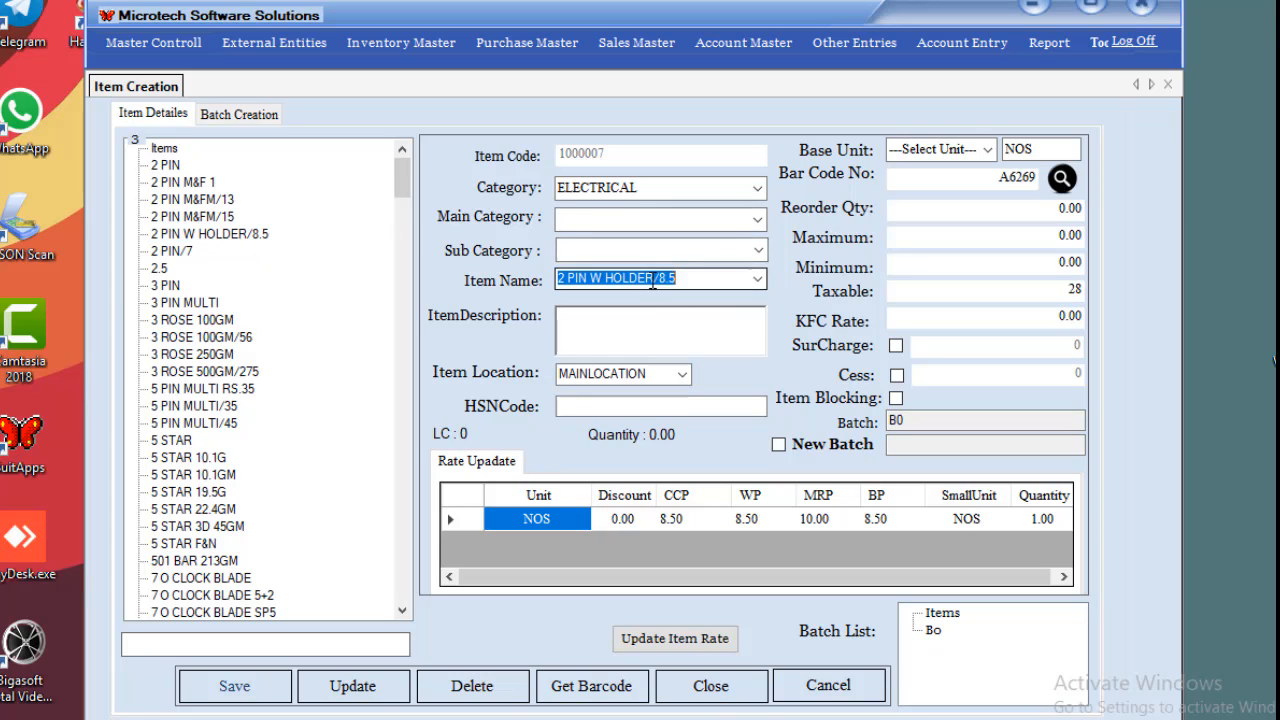
left_click(700, 280)
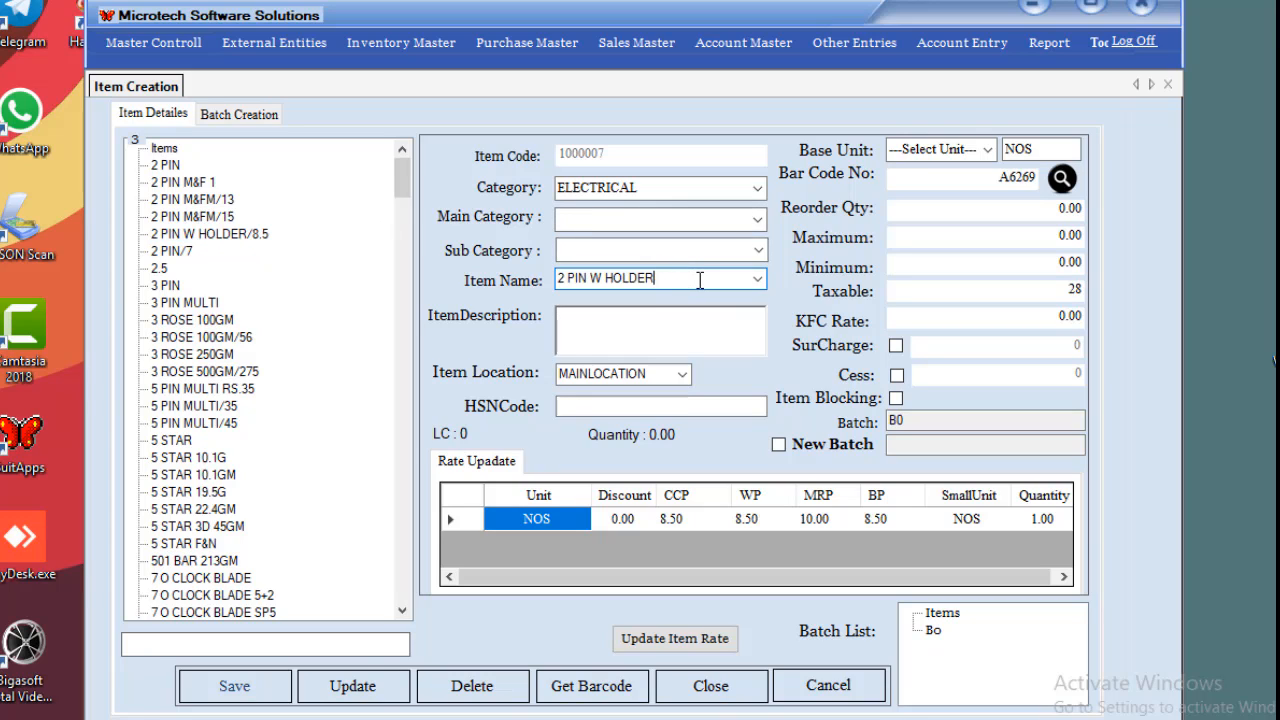
left_click(976, 152)
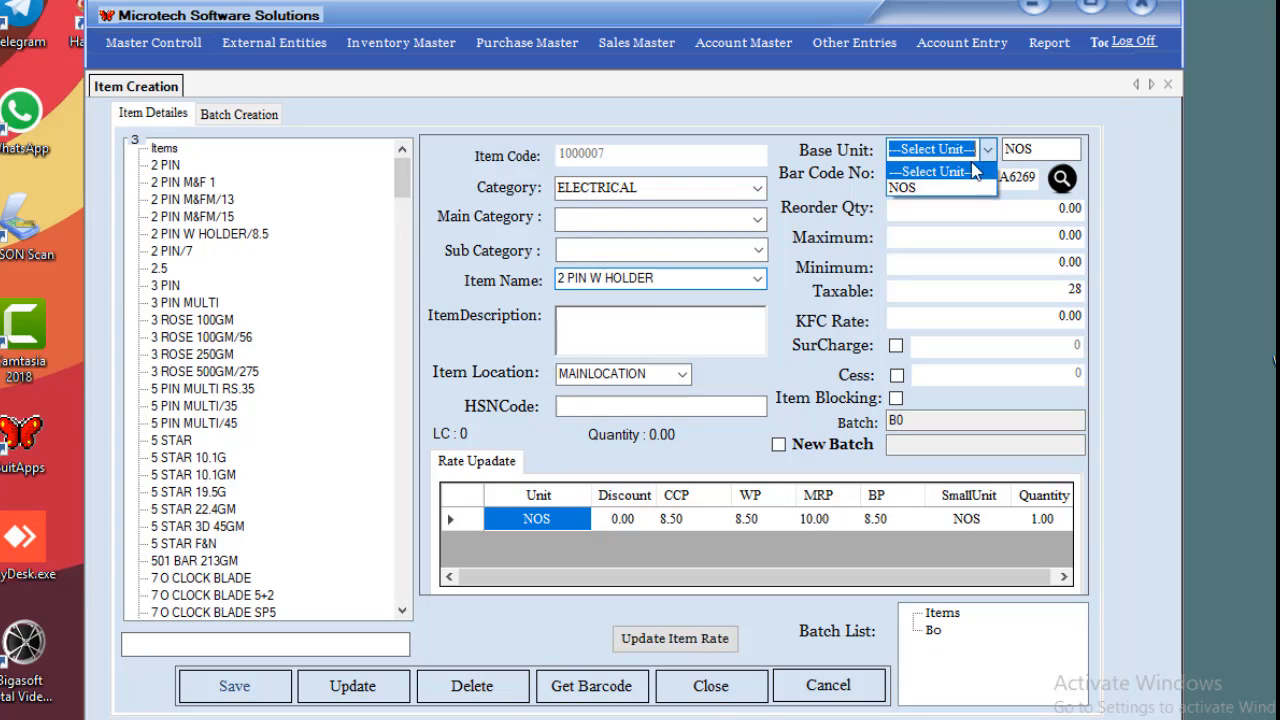
left_click(950, 189)
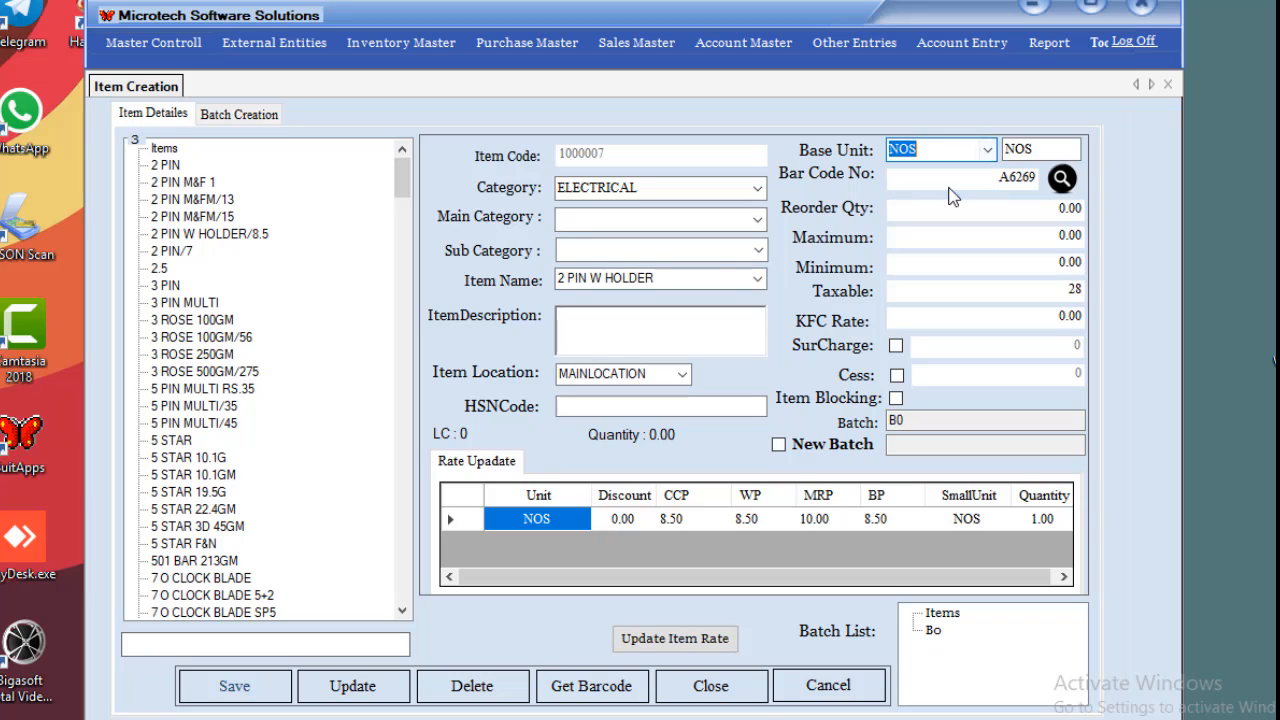
left_click(378, 690)
left_click(708, 437)
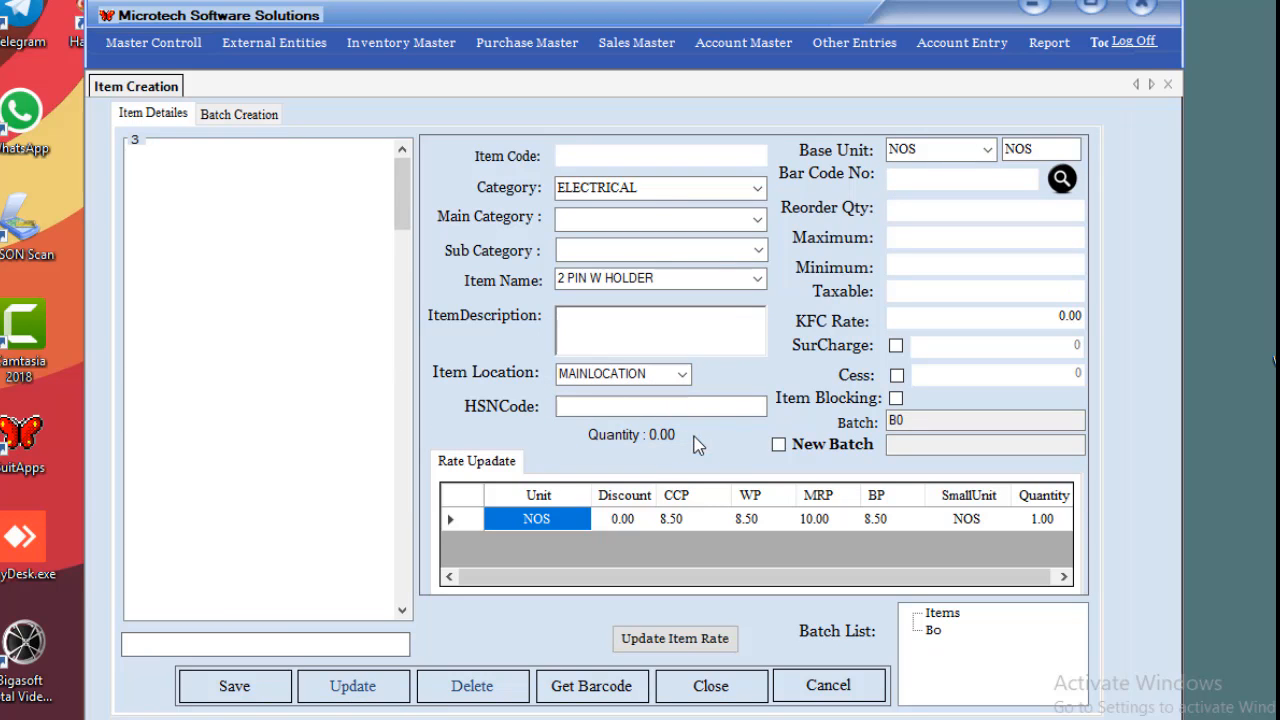
Browse 2 PIN/7 and 2 PIN W HOLDER, try deleting it, then load 3 PIN MULTI and 3 ROSE 100GM.
left_click(220, 236)
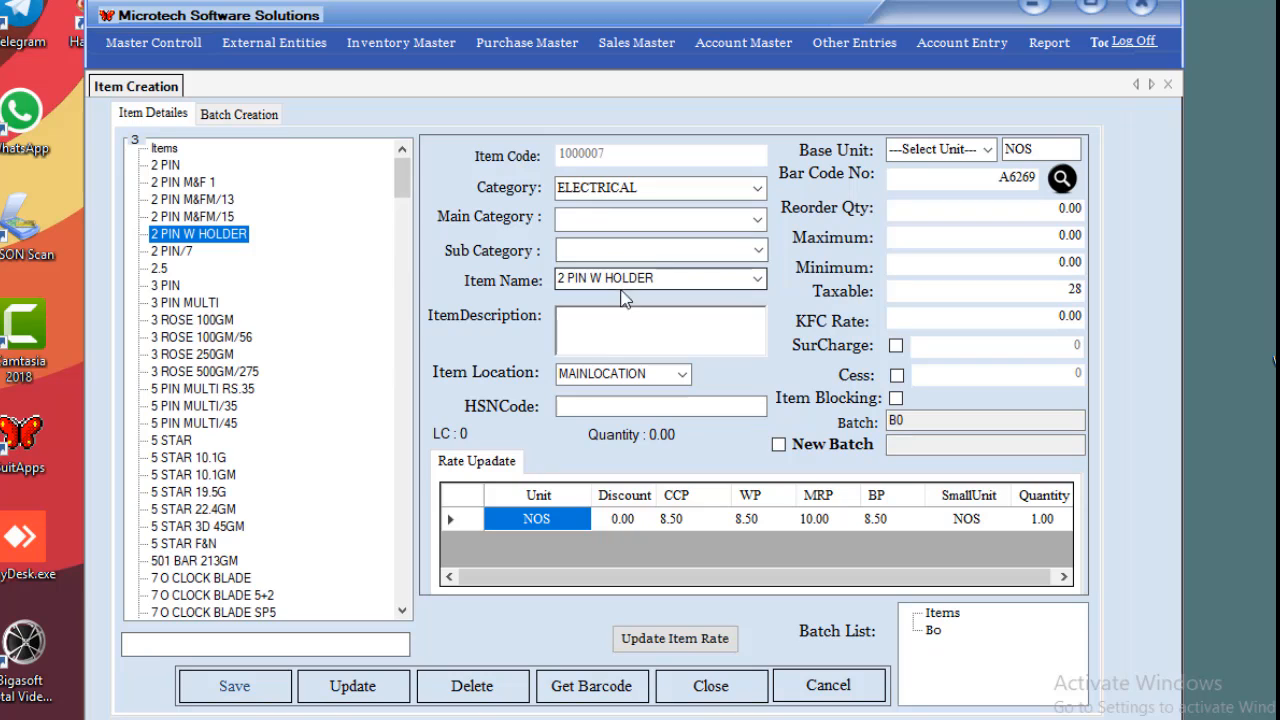
left_click(185, 251)
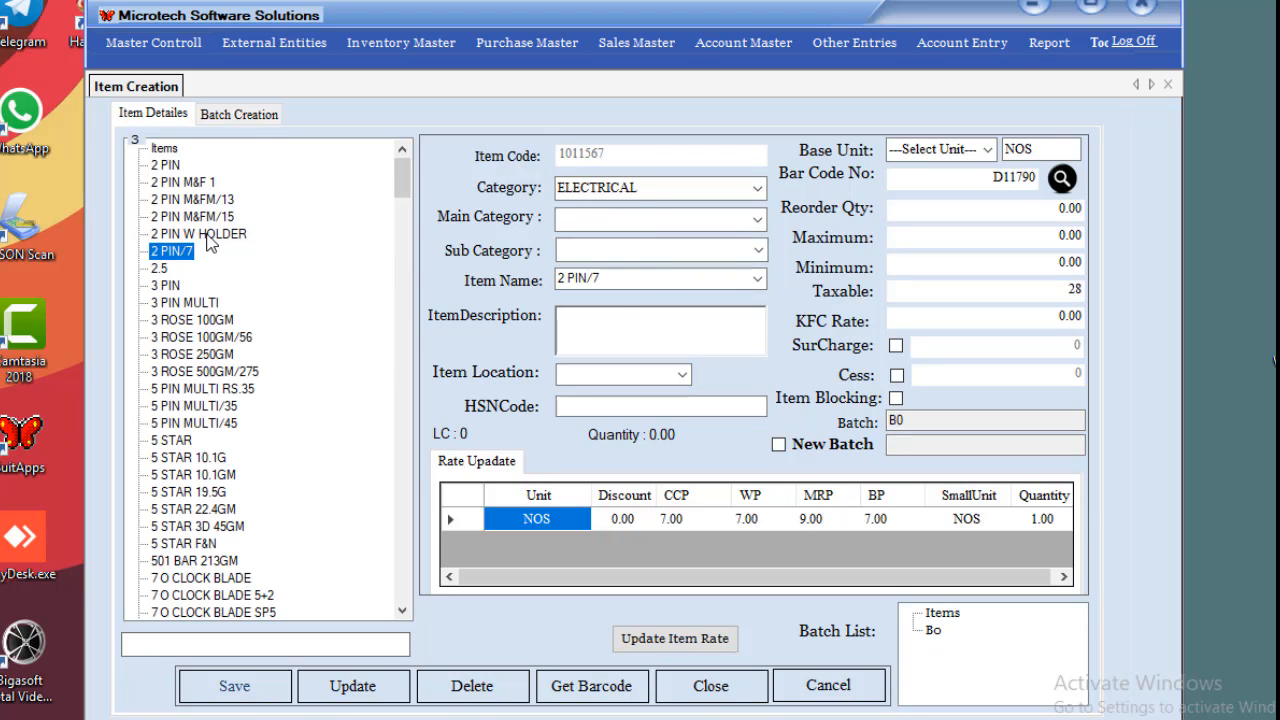
left_click(213, 241)
left_click(472, 686)
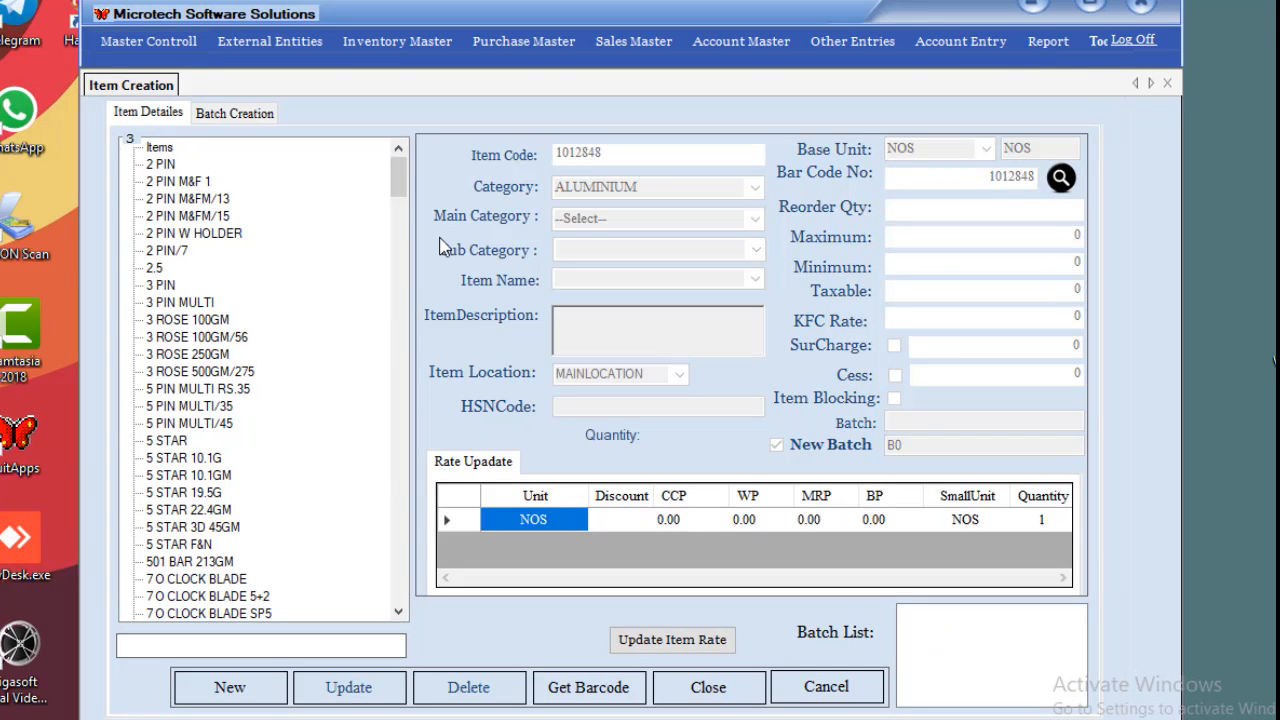
left_click(180, 303)
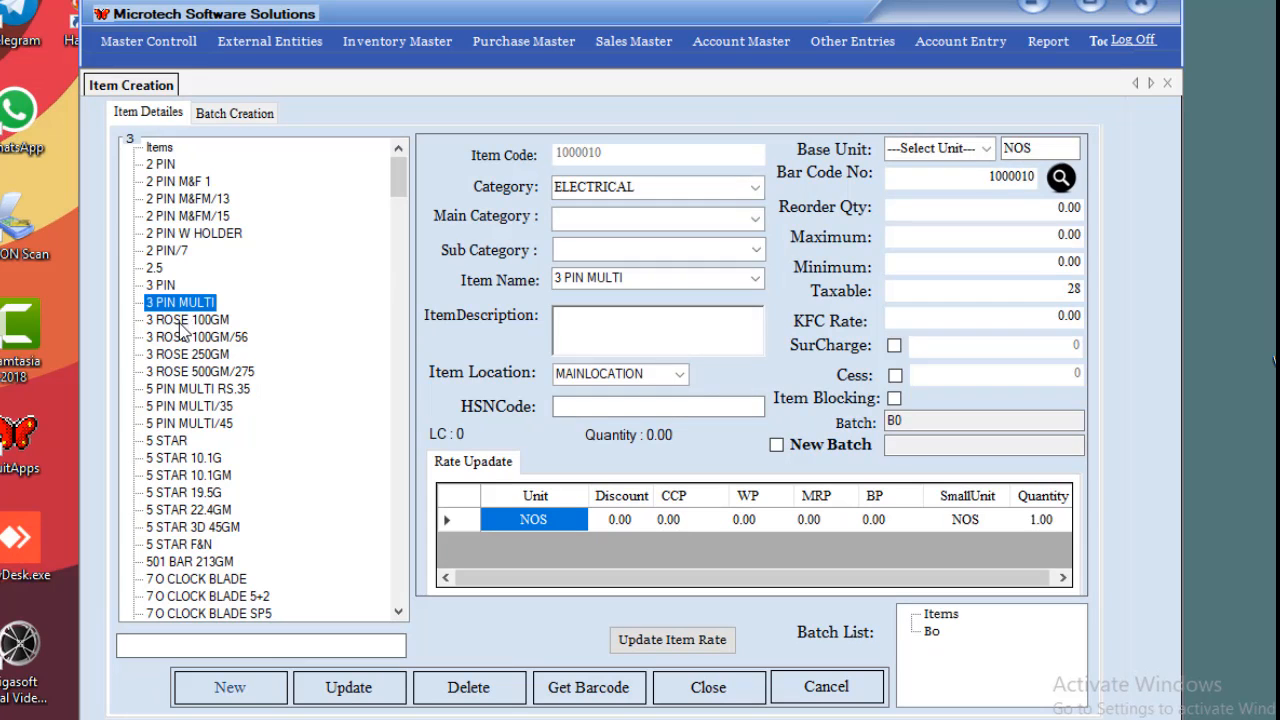
left_click(184, 321)
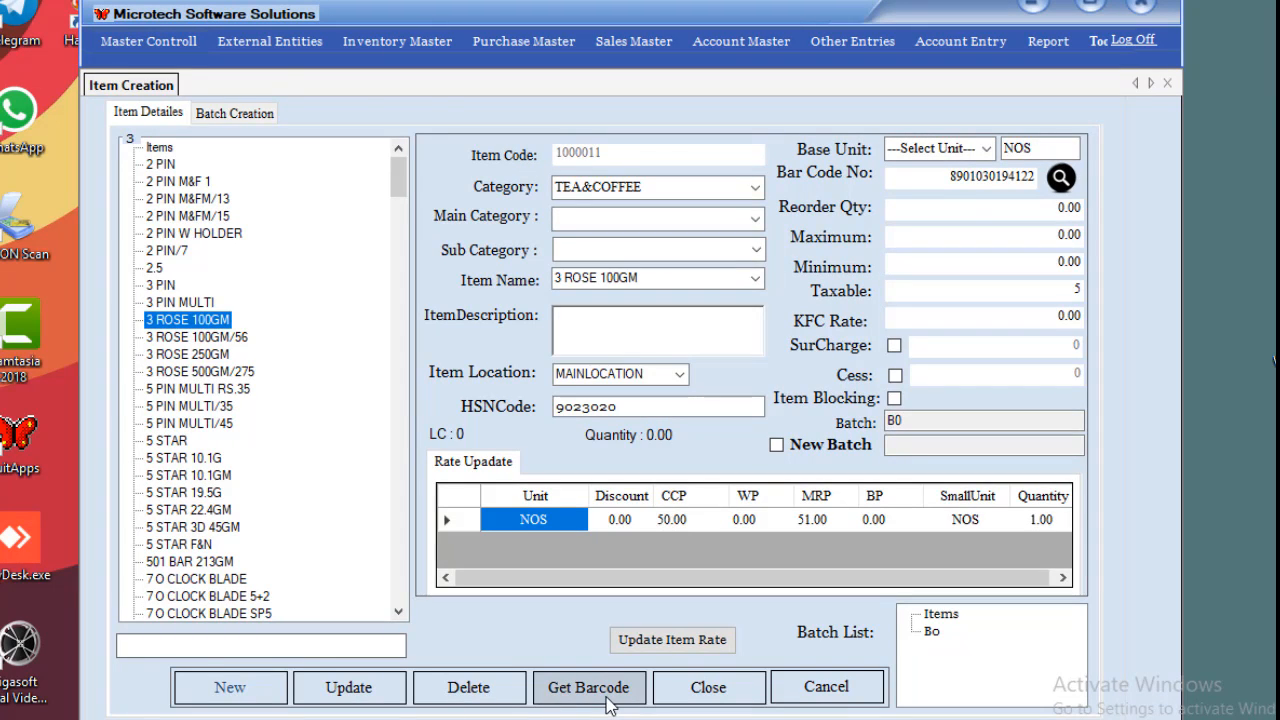
Generate barcodes for 3 ROSE 100GM with print quantities 10 and 5, then close the barcode screen.
left_click(606, 698)
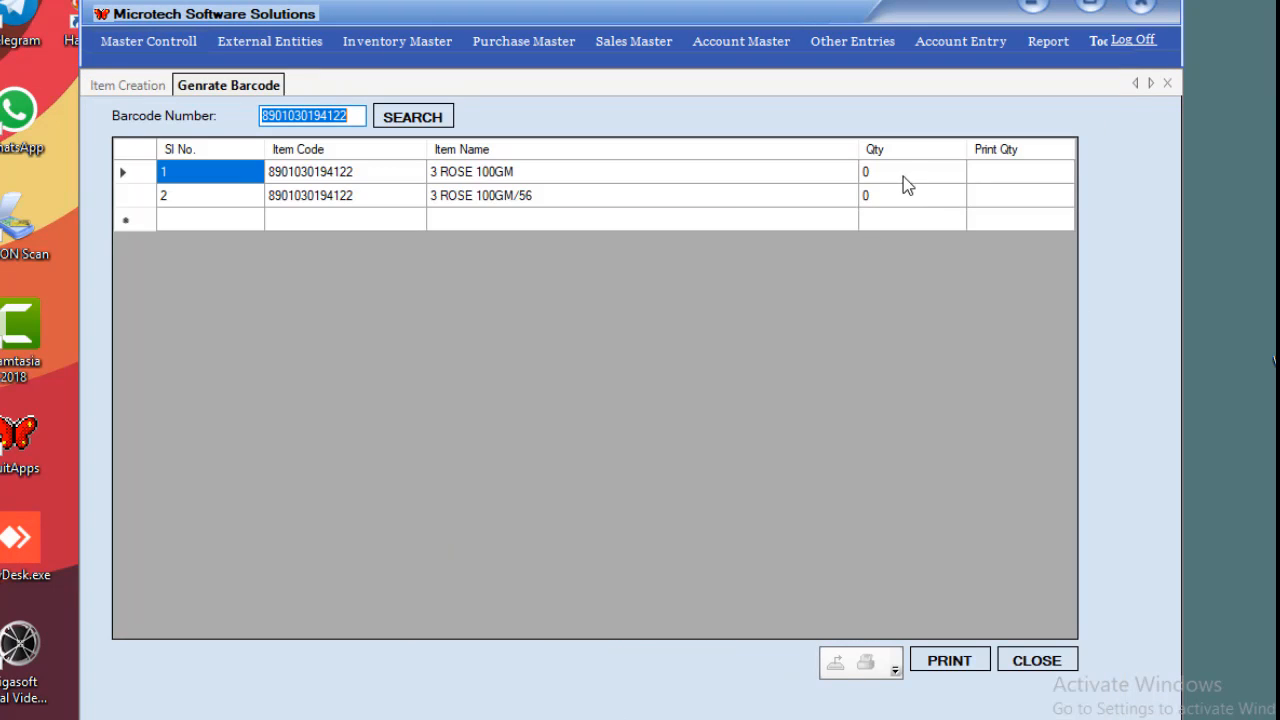
left_click(1011, 175)
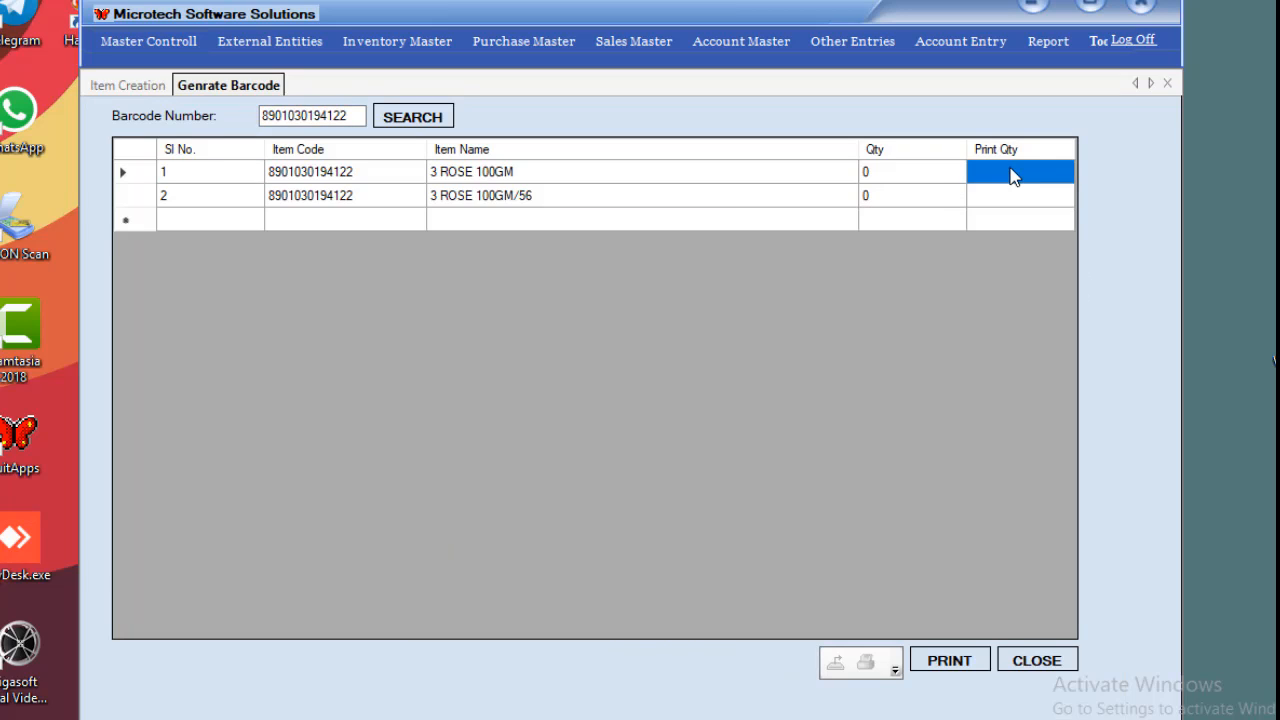
left_click(1011, 171)
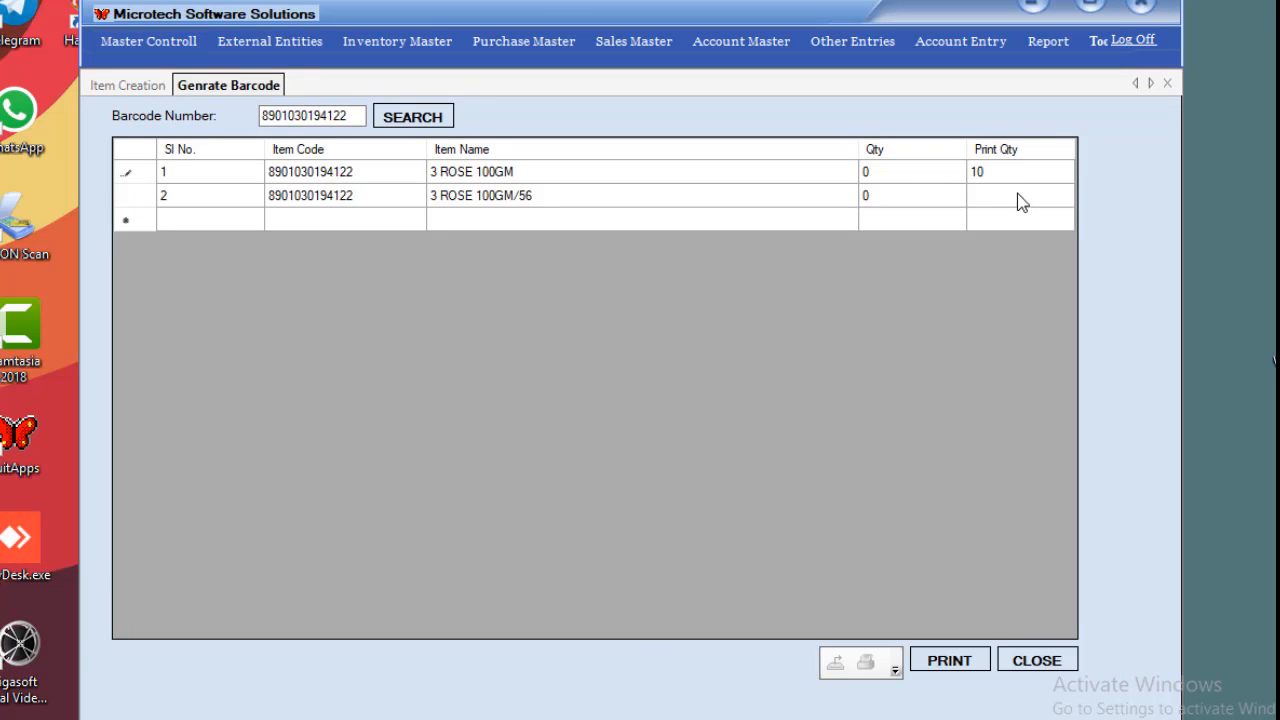
left_click(1035, 198)
left_click(1035, 198)
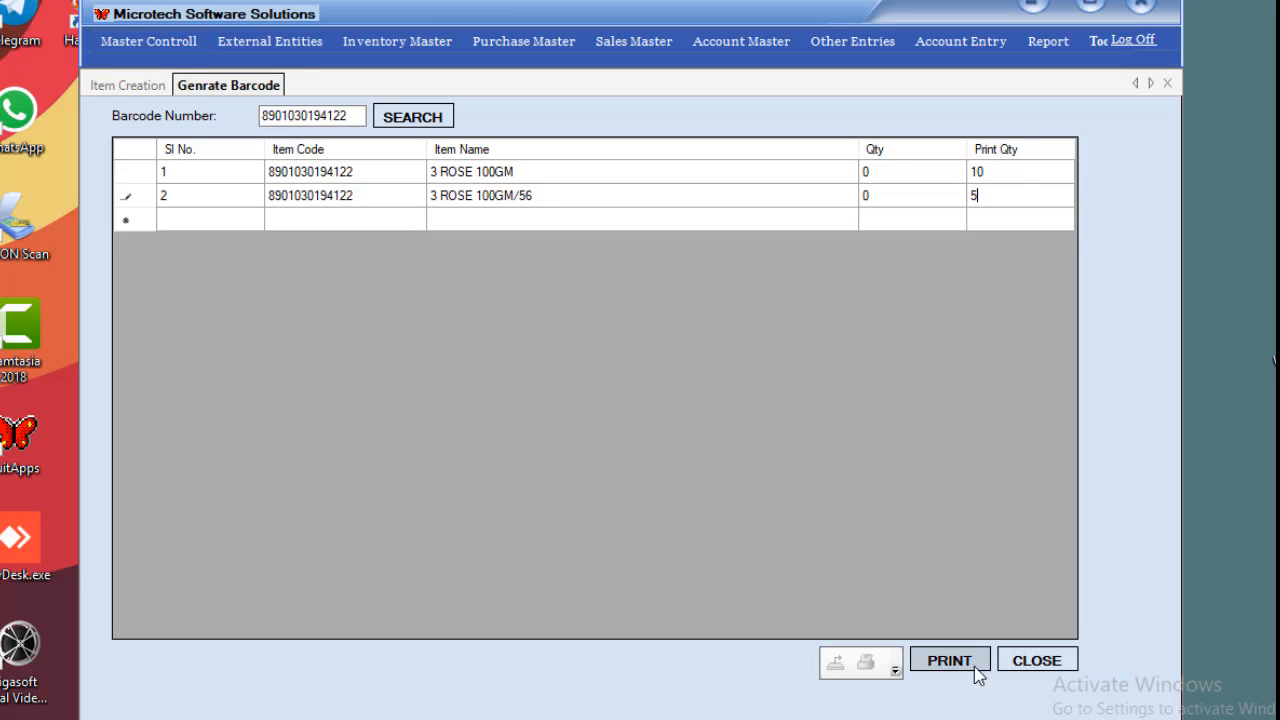
left_click(1035, 662)
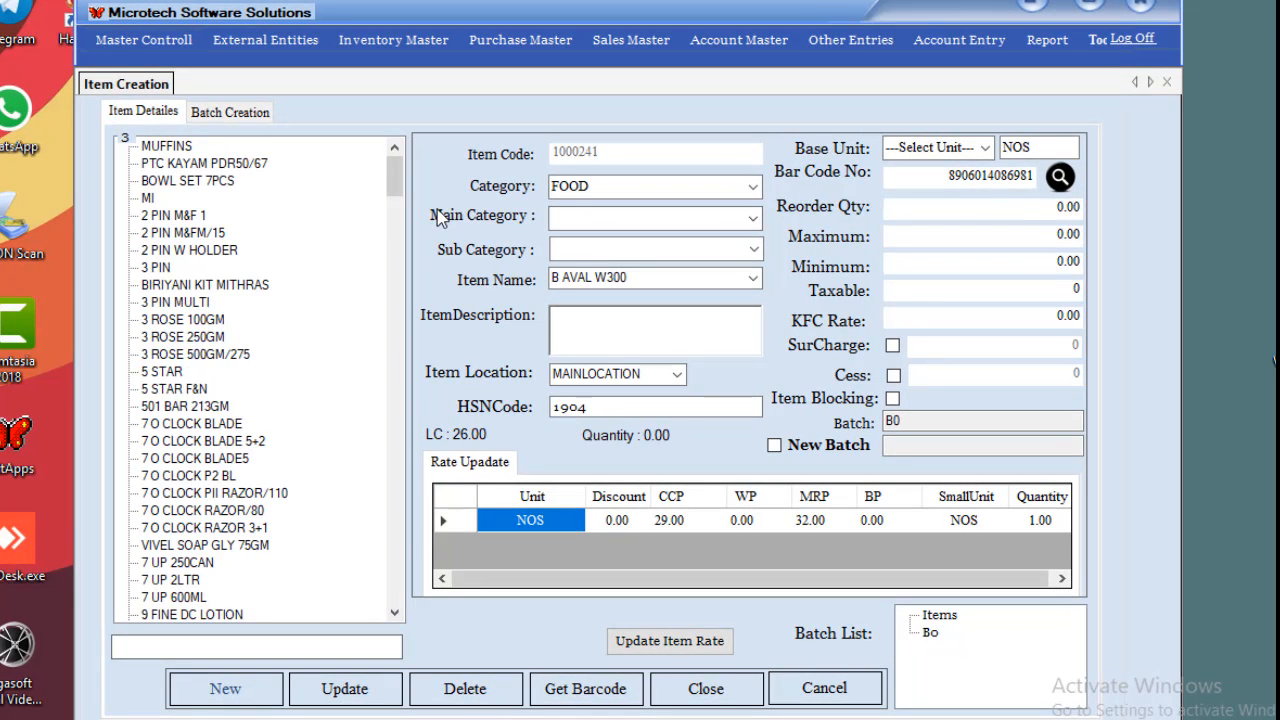
Browse the item tree, loading 7 O CLOCK BLADE and stepping through the B items.
left_click_drag(387, 171, 390, 62)
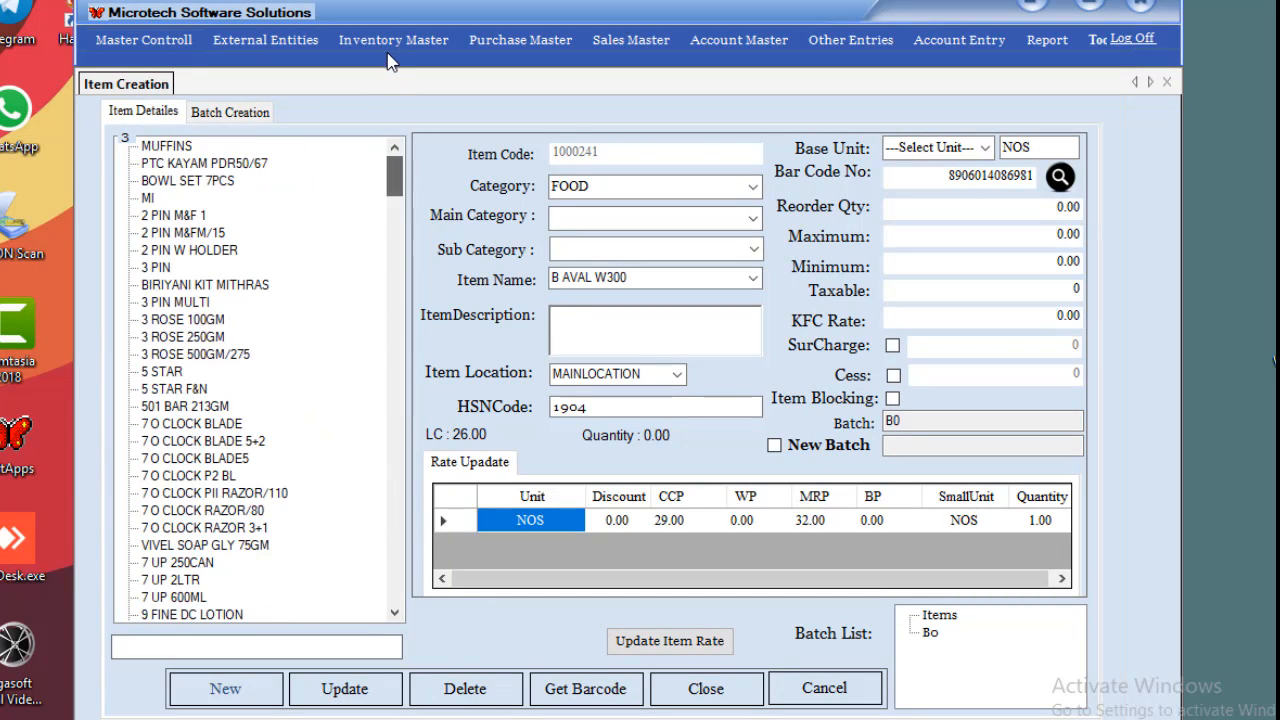
left_click(179, 424)
scroll(170, 516, "down", 3)
scroll(170, 516, "down", 2)
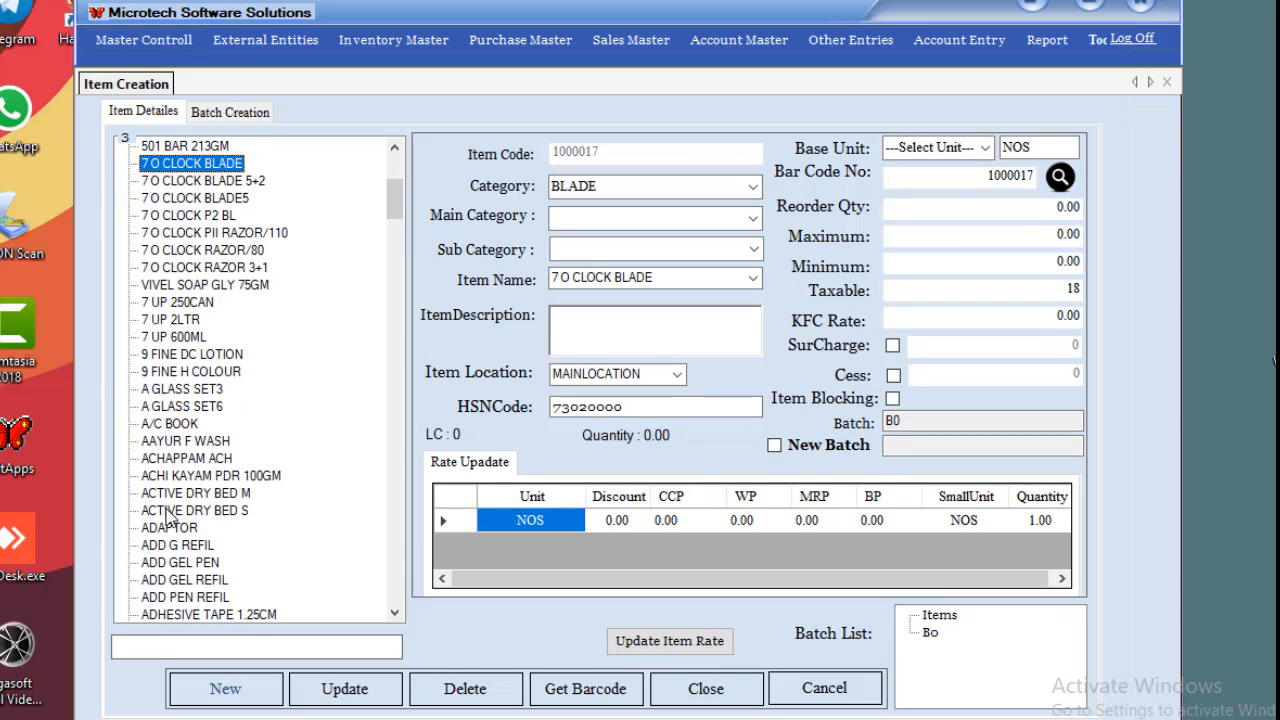
scroll(170, 516, "up", 5)
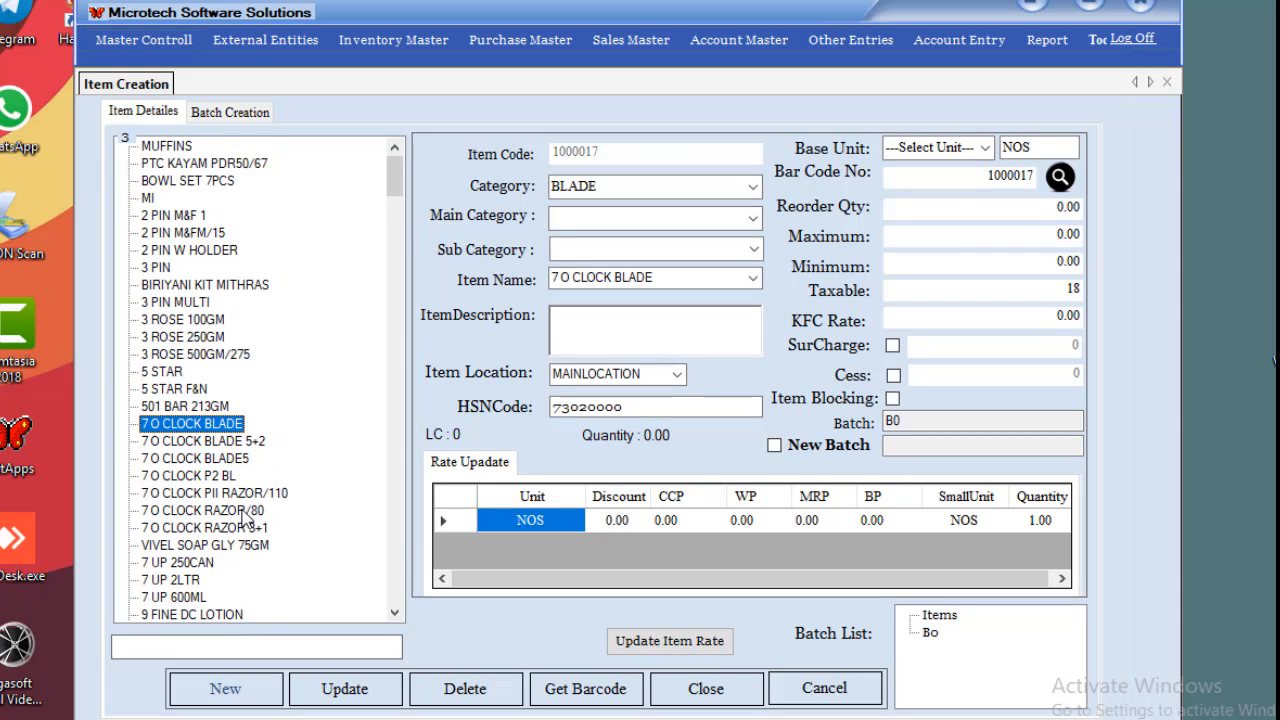
key("b")
key("b")
key("b")
key("b")
key("b")
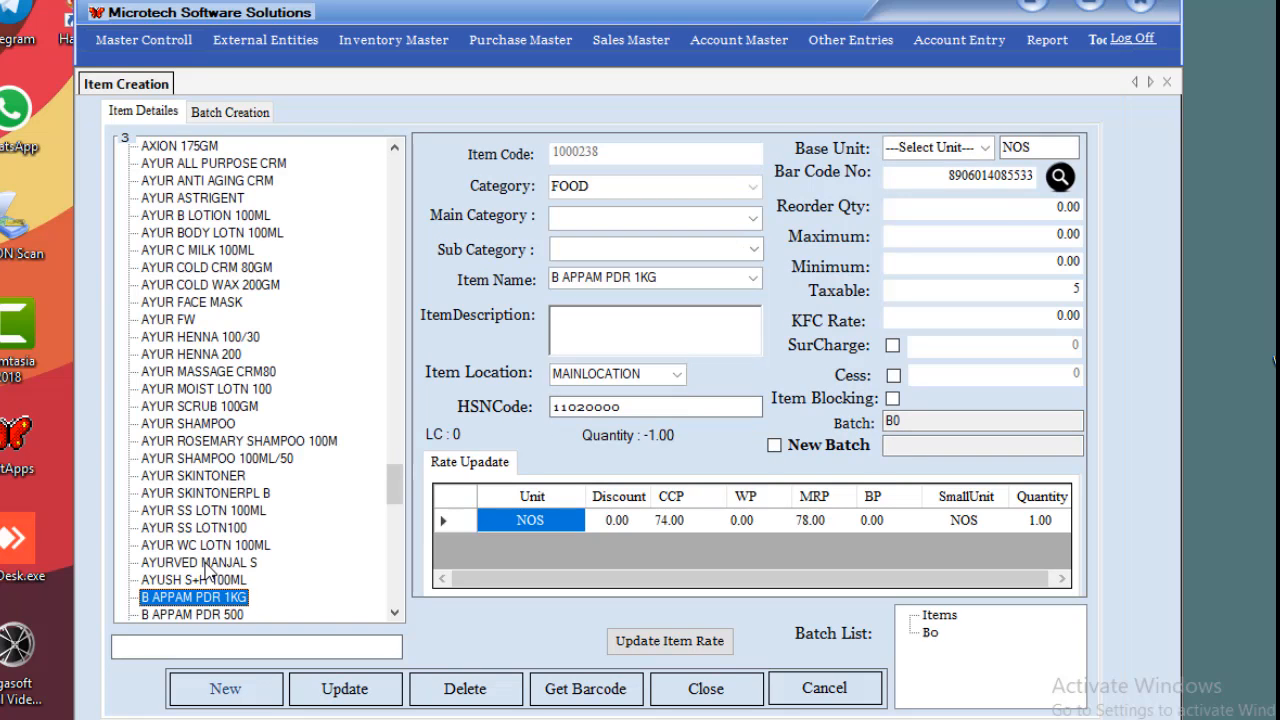
key("b")
key("b")
key("b")
key("b")
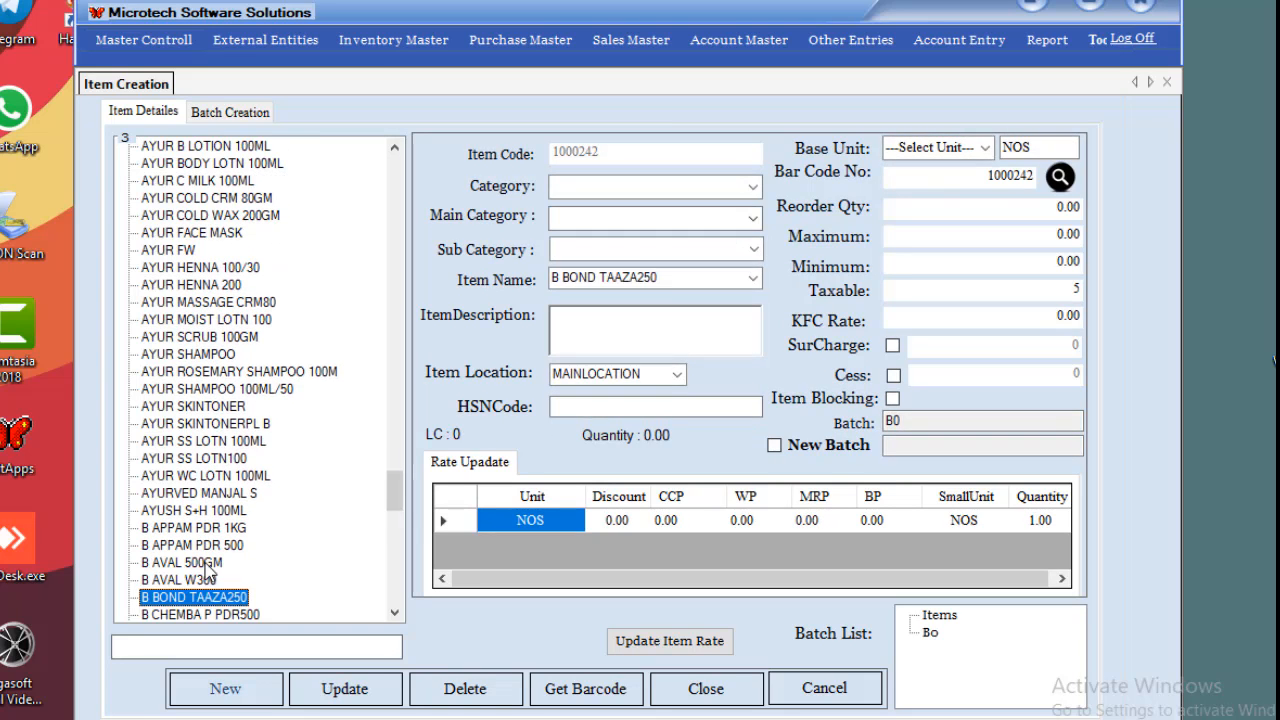
key("b")
key("b")
key("b")
key("b")
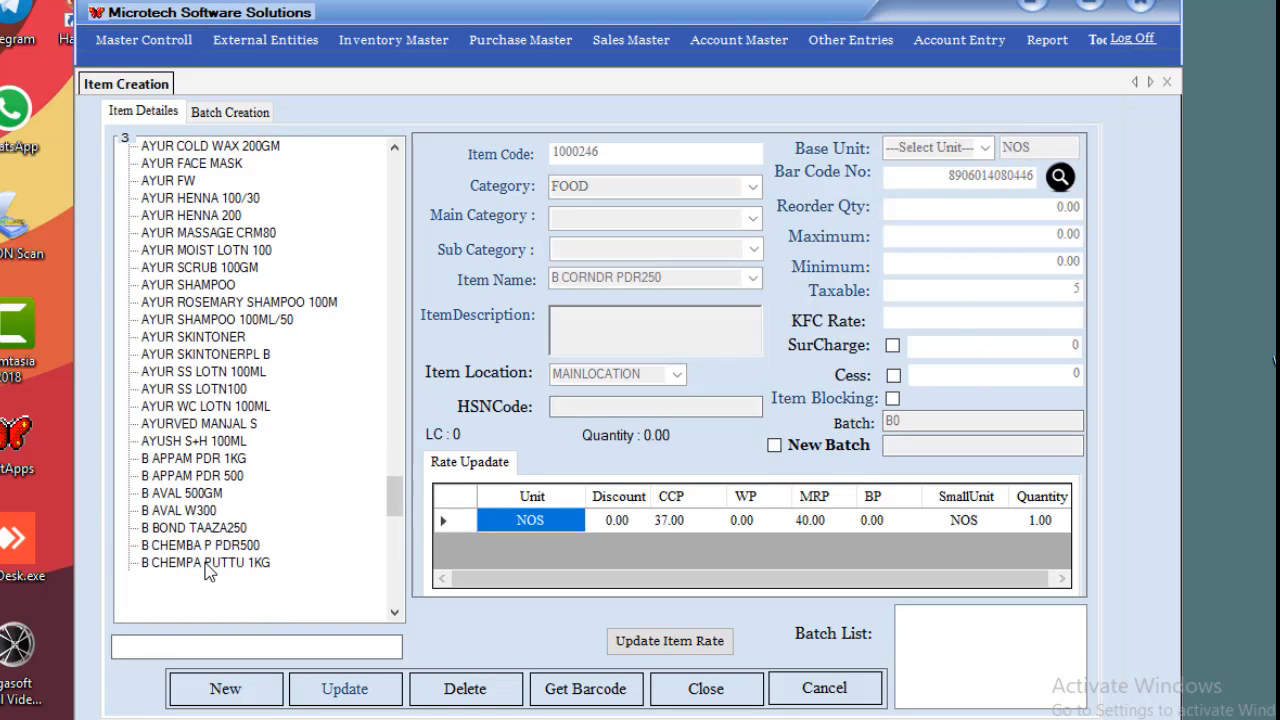
Search 'baby mat', open BABY MAT (code 1000284, PLASTIC), then clear the search.
left_click(200, 649)
type("b")
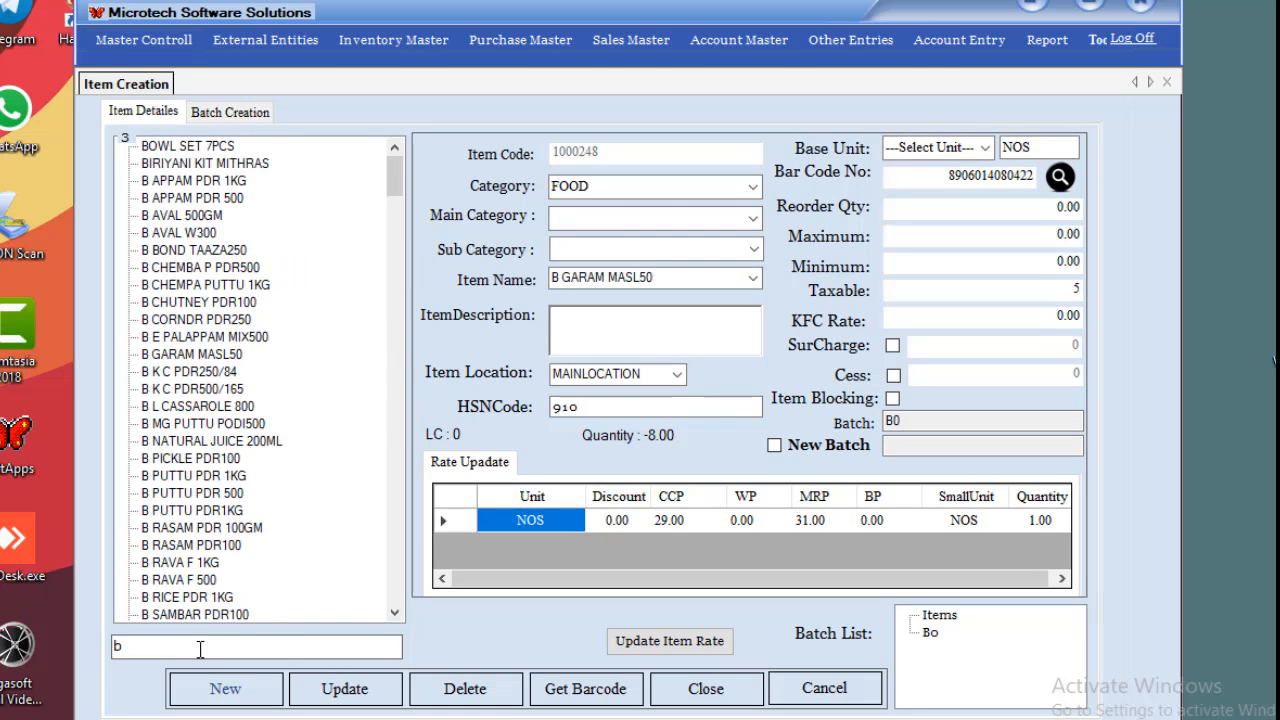
type("aby mat")
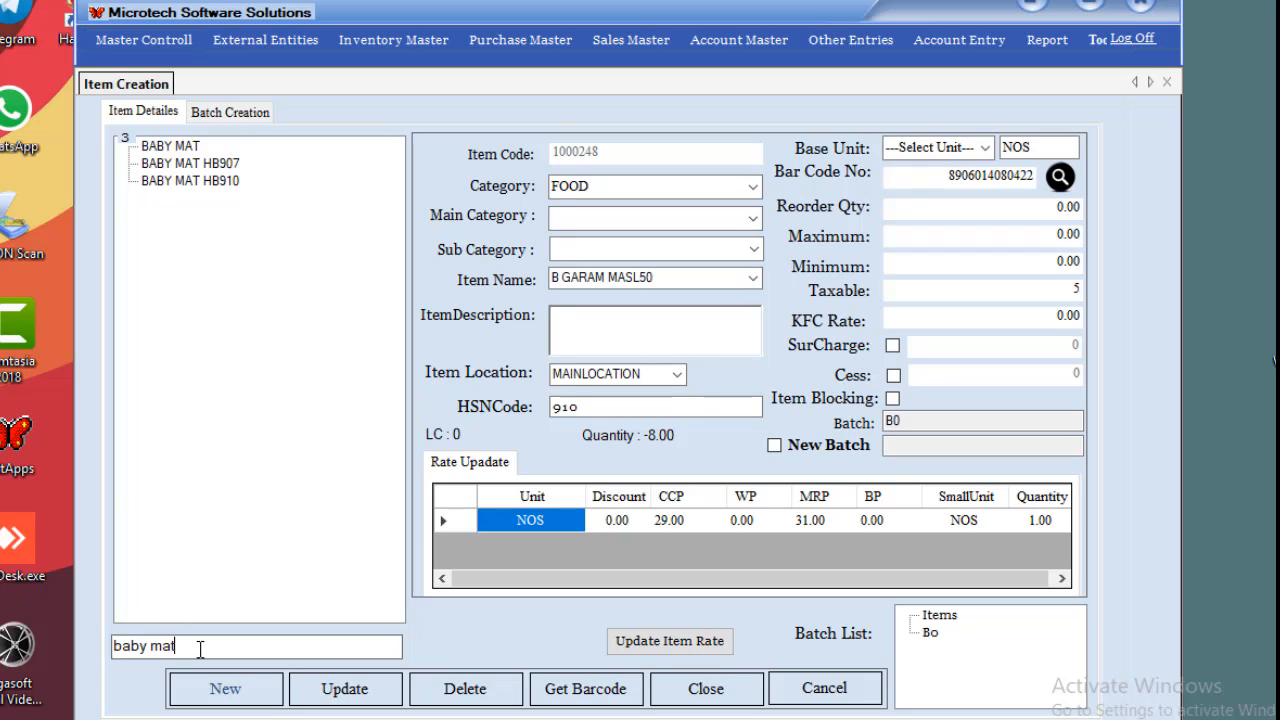
left_click(169, 149)
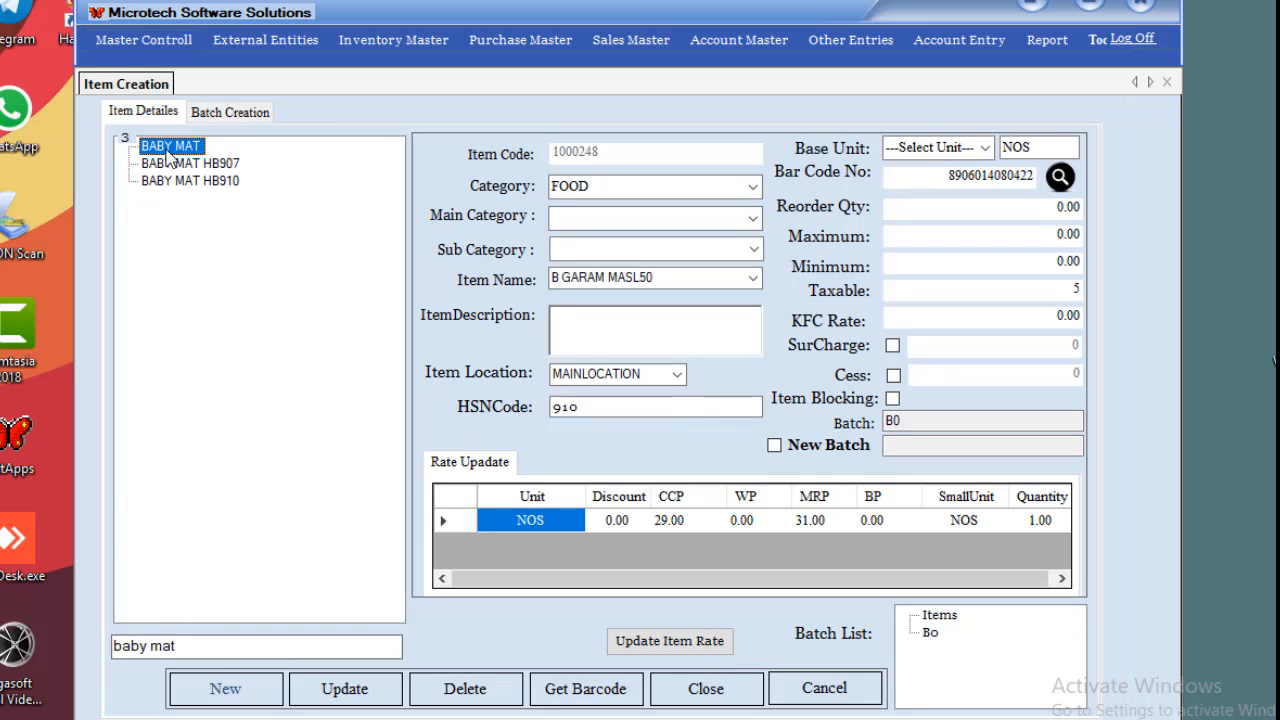
left_click(314, 651)
key("ctrl+a")
key("BackSpace")
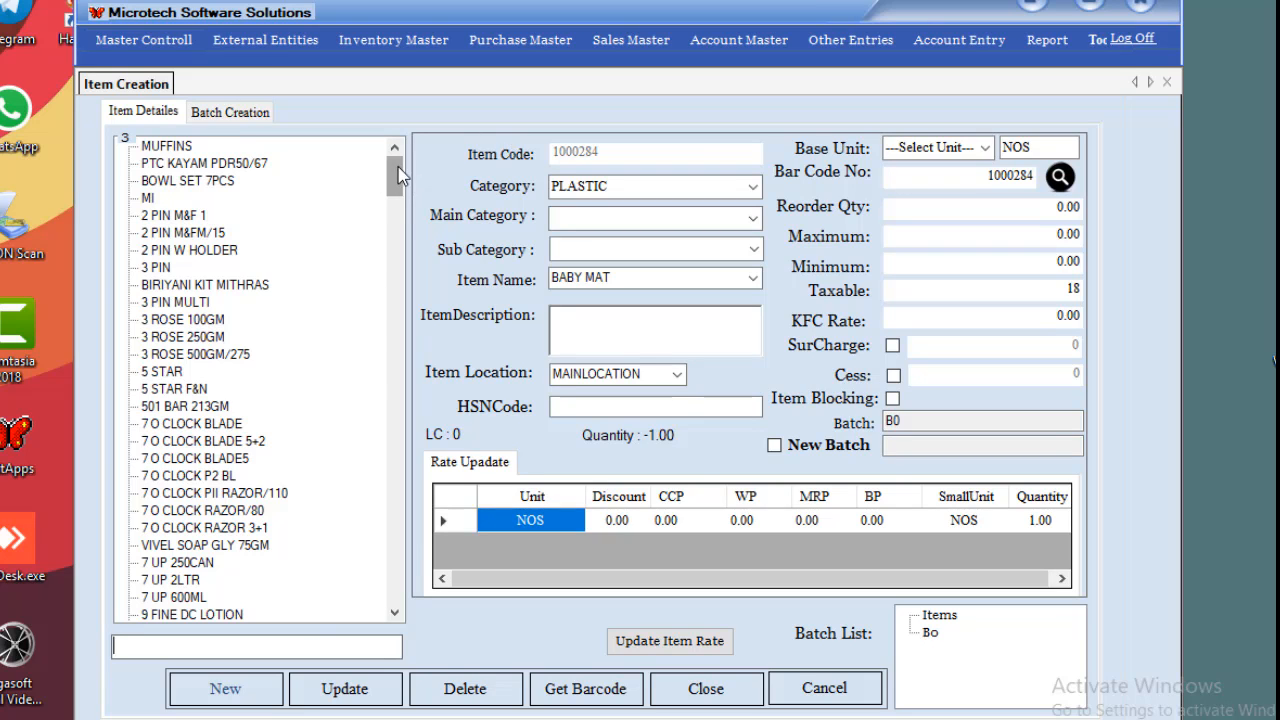
Replace the barcode with 1012847 and look up that item.
double_click(951, 175)
key("BackSpace")
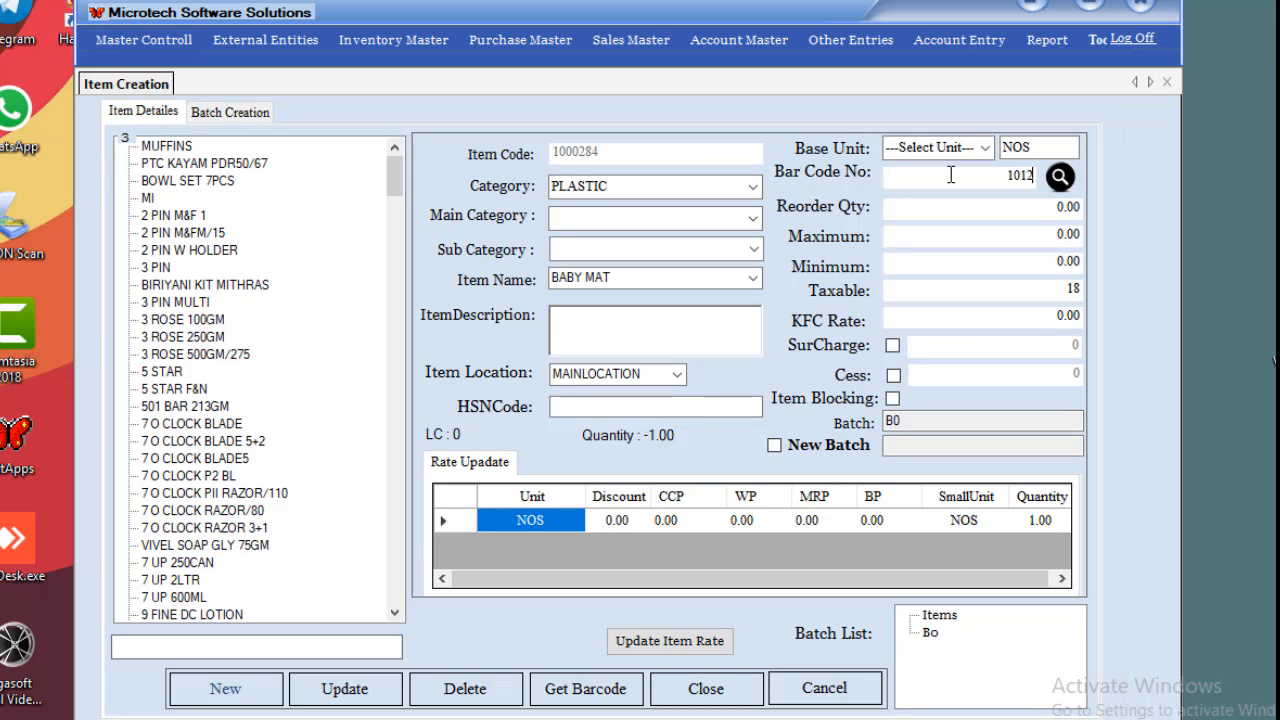
type("1012847")
left_click(1060, 176)
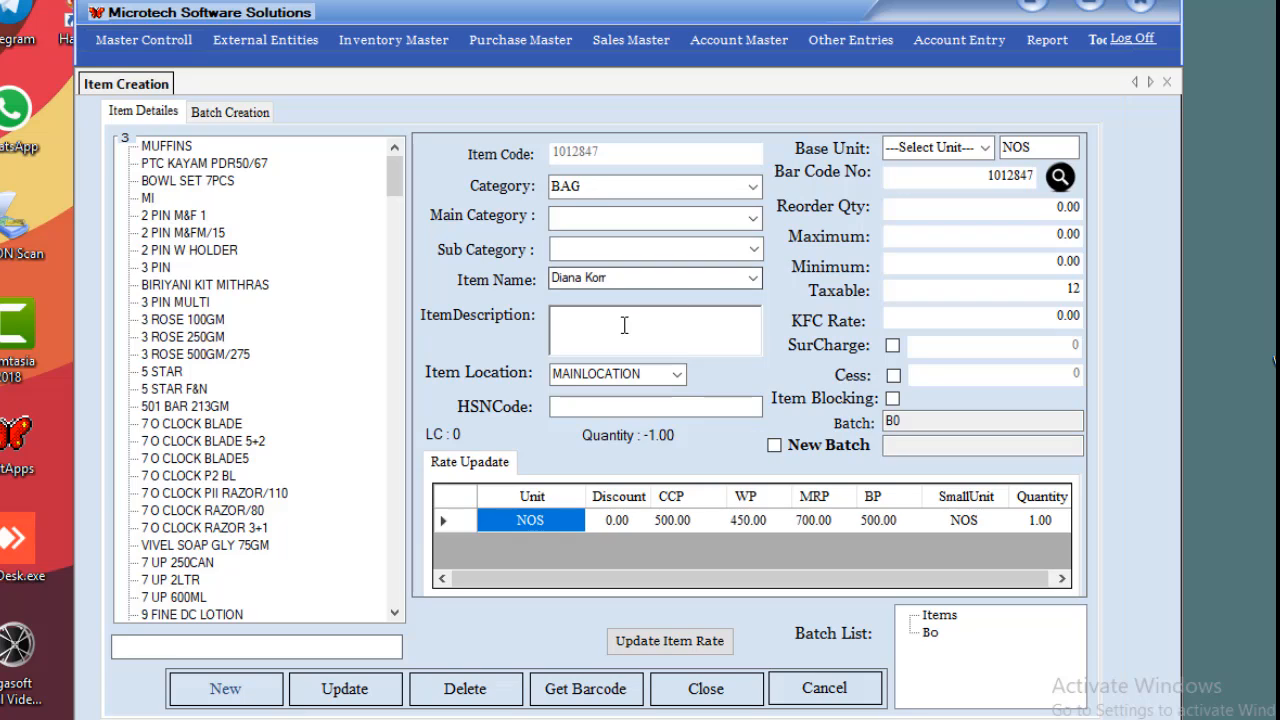
Select the BAG item's name, cancel the loaded item and close Item Creation.
left_click(632, 278)
left_click(632, 278)
left_click_drag(633, 278, 550, 280)
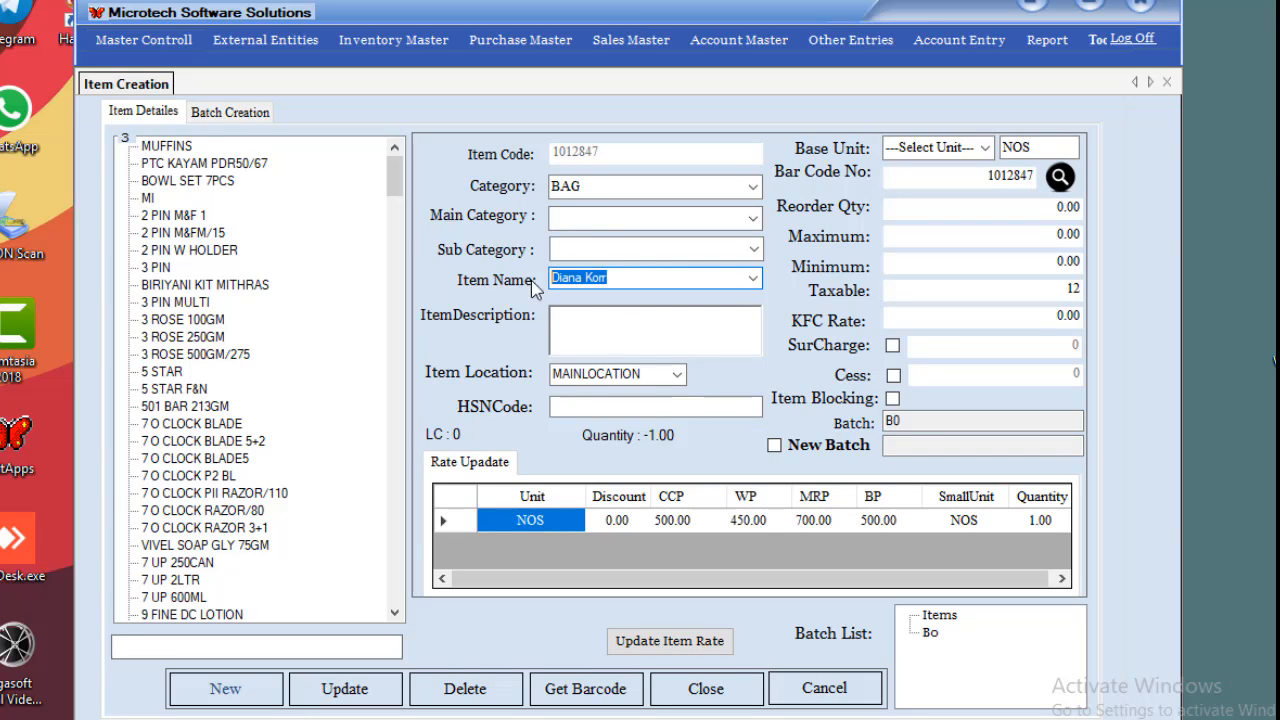
left_click(795, 687)
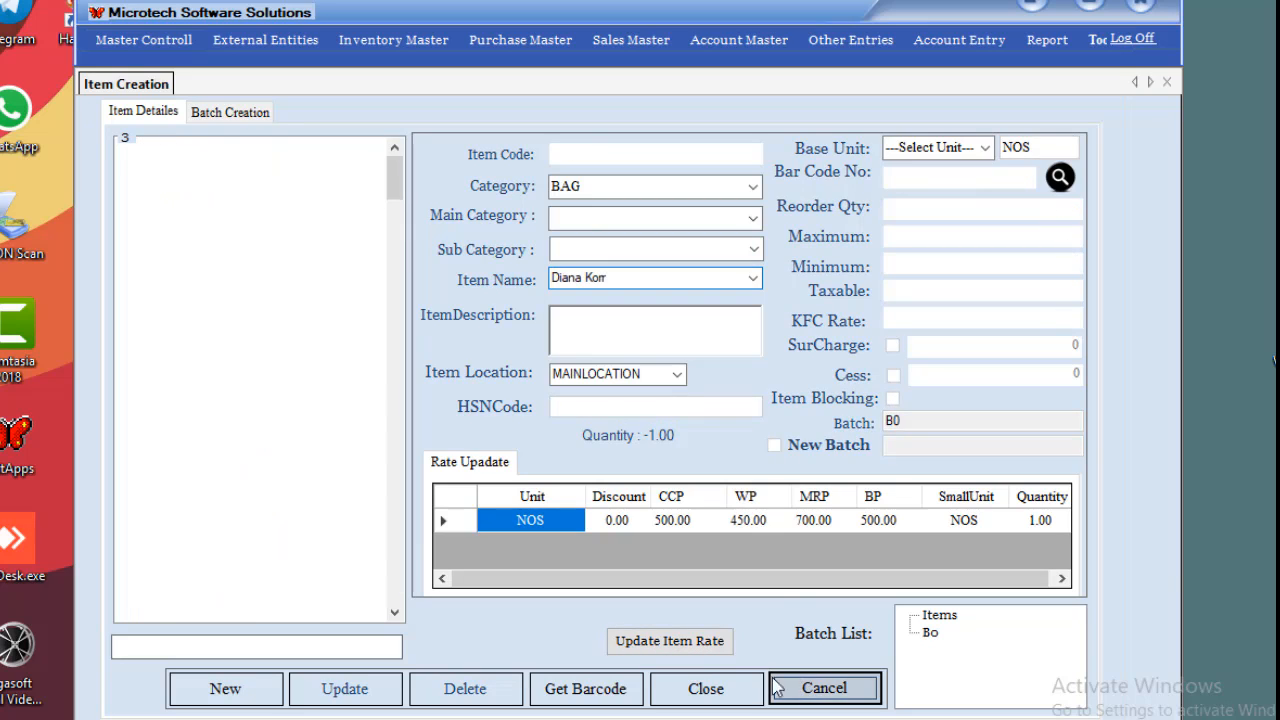
left_click(718, 689)
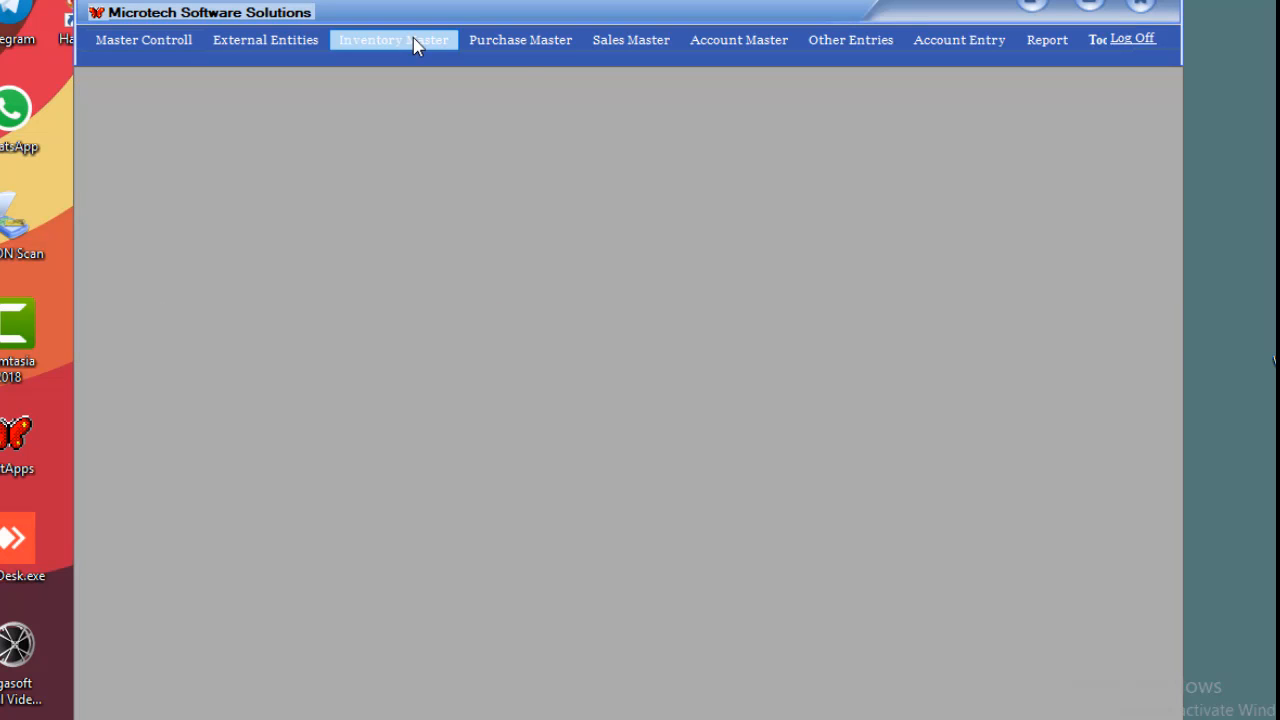
In the Tax Master, view the 5 percent rate, GST type and root Tax entry.
left_click(414, 42)
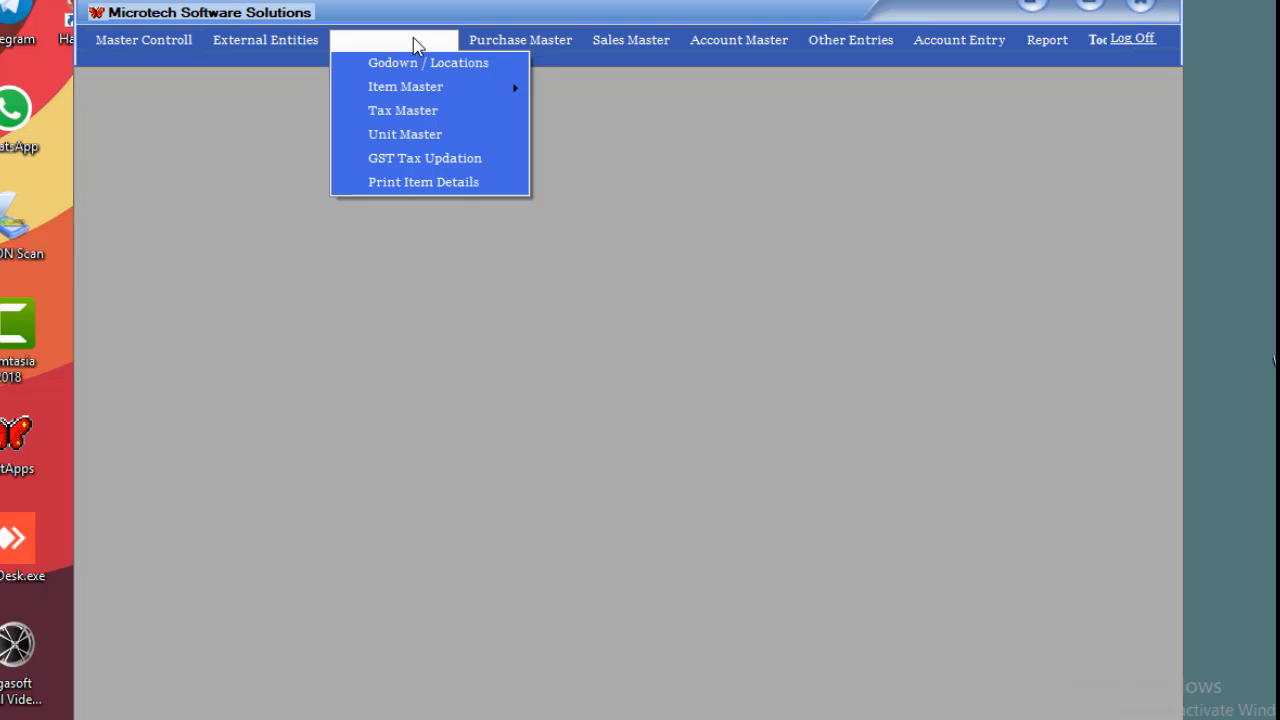
left_click(418, 114)
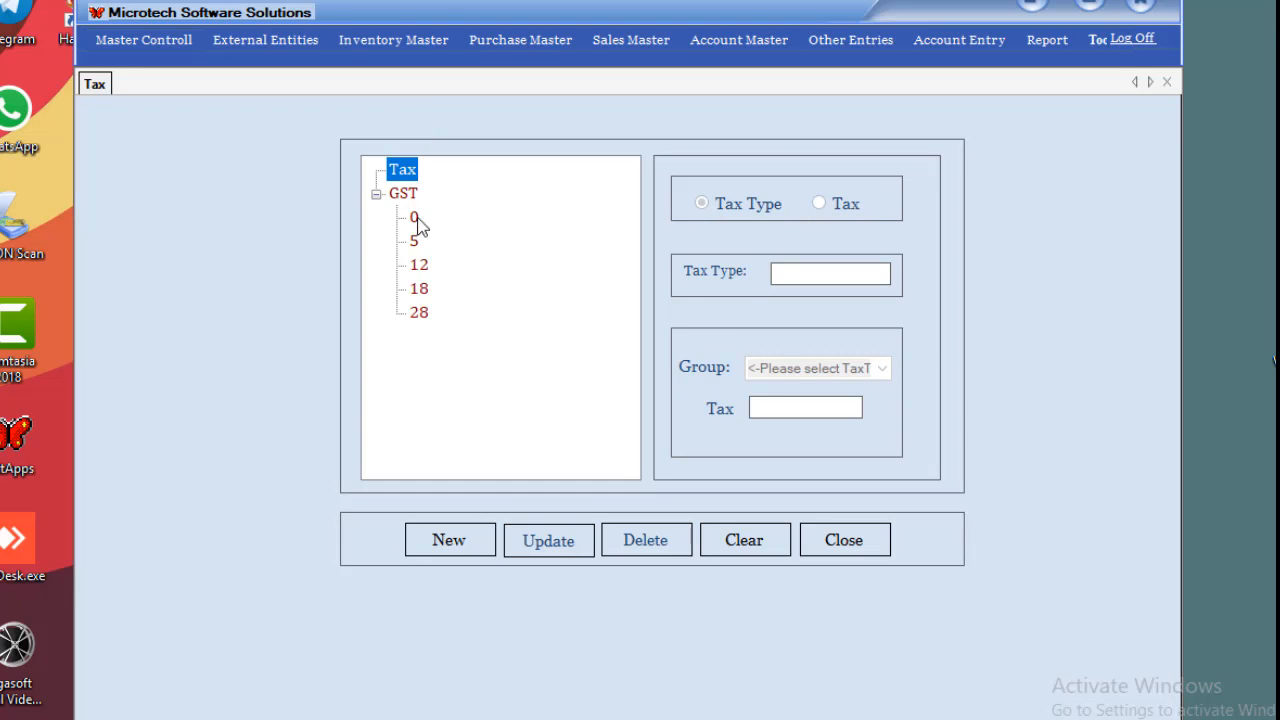
left_click(414, 240)
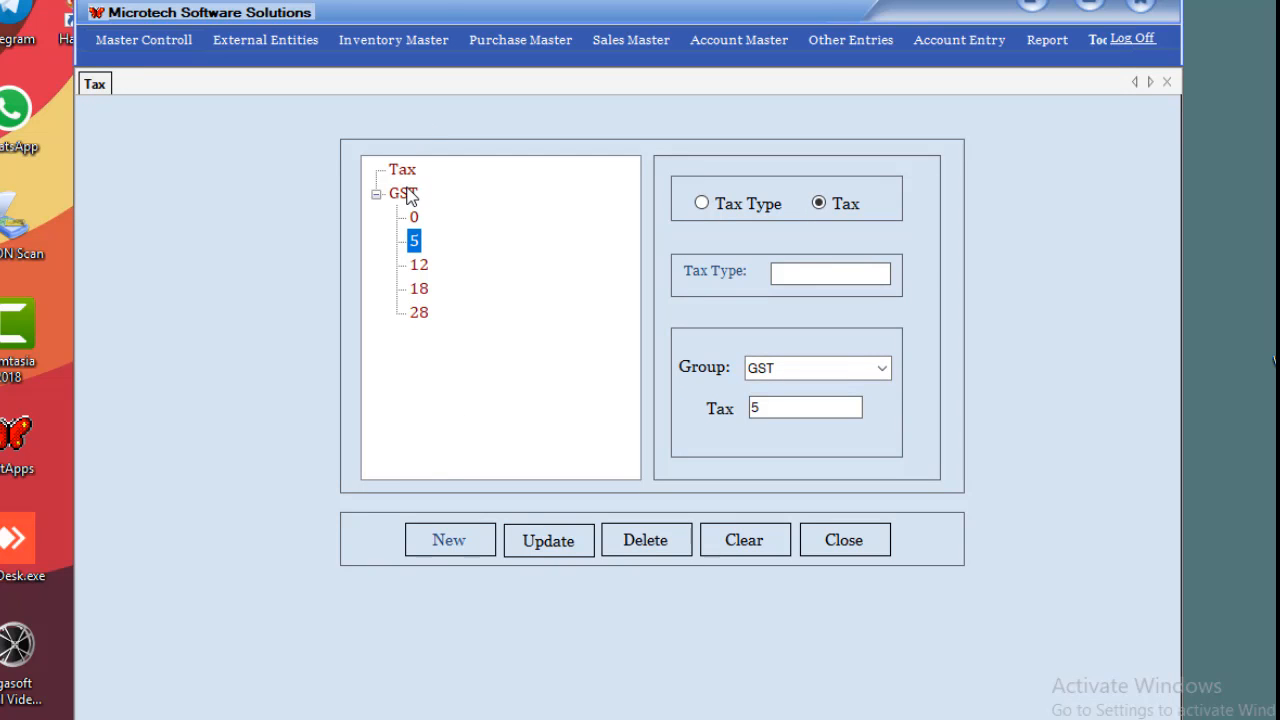
left_click(404, 193)
left_click(405, 170)
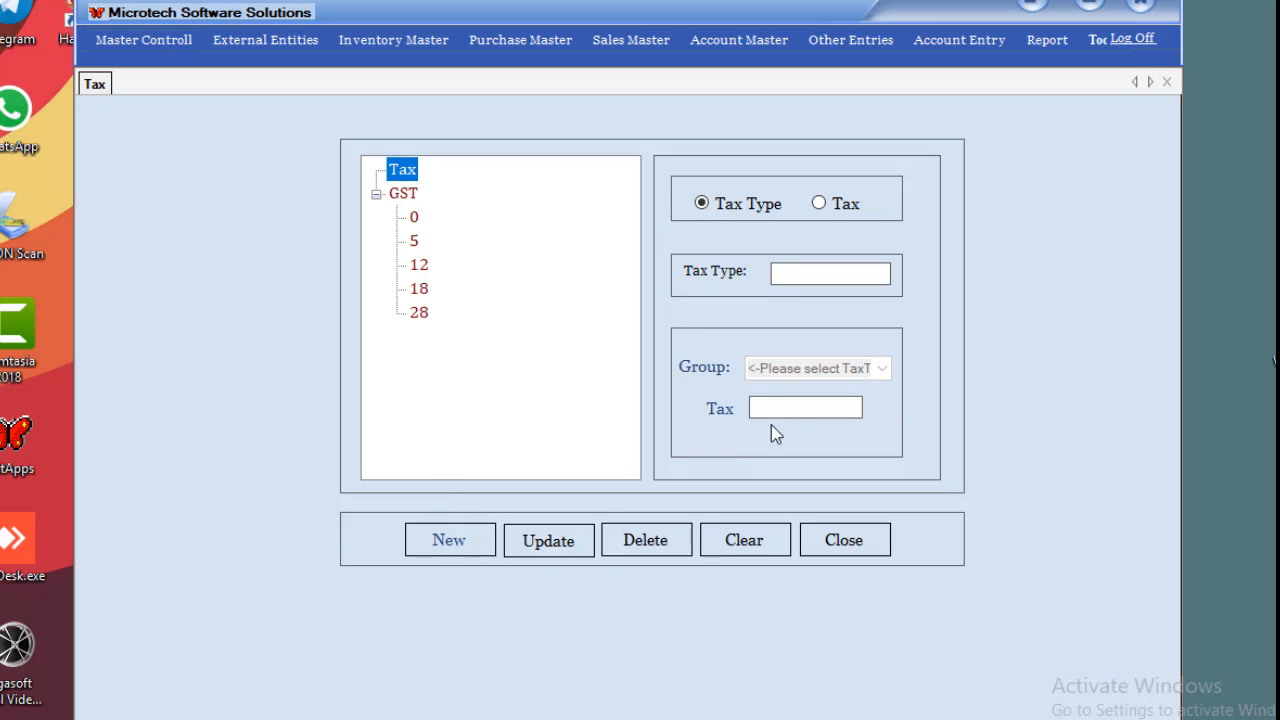
left_click(802, 270)
left_click(368, 44)
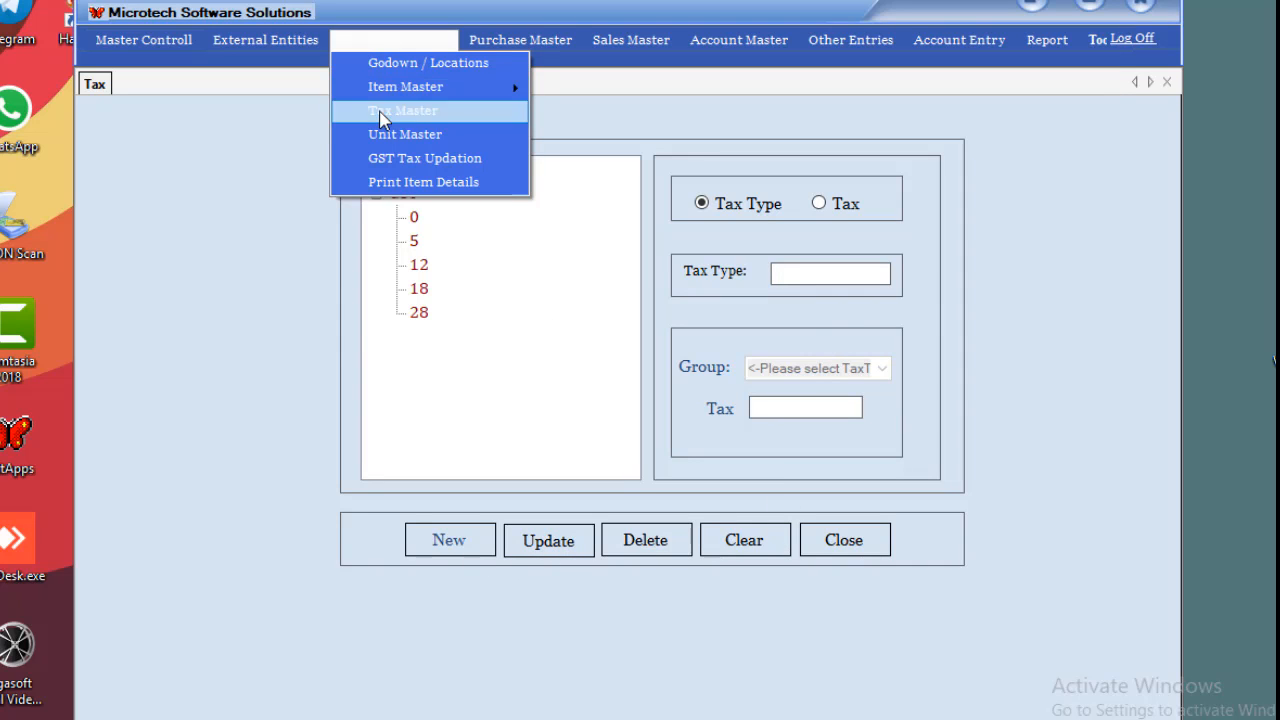
Open the Unit Master, view the MTRS unit, then close the Unit and Tax forms.
left_click(380, 134)
left_click(396, 203)
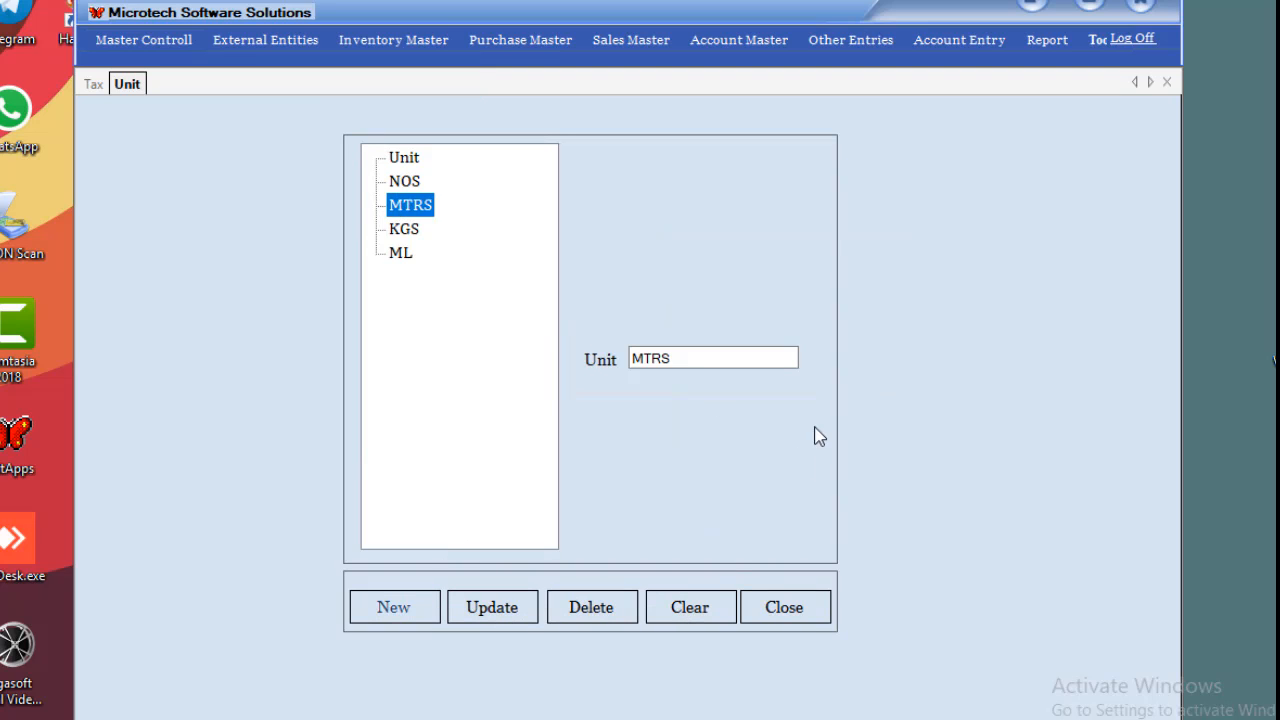
left_click(1166, 84)
left_click(1166, 84)
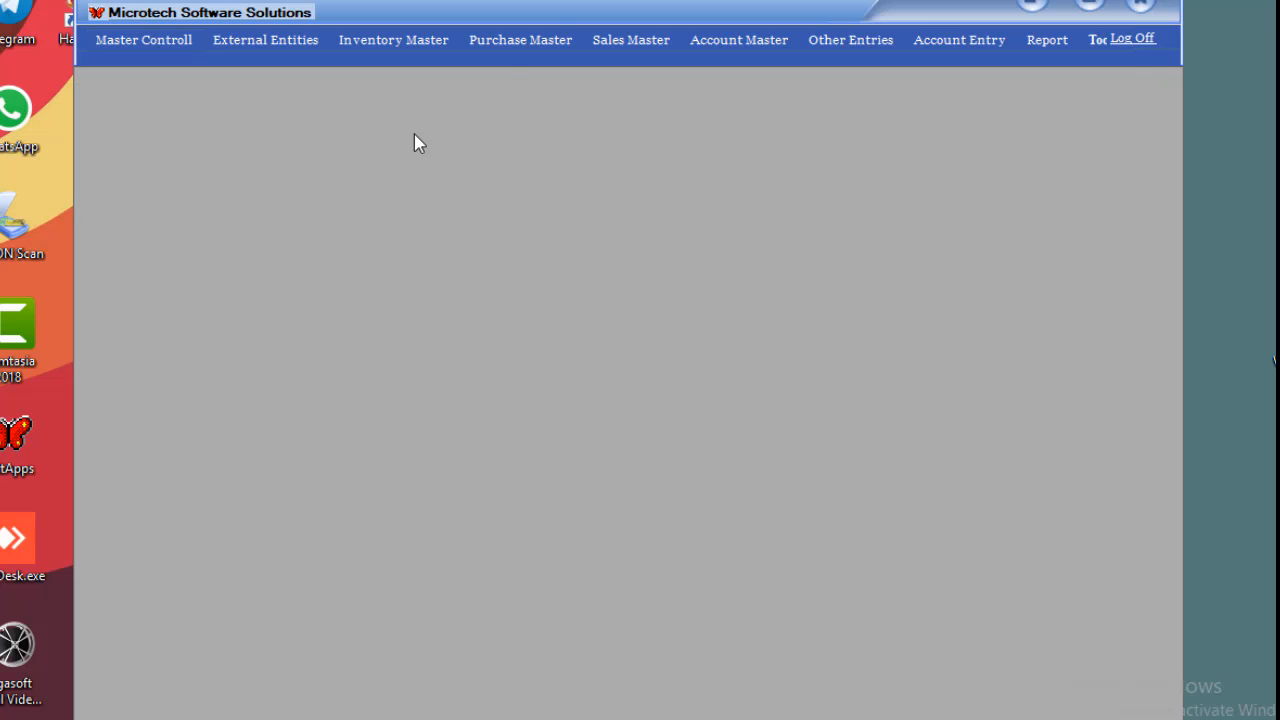
Start a new purchase with supplier AADIYA BUSINESS and invoice number 123AB.
left_click(527, 42)
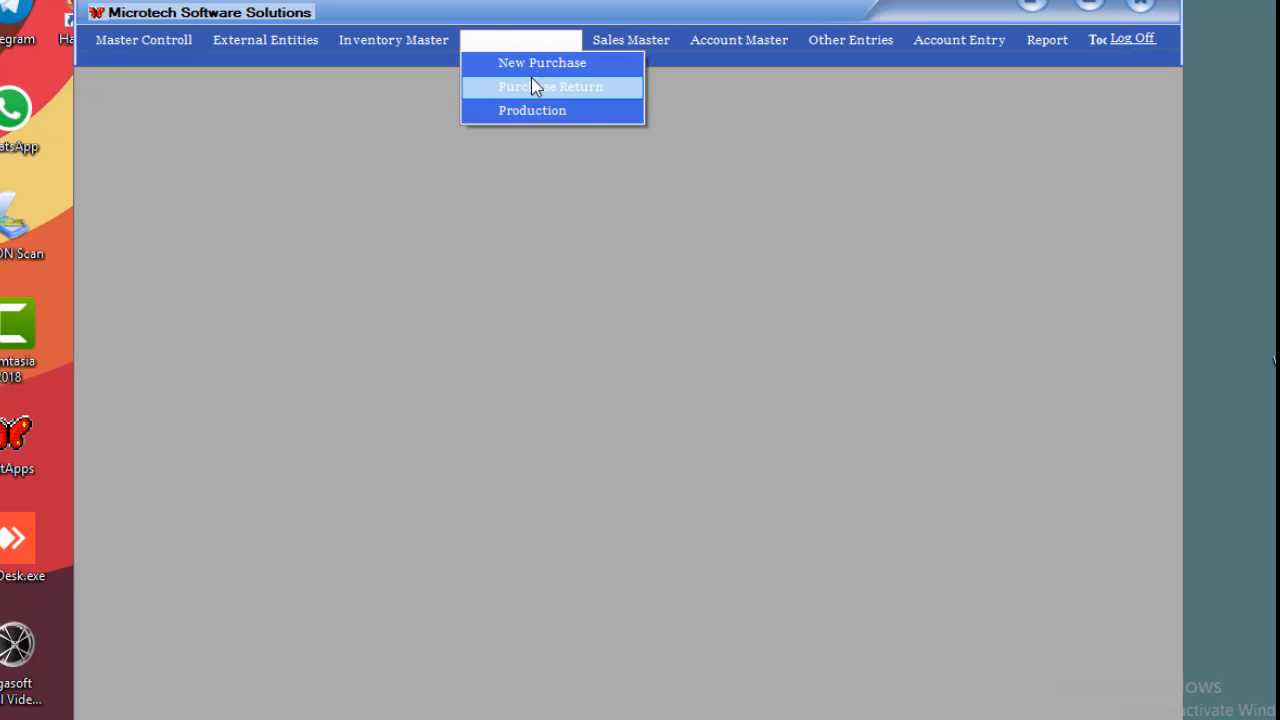
left_click(540, 66)
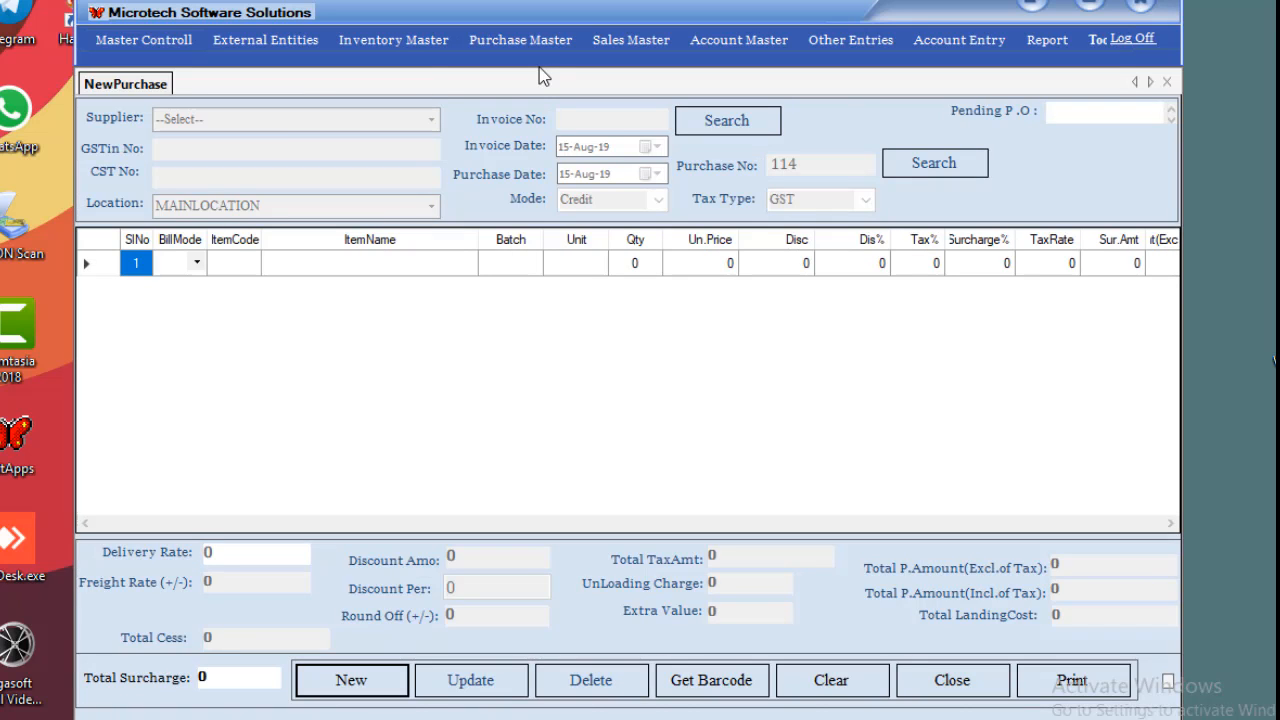
left_click(314, 683)
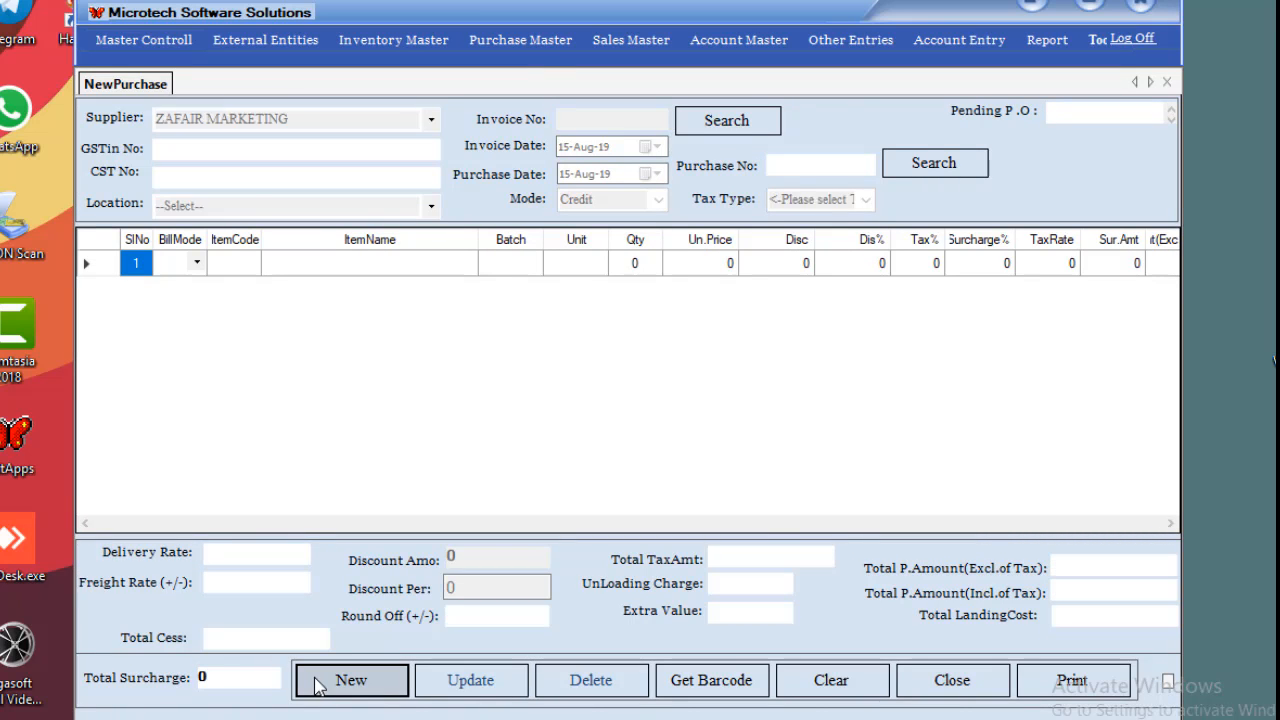
left_click(430, 122)
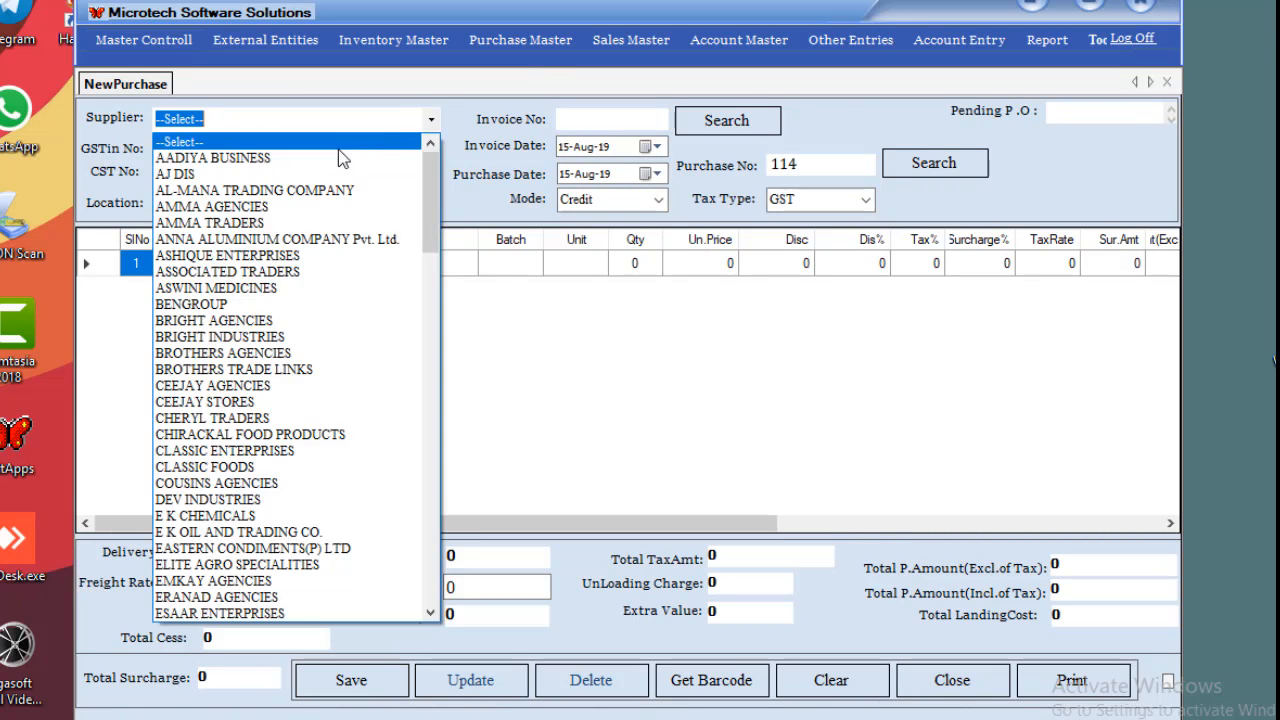
left_click(330, 159)
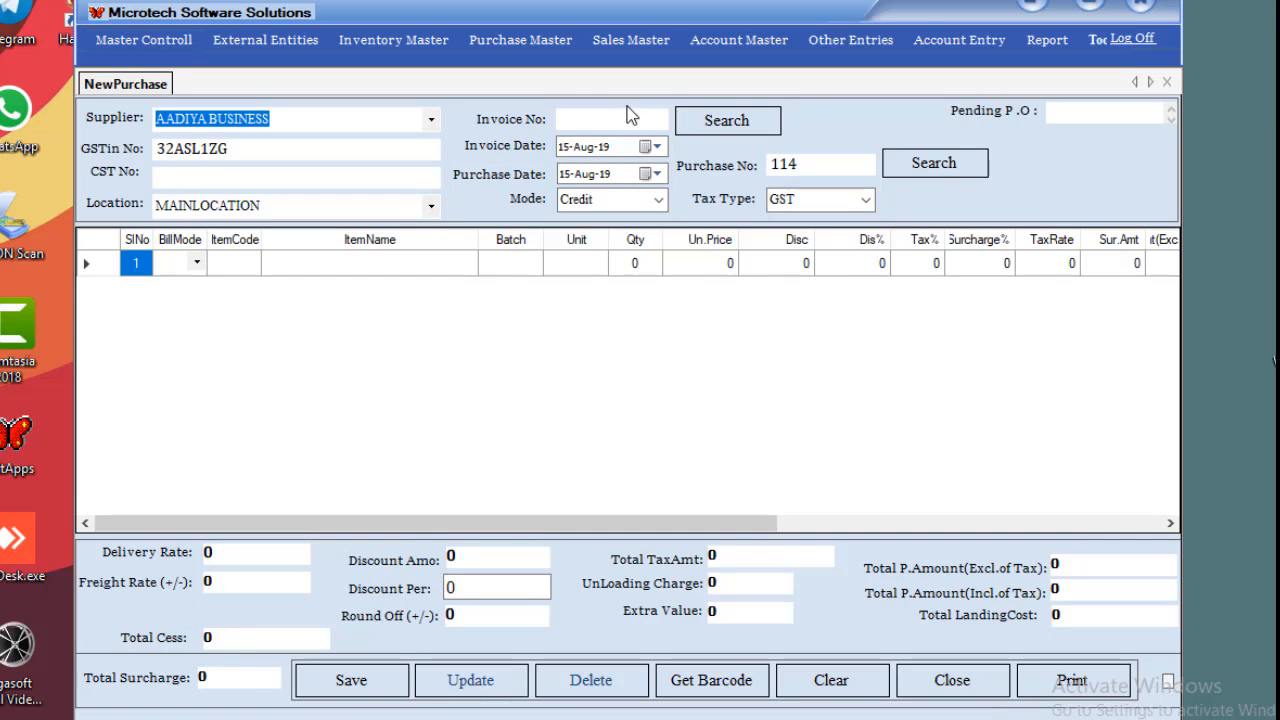
left_click(603, 121)
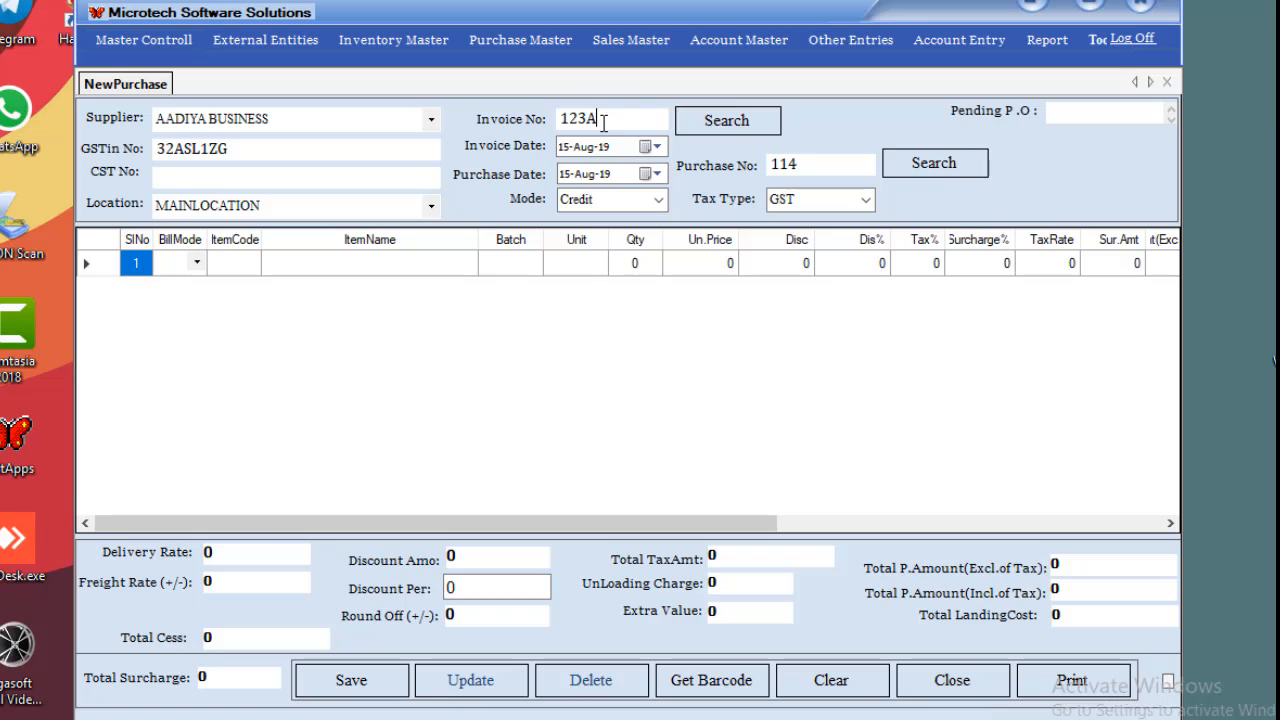
Set invoice and purchase dates to 08-Aug-19, payment mode Cash, location MAINLOCATION.
left_click(590, 147)
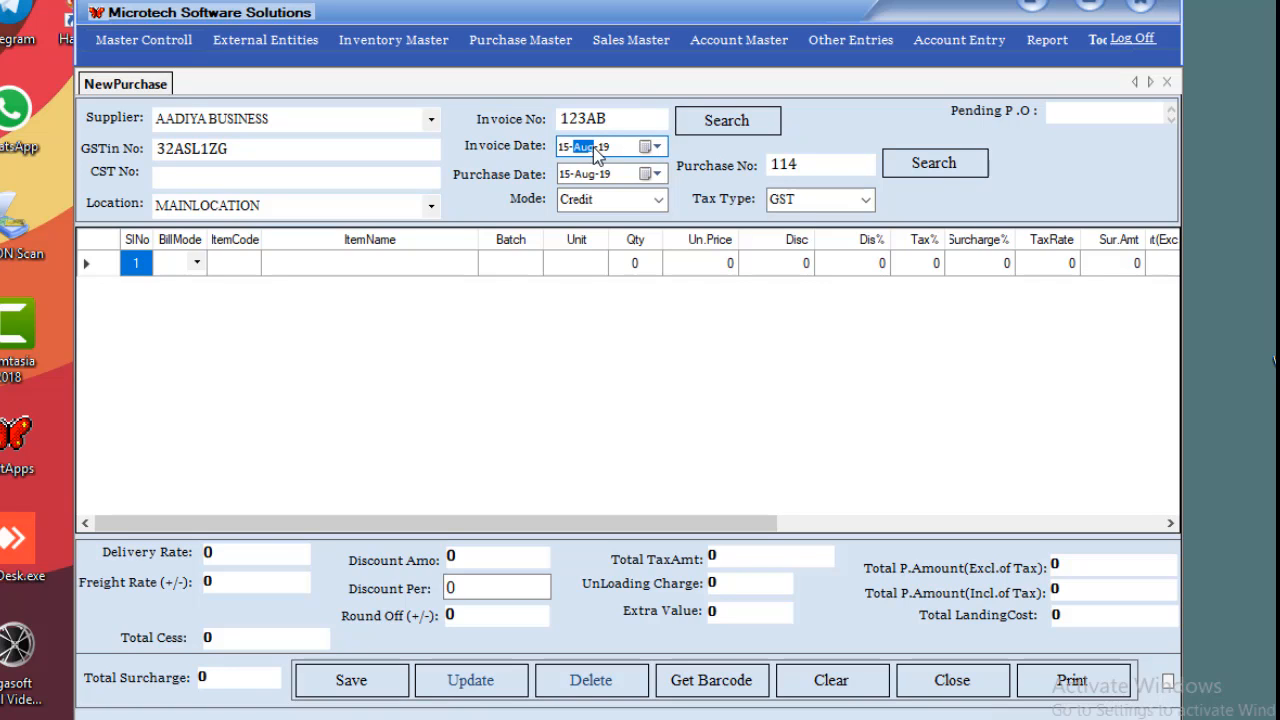
left_click(651, 147)
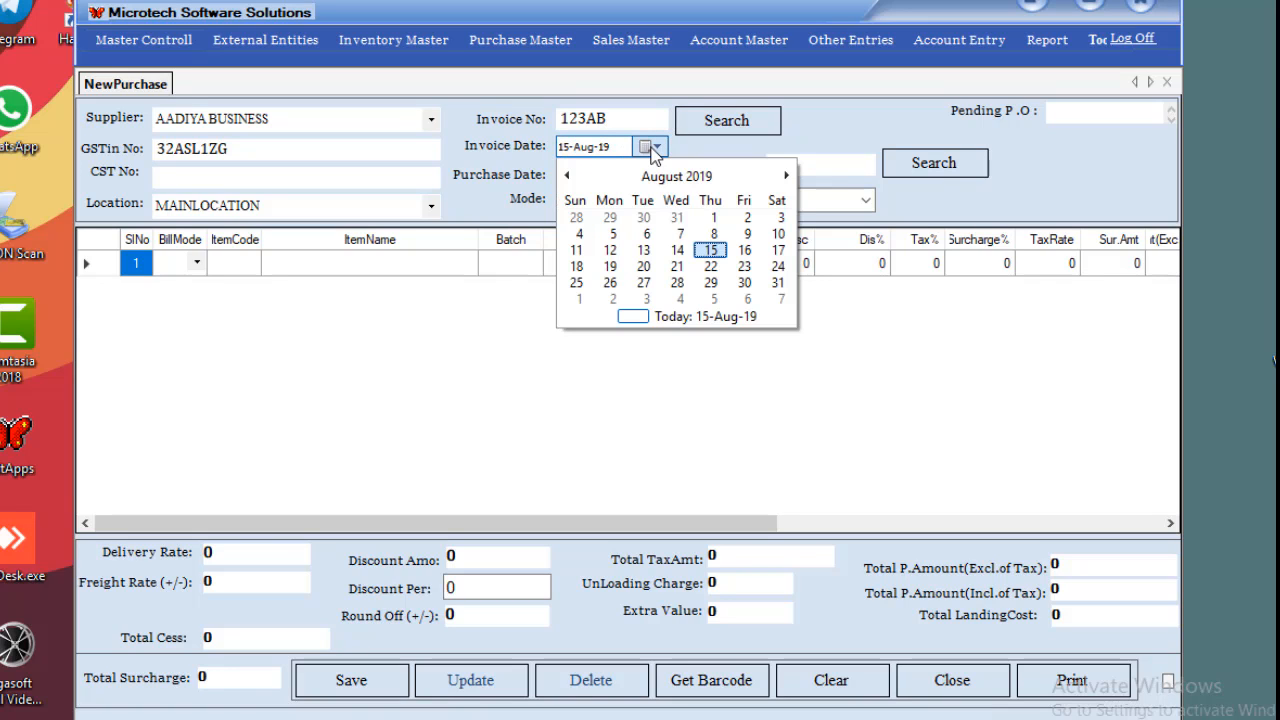
left_click(713, 233)
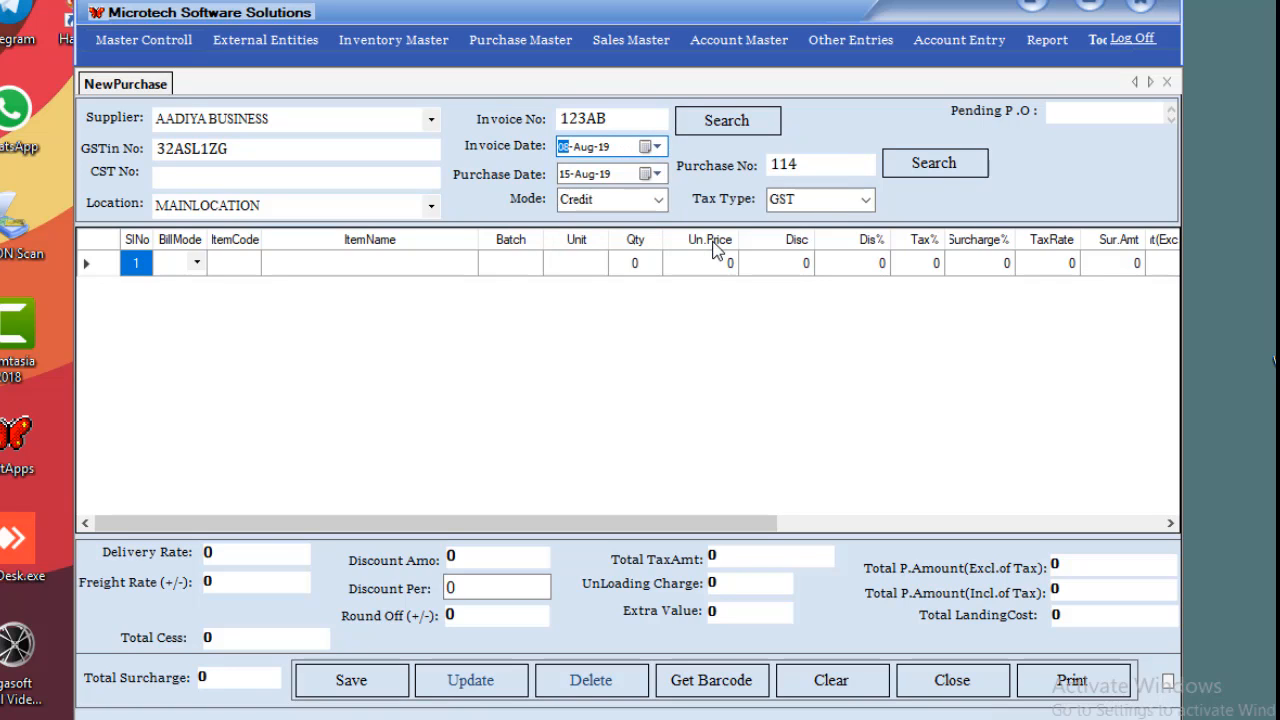
left_click(655, 174)
left_click(714, 261)
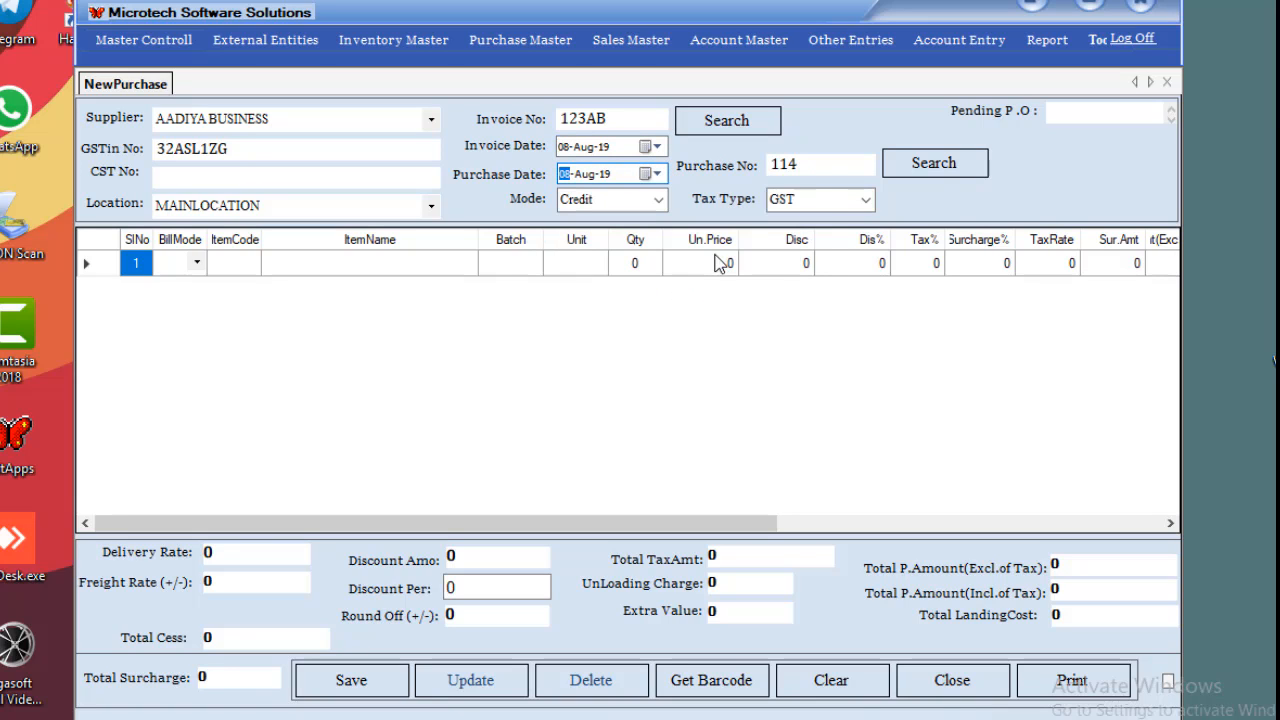
left_click(808, 165)
left_click(659, 199)
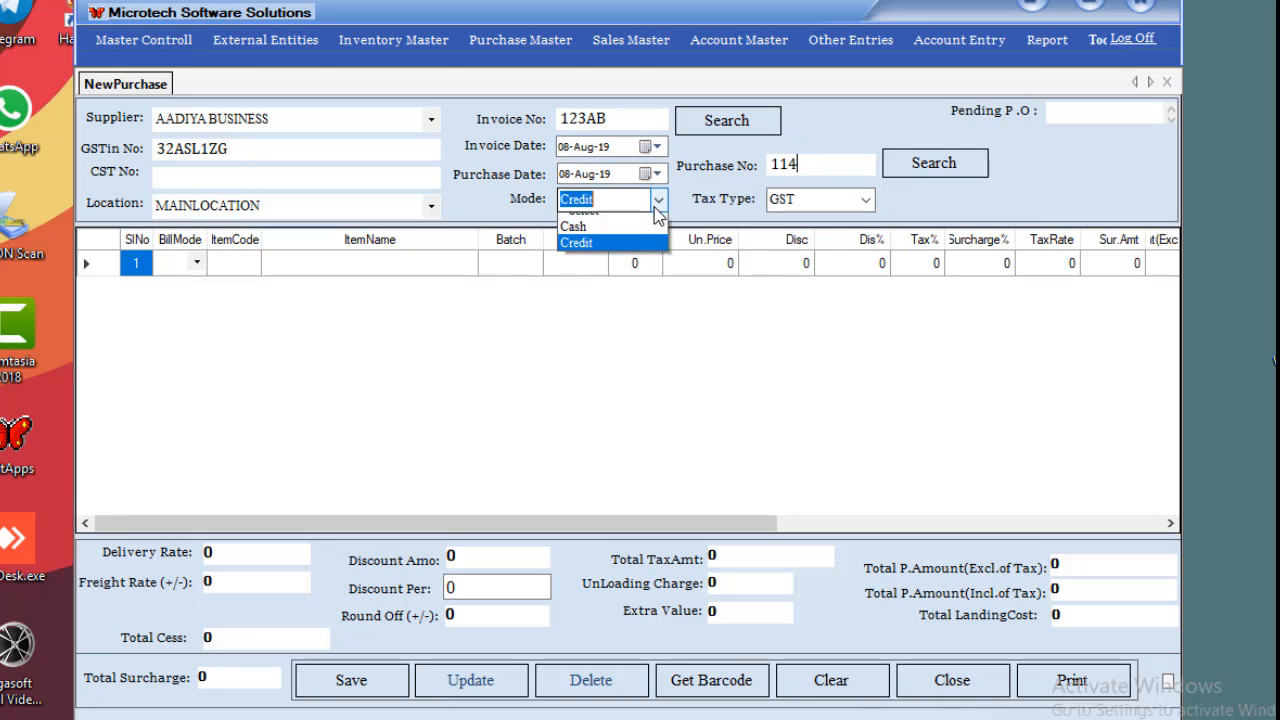
left_click(620, 245)
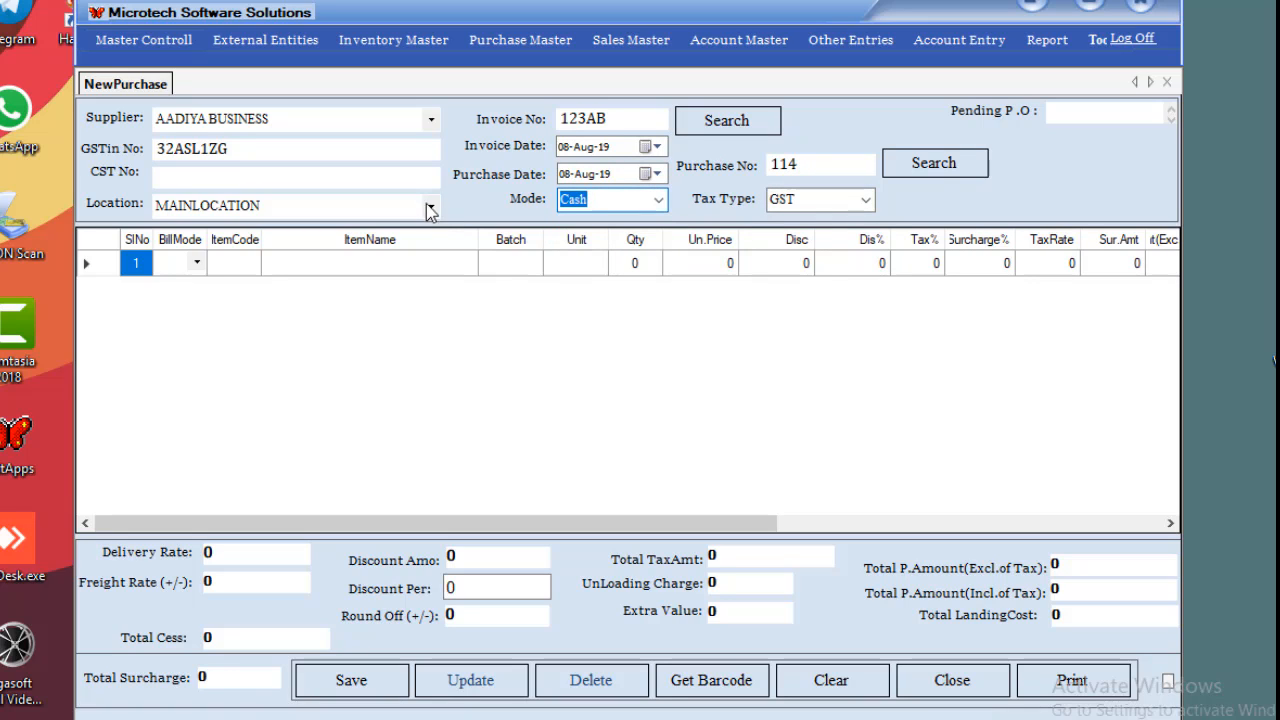
left_click(431, 205)
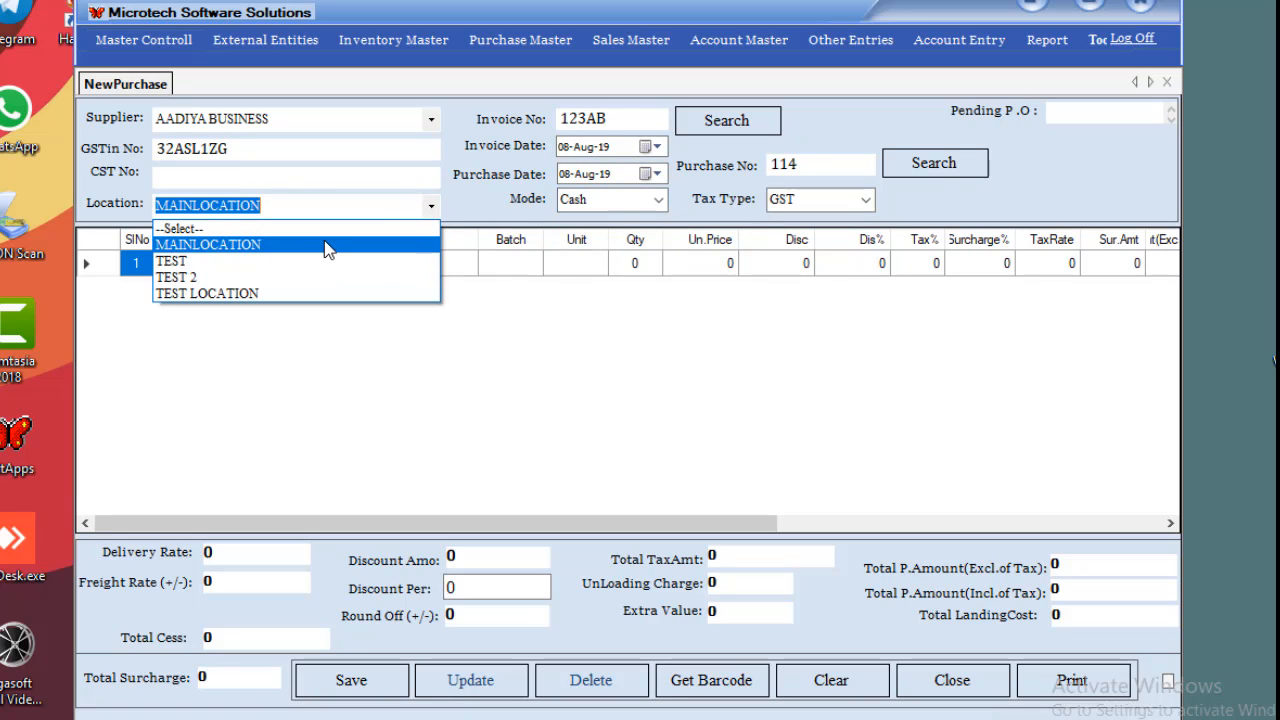
left_click(326, 247)
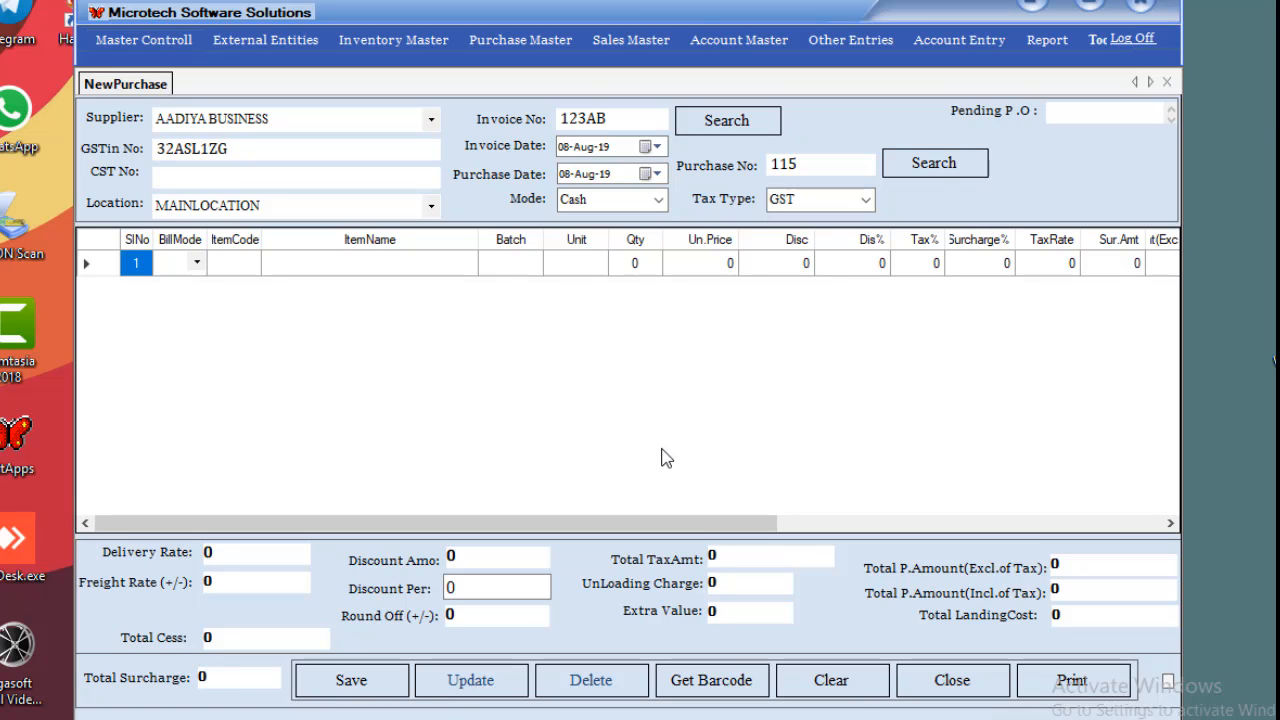
Pick Diana Korr (code 1012847) from the 'dia' matches for the first purchase row.
left_click(398, 263)
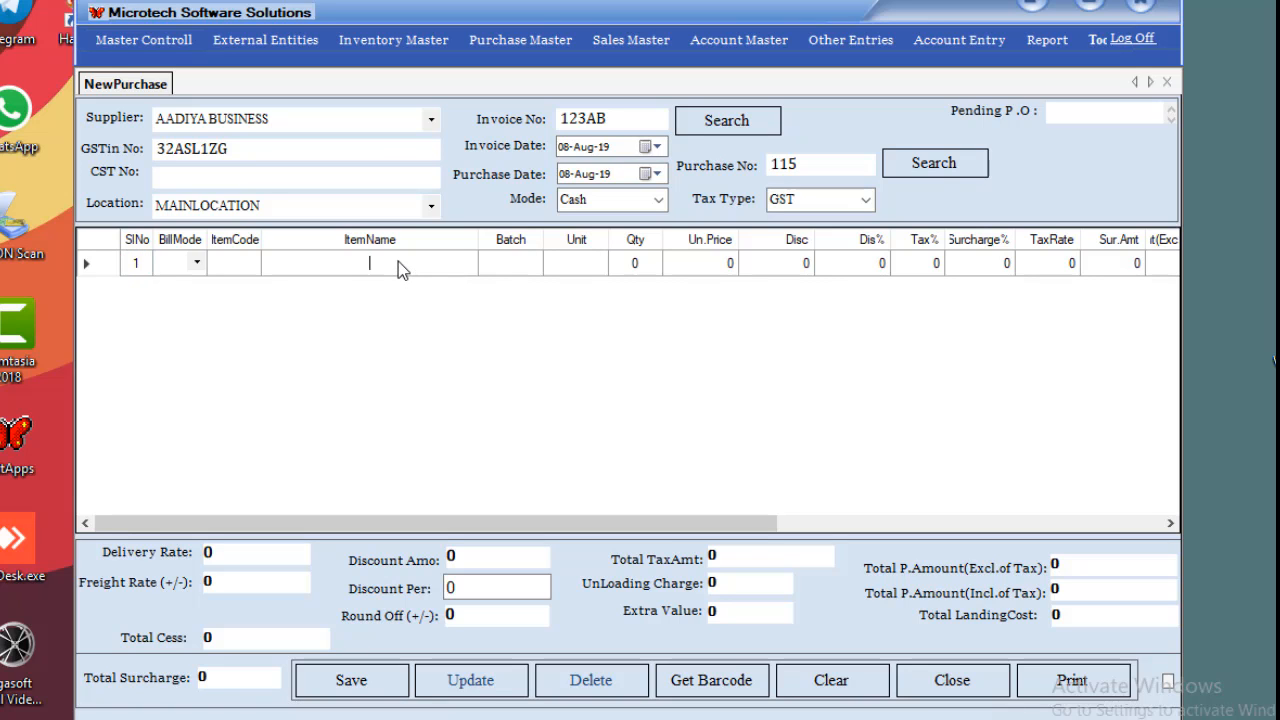
key("Return")
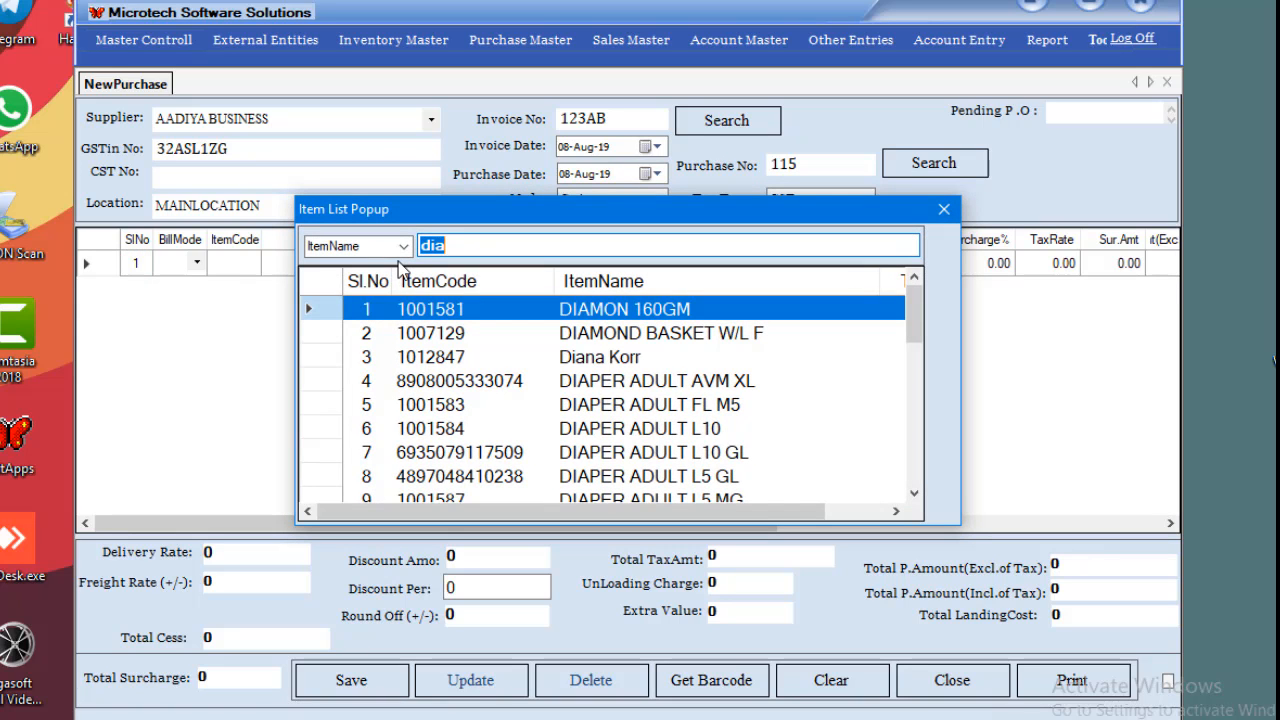
left_click(638, 358)
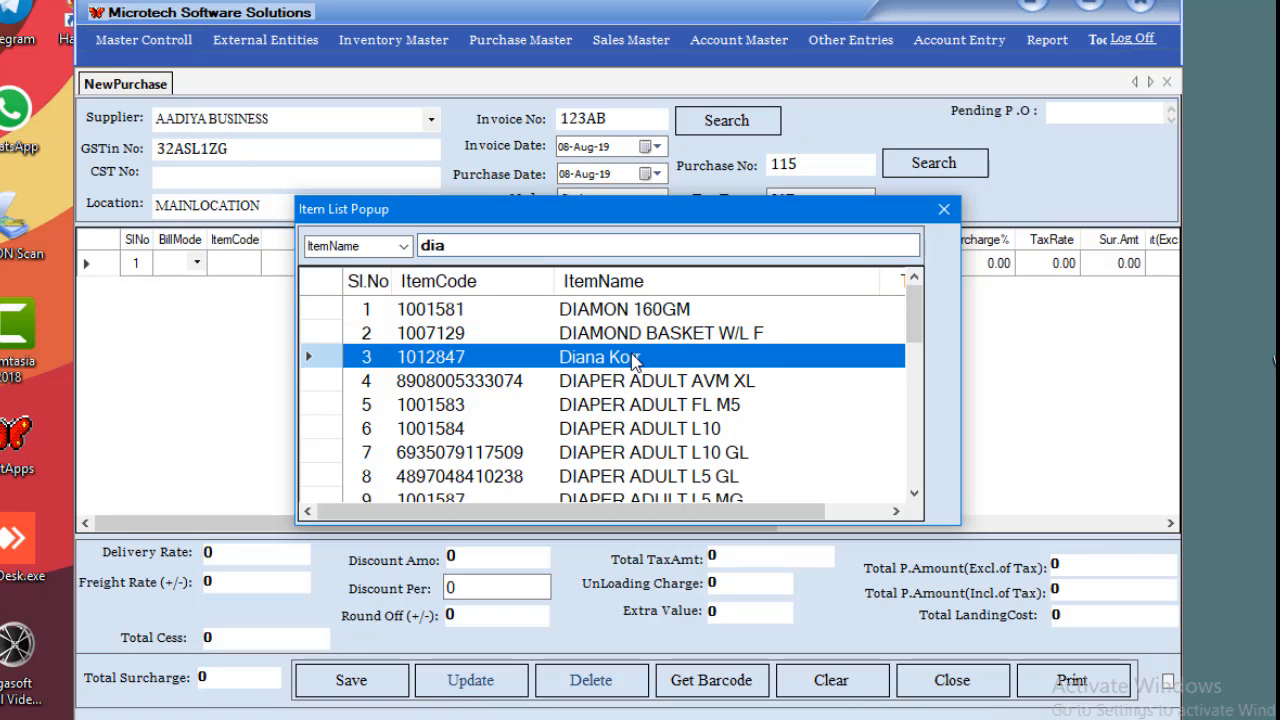
double_click(607, 362)
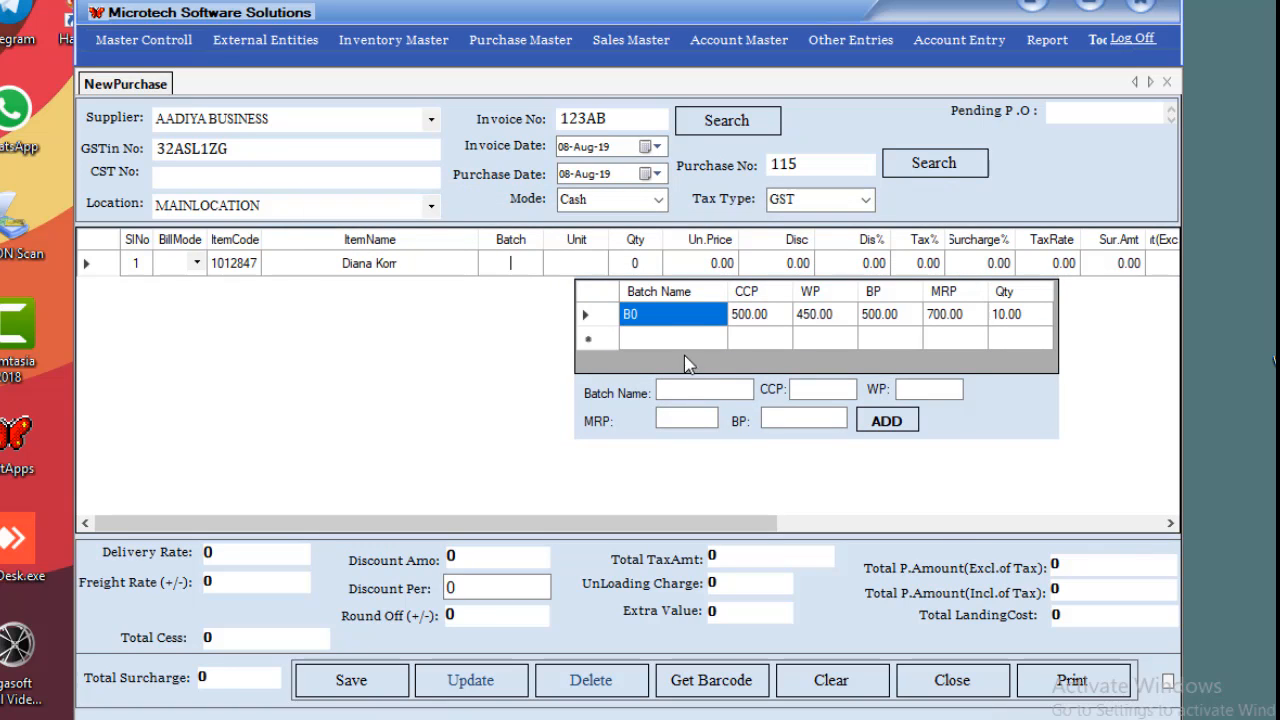
Enter batch b0, loading CCP 500, WP 450, MRP 700 and BP 500.
left_click(681, 392)
type("b0")
key("Return")
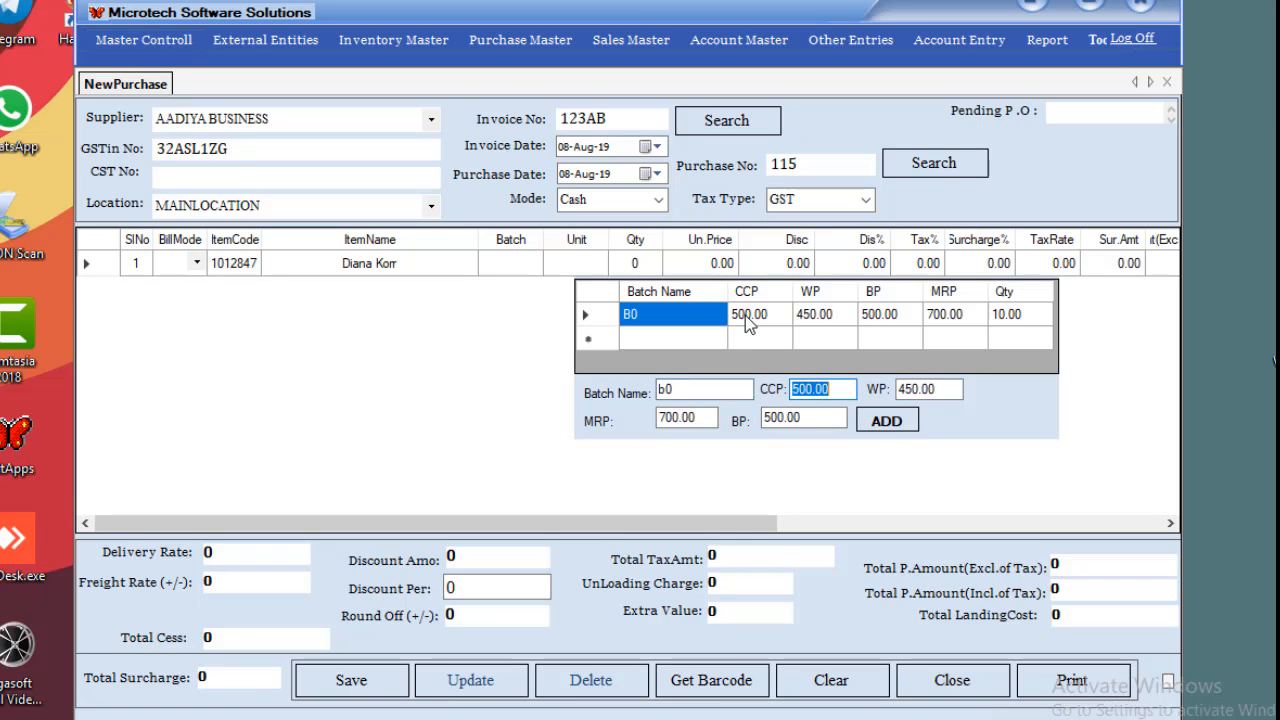
key("Return")
key("Return")
key("Return")
key("Return")
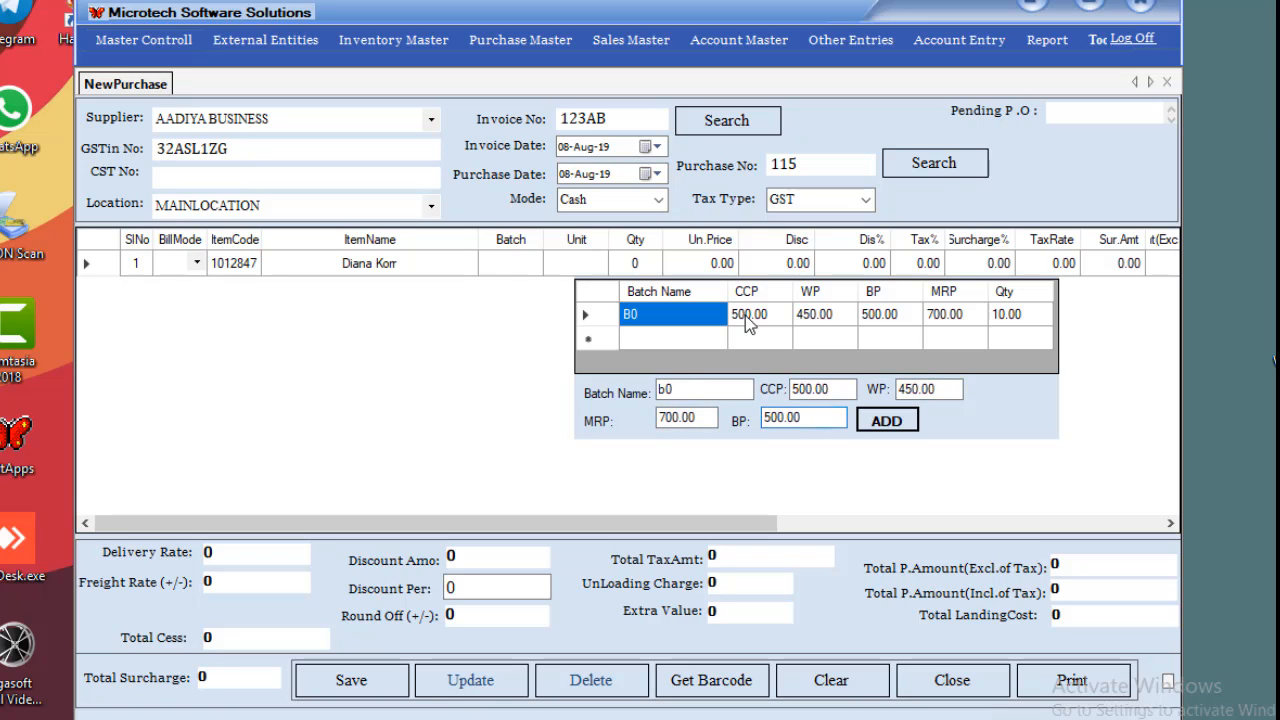
key("Return")
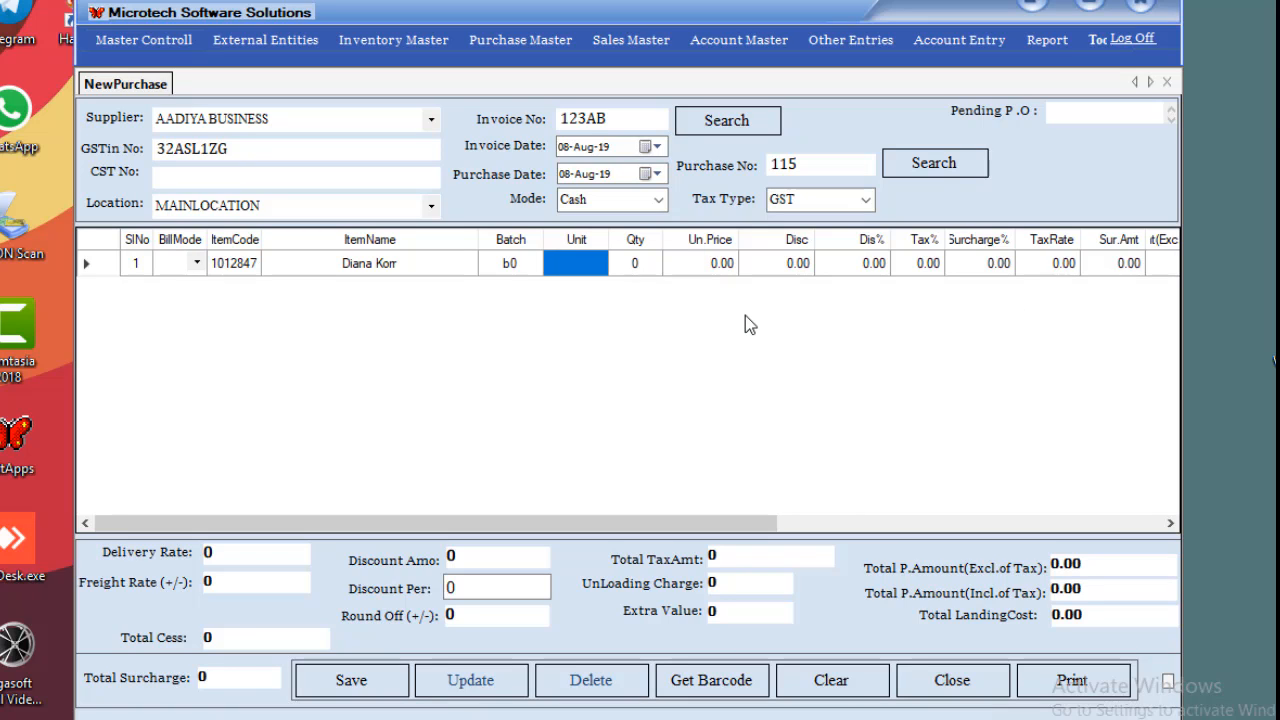
Enter quantity 10 and unit price 100 for Diana Korr in row 1.
key("Return")
type("10")
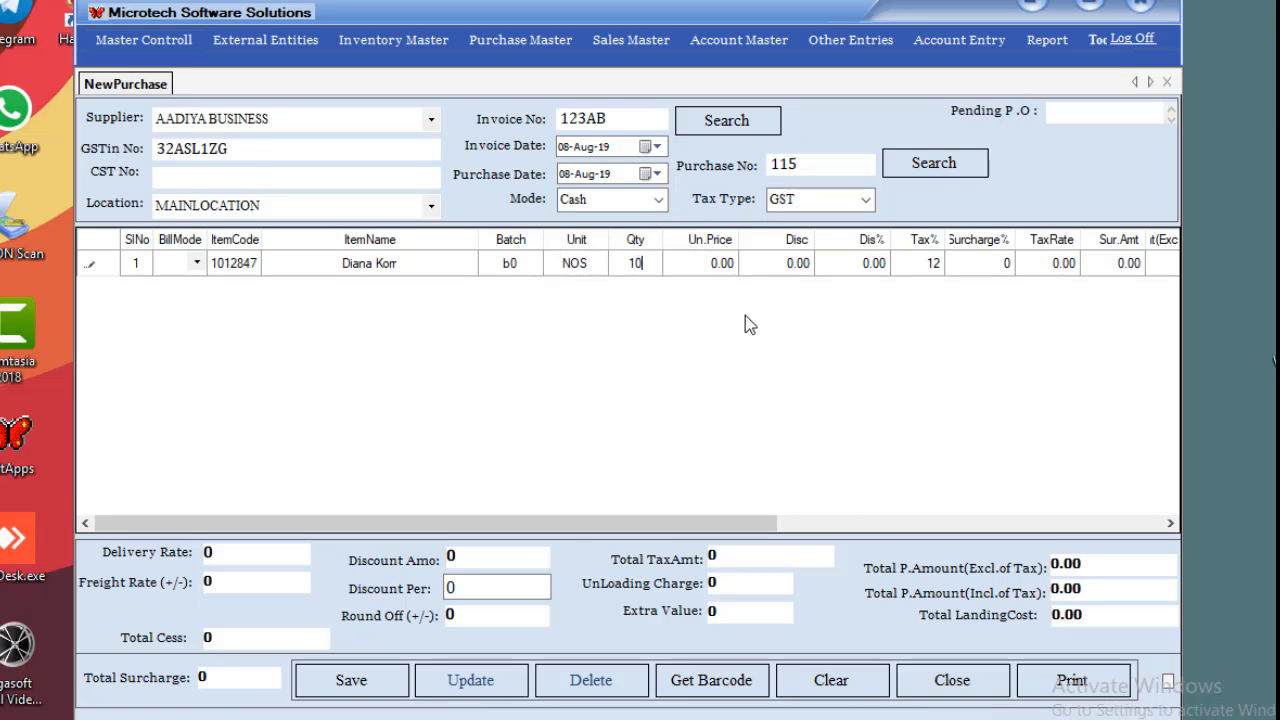
key("Return")
type("100")
key("Return")
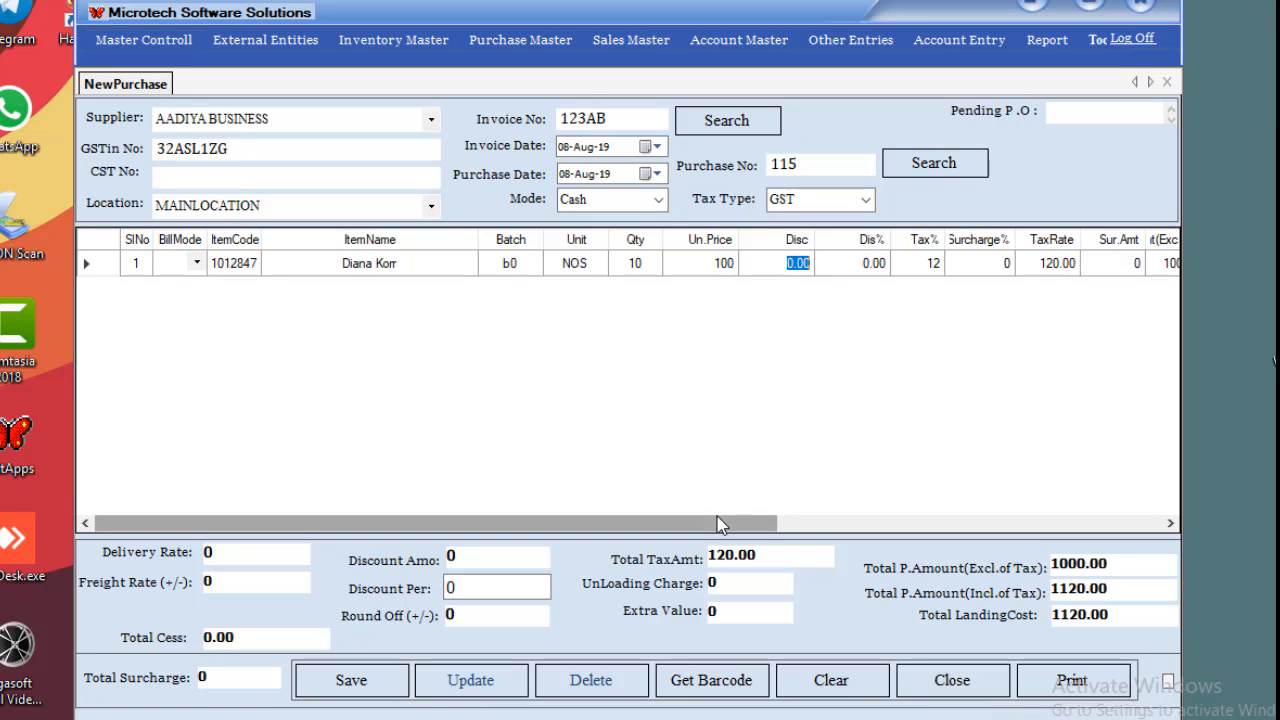
Clear row 1's unit price and set its net amount to 1120.
left_click_drag(722, 524, 1108, 524)
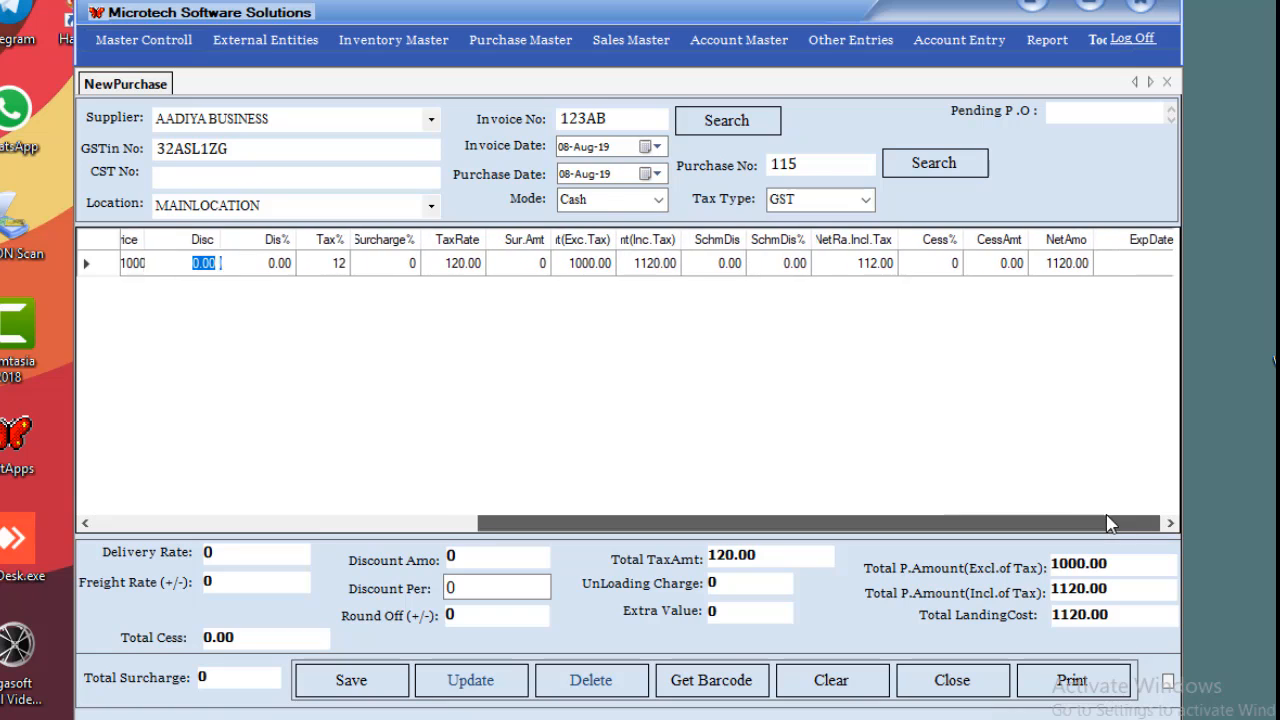
left_click(1065, 261)
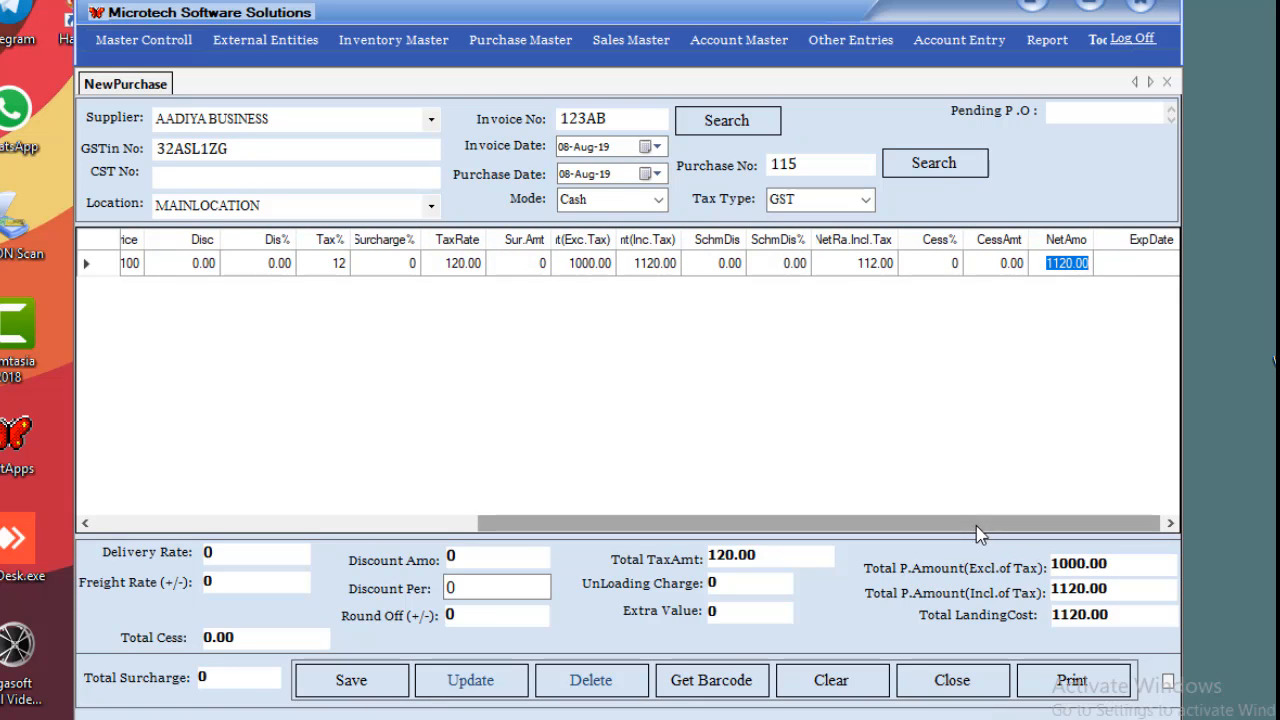
left_click_drag(977, 524, 594, 524)
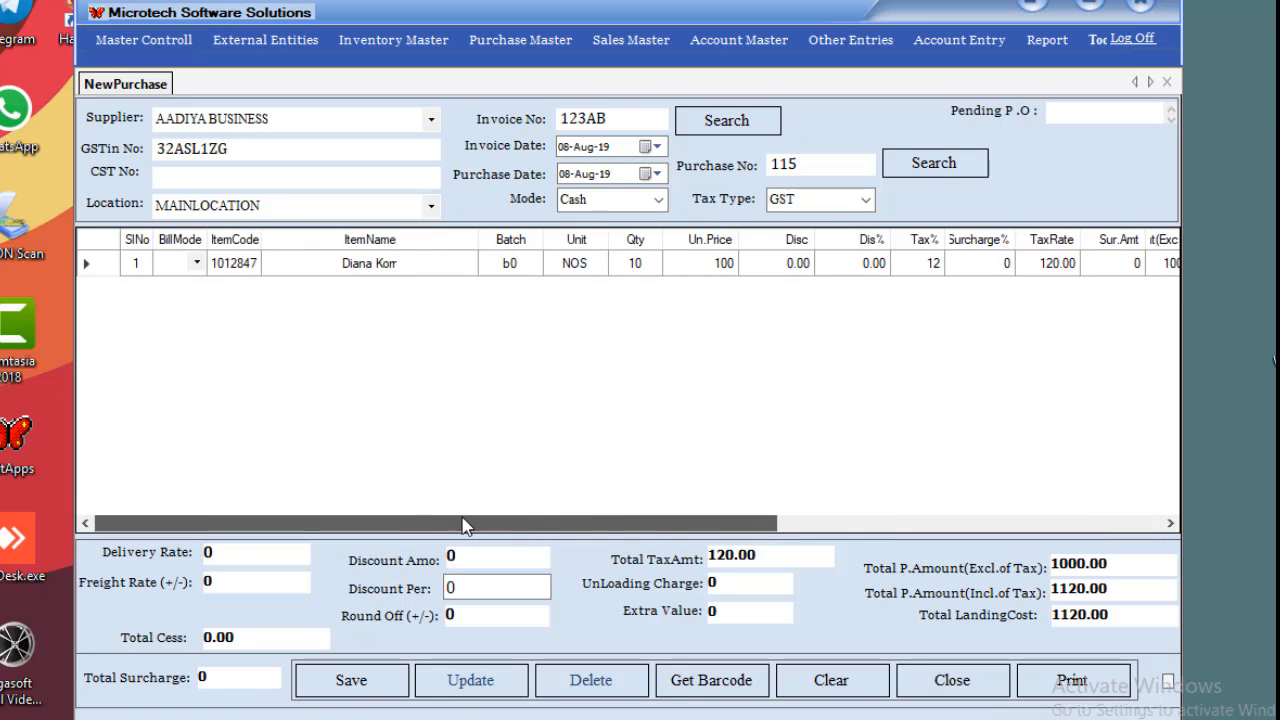
left_click(720, 264)
type("0")
key("Tab")
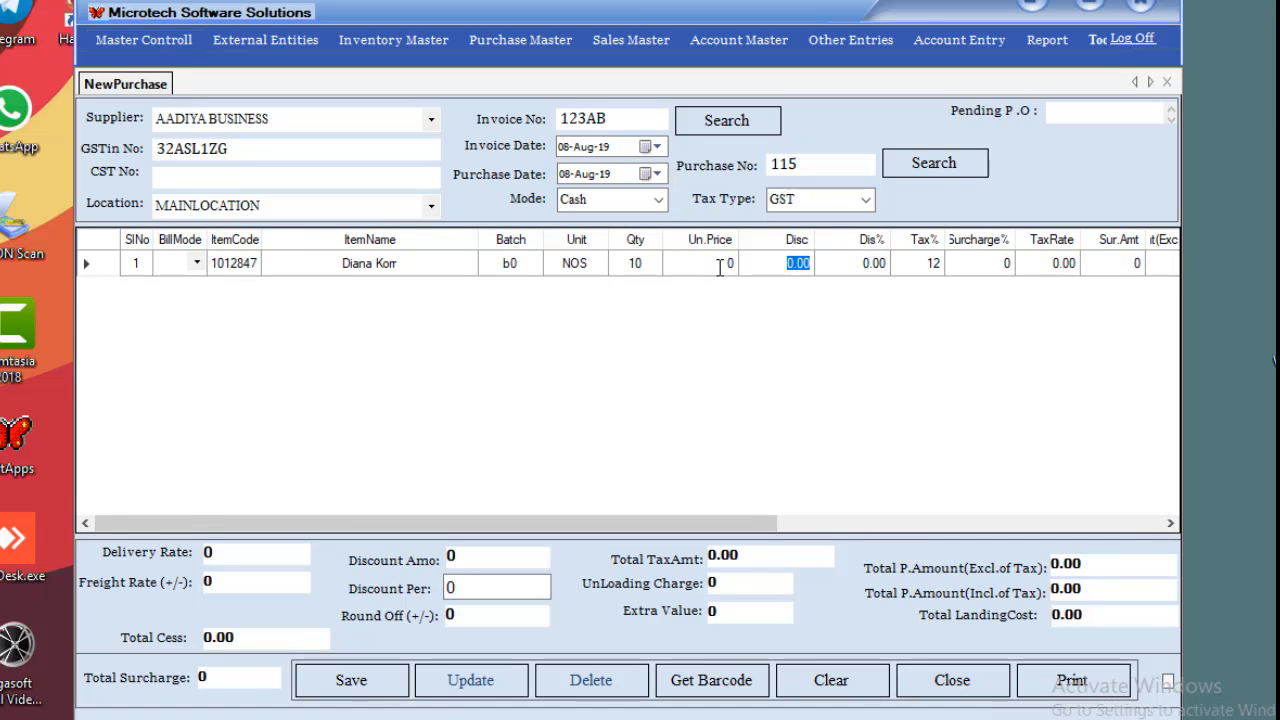
left_click_drag(738, 523, 1137, 518)
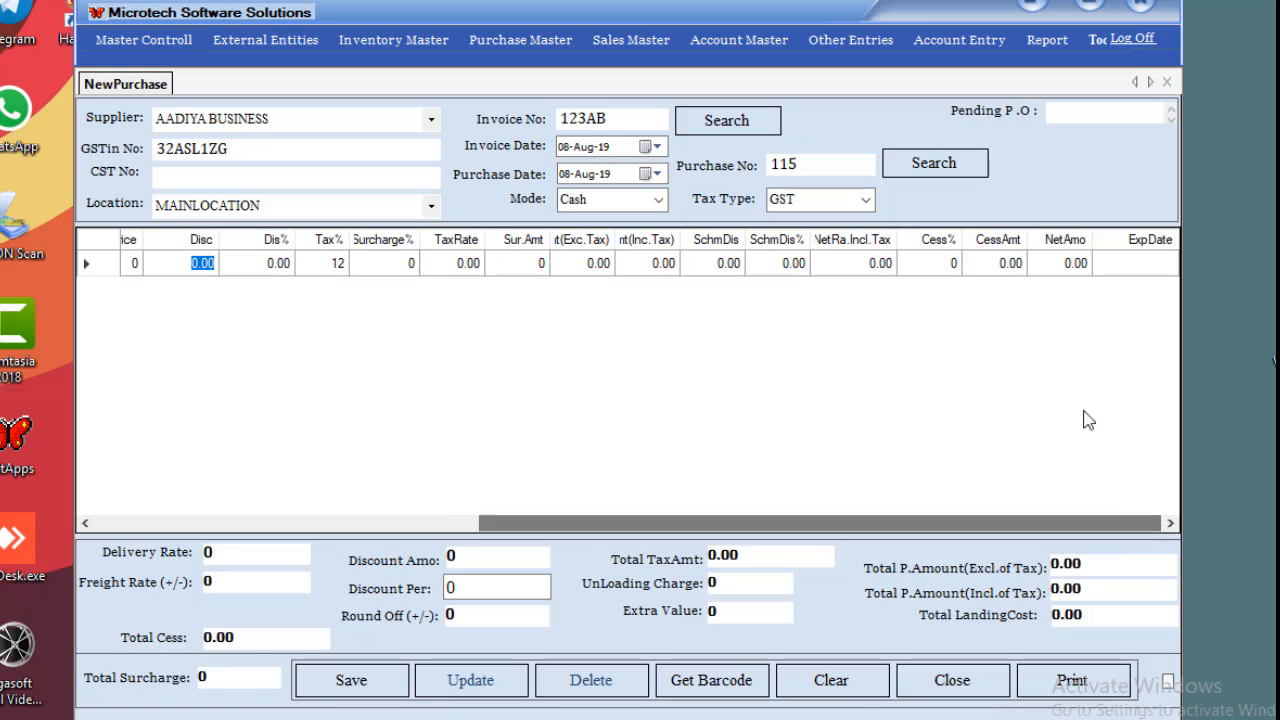
left_click(1065, 262)
left_click(1065, 262)
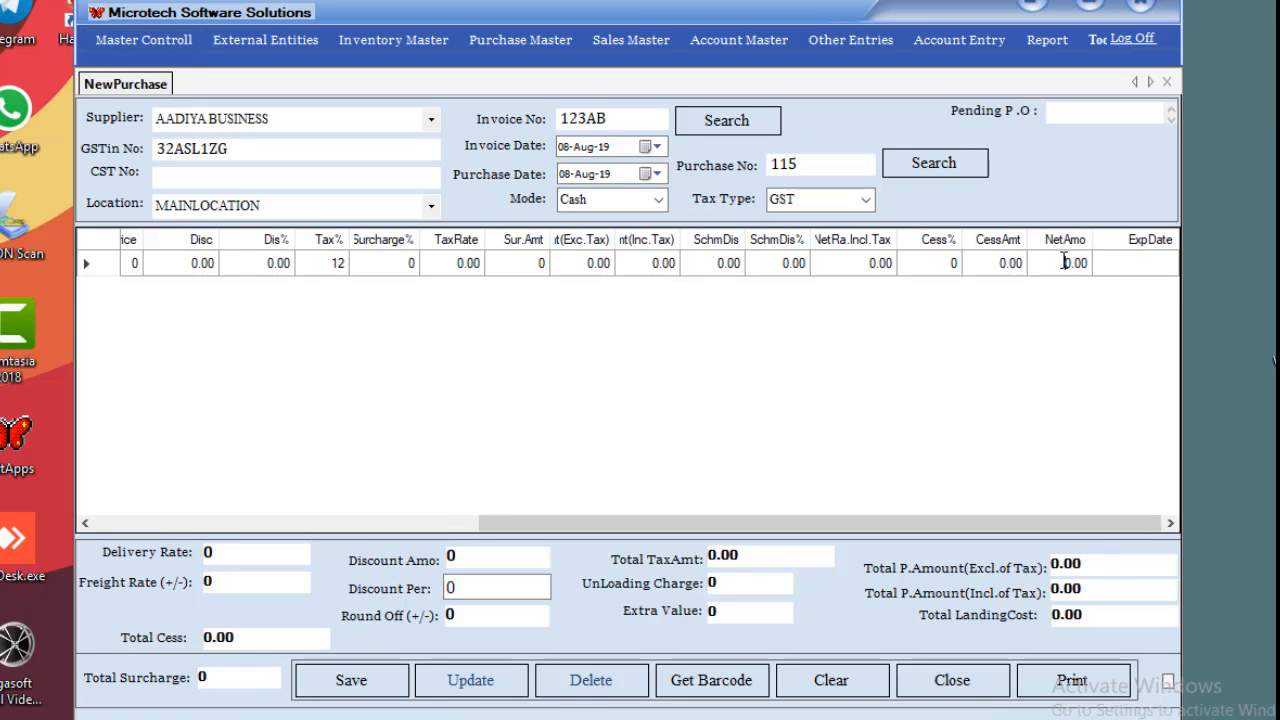
double_click(1064, 261)
left_click(1064, 261)
double_click(1064, 261)
type("1120")
key("Return")
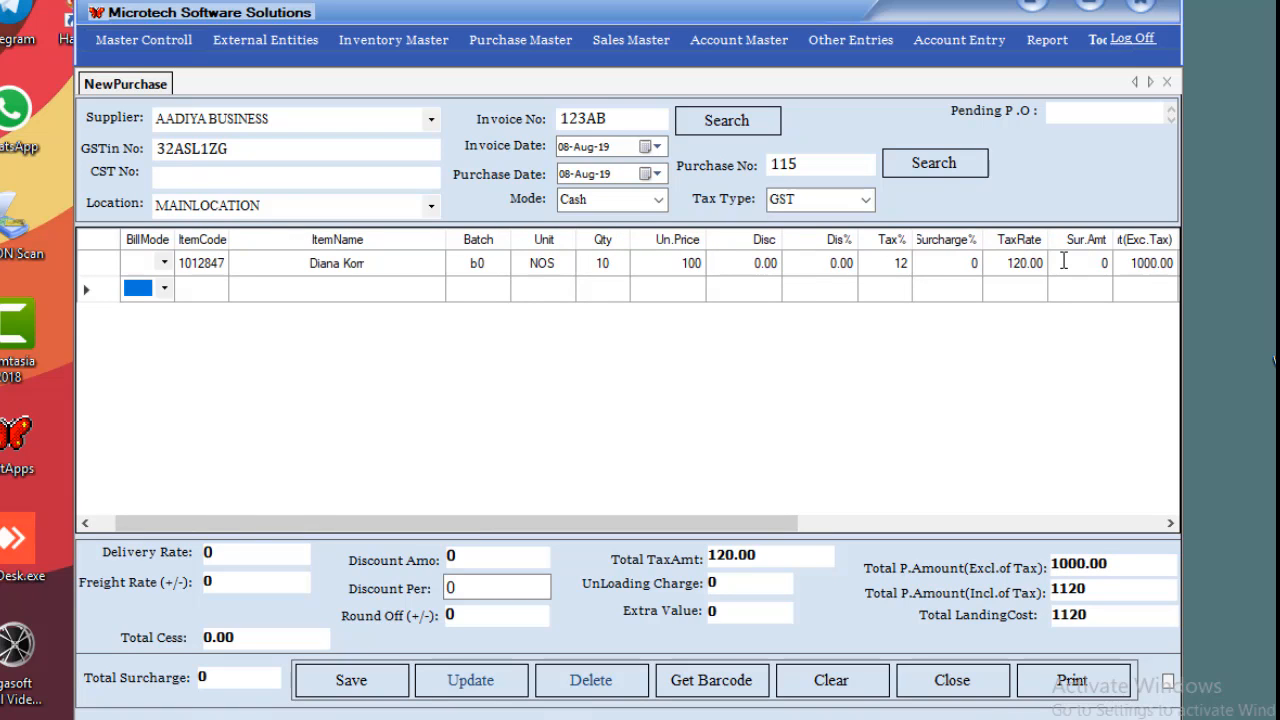
Verify row 1's unit price and its 1120 net amount.
left_click(683, 263)
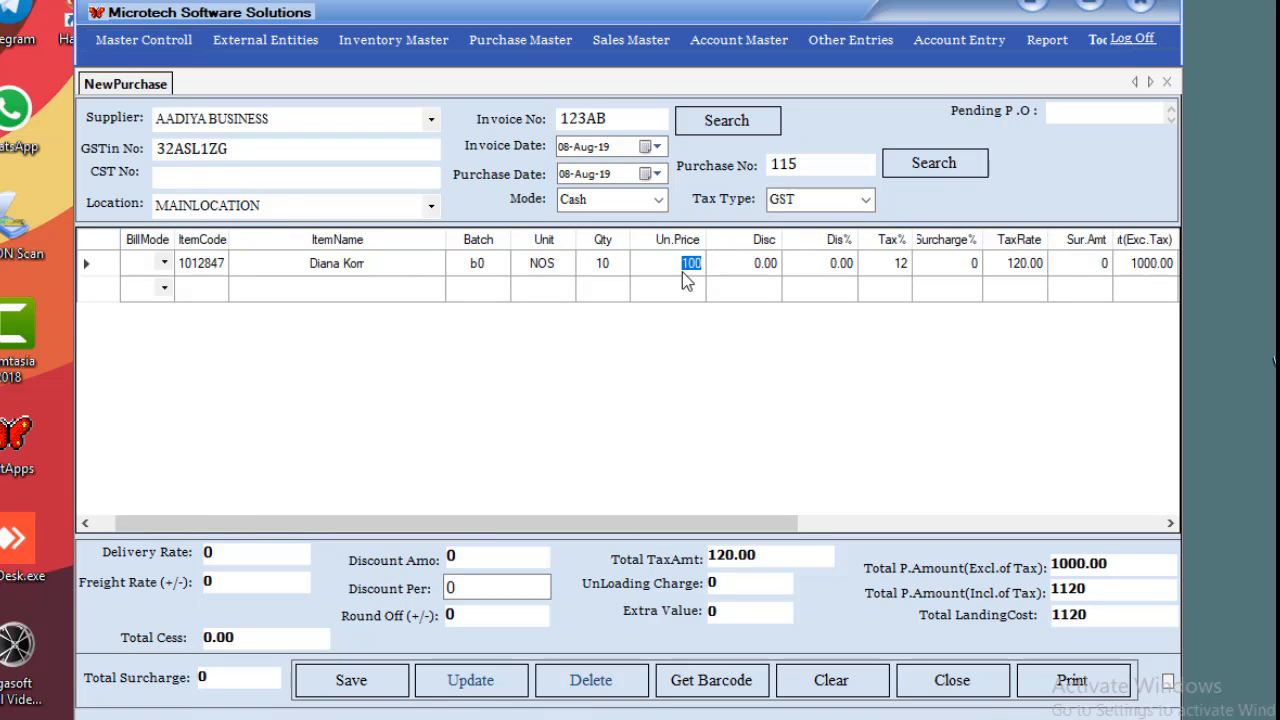
left_click_drag(695, 520, 1038, 520)
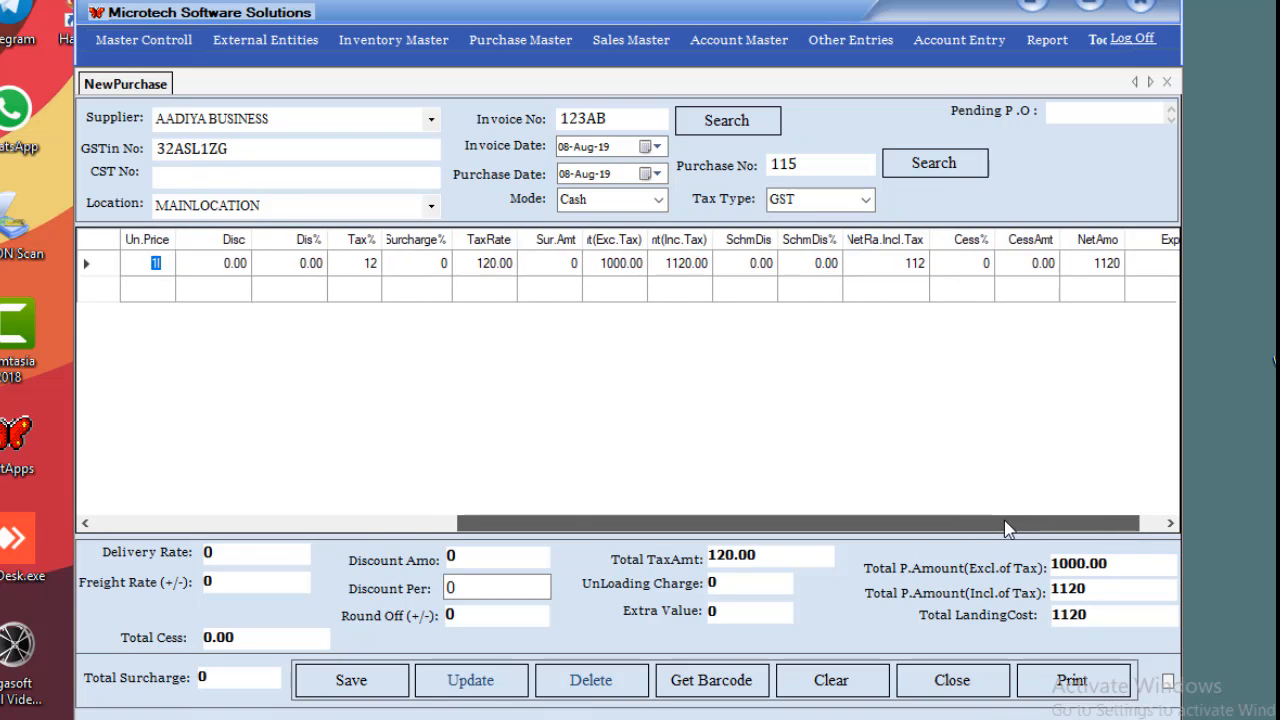
left_click(1106, 263)
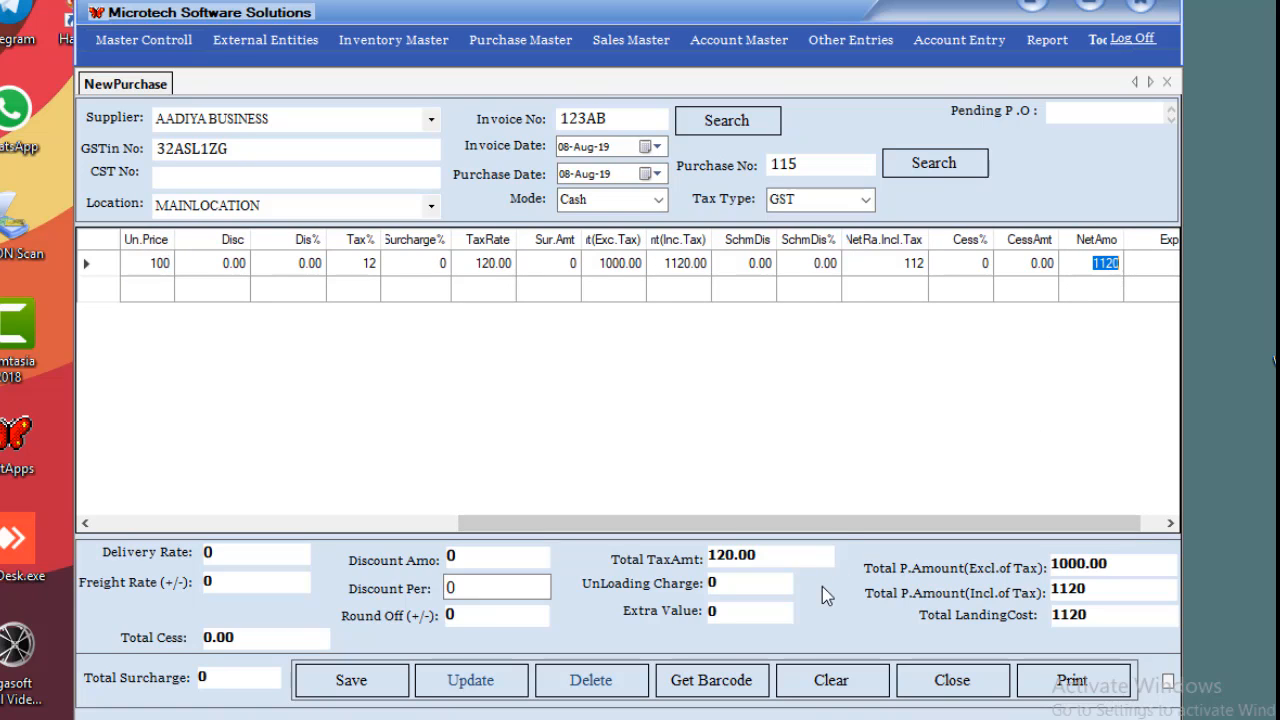
left_click_drag(808, 523, 425, 515)
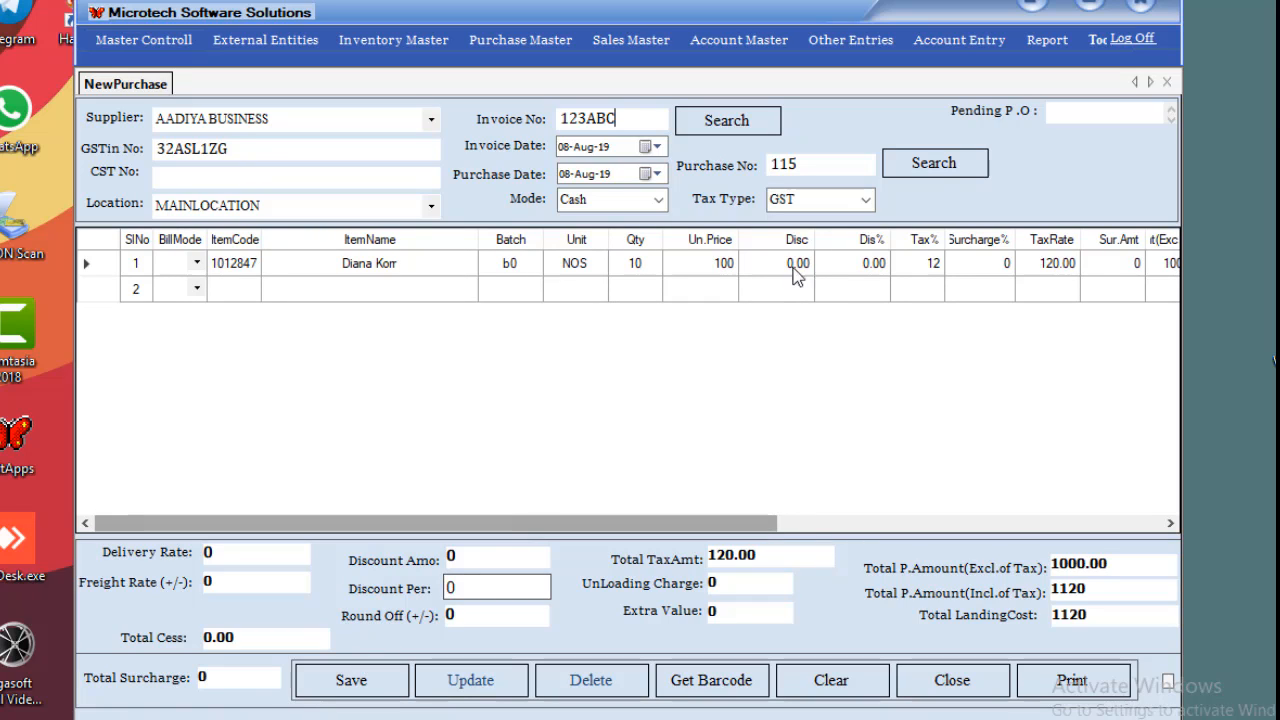
Save the purchase bill along with its updated item prices.
left_click(855, 517)
left_click_drag(855, 517, 310, 555)
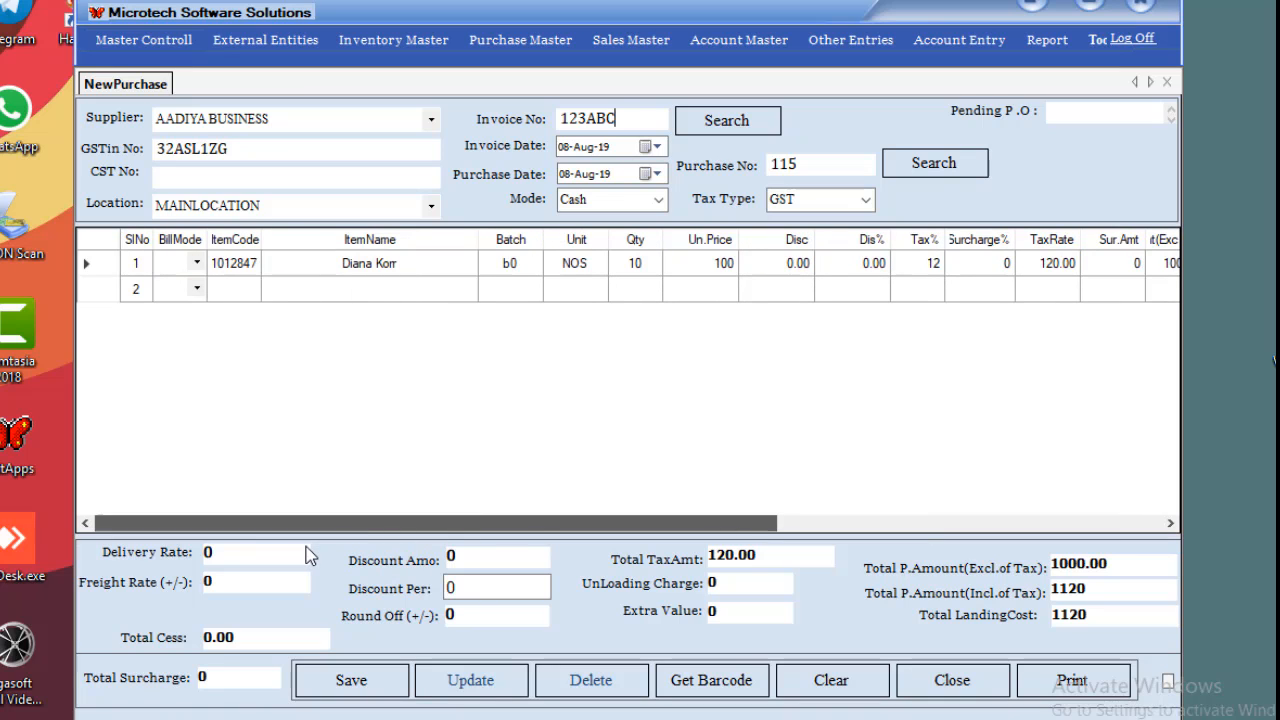
left_click(327, 688)
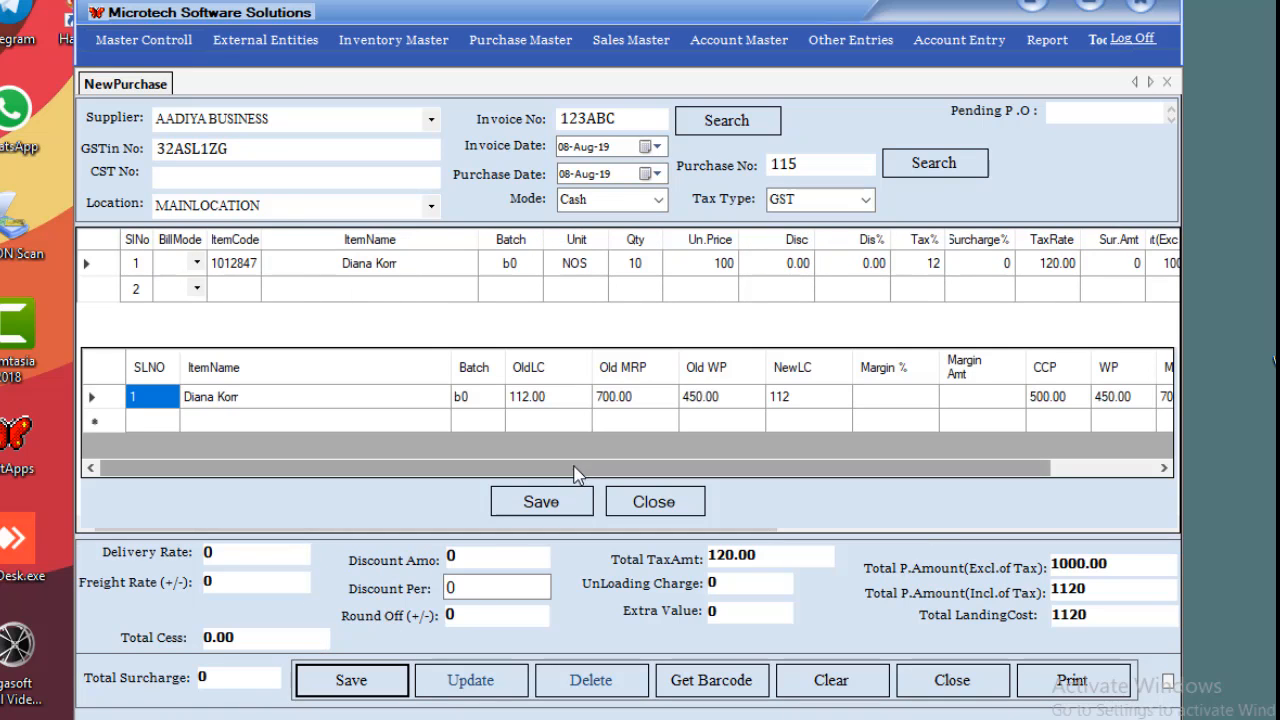
left_click(560, 505)
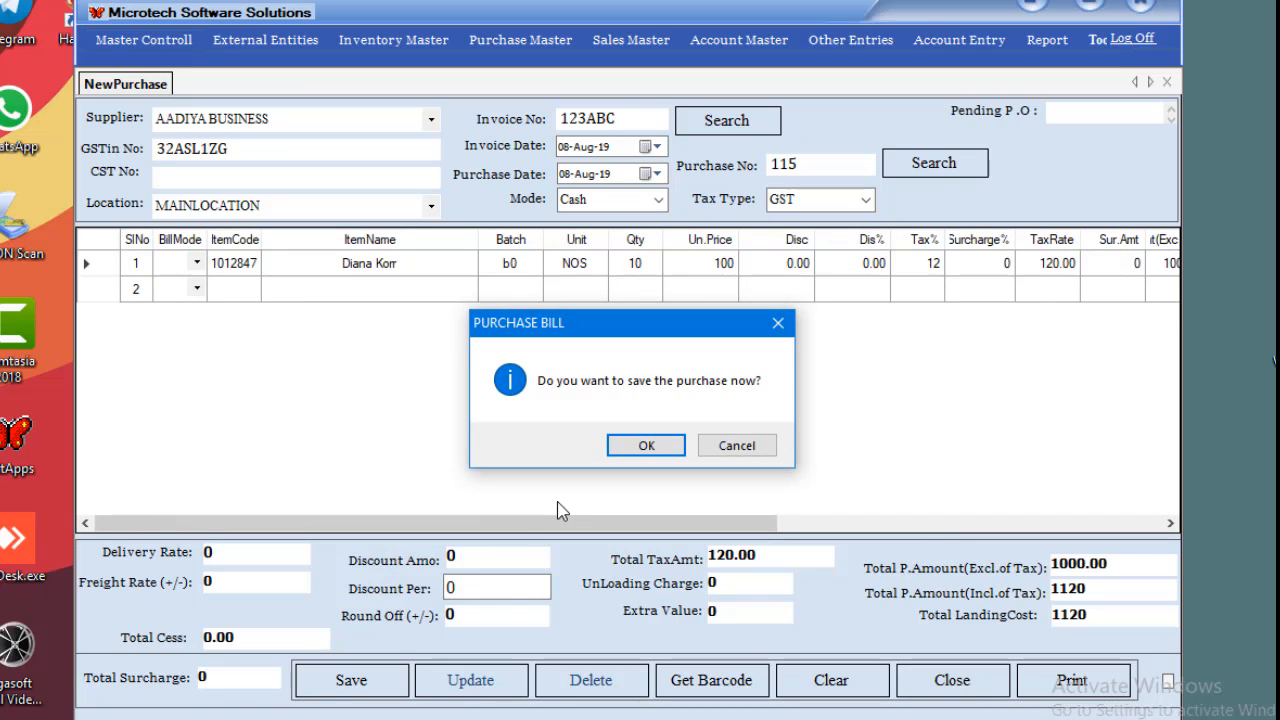
left_click(646, 447)
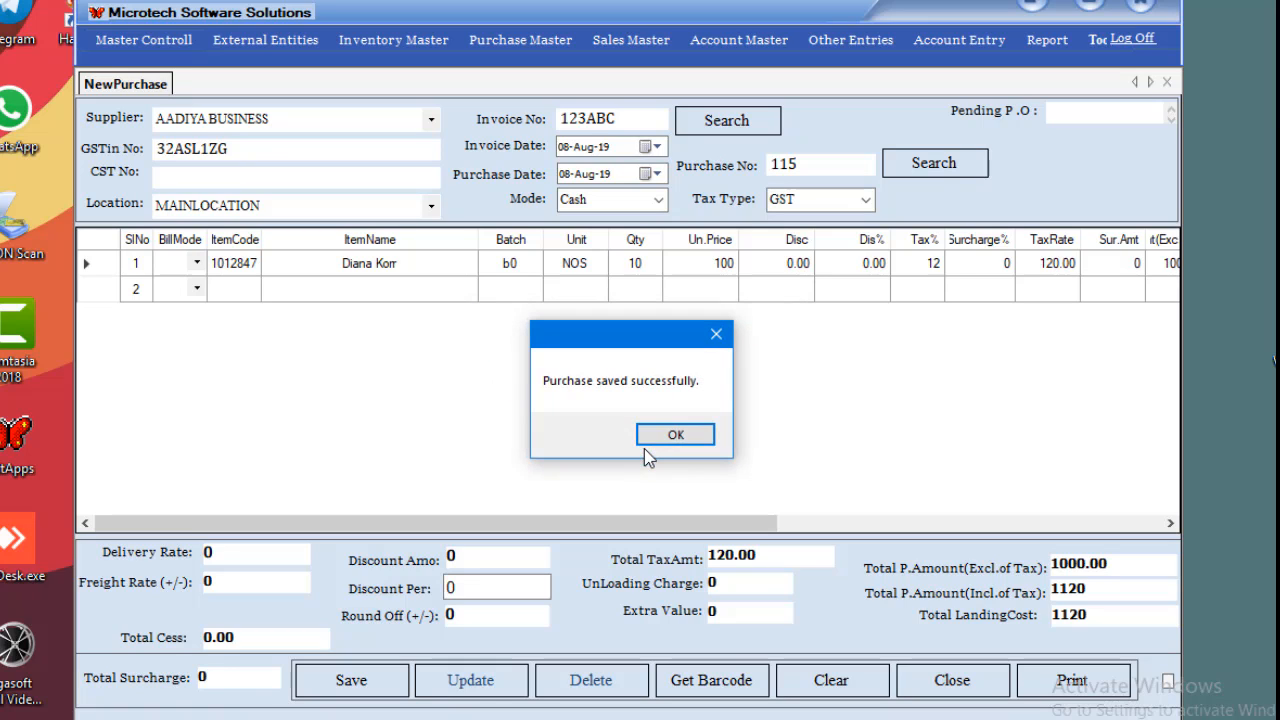
left_click(679, 440)
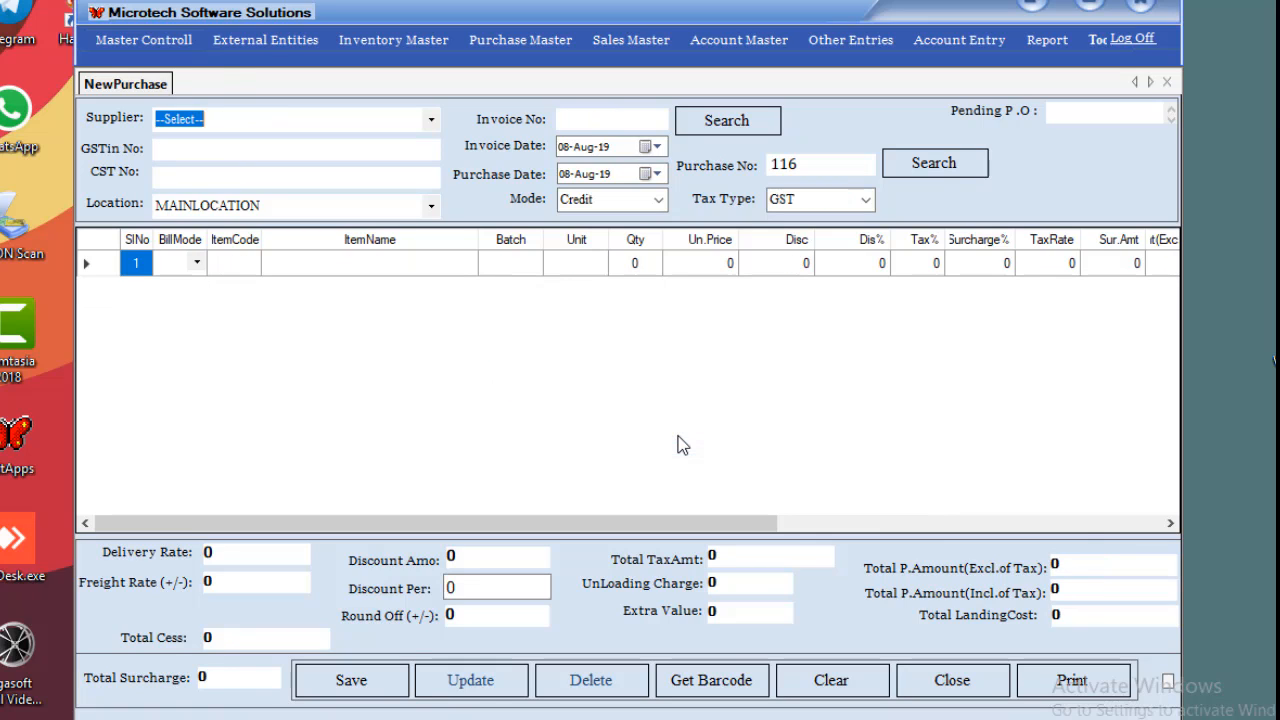
Reload purchase 115, update it again, and bring up its barcode generation.
left_click(804, 167)
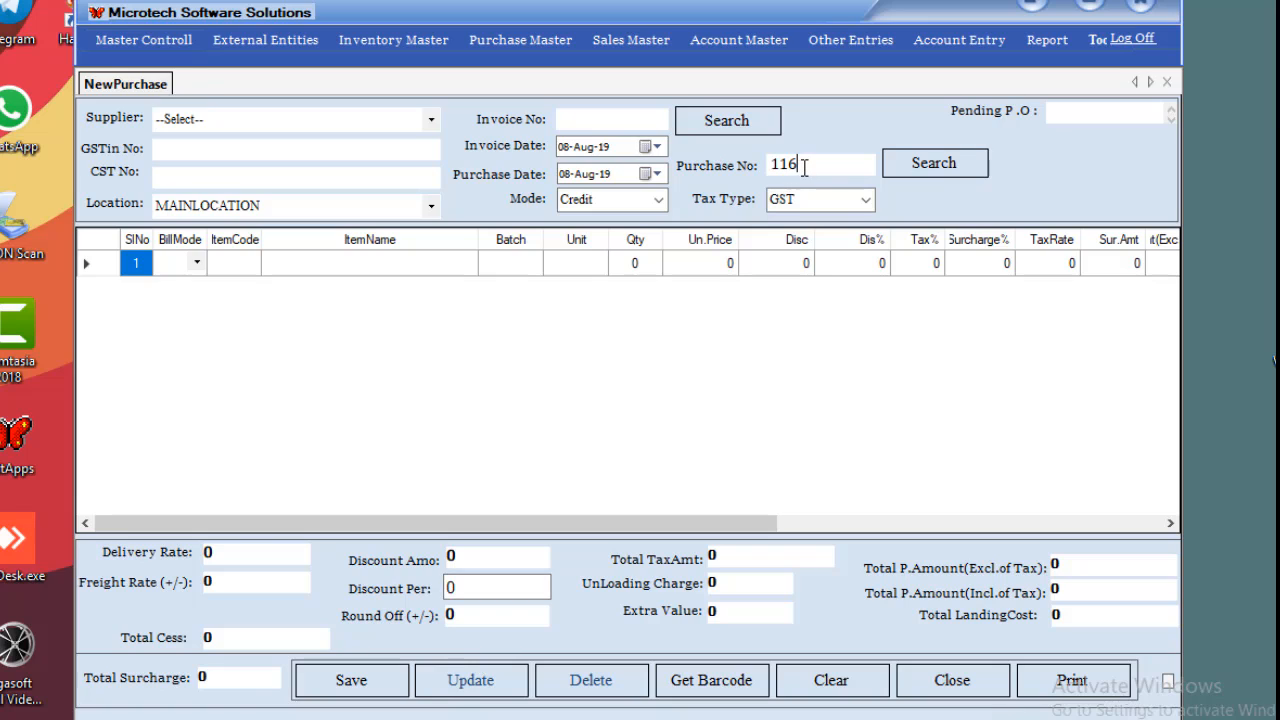
left_click(950, 164)
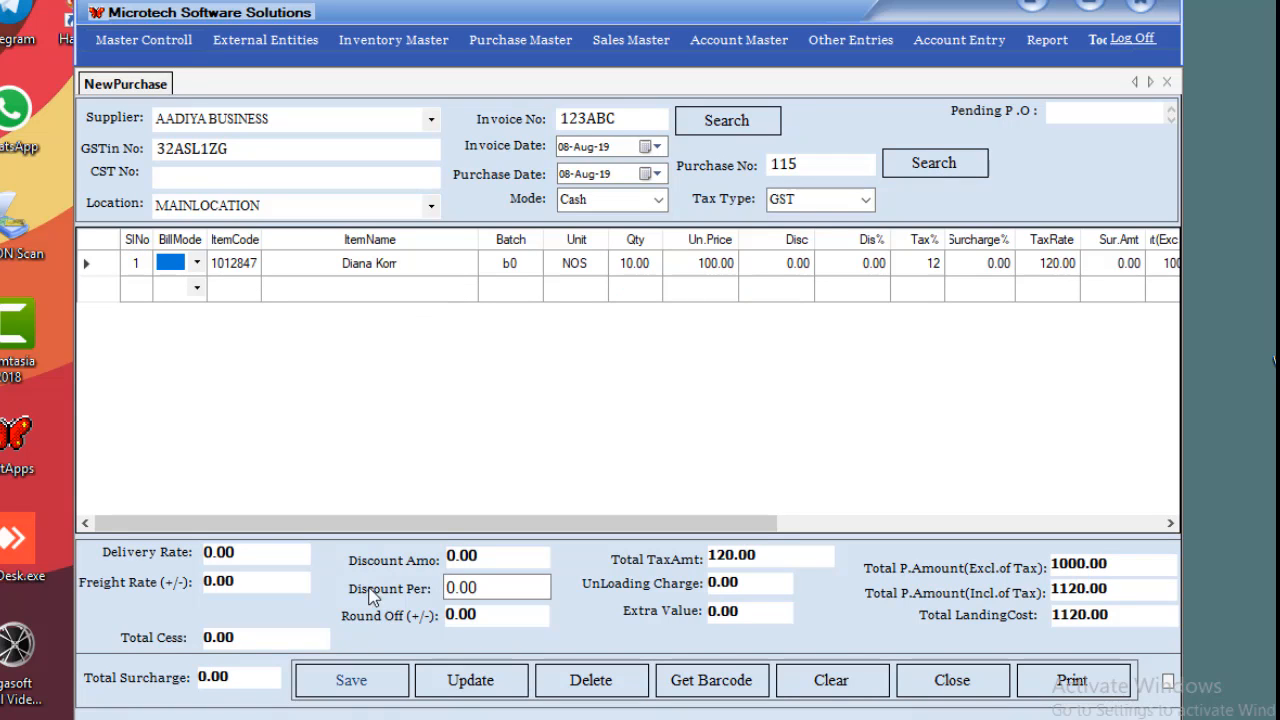
left_click(472, 690)
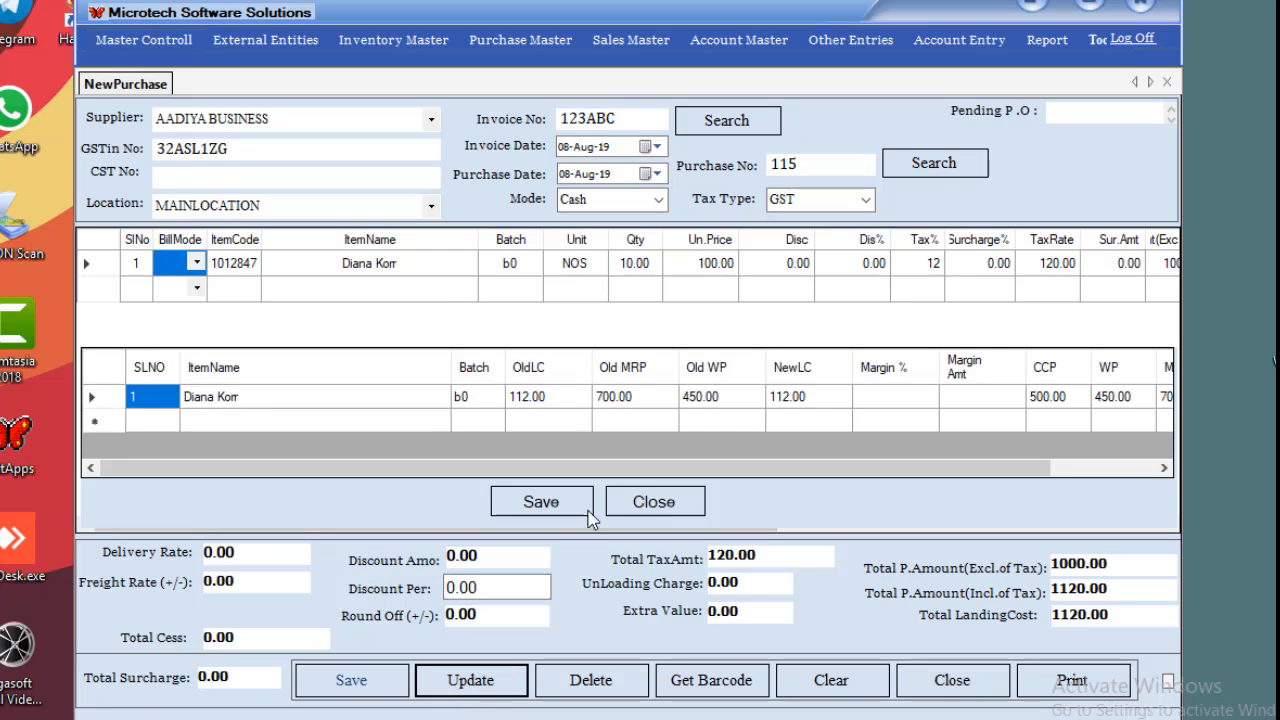
left_click(563, 510)
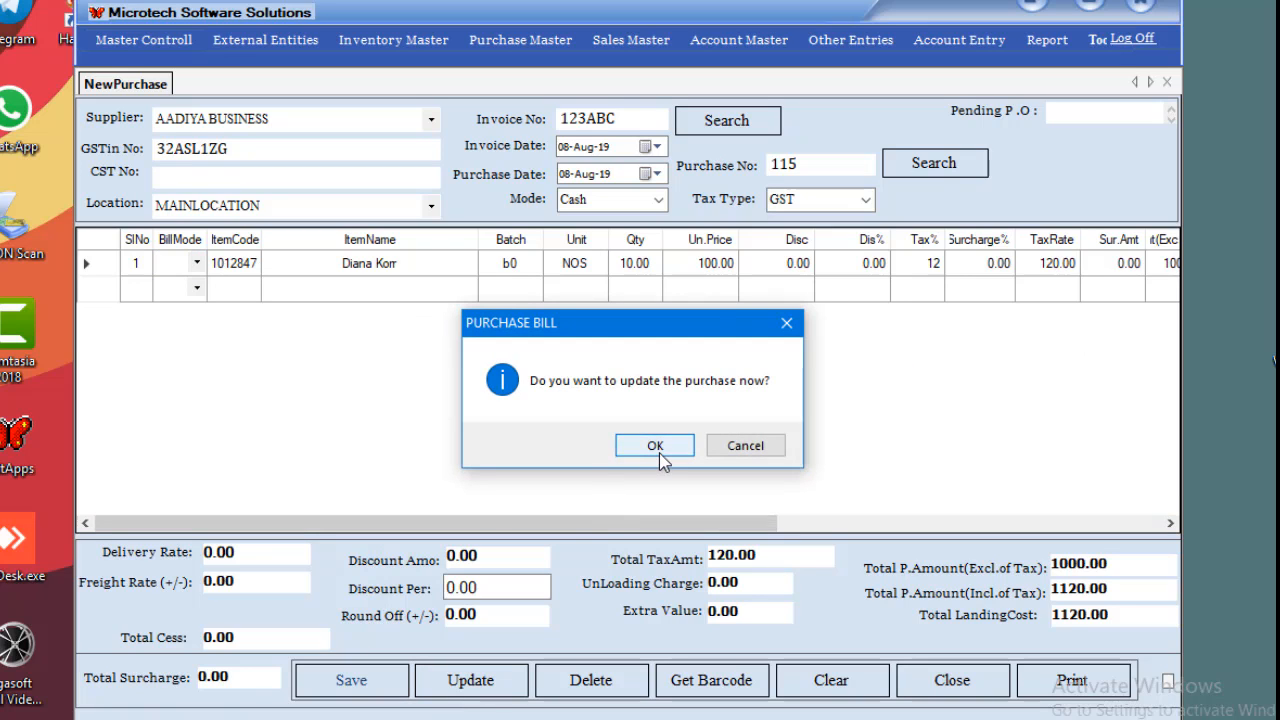
left_click(657, 449)
left_click(663, 440)
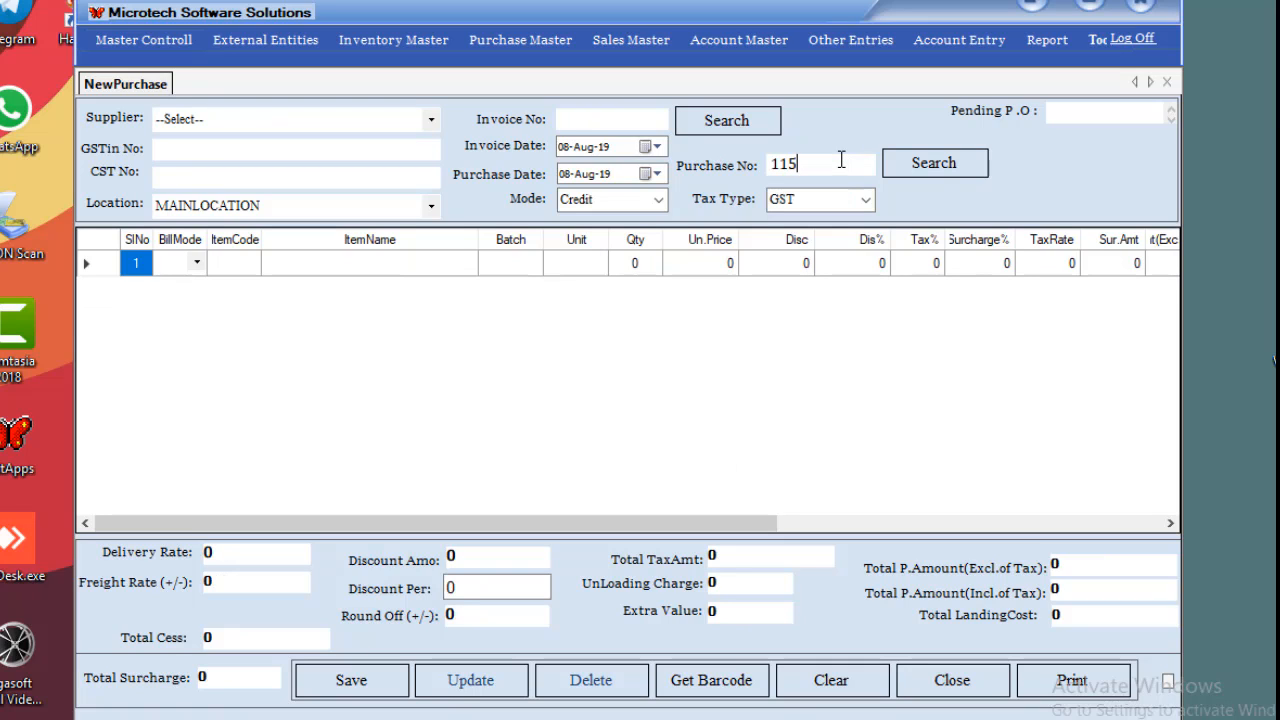
left_click(915, 166)
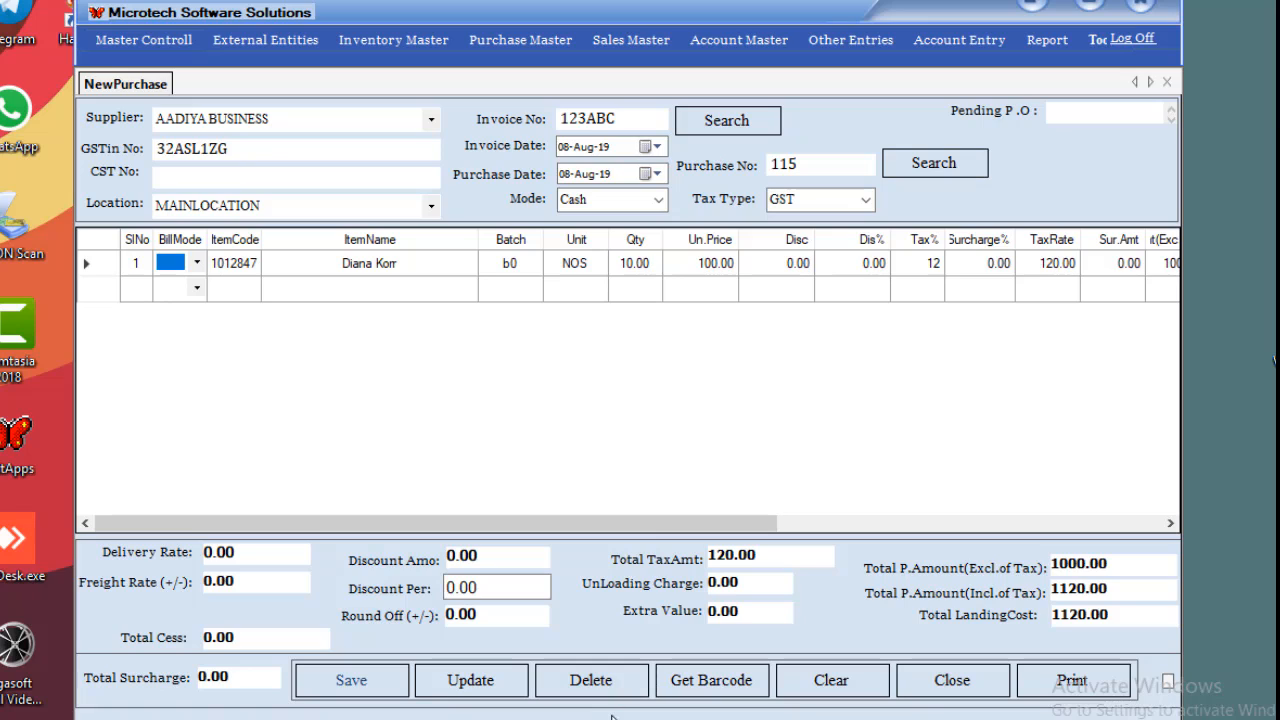
left_click(711, 680)
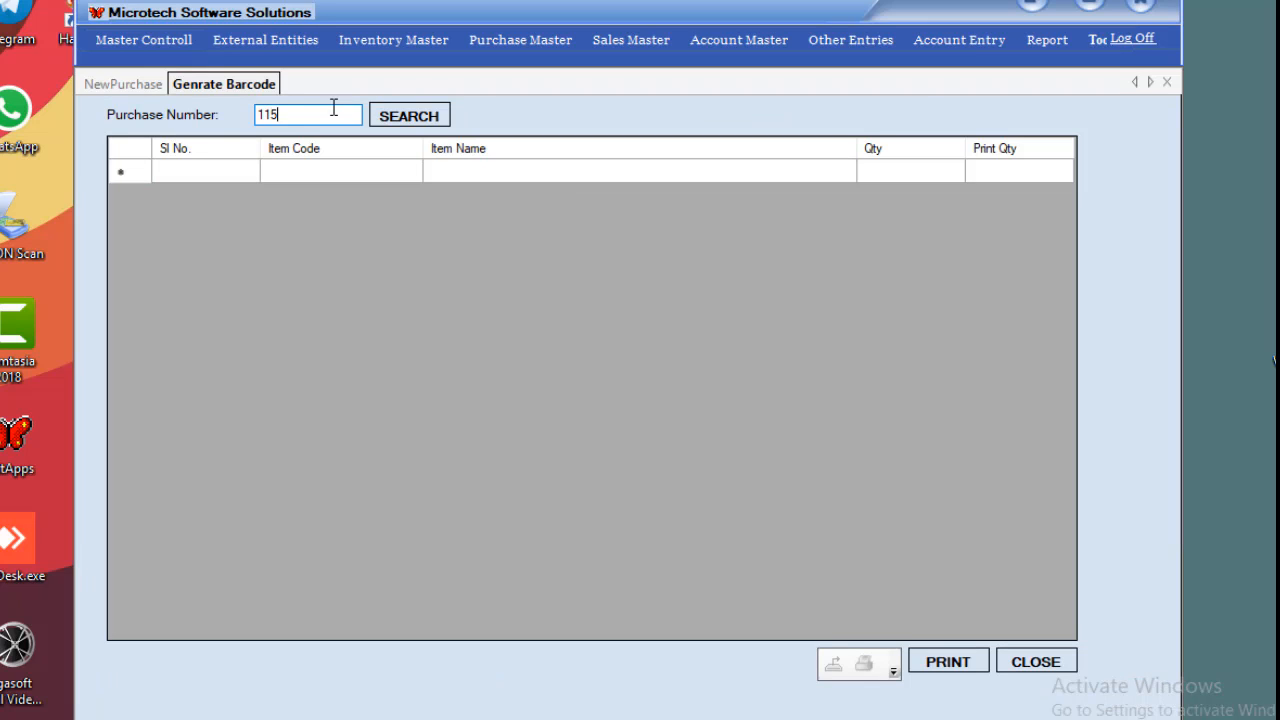
Set print quantity 10 for Diana Korr from purchase 115, then close both screens.
left_click(397, 118)
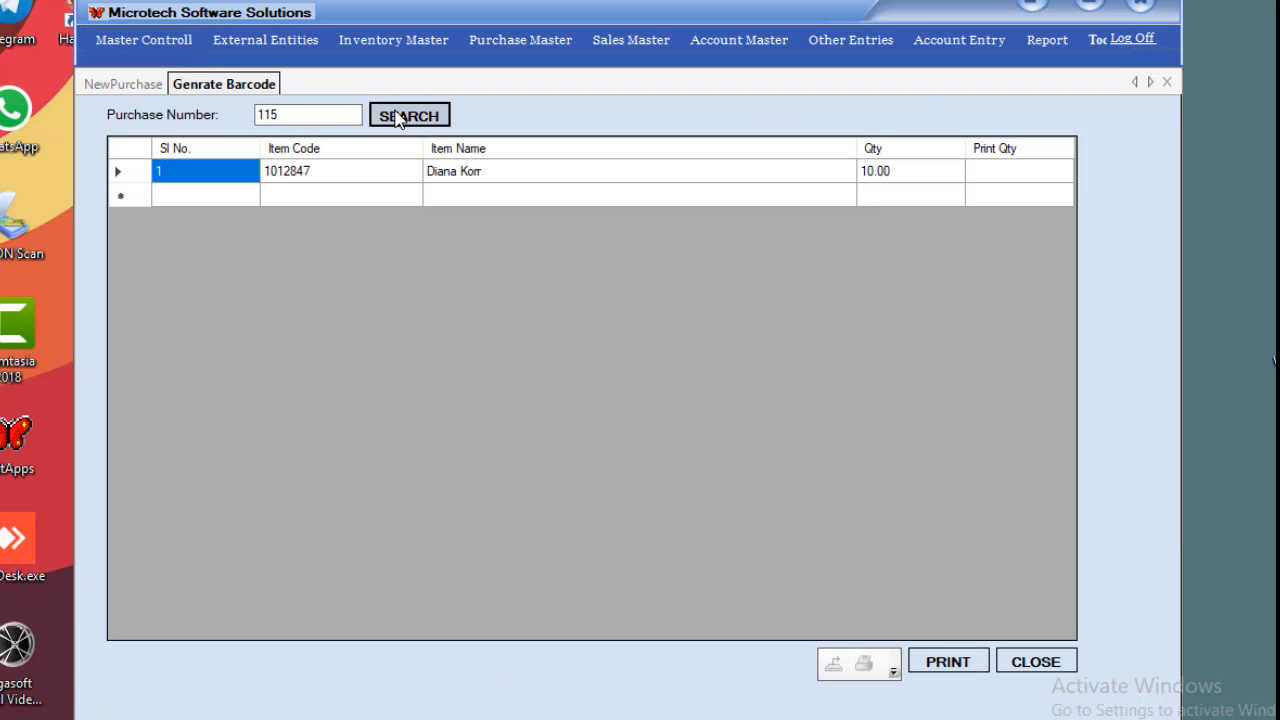
left_click(981, 180)
left_click(1021, 172)
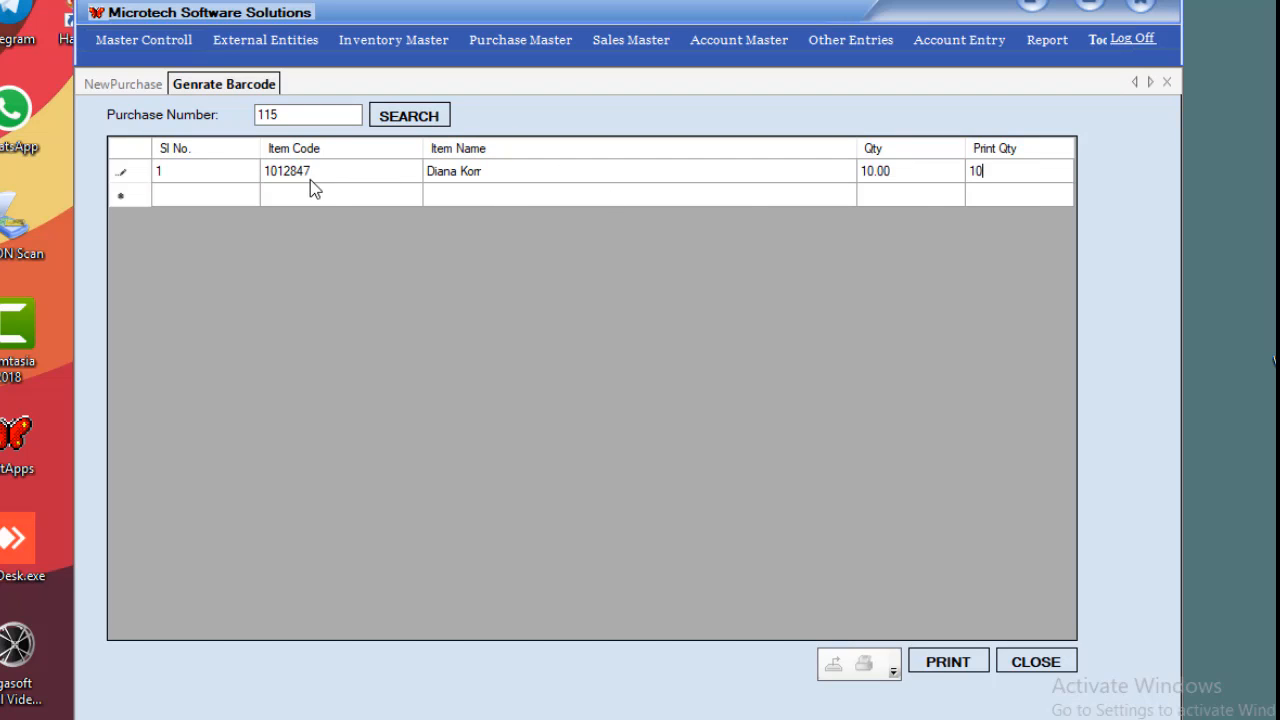
left_click(120, 171)
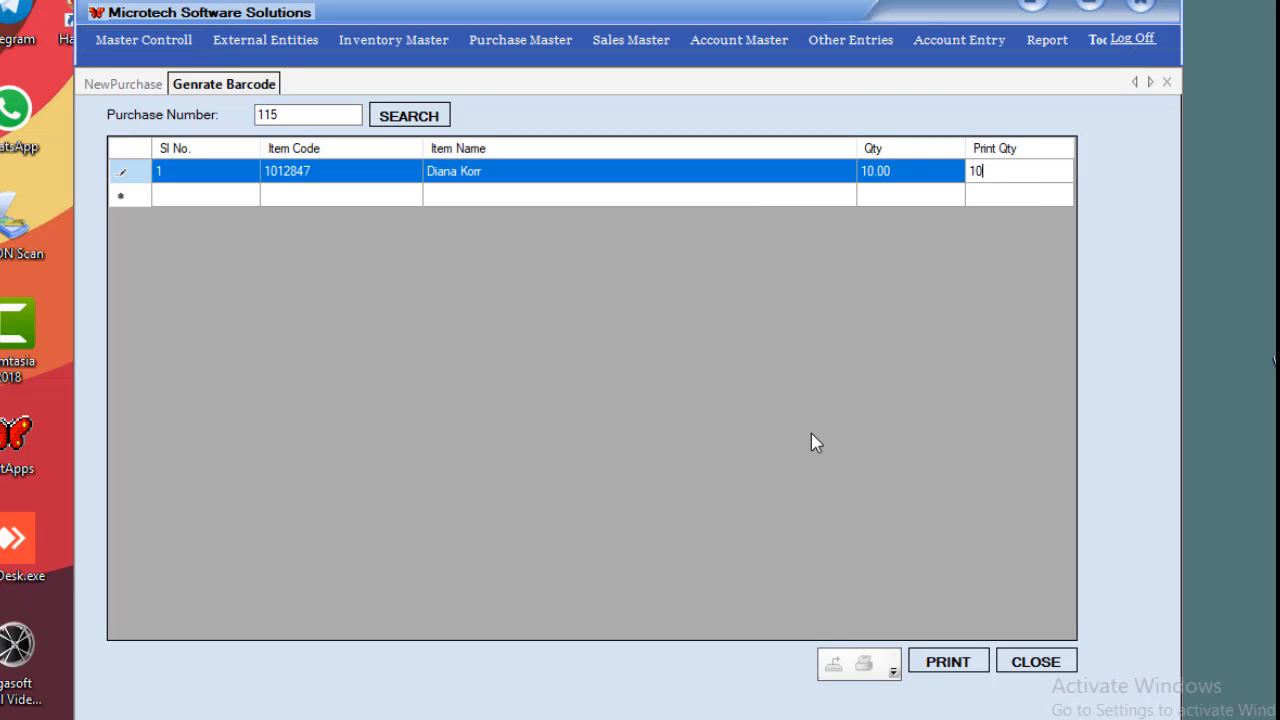
left_click(891, 195)
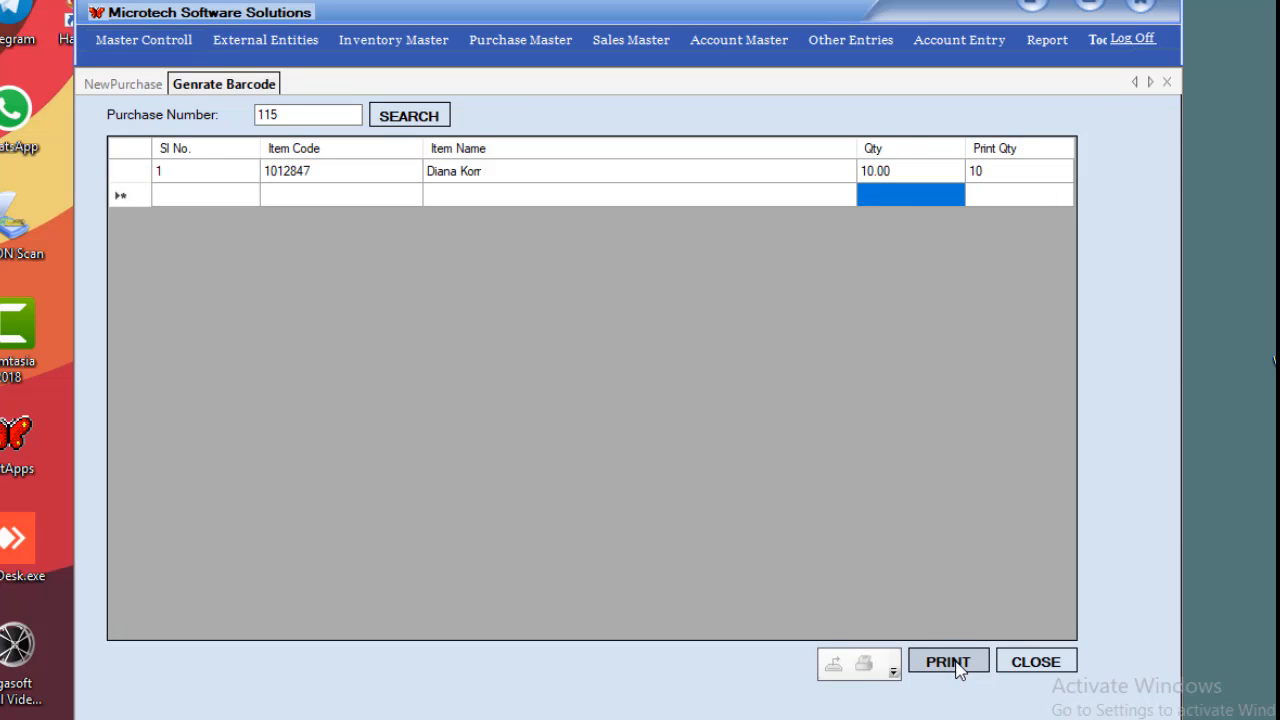
left_click(1165, 84)
left_click(1165, 84)
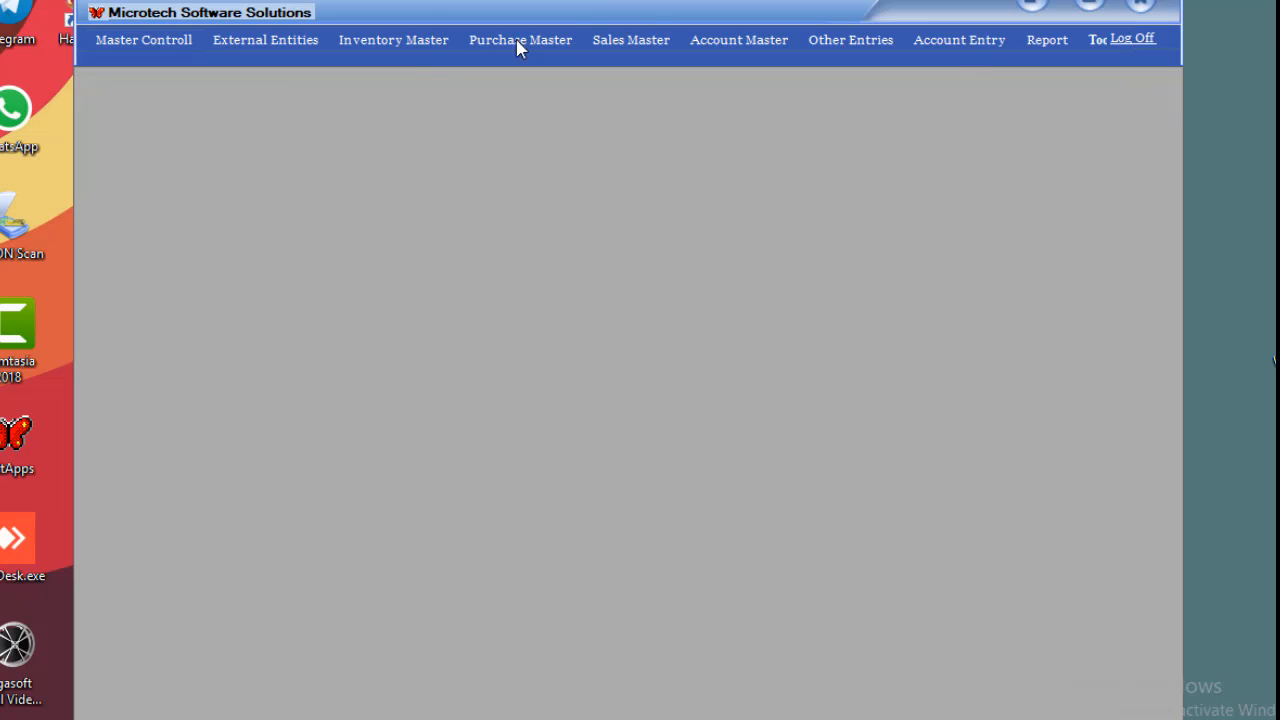
Start a blank purchase return with supplier AADIYA BUSINESS.
left_click(392, 44)
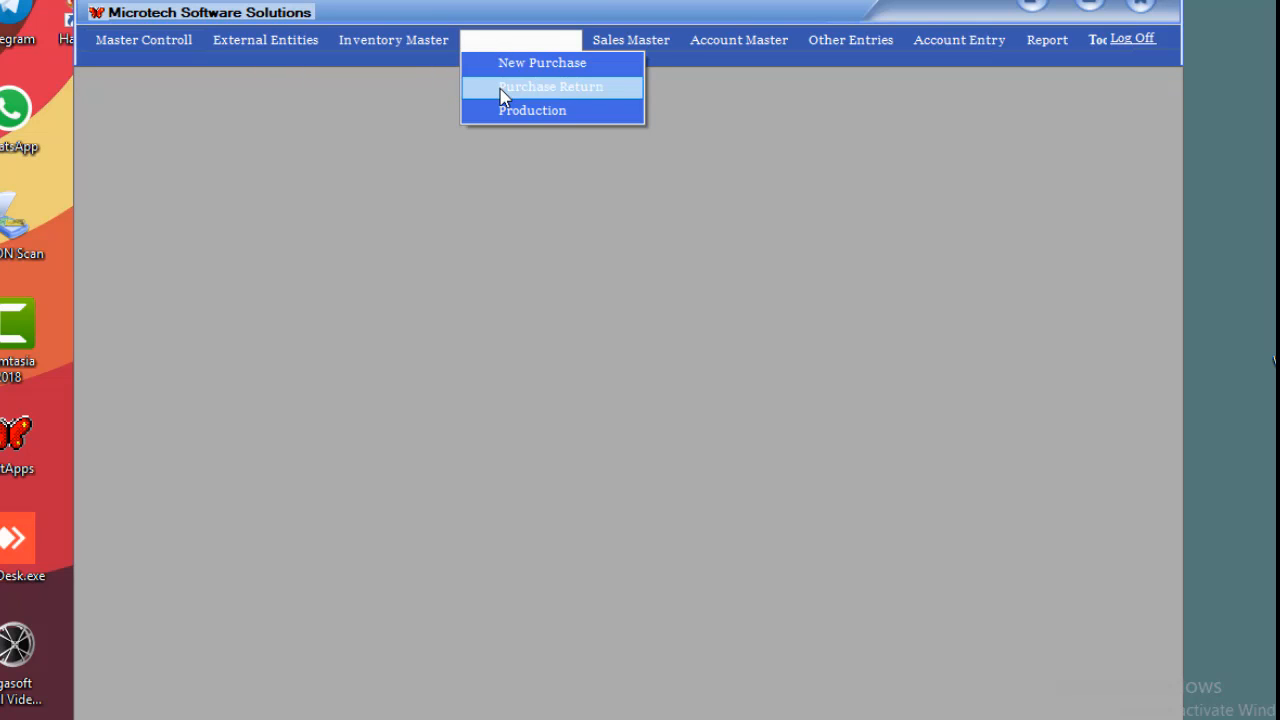
left_click(502, 94)
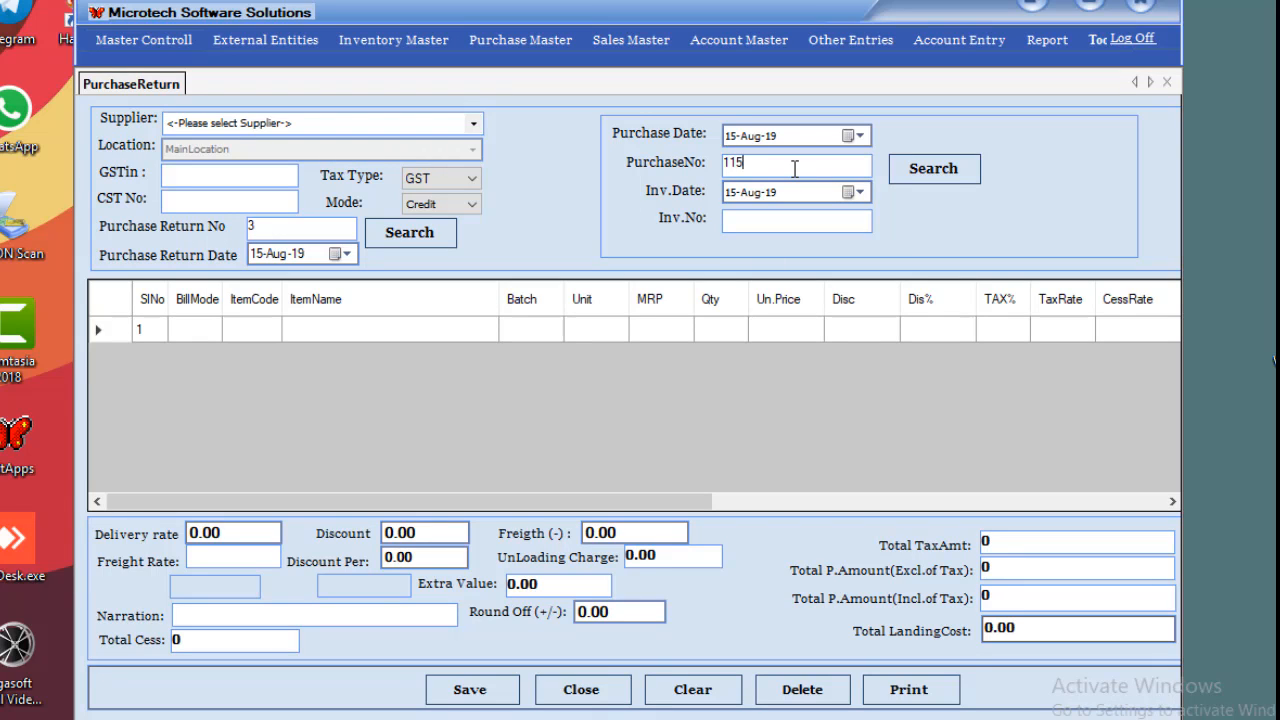
left_click(932, 176)
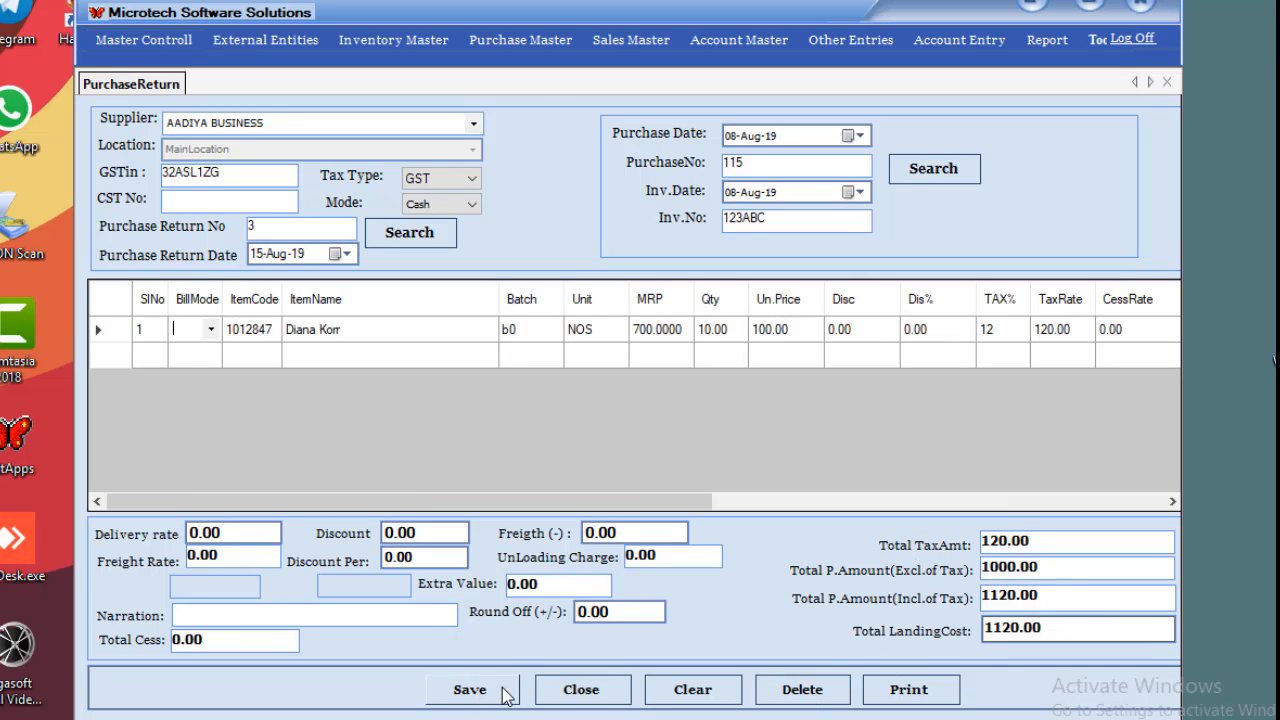
left_click(684, 691)
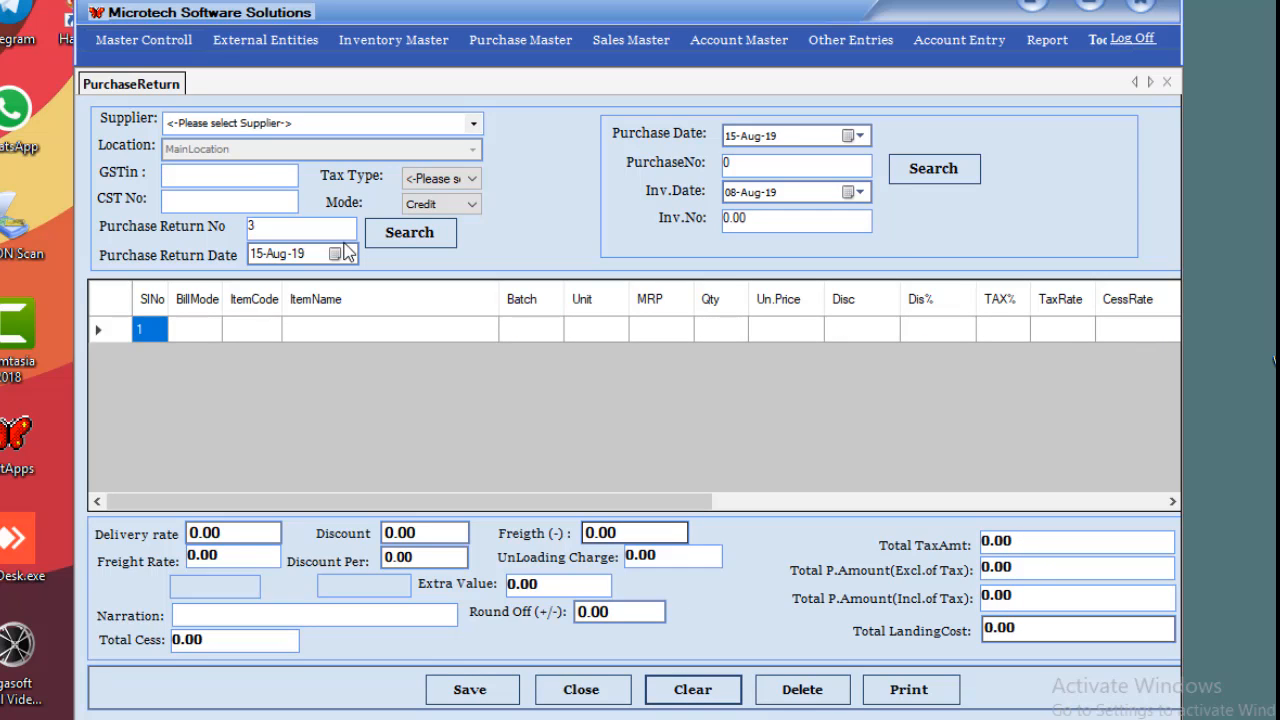
left_click(473, 123)
left_click(282, 143)
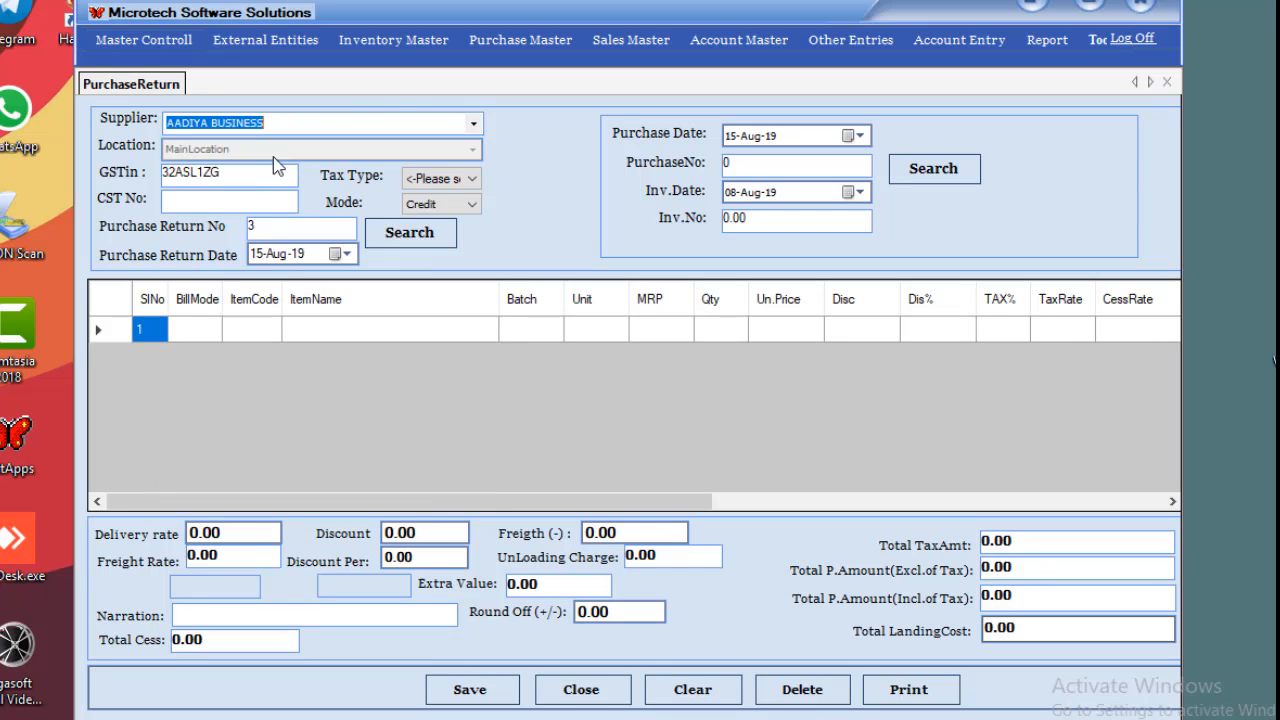
Set tax type GST and add Diana Korr, batch B0, unit NOS, to row 1.
left_click(397, 326)
type("d")
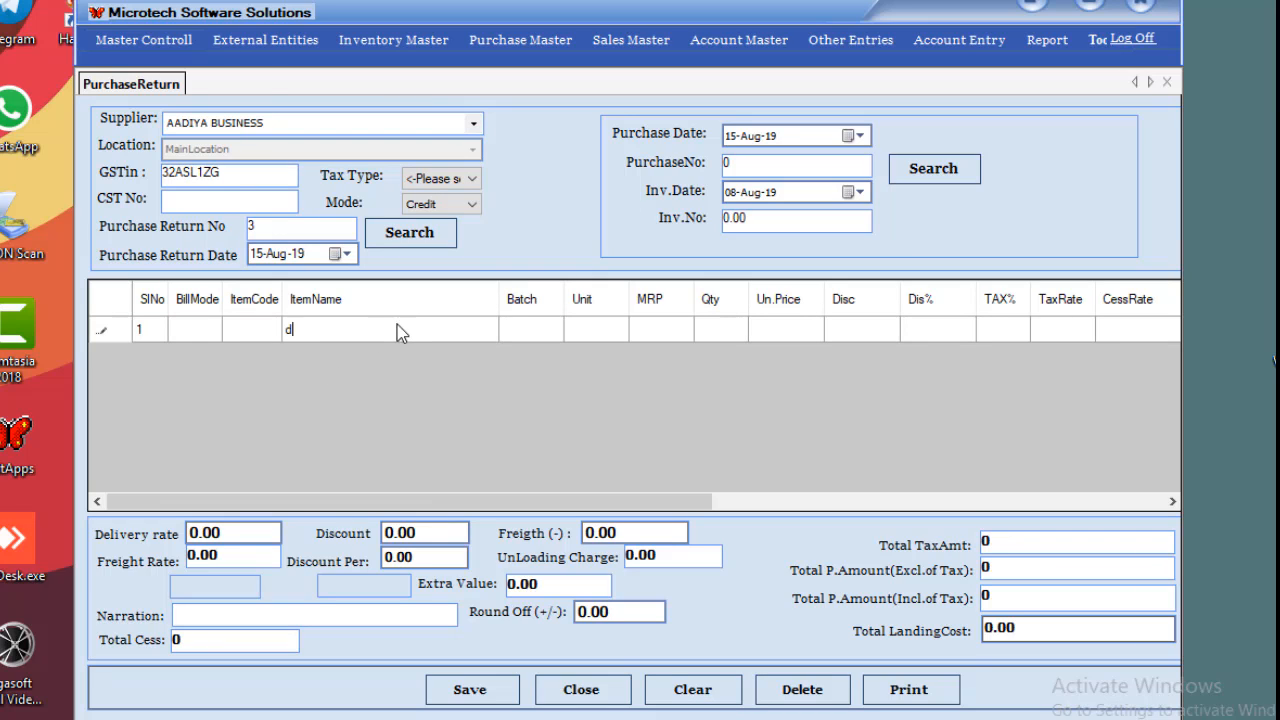
type("ia")
key("Return")
key("Return")
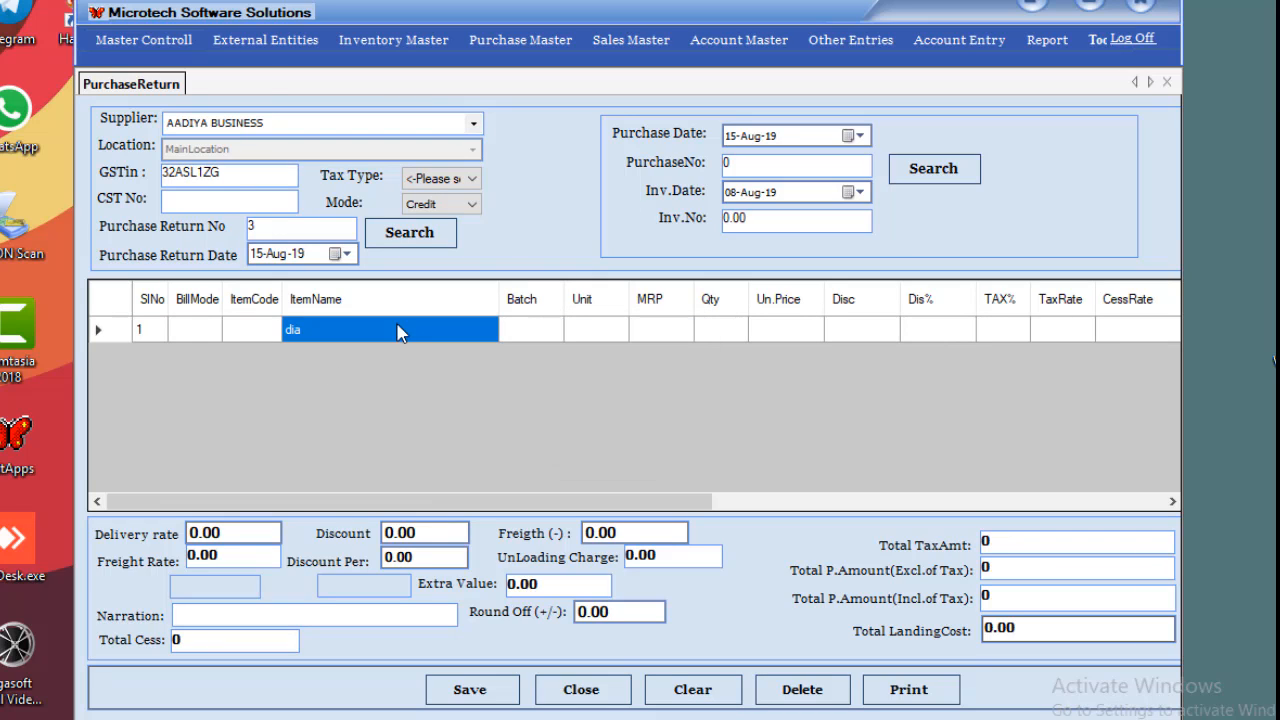
left_click(471, 178)
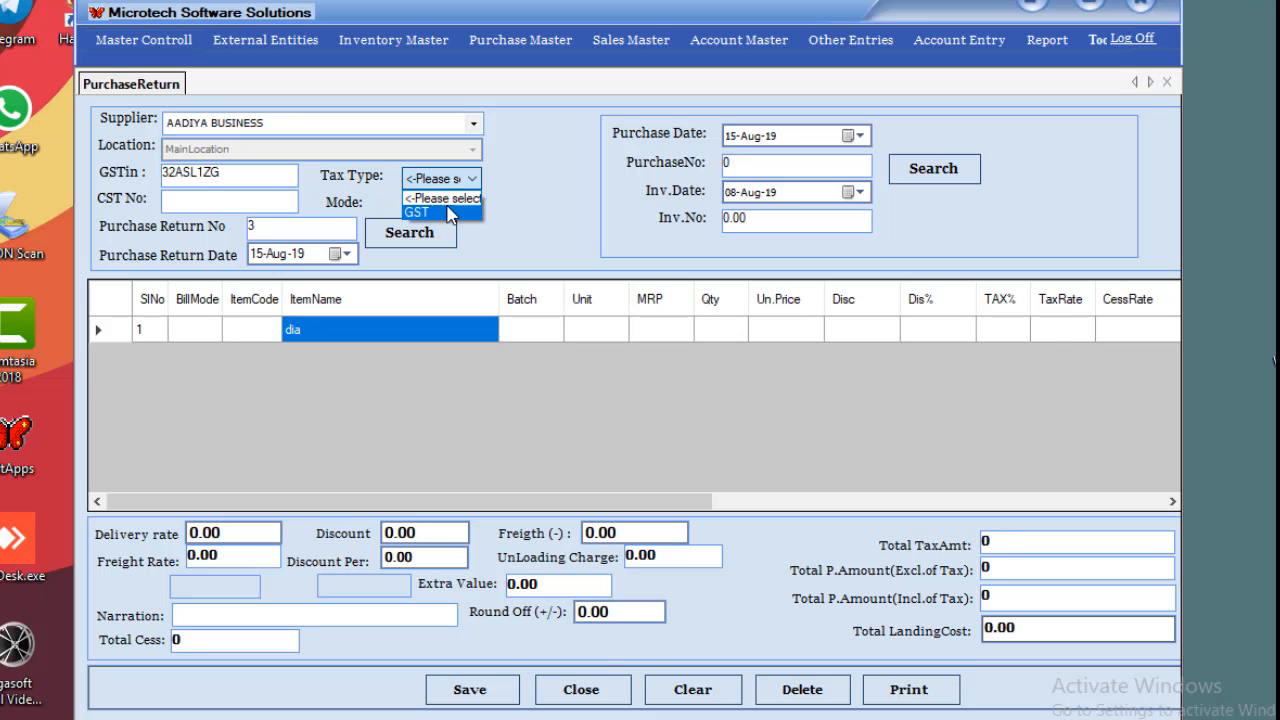
left_click(449, 215)
left_click(383, 326)
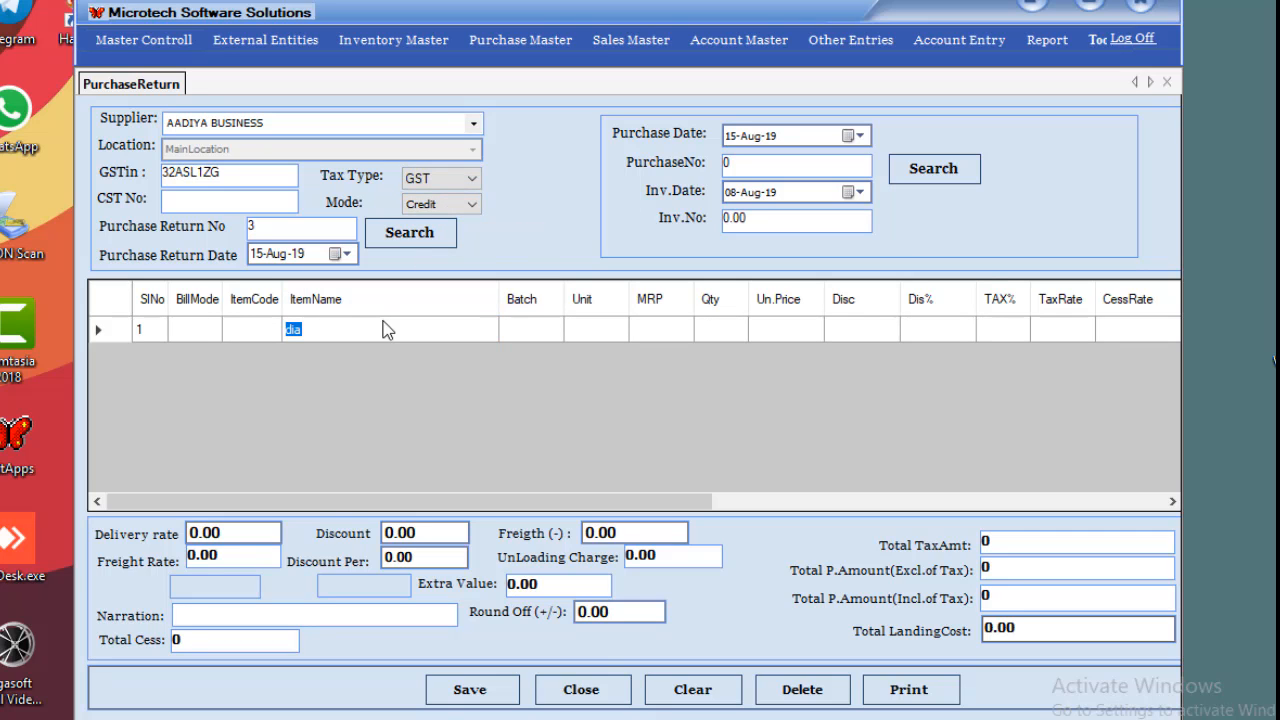
key("Return")
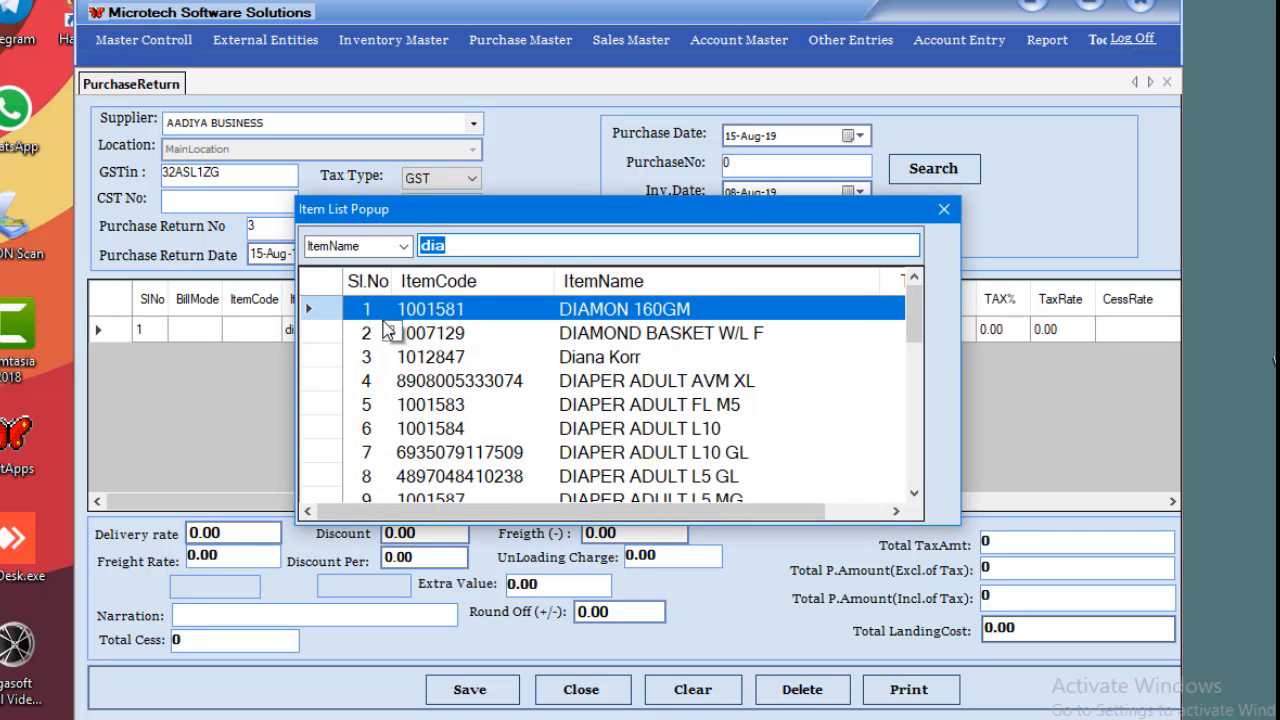
key("Down")
key("Down")
key("Return")
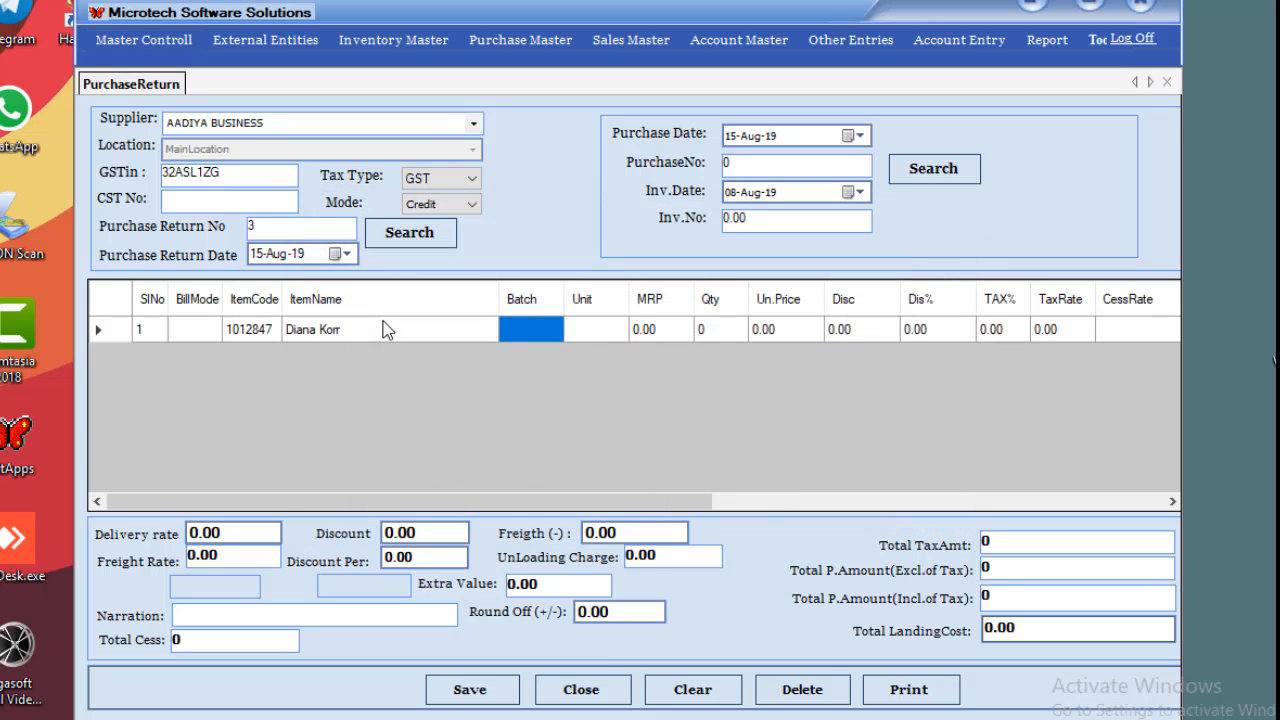
key("Return")
key("Return")
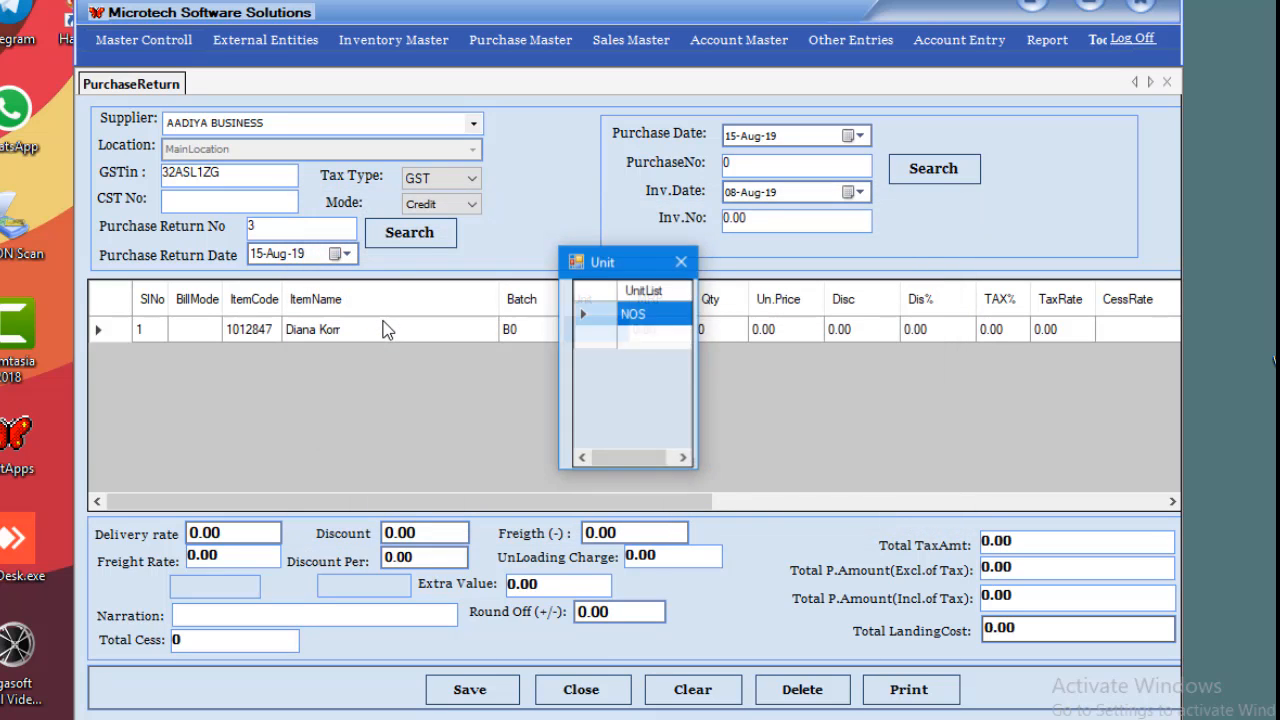
key("Return")
Enter a returned quantity of 10 at unit price 100.
type("10")
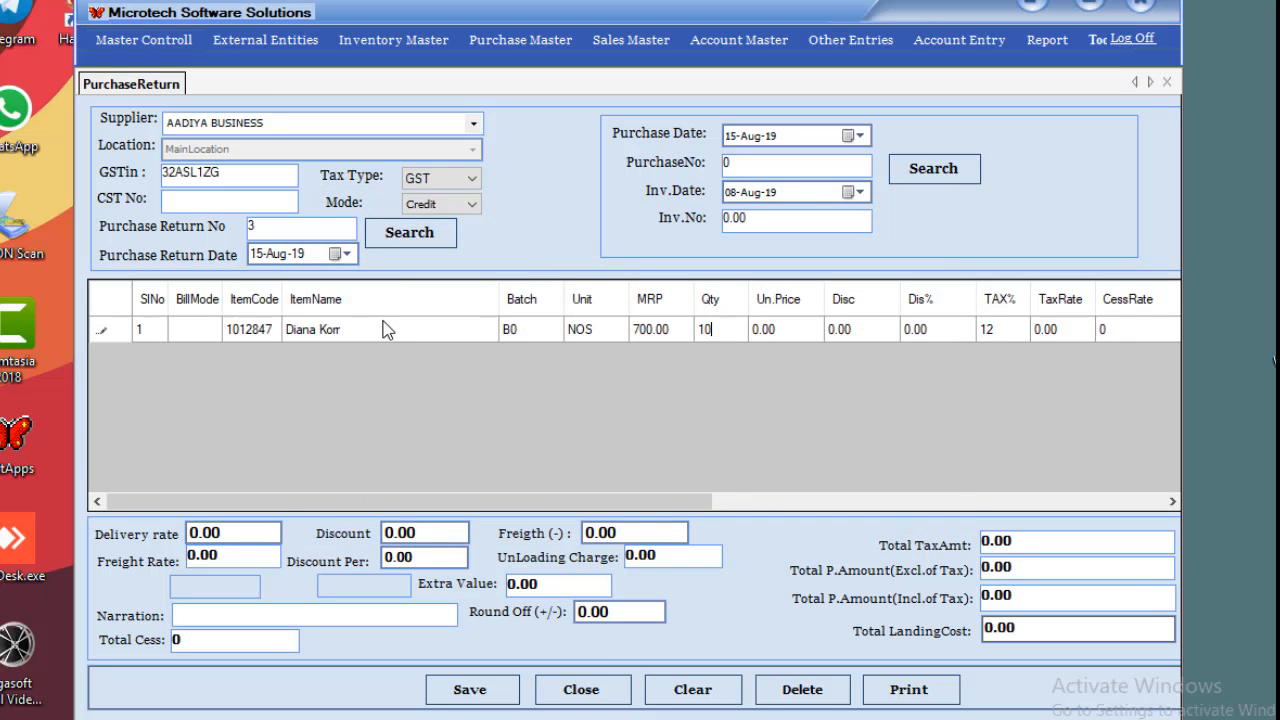
key("Return")
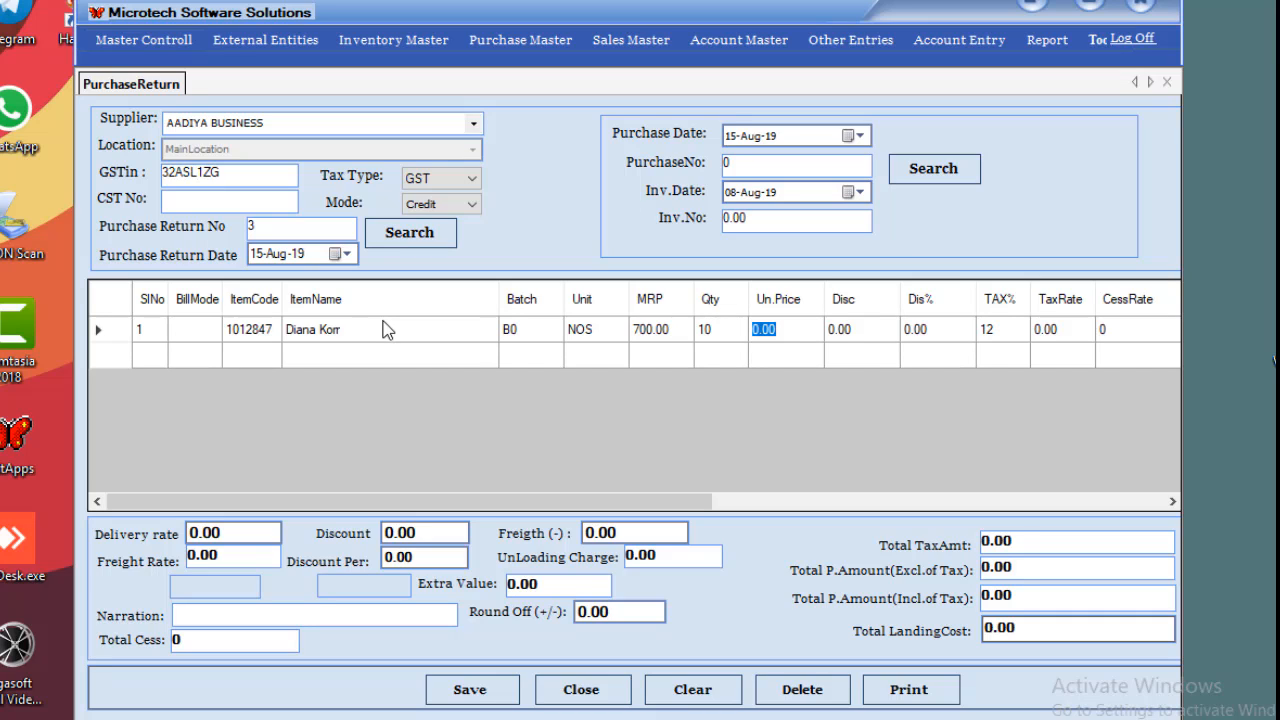
type("100")
key("Return")
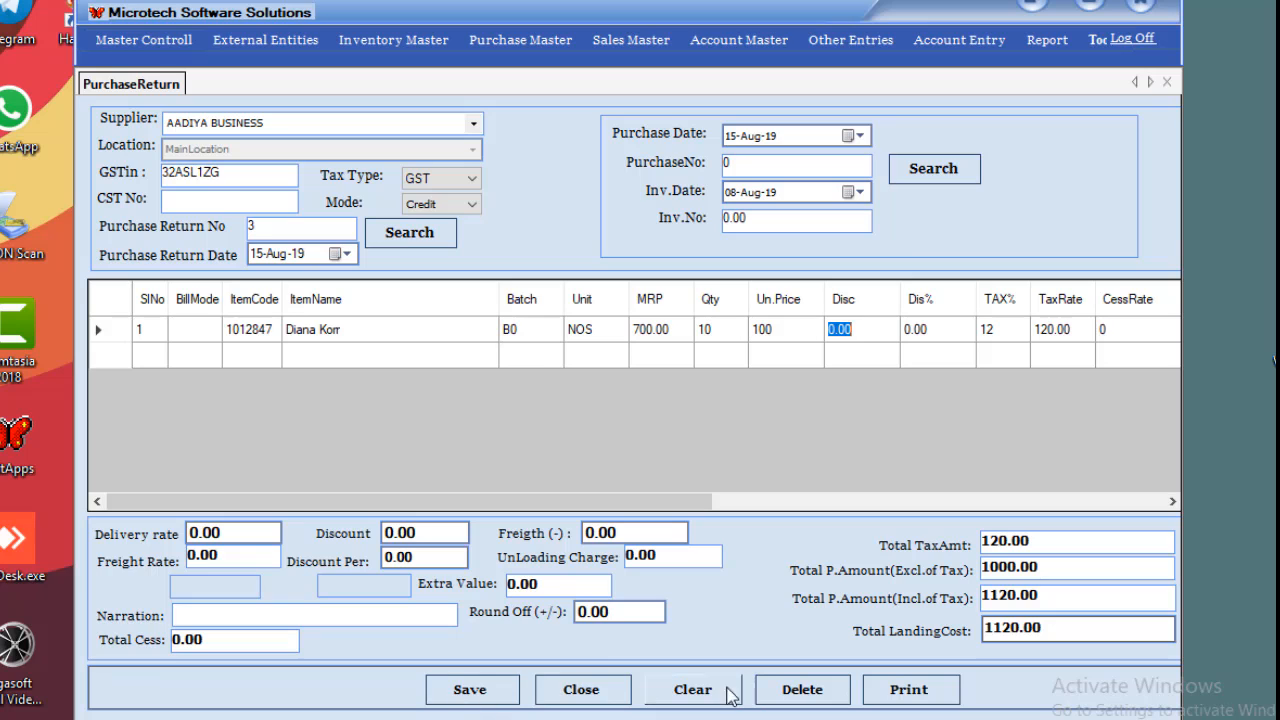
Save purchase return 3 totalling 1120 without printing it.
left_click(469, 690)
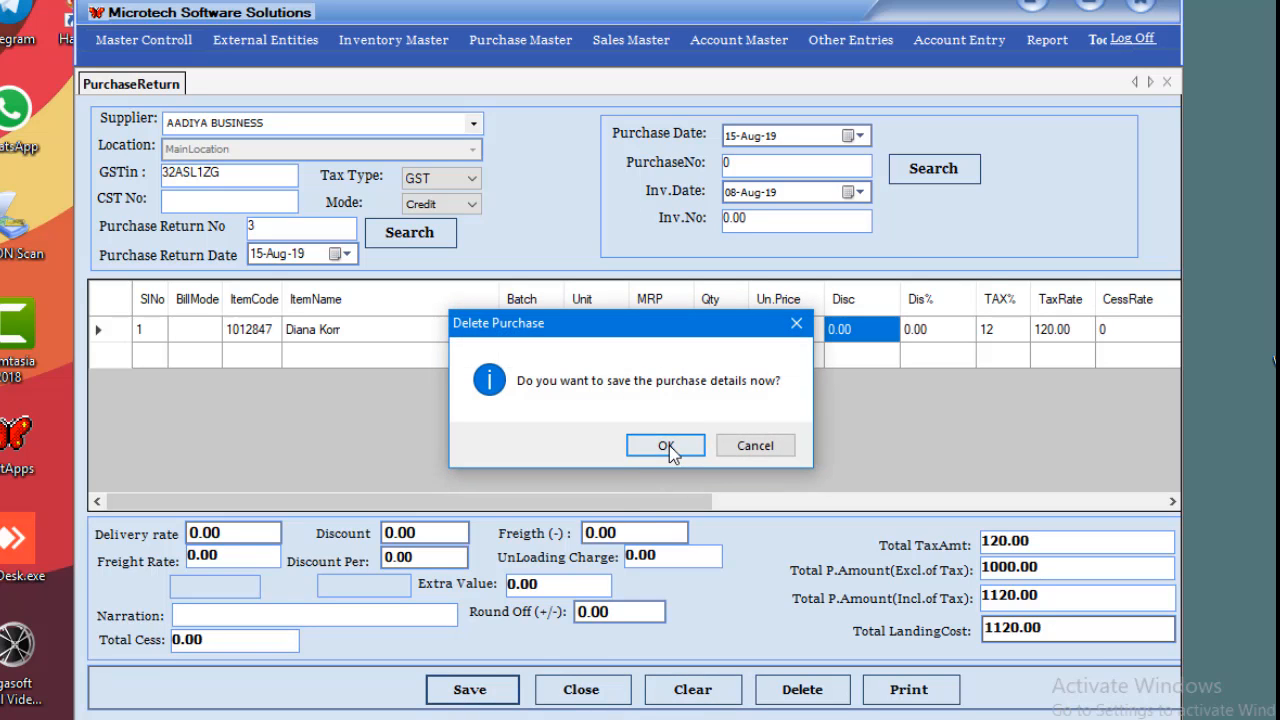
left_click(666, 445)
left_click(698, 436)
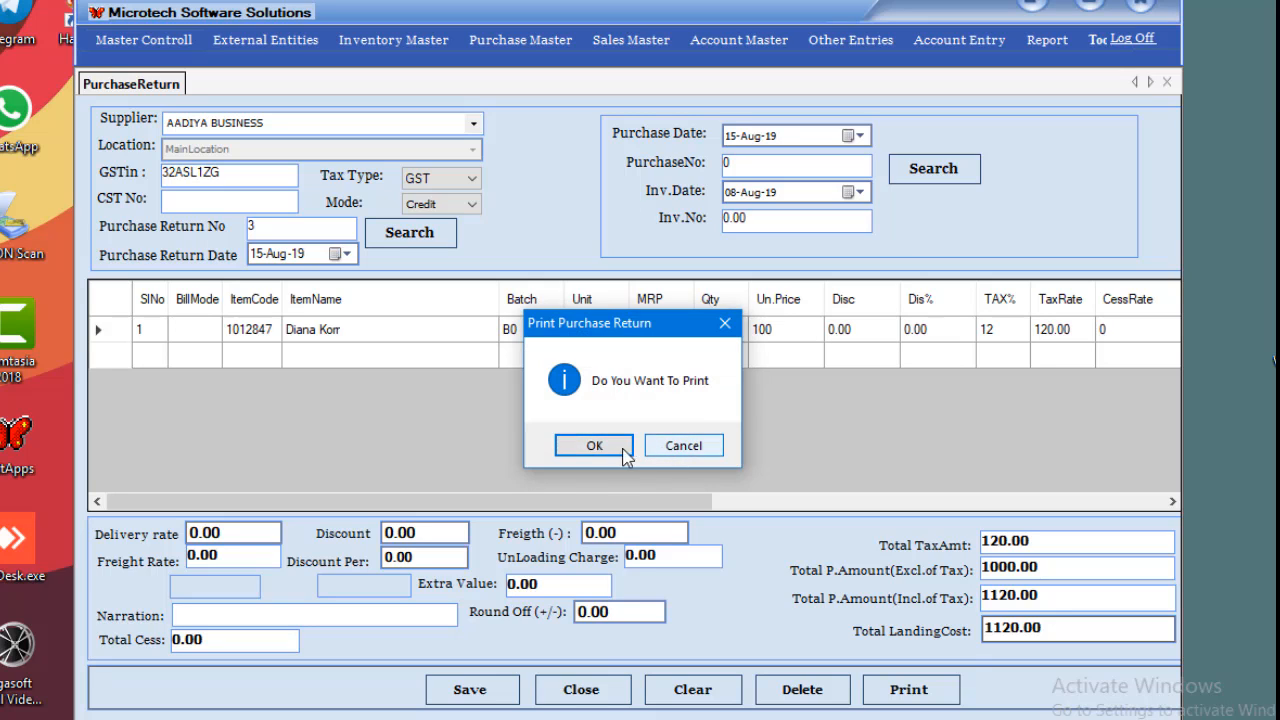
left_click(682, 448)
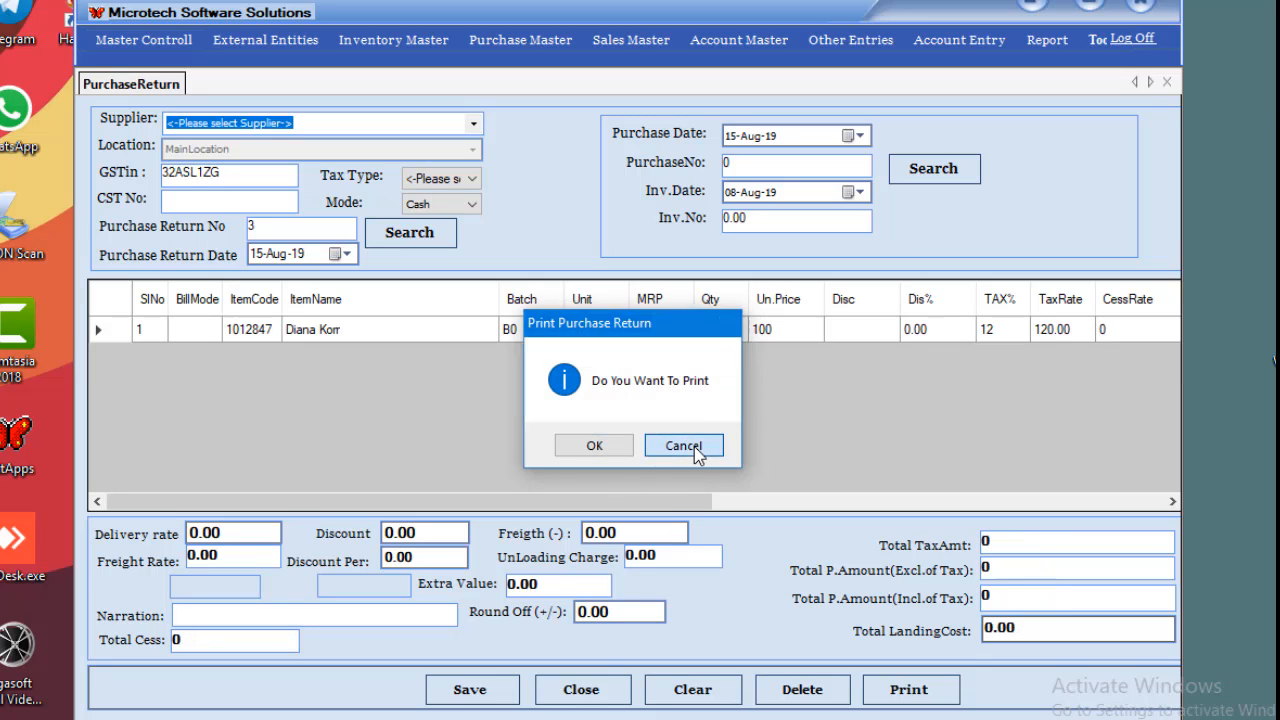
Close the purchase return and start POS invoice 3784 with rate type CCP.
left_click(1166, 82)
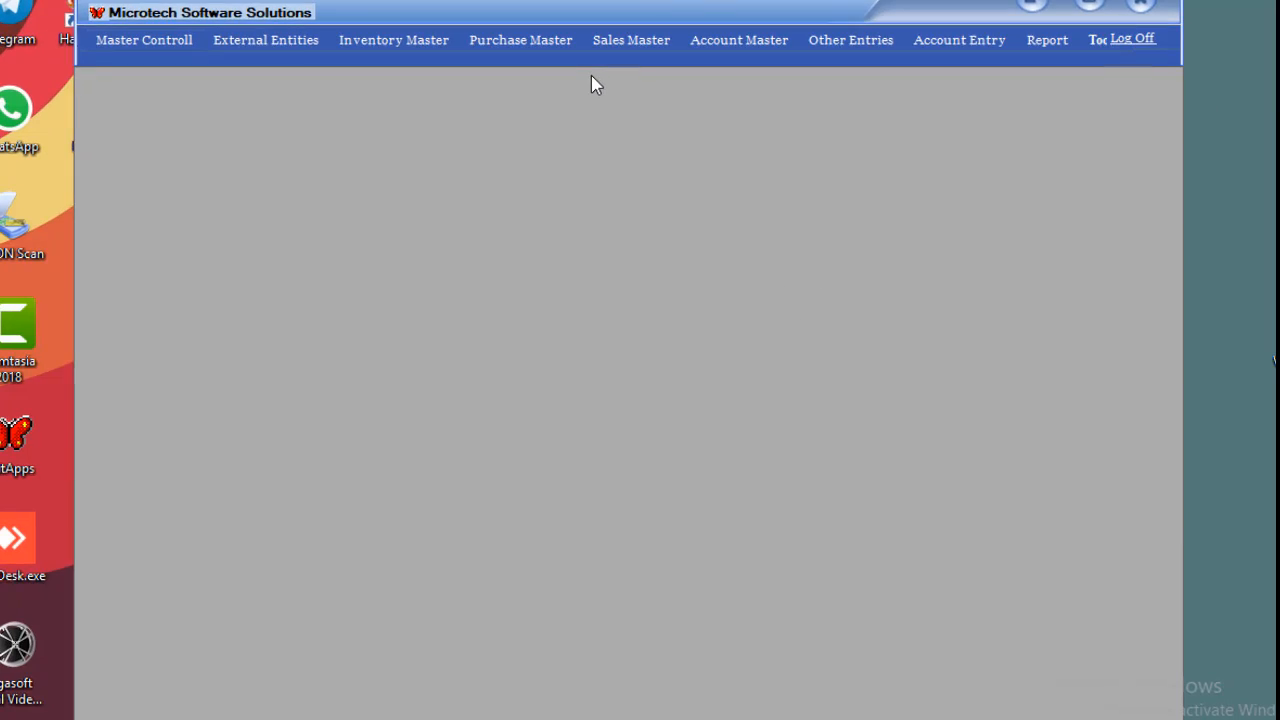
left_click(643, 48)
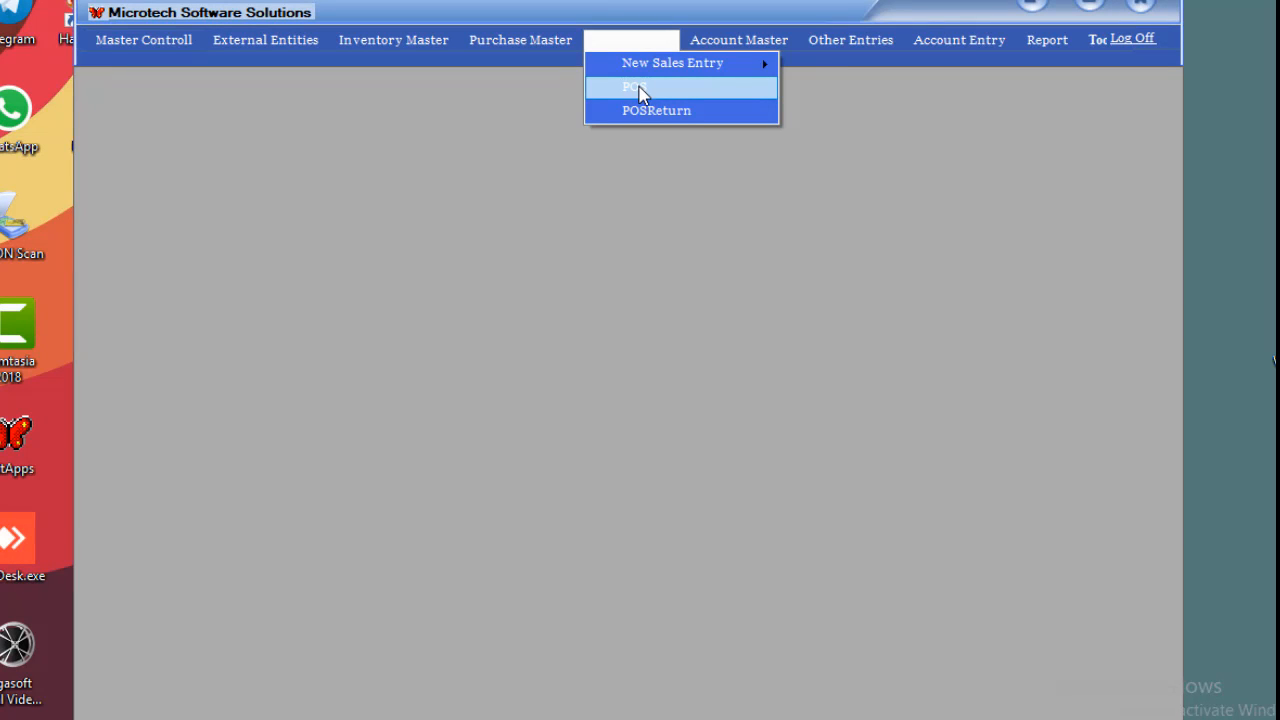
left_click(641, 90)
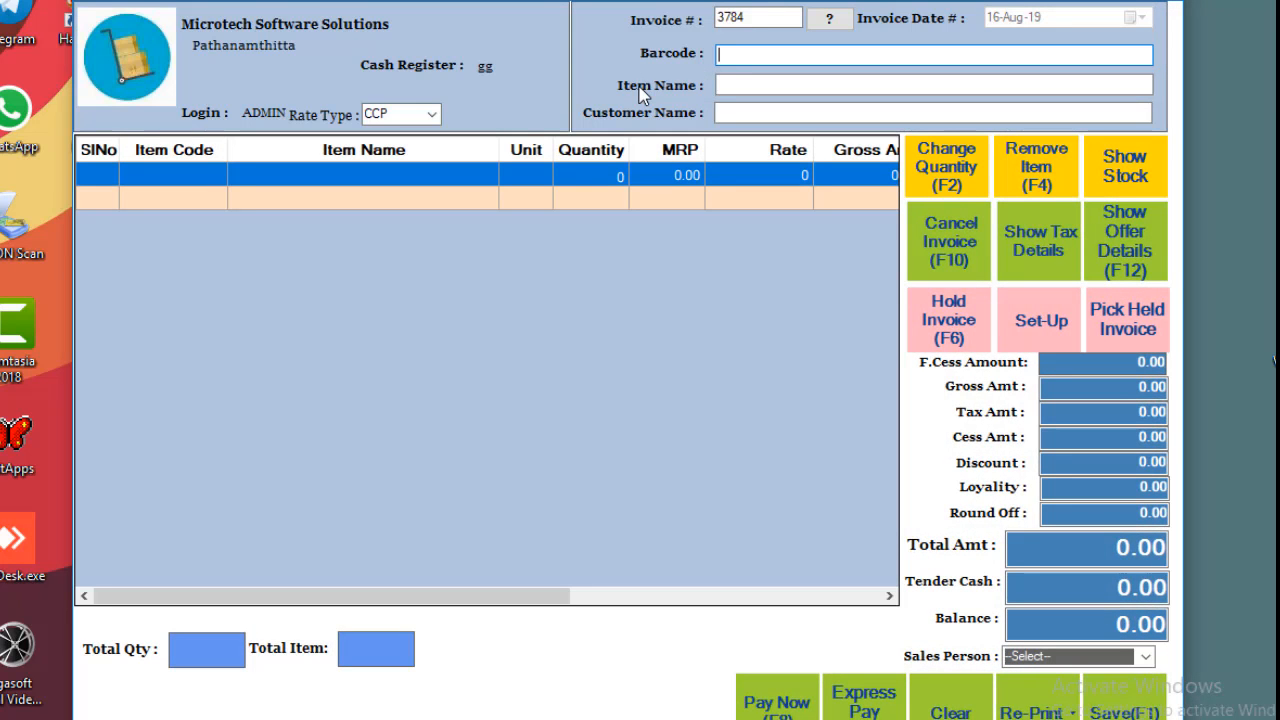
left_click(431, 115)
left_click(431, 115)
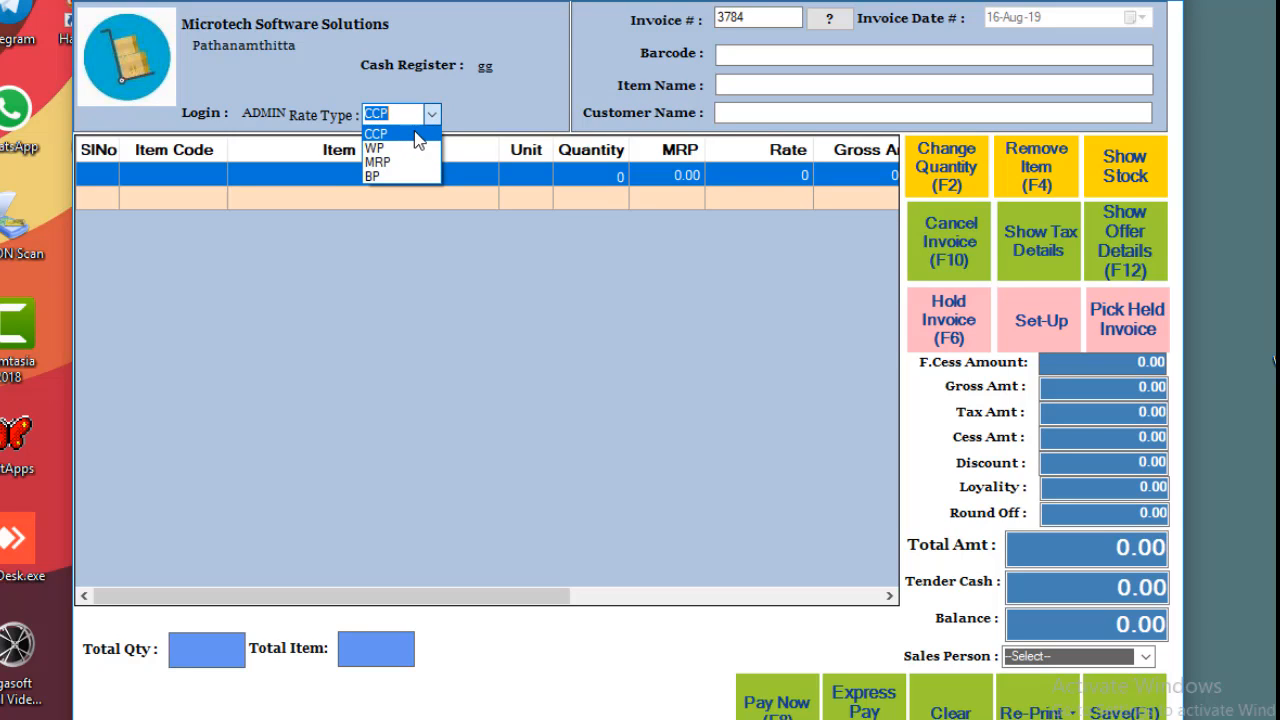
left_click(418, 138)
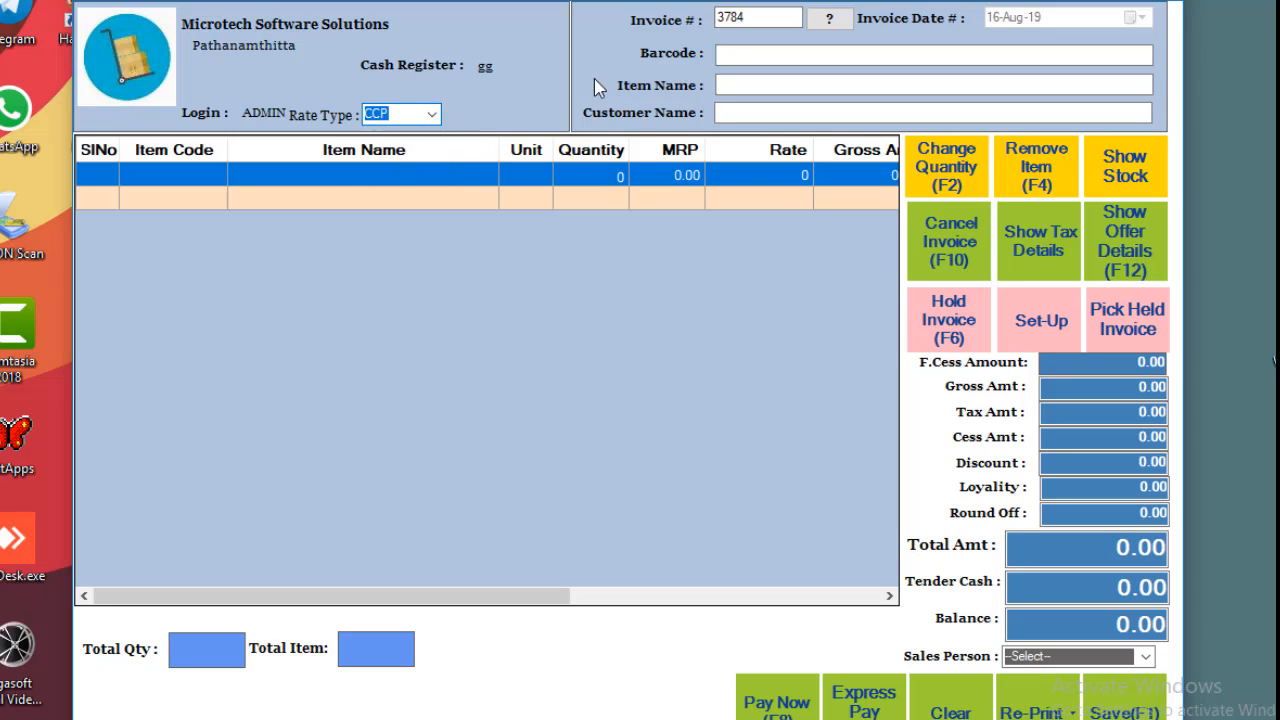
left_click(770, 55)
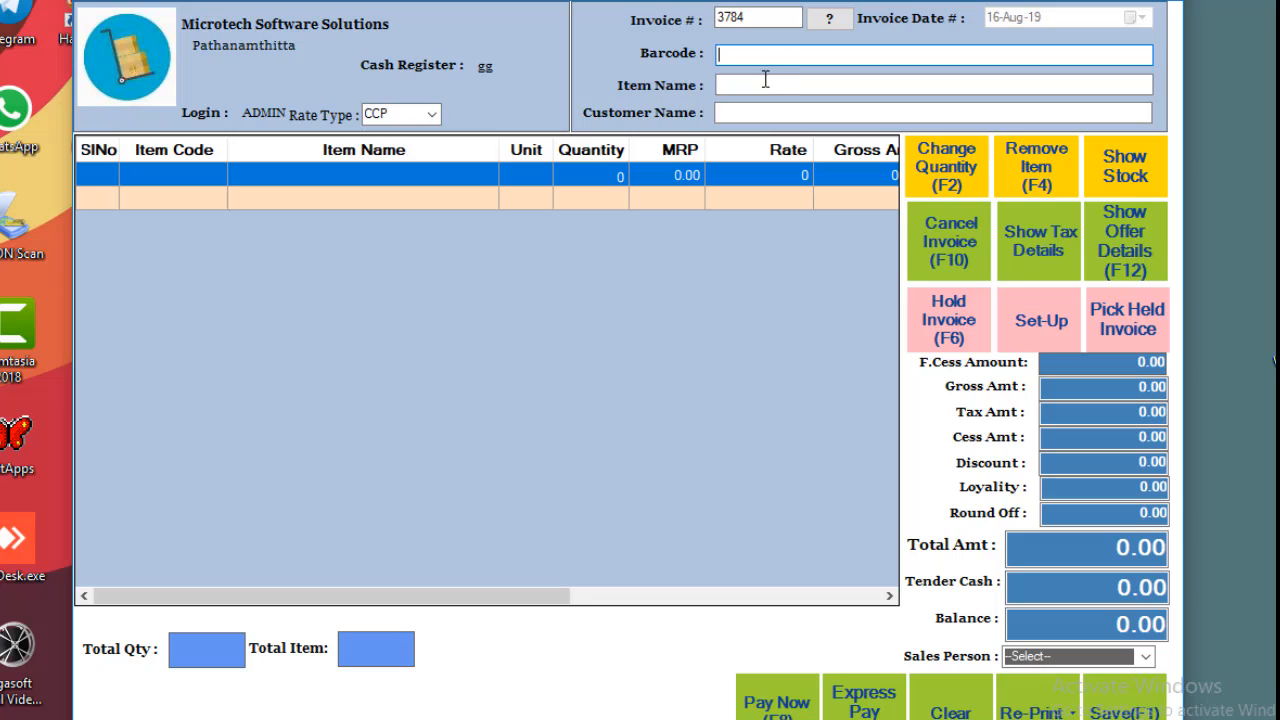
left_click(764, 84)
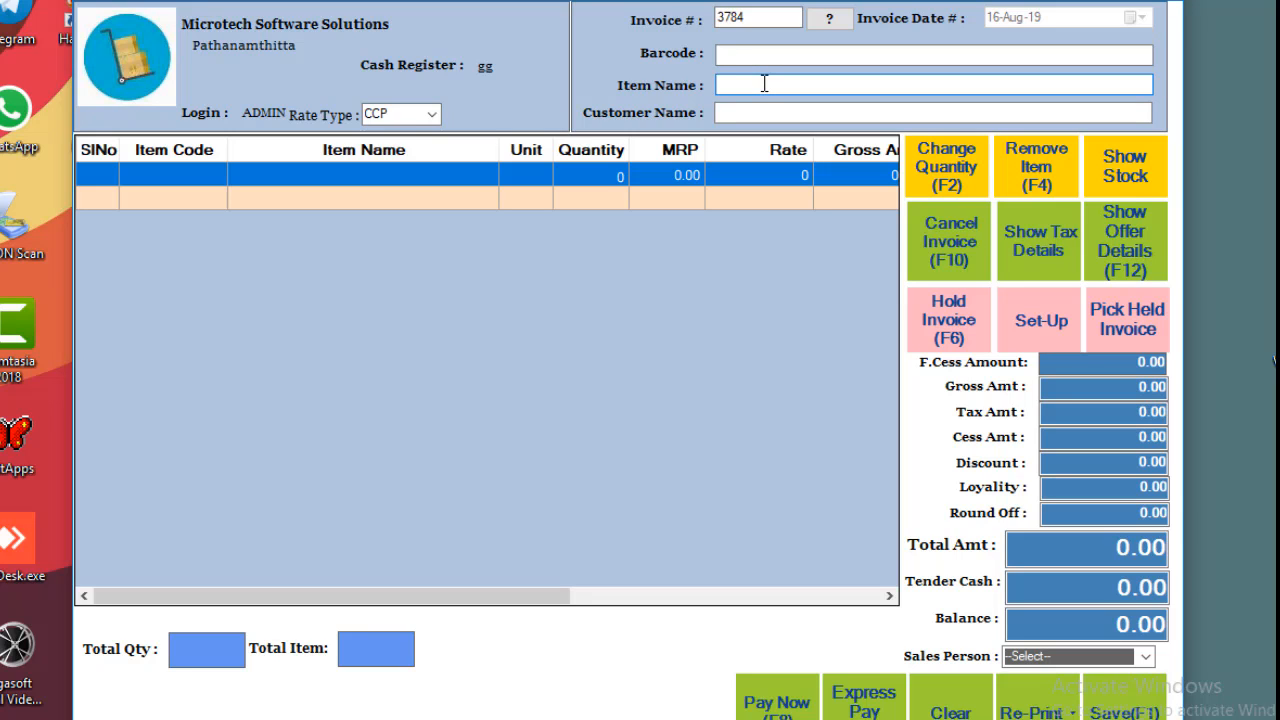
type("diana")
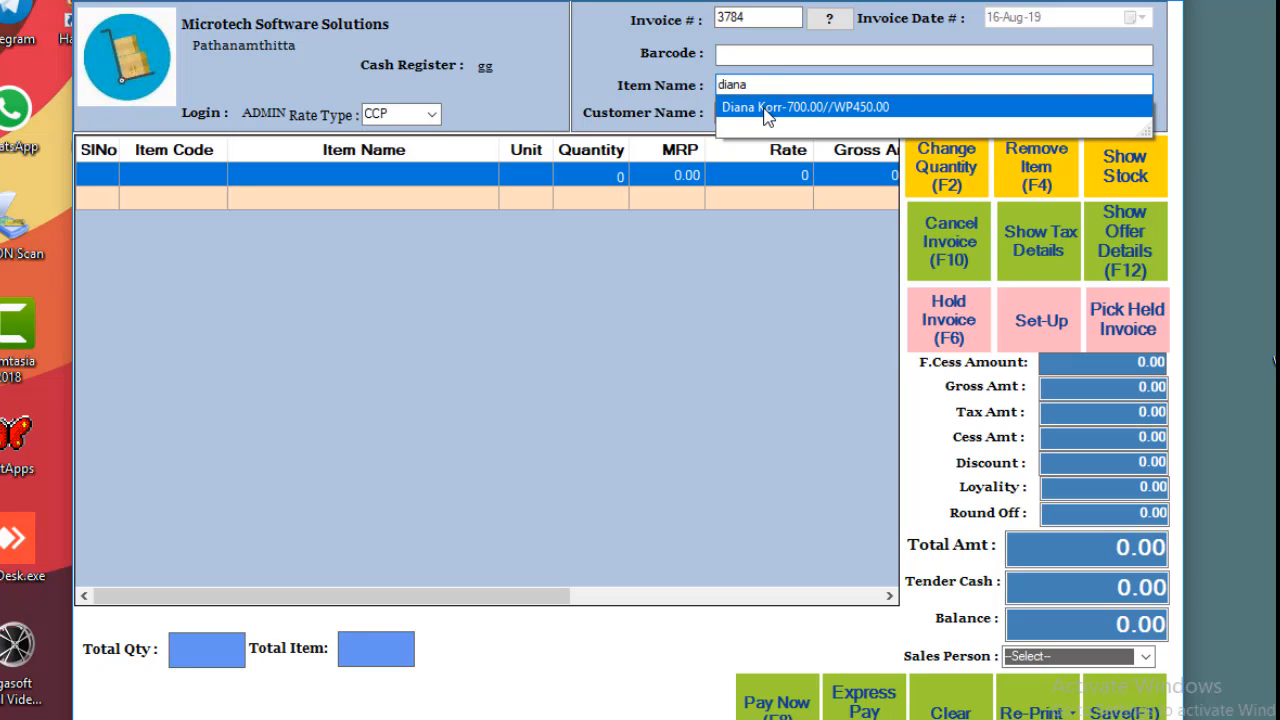
left_click(765, 108)
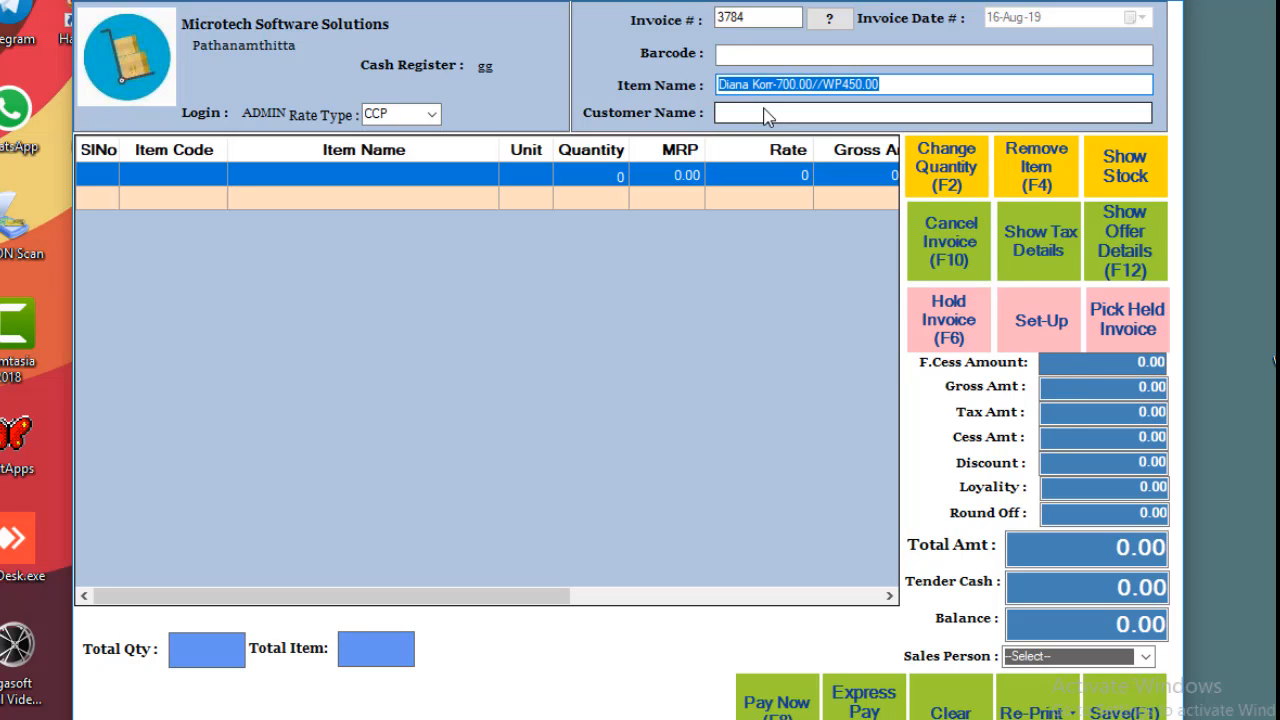
key("Return")
key("Return")
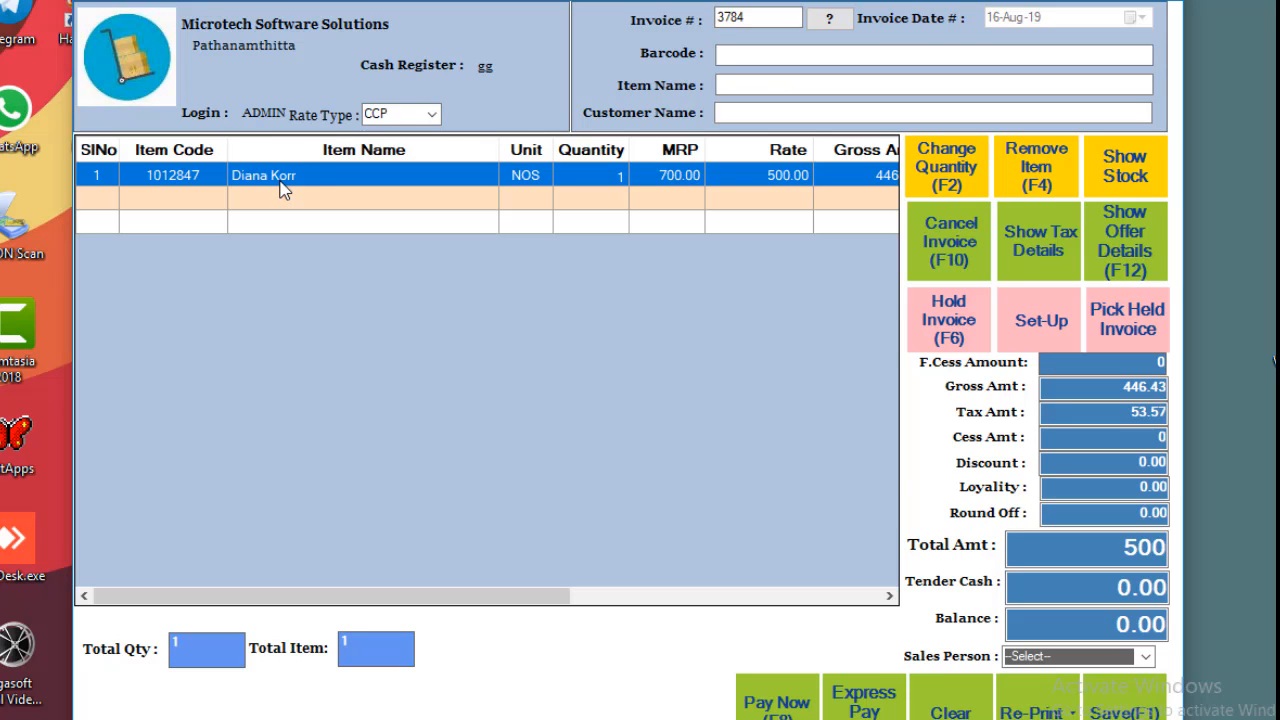
Change the Diana Korr quantity to 10 and hold the 5000 bill under token 101.
key("F2")
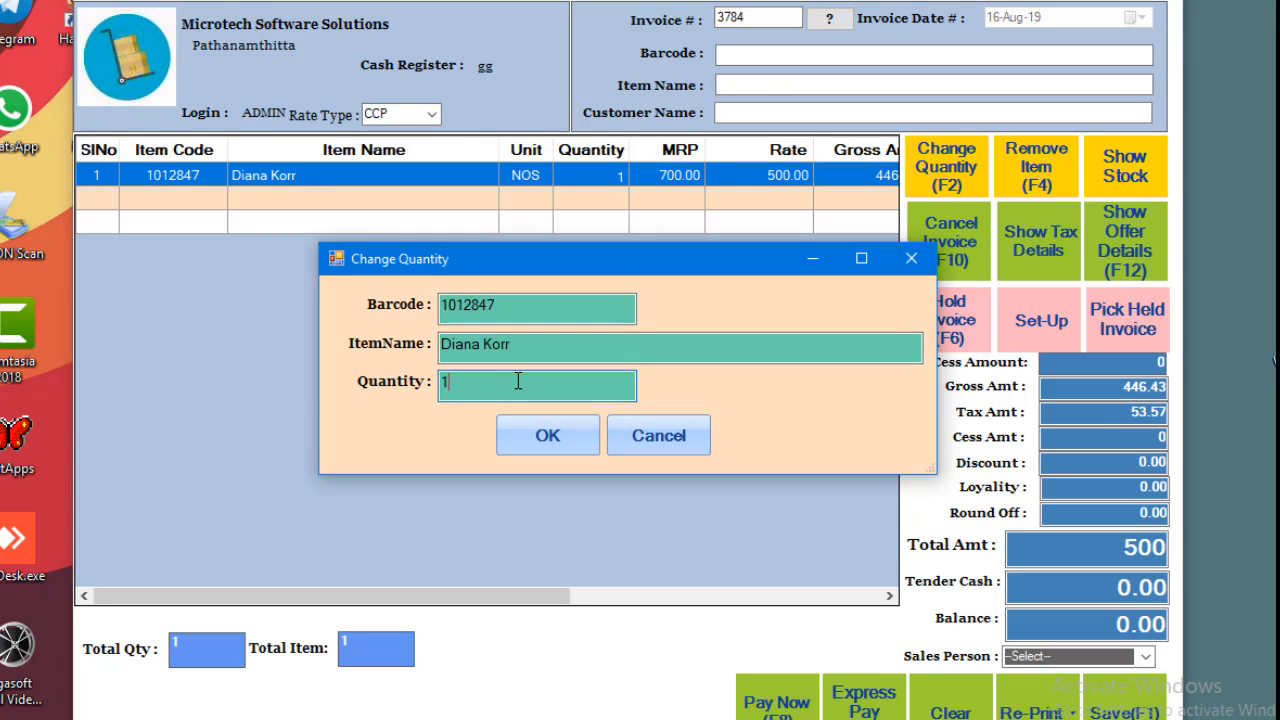
type("0")
left_click(540, 434)
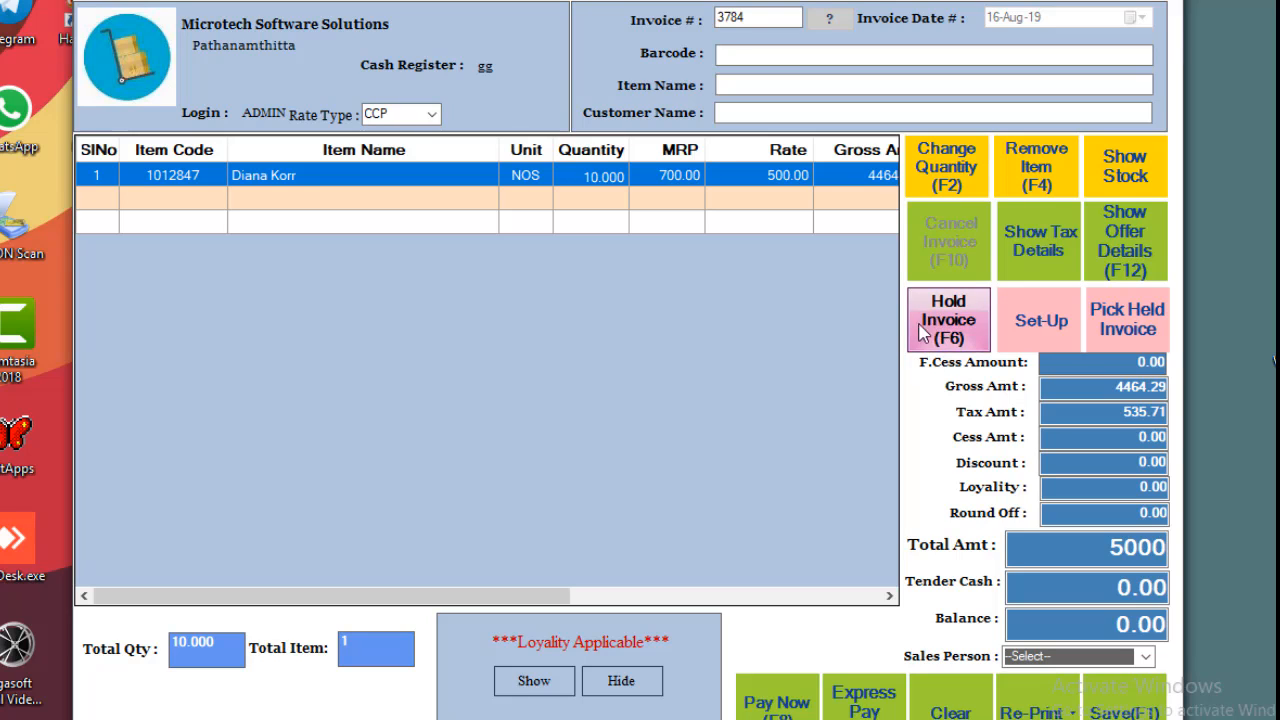
left_click(946, 320)
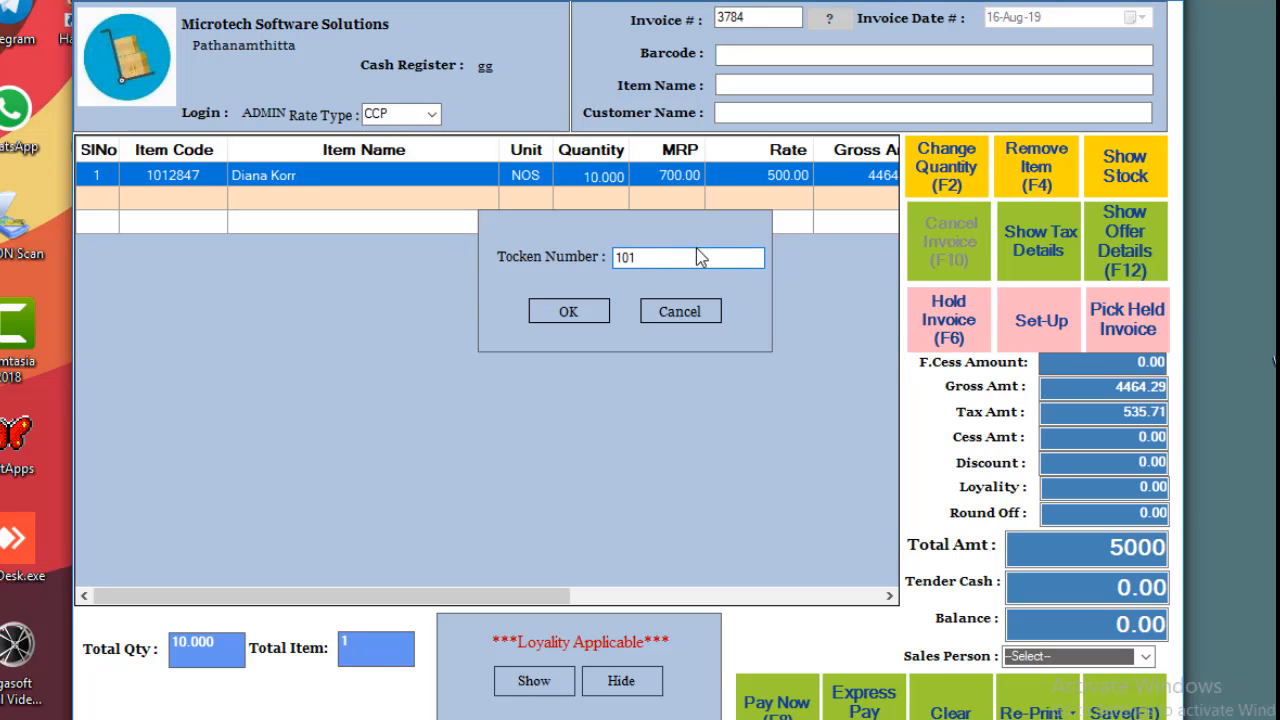
left_click(569, 311)
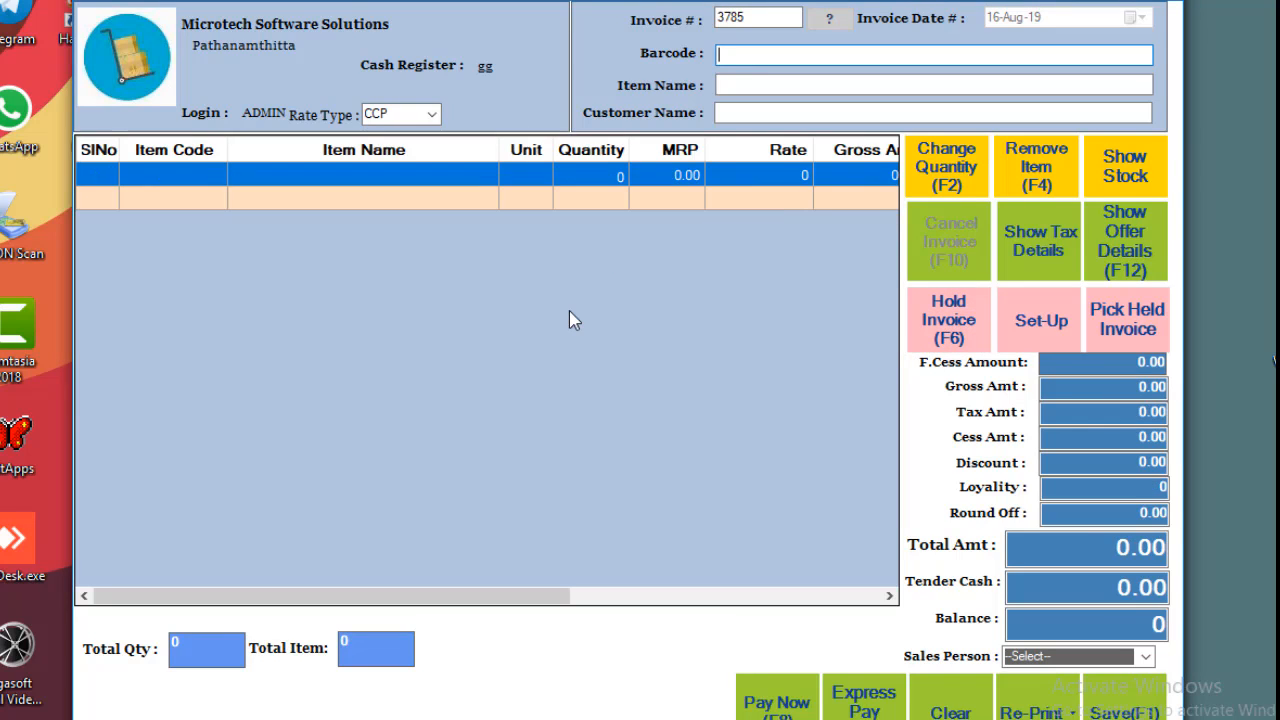
left_click(806, 86)
type("a")
key("Down")
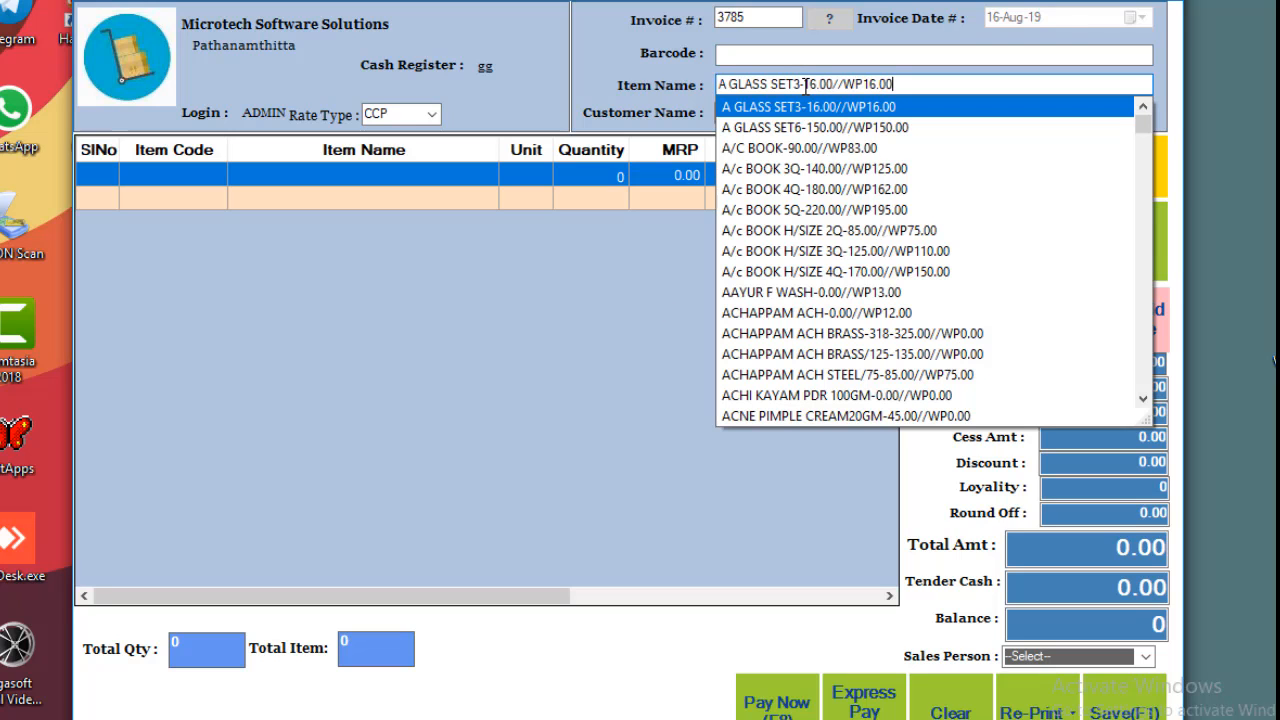
key("Return")
key("Return")
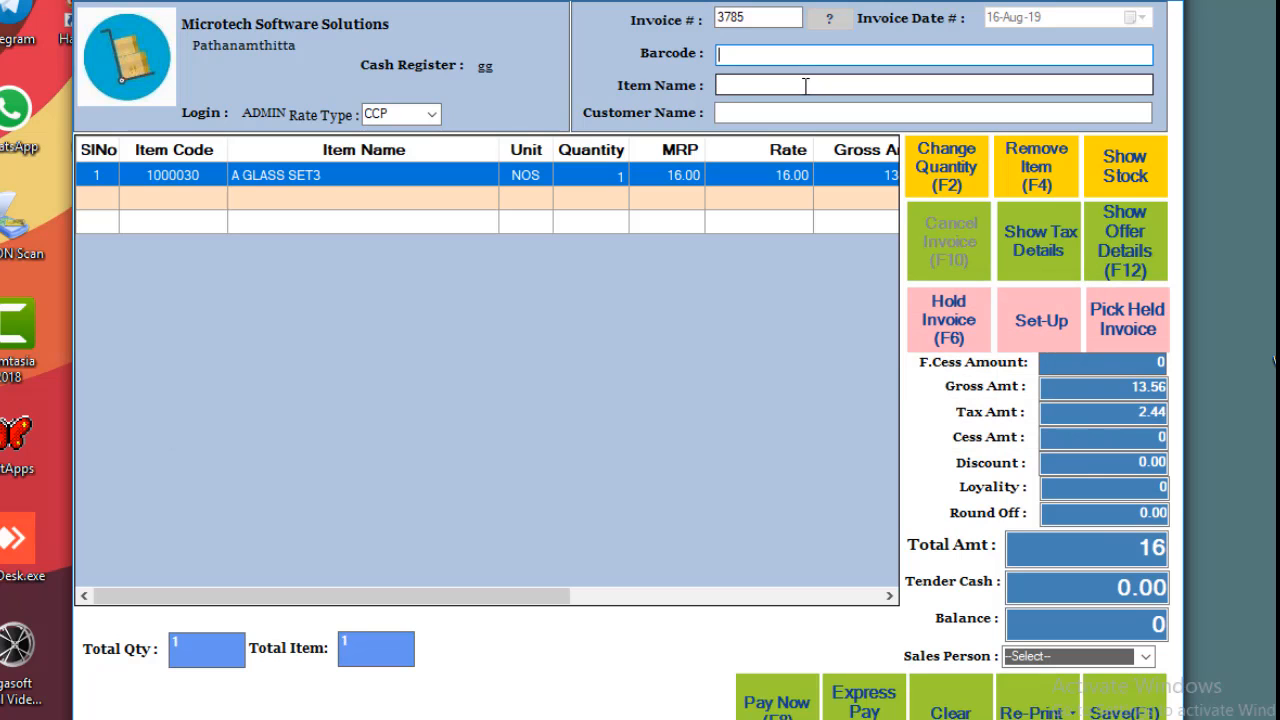
left_click(806, 86)
type("a")
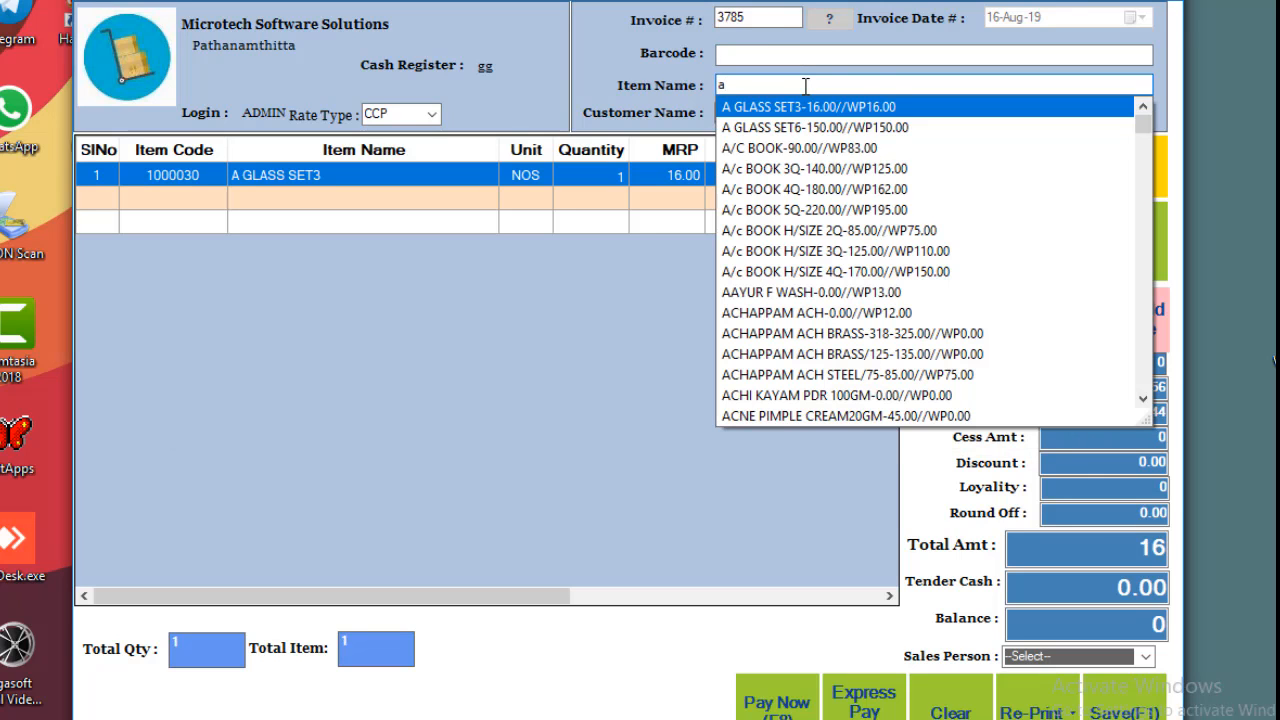
key("Down")
key("Return")
key("Return")
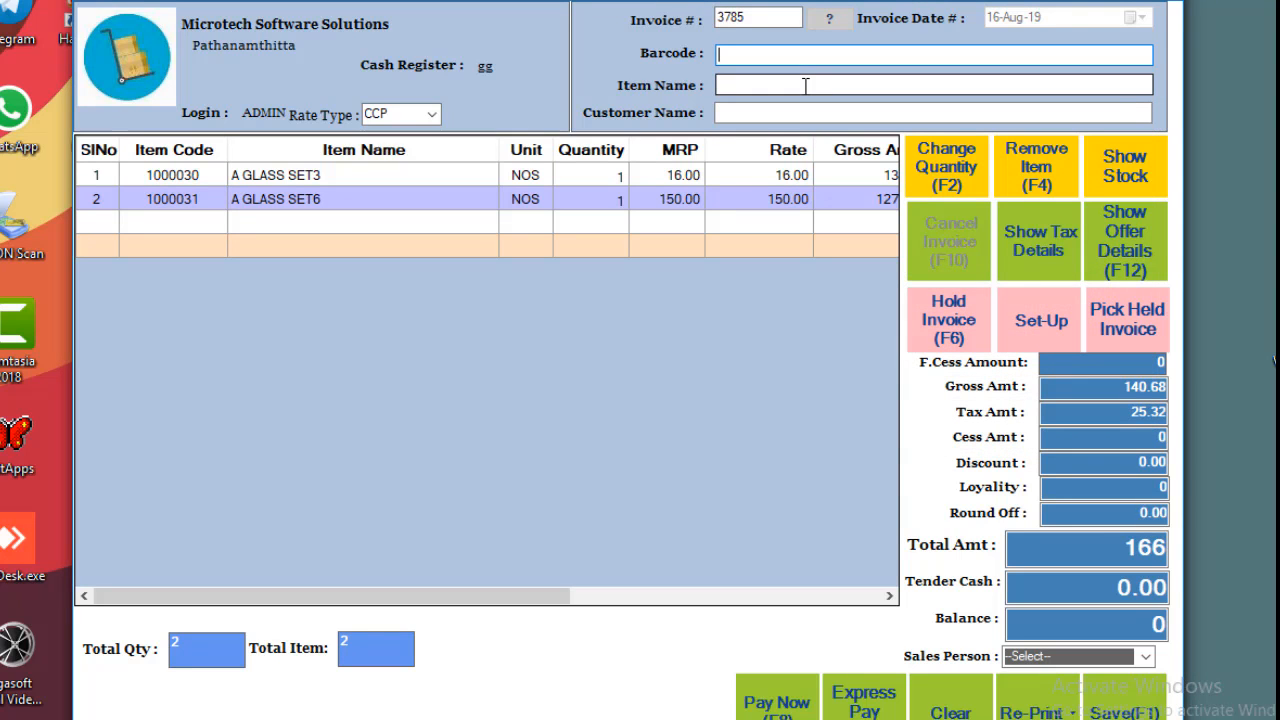
left_click(975, 705)
left_click(630, 446)
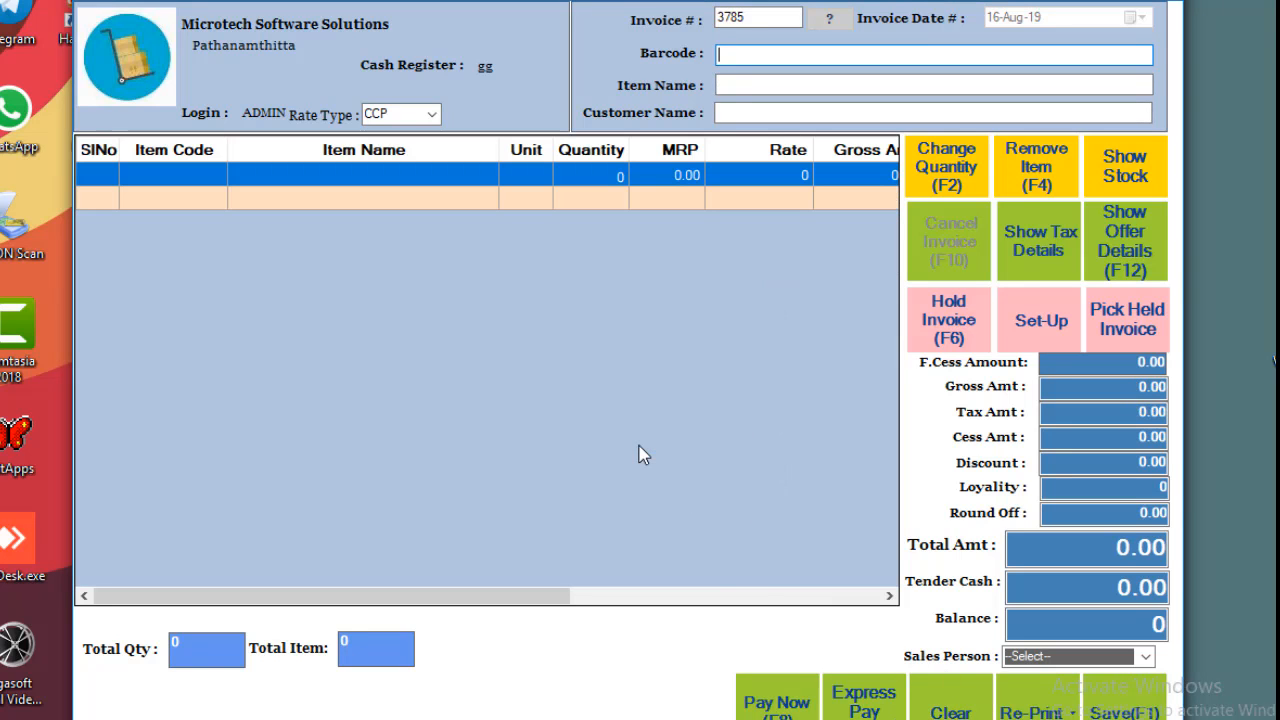
Recall held invoice 3784 with reference 101 from the held invoices list.
left_click(1110, 338)
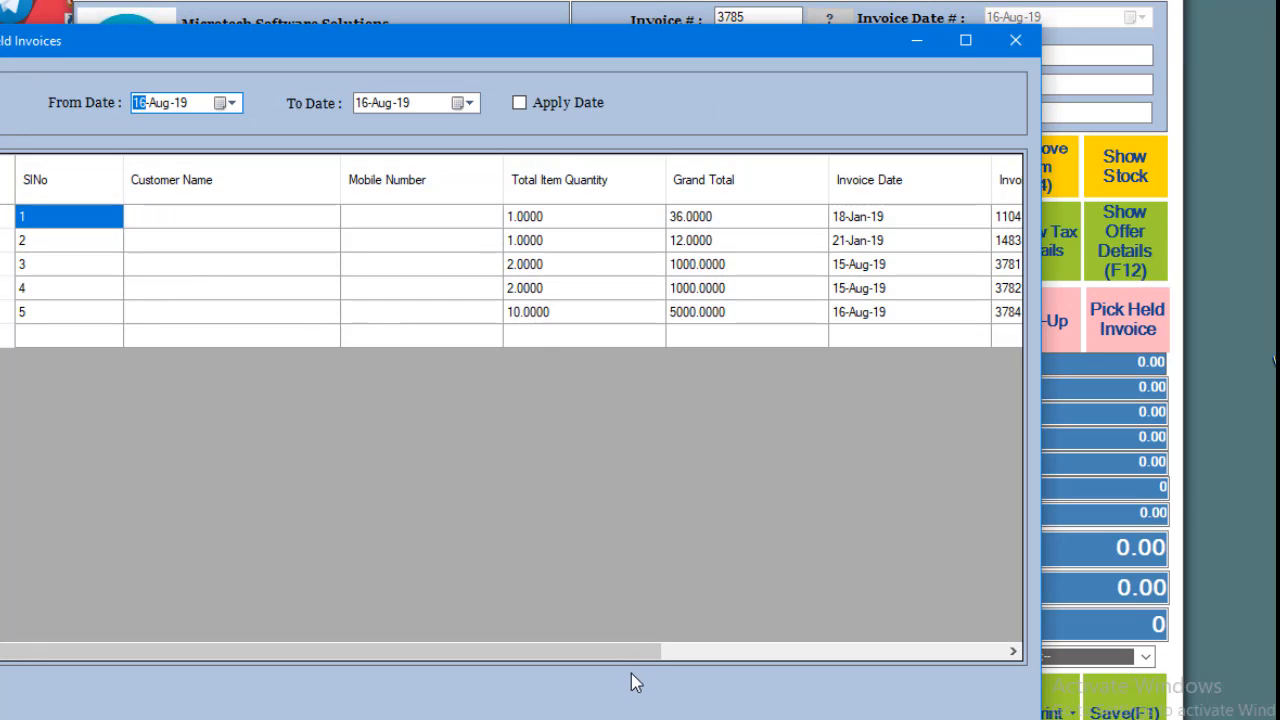
left_click_drag(643, 649, 1035, 655)
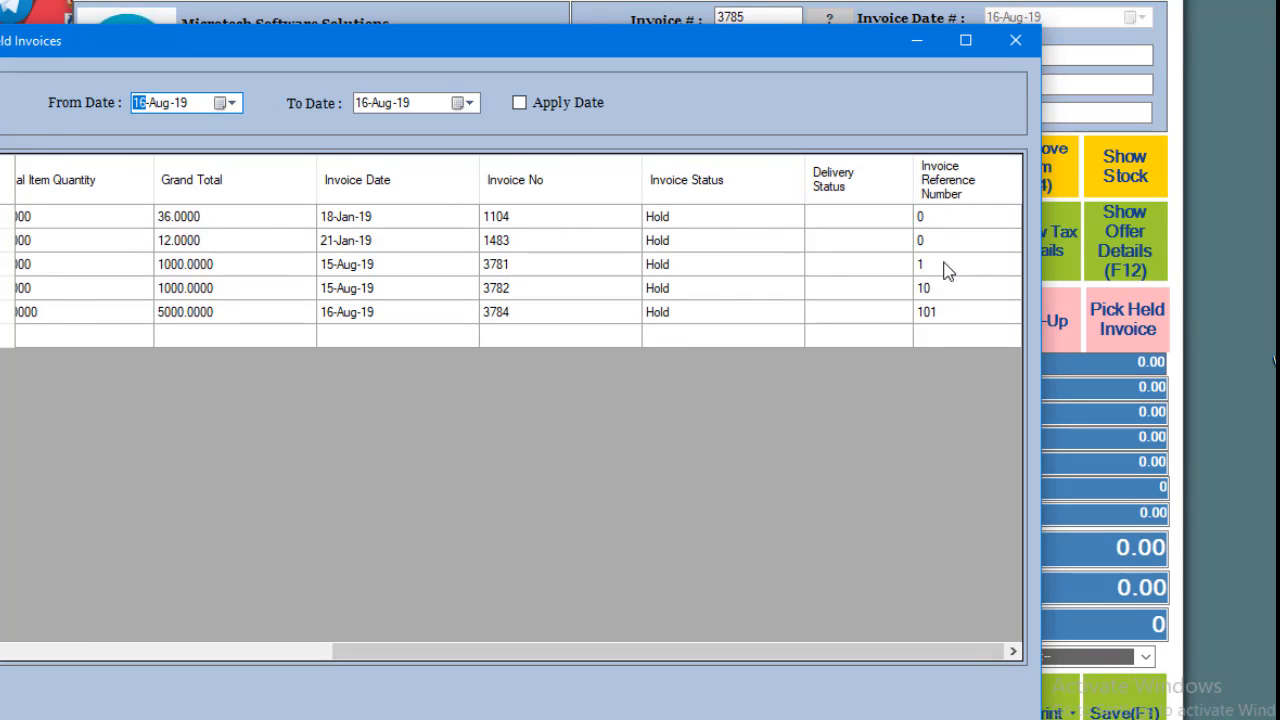
left_click(939, 312)
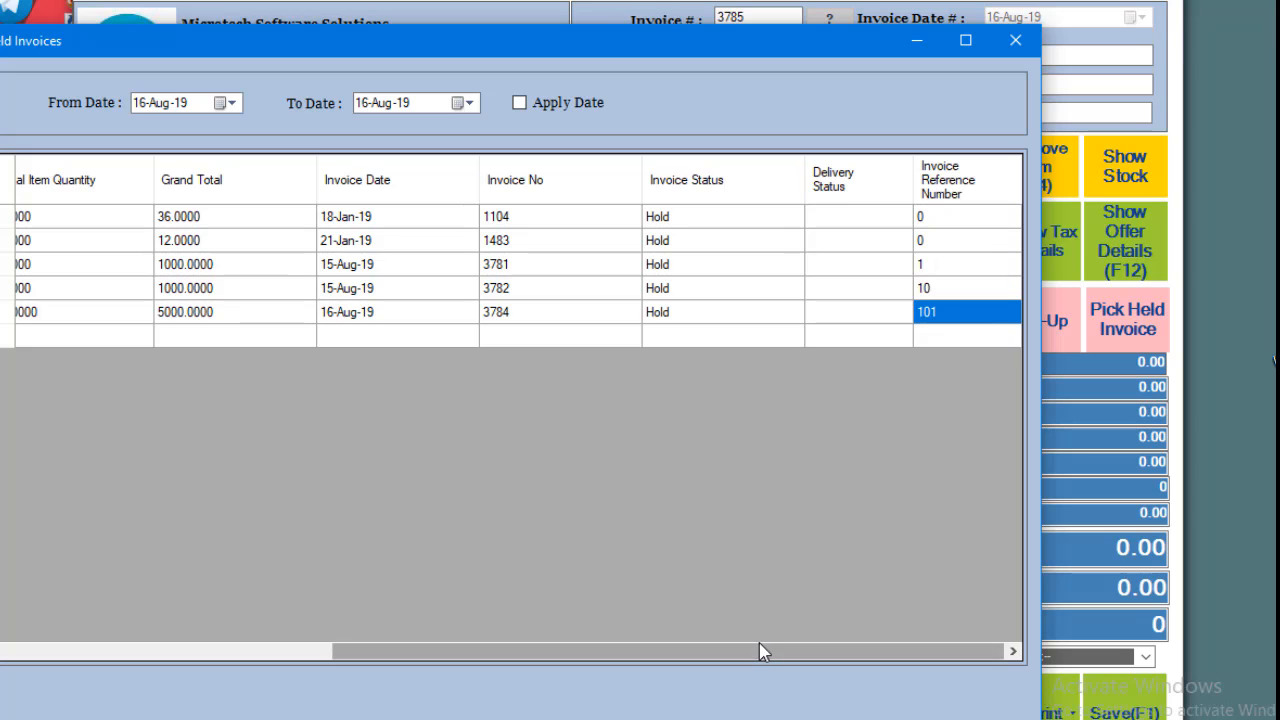
left_click_drag(760, 651, 278, 625)
left_click(90, 312)
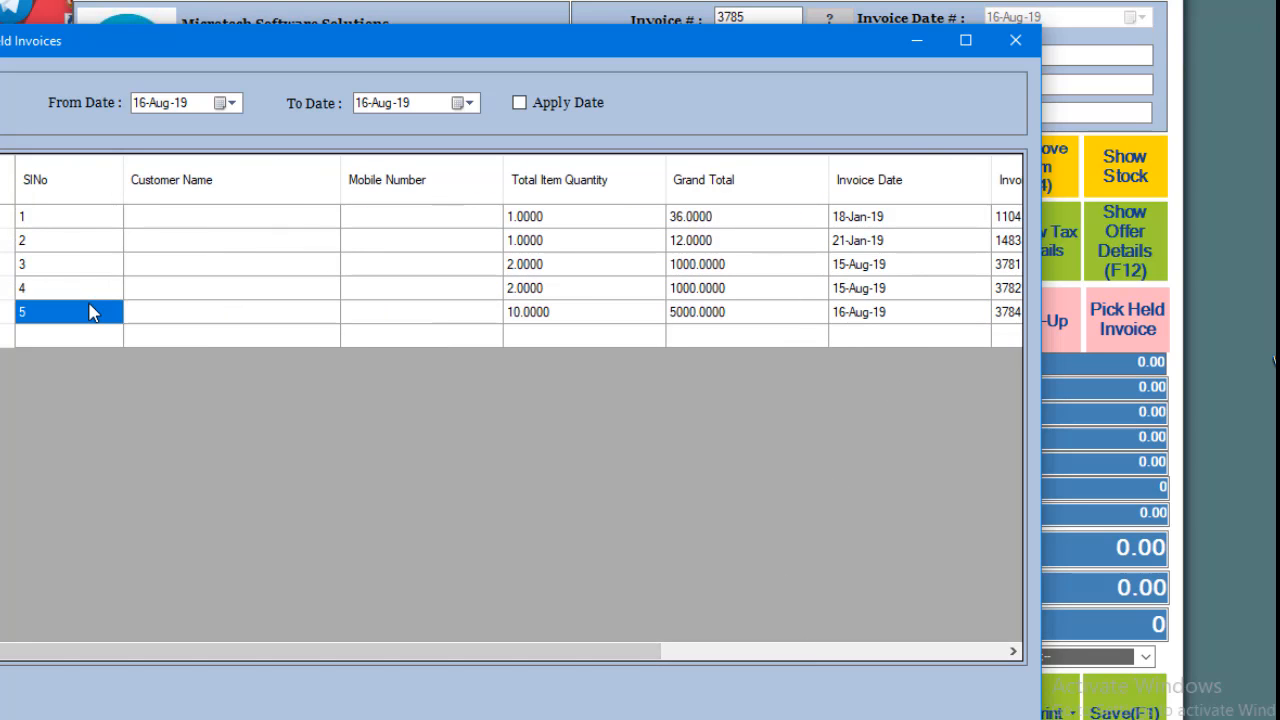
double_click(90, 312)
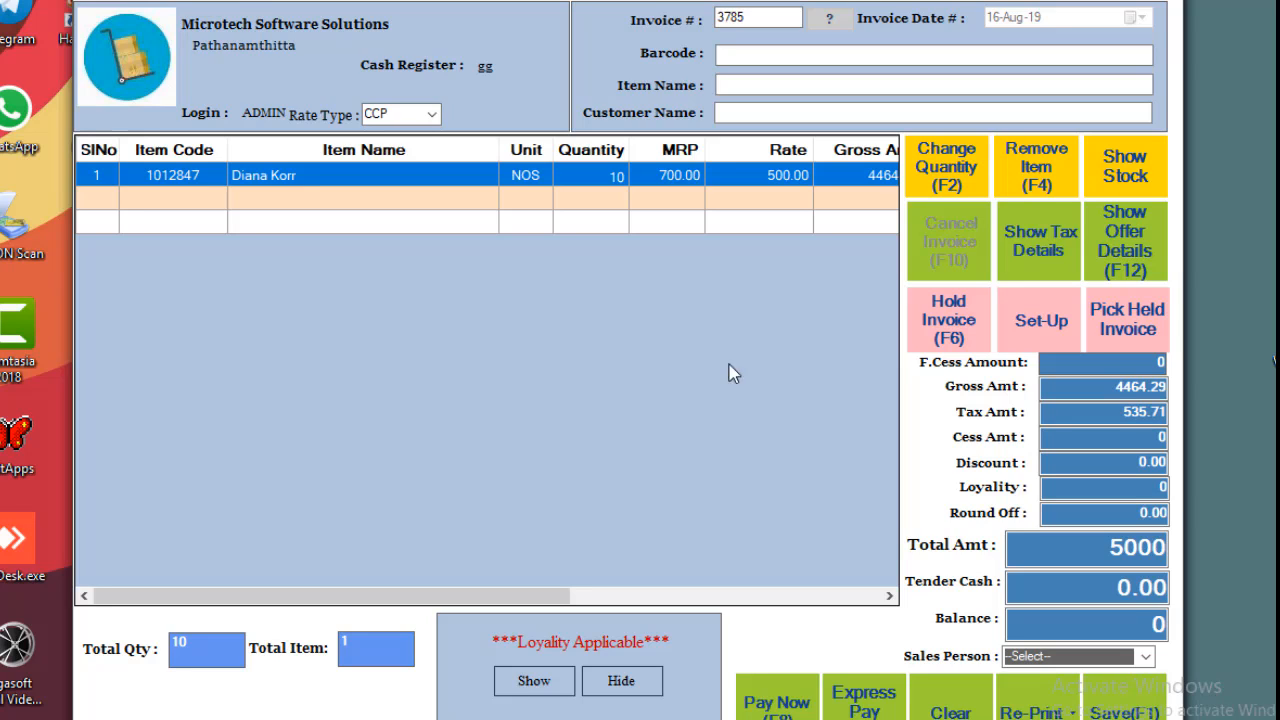
Tender 6000 cash against the 5000 bill, leaving a 1000 balance.
left_click(771, 112)
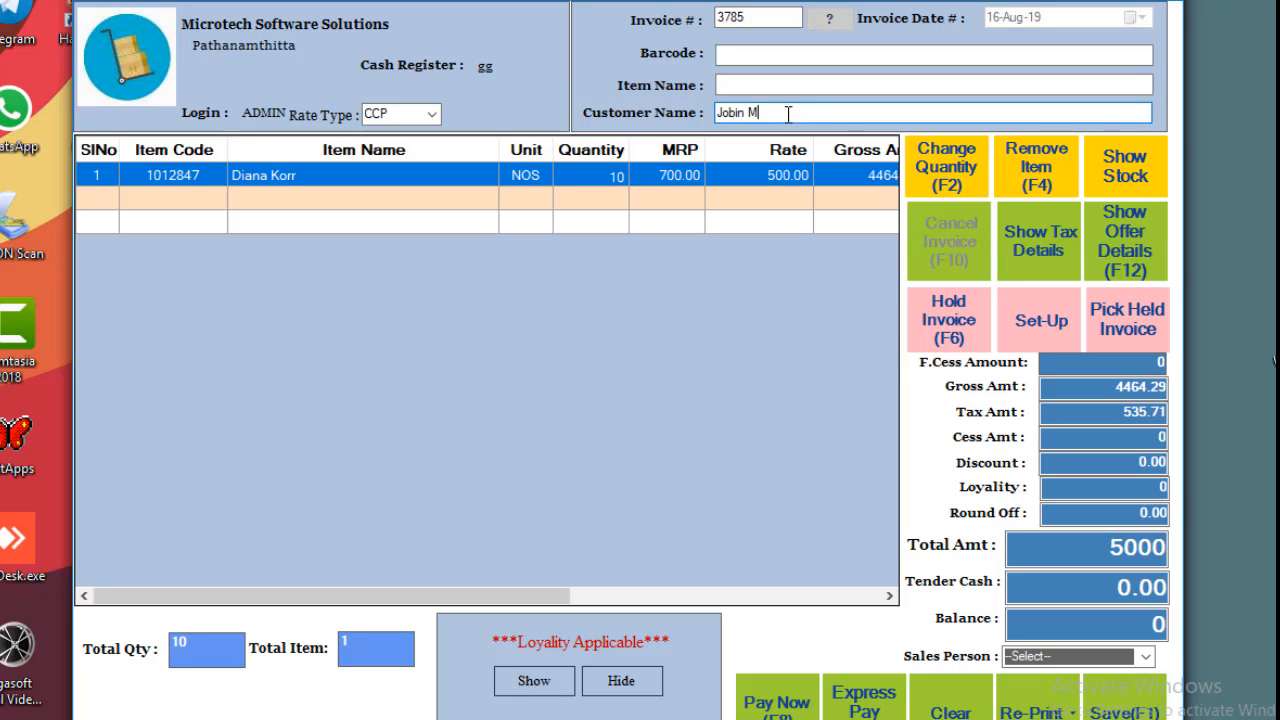
left_click_drag(775, 112, 718, 112)
left_click(835, 112)
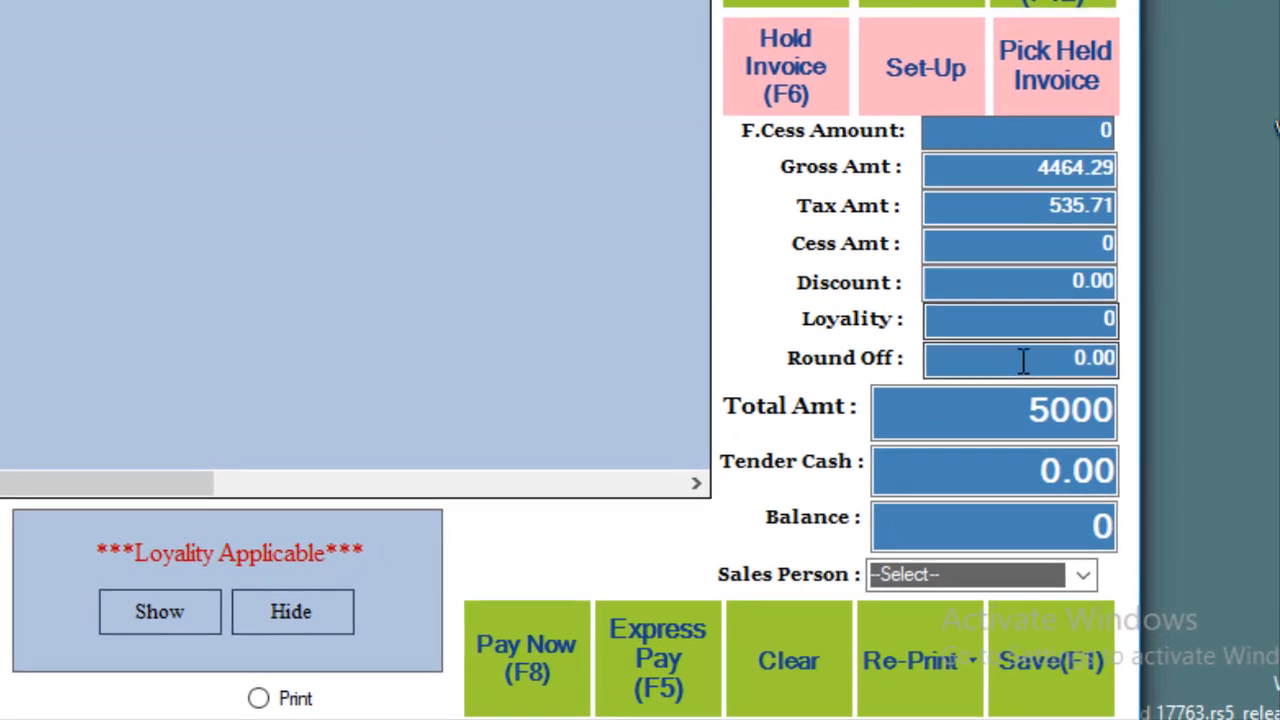
left_click(1070, 447)
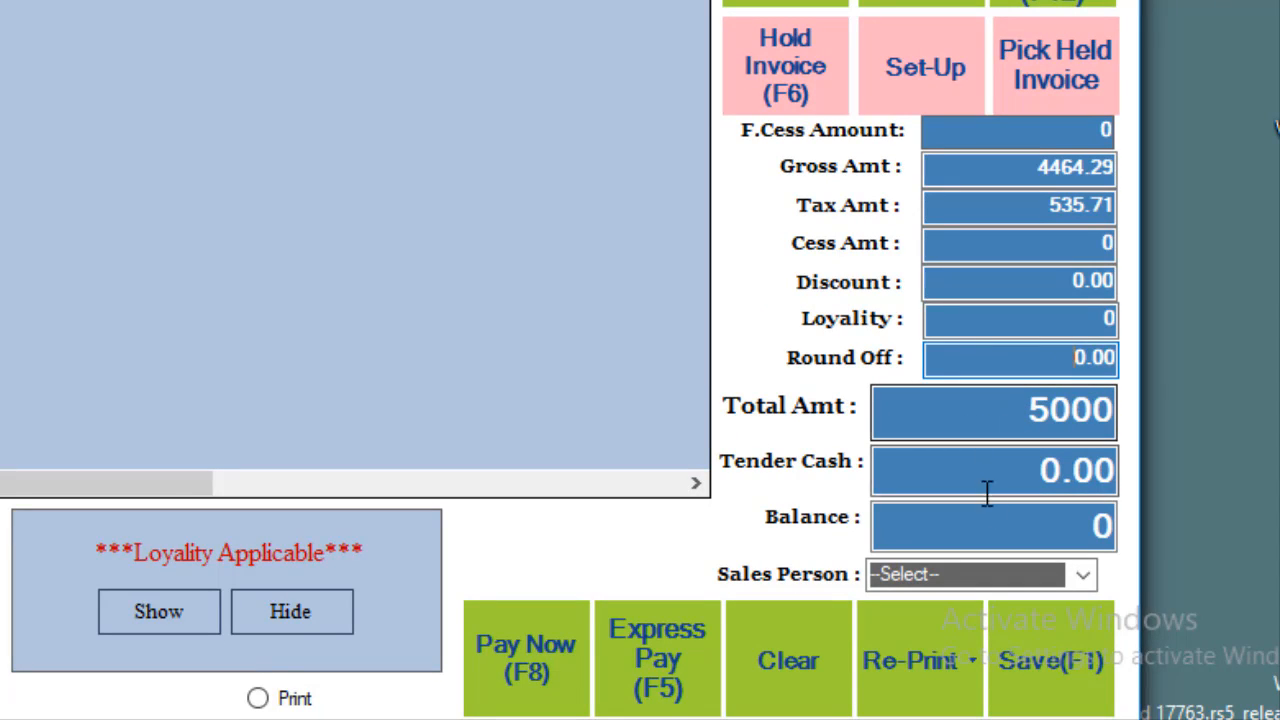
left_click(1051, 462)
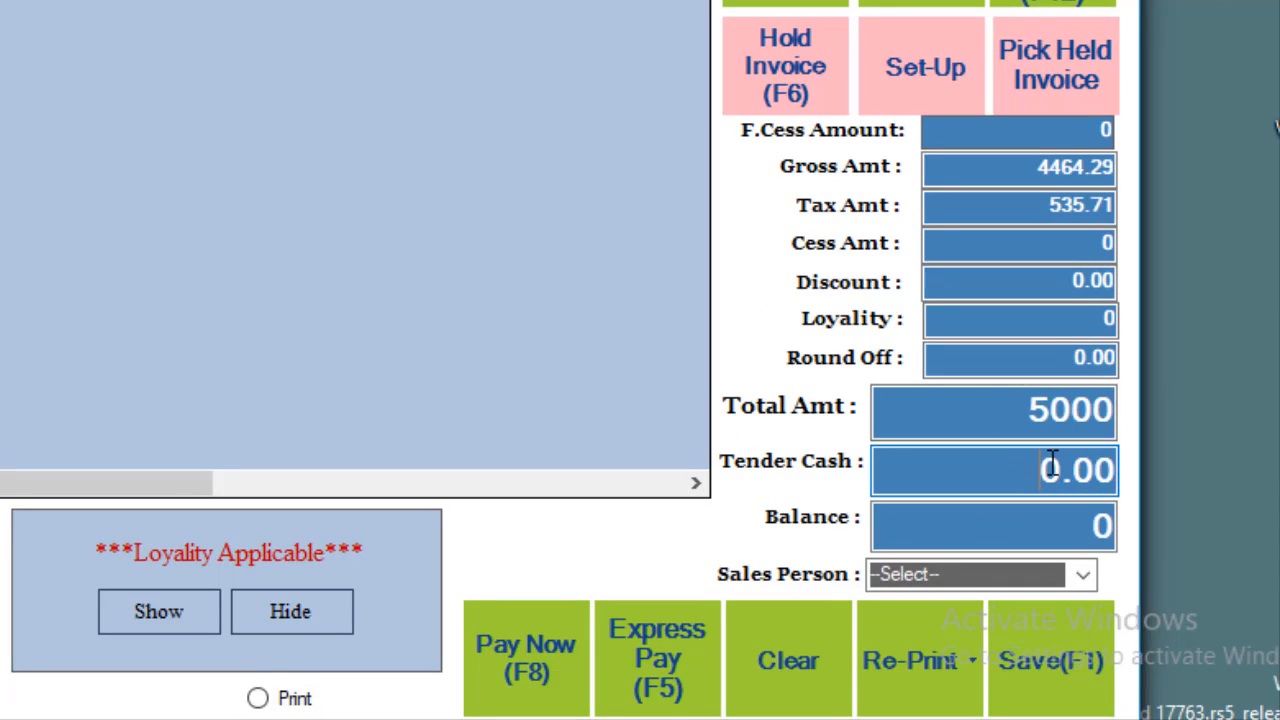
type("1")
key("BackSpace")
type("600")
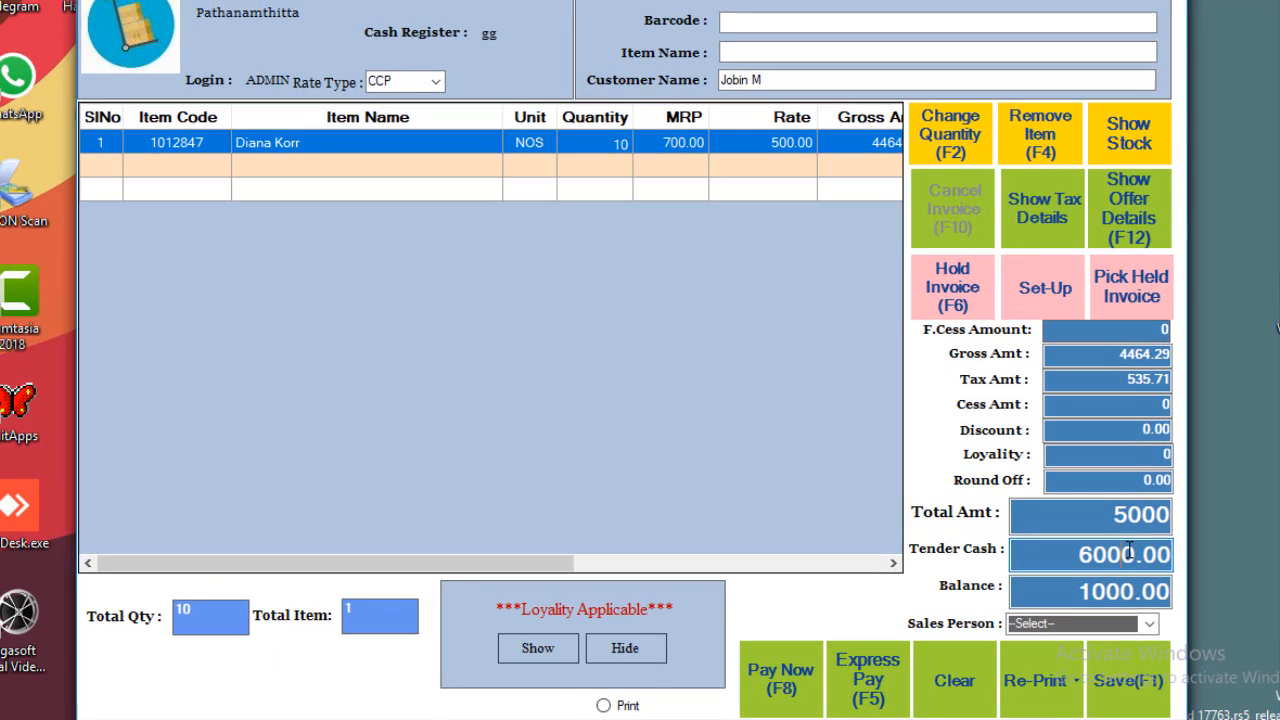
key("Return")
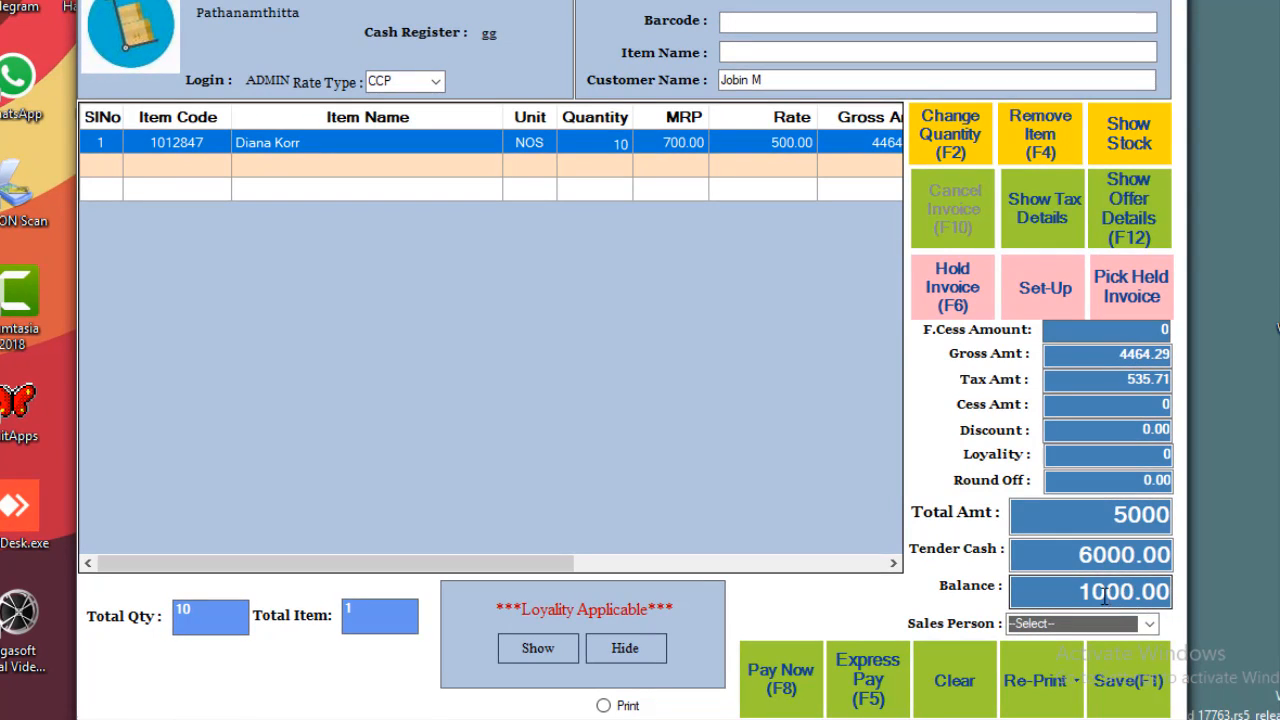
left_click_drag(1077, 591, 1135, 591)
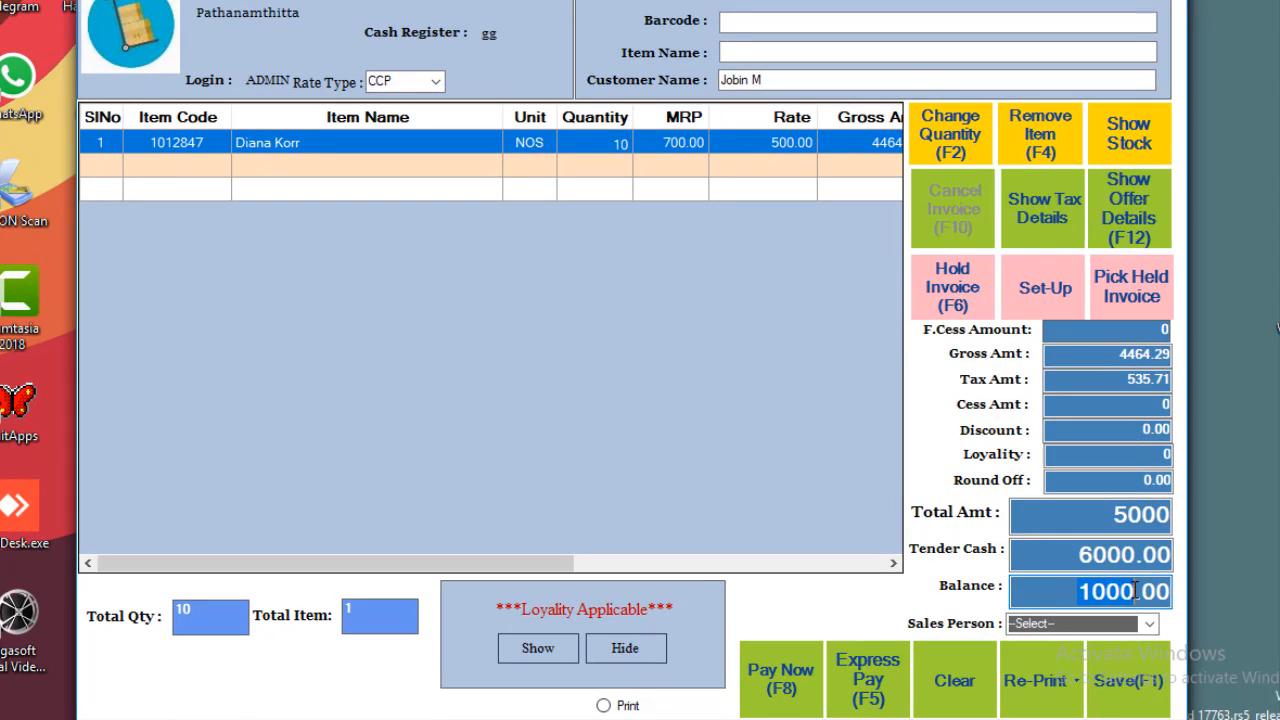
left_click(1135, 591)
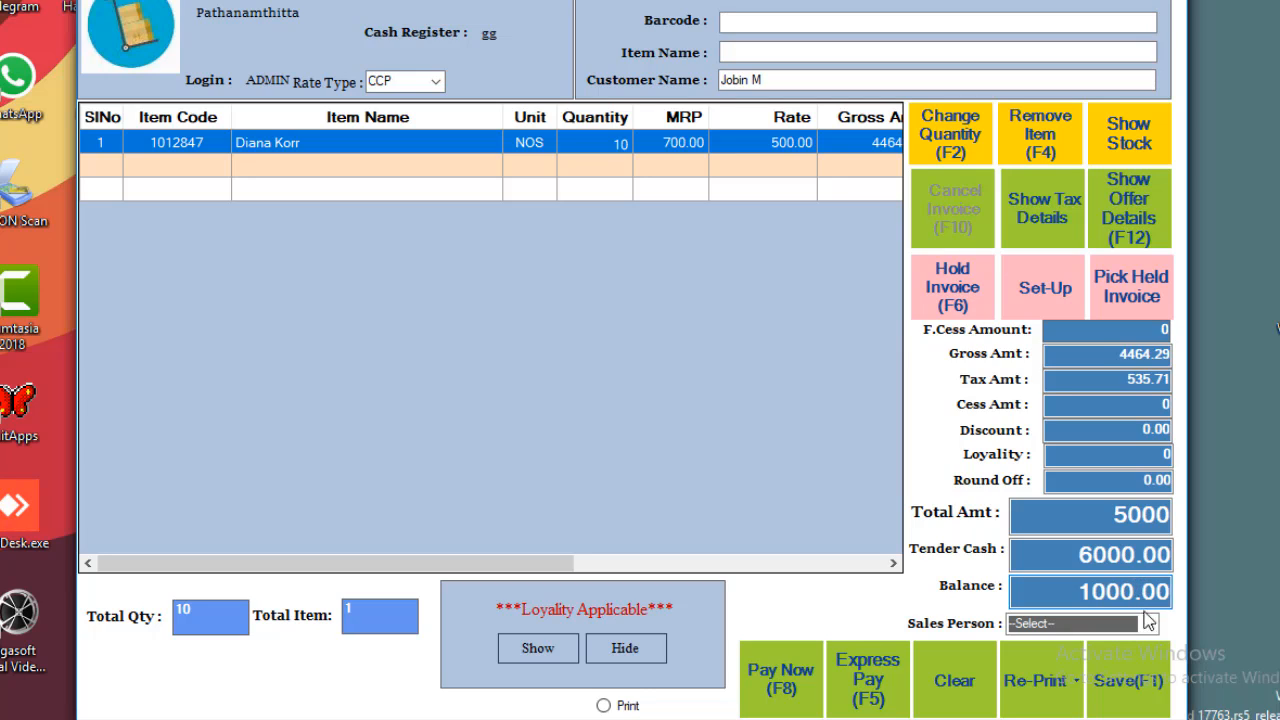
Assign salesperson JYO and enable printing for the bill.
left_click(1149, 623)
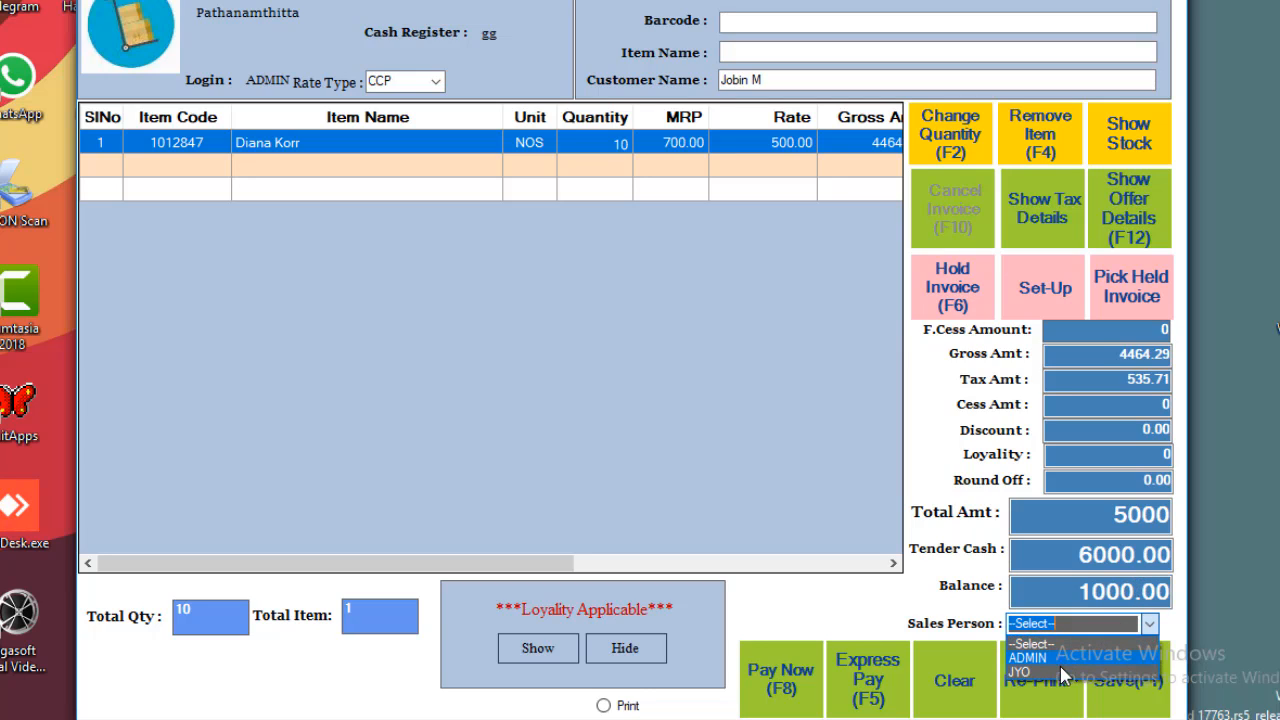
left_click(1066, 672)
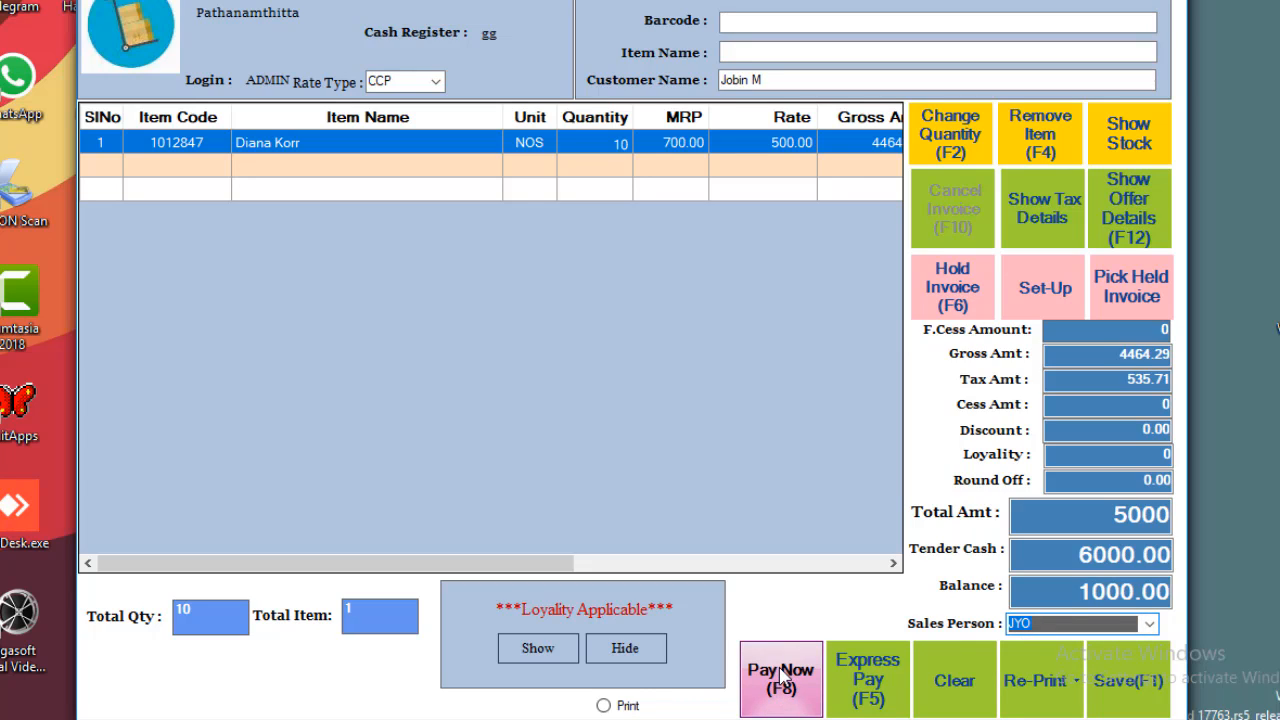
left_click(604, 706)
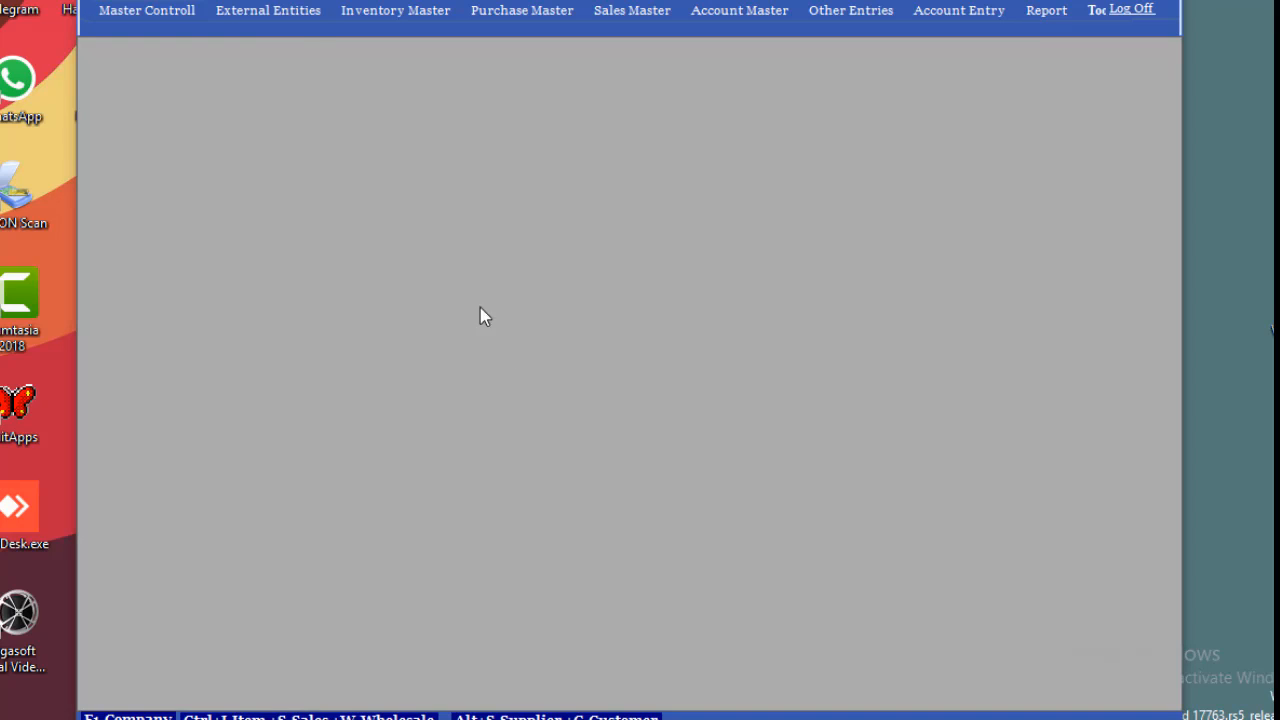
Start a new customer and enter the customer's name, address and mobile number.
left_click(296, 28)
left_click(291, 55)
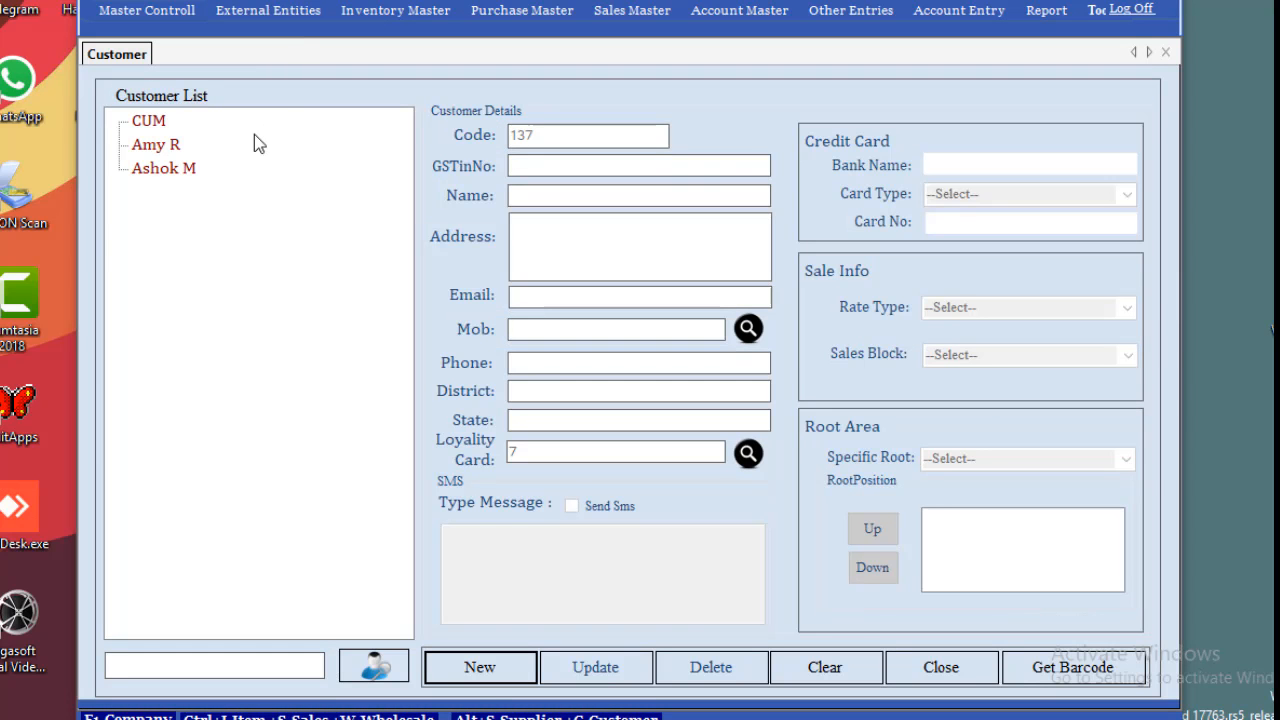
left_click(518, 666)
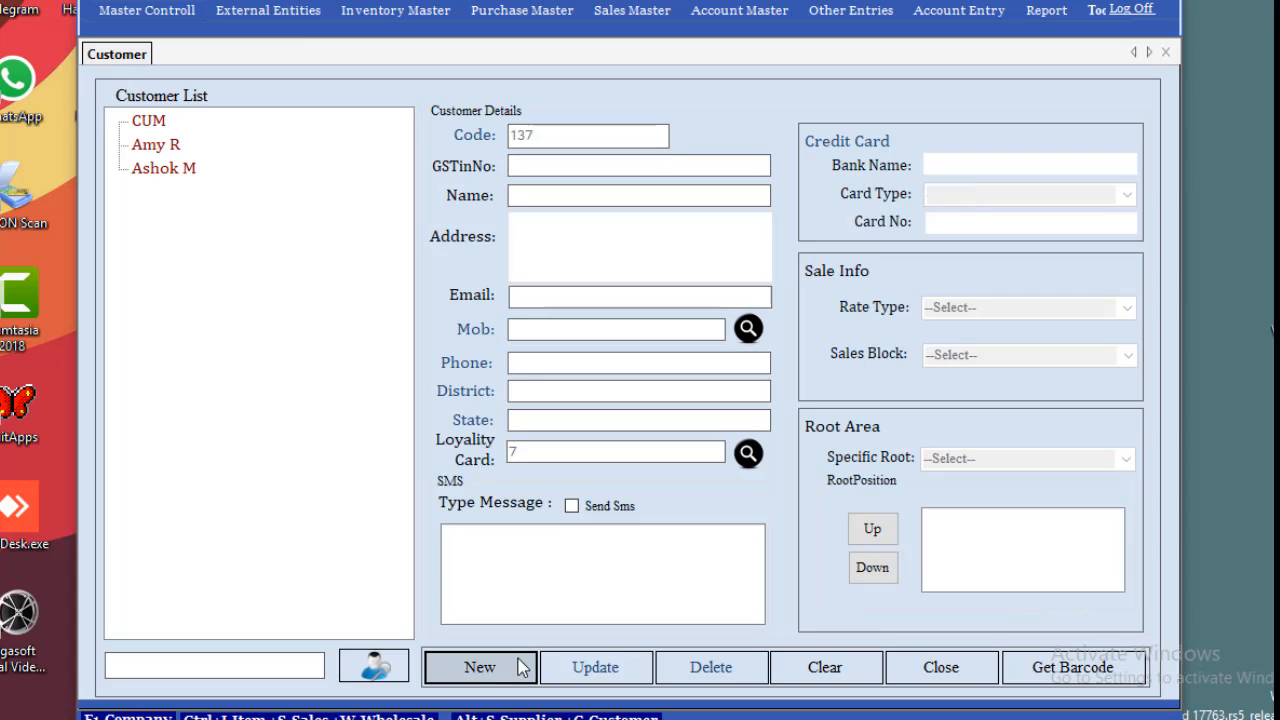
left_click(569, 196)
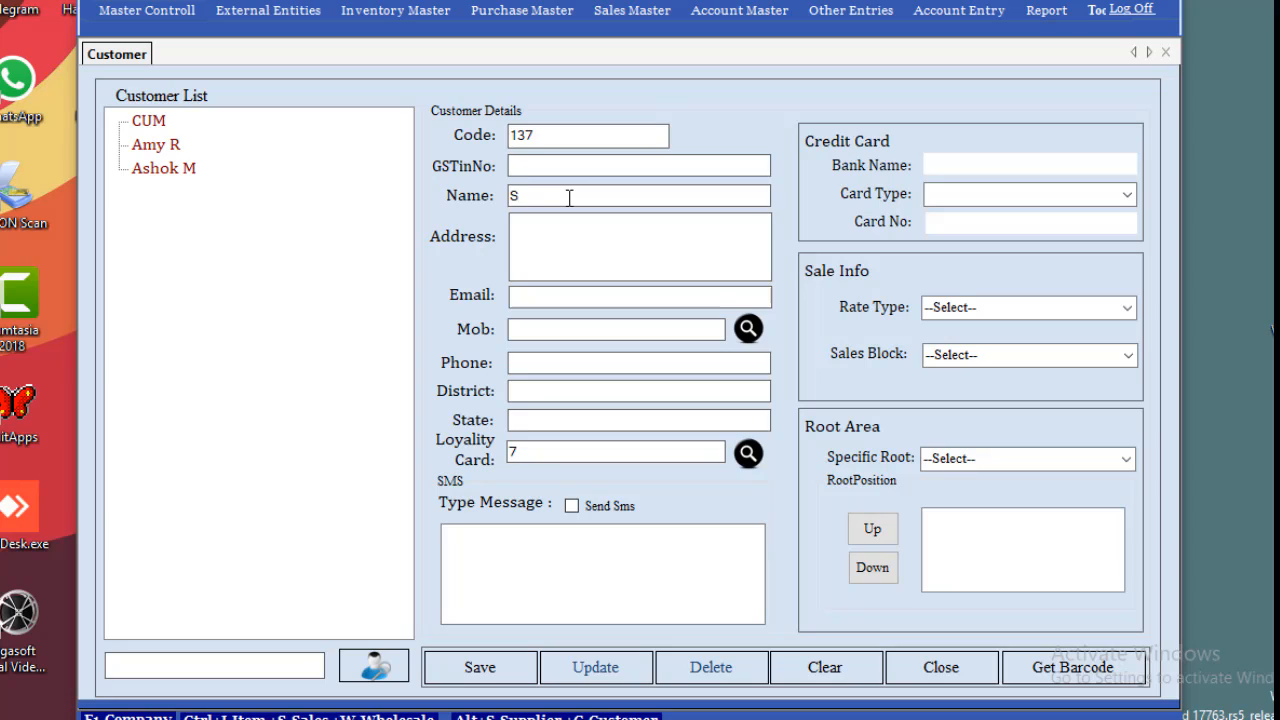
type("Sneha")
type("neha Ha")
key("BackSpace")
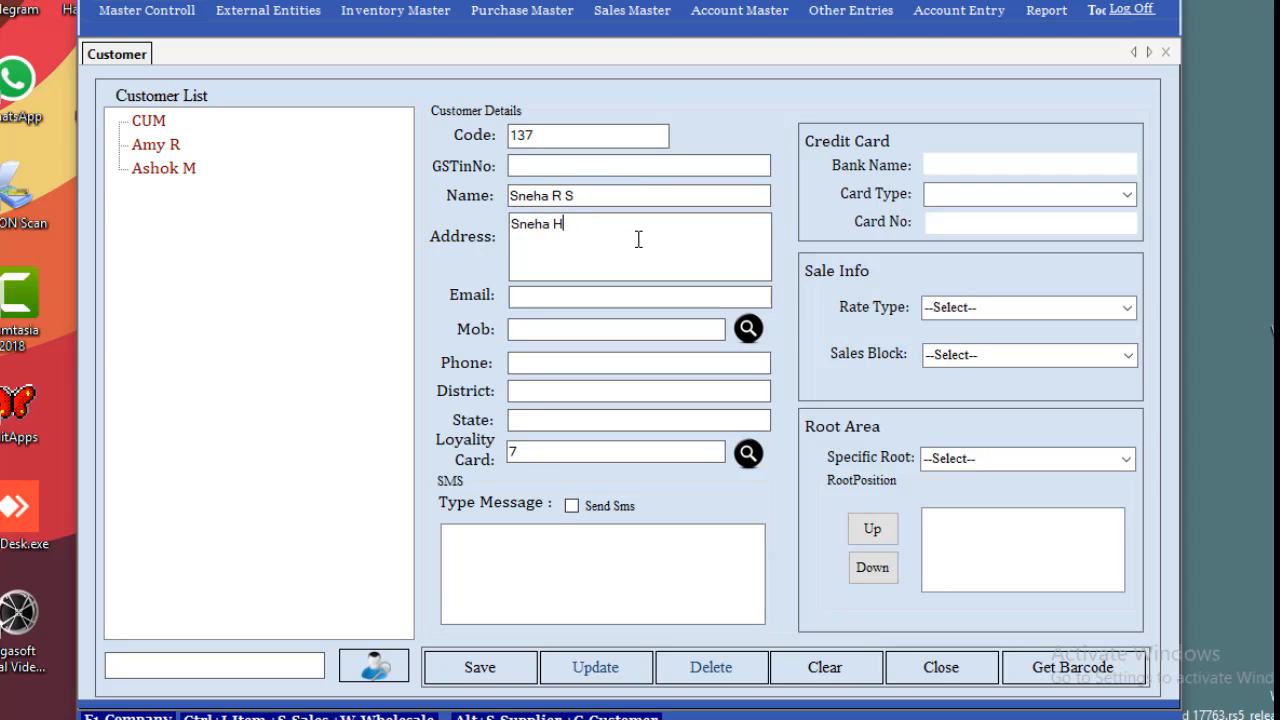
type("omes")
type("9")
type("9999")
type("00000")
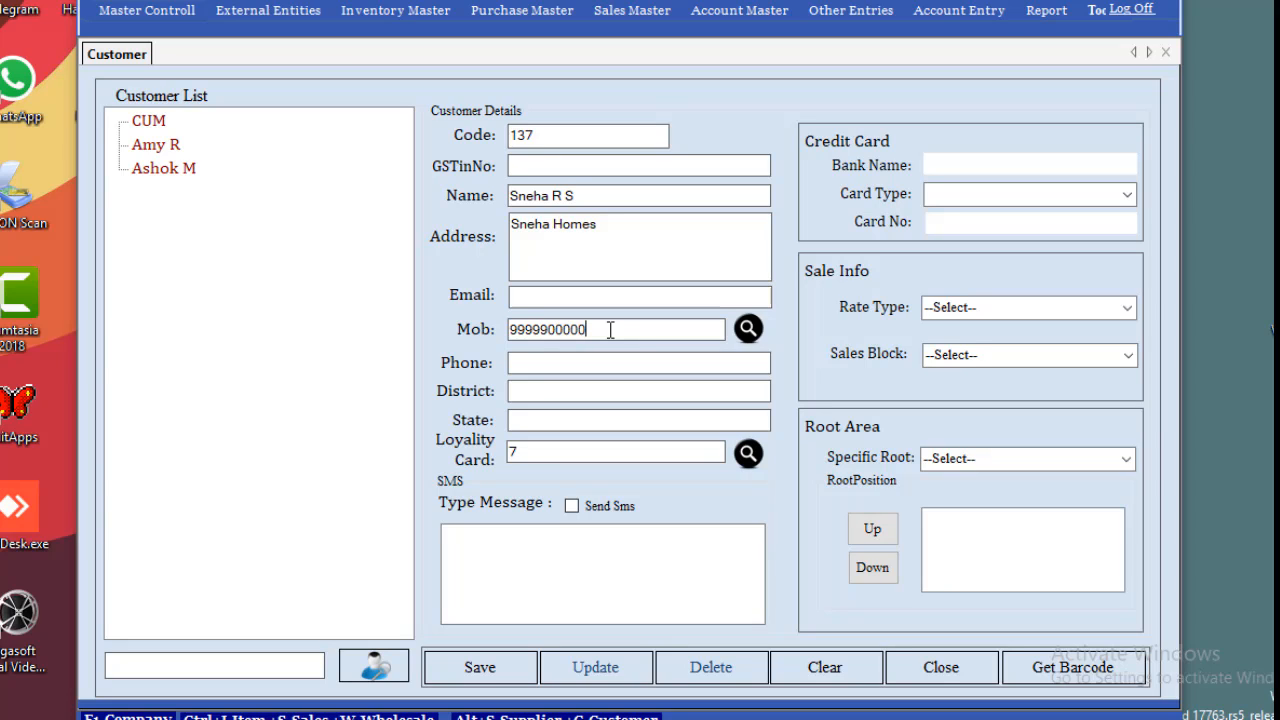
Save the customer as code 137 with loyalty card 7, skipping barcode printing.
double_click(521, 452)
left_click(490, 672)
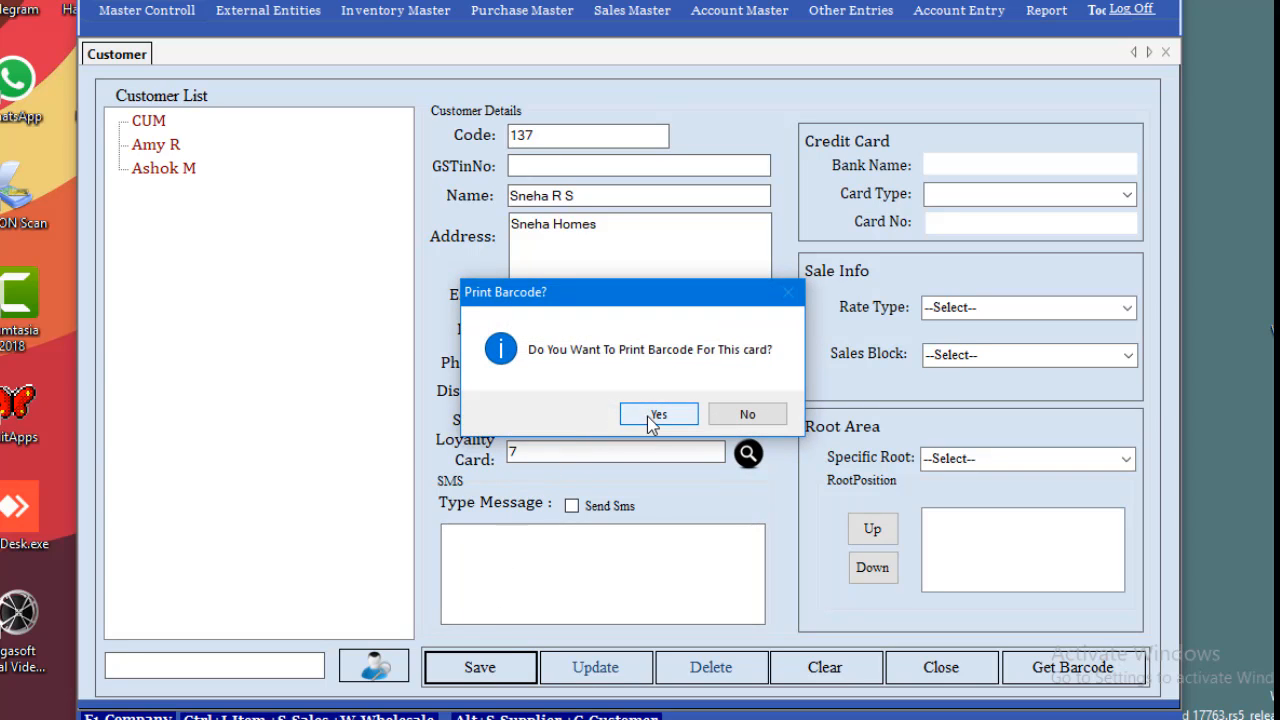
left_click(741, 412)
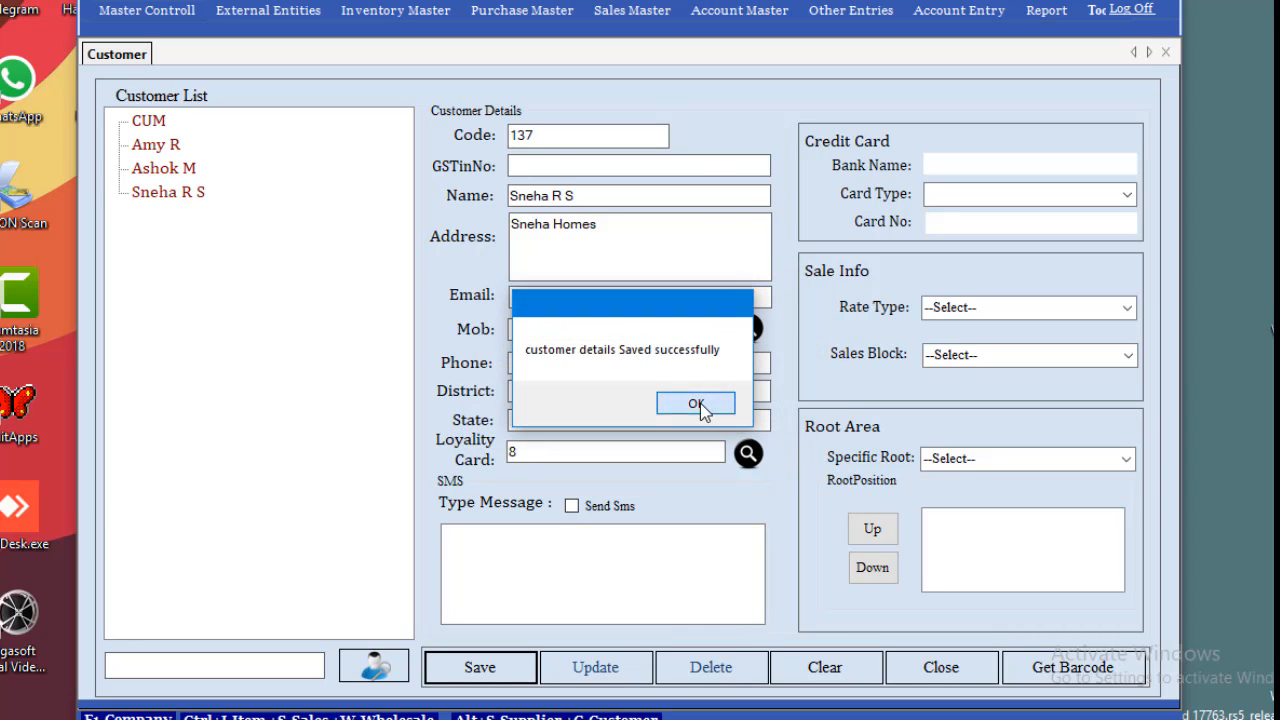
left_click(698, 404)
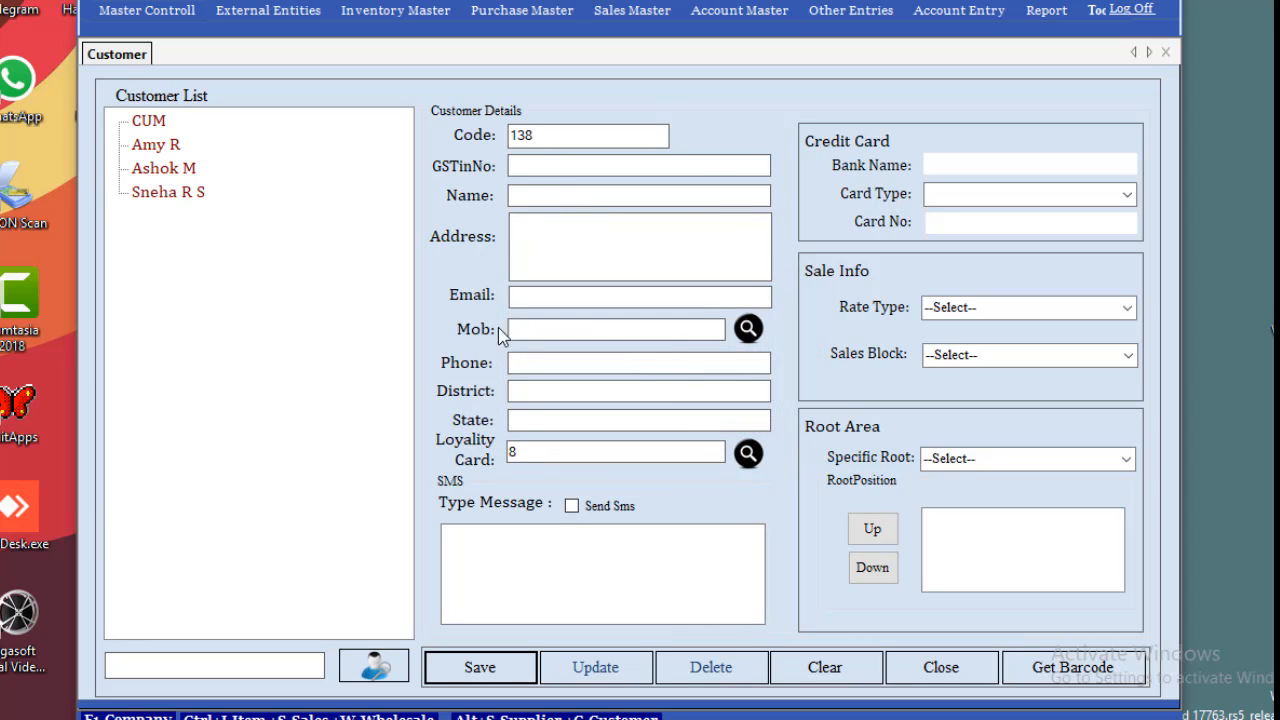
Open customer 137 from the Customer List and check its mobile number and loyalty card 7.
left_click(194, 196)
left_click(584, 231)
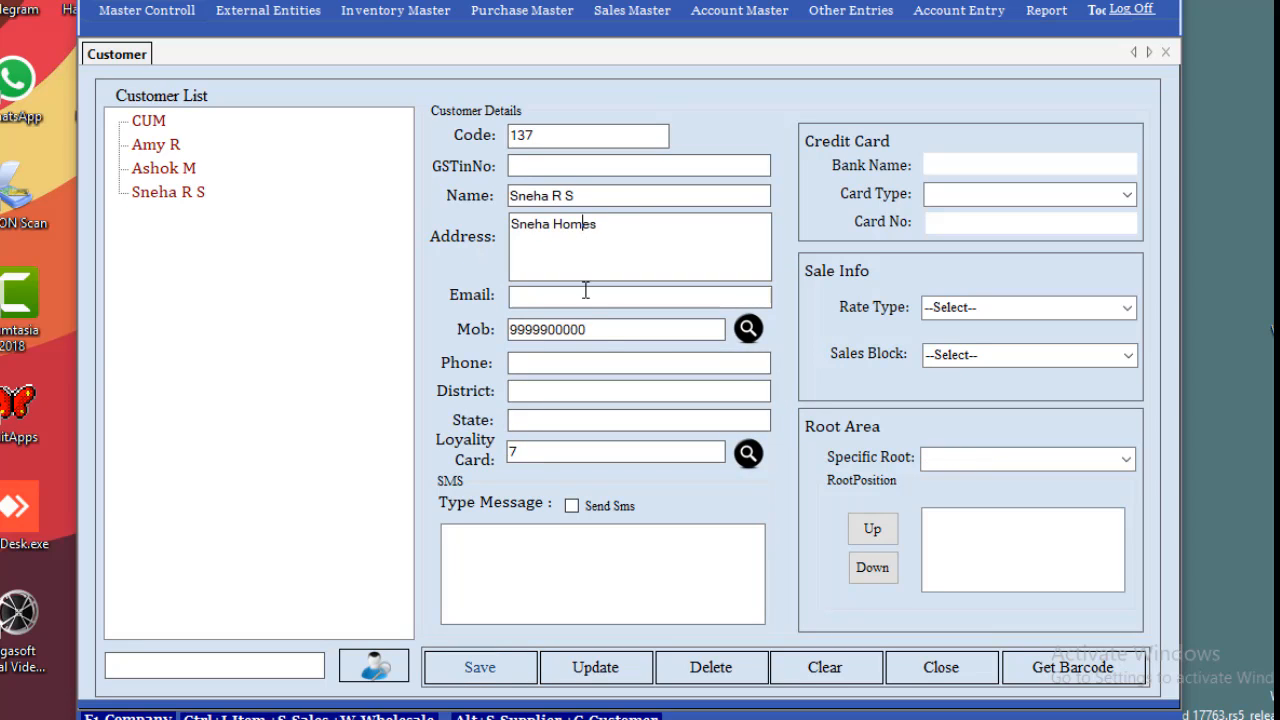
left_click_drag(587, 329, 484, 336)
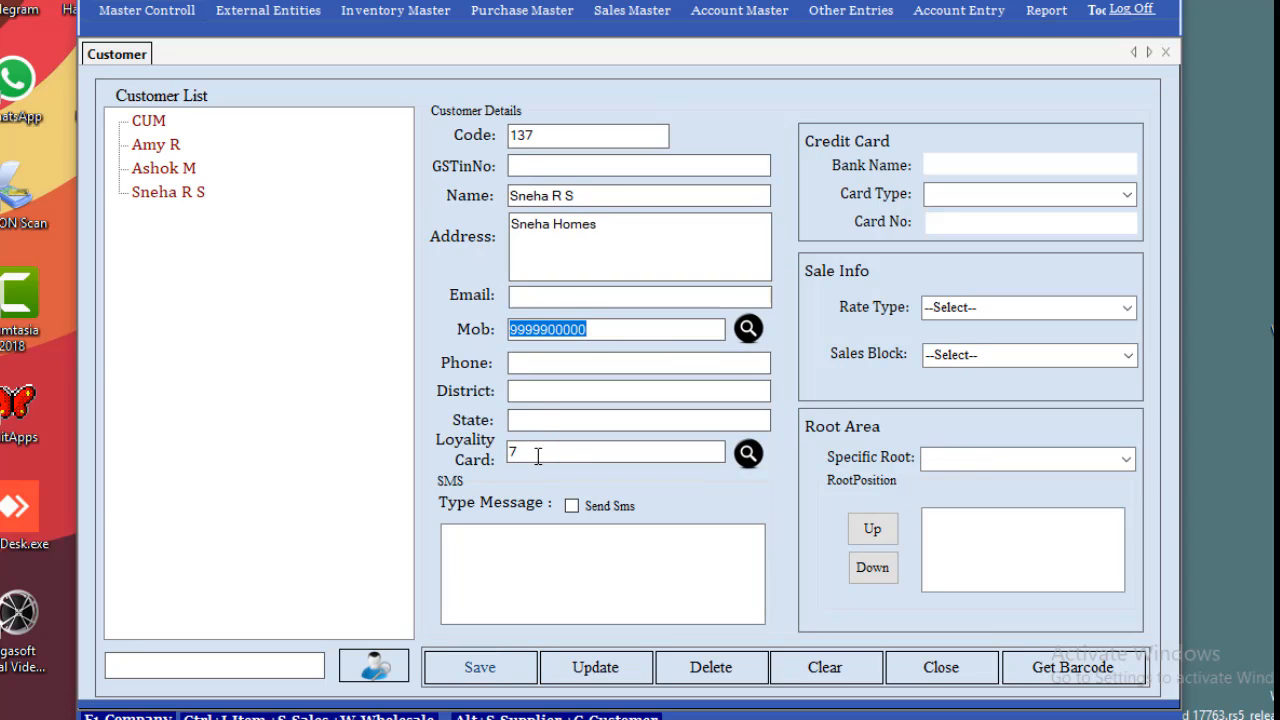
left_click_drag(537, 451, 507, 452)
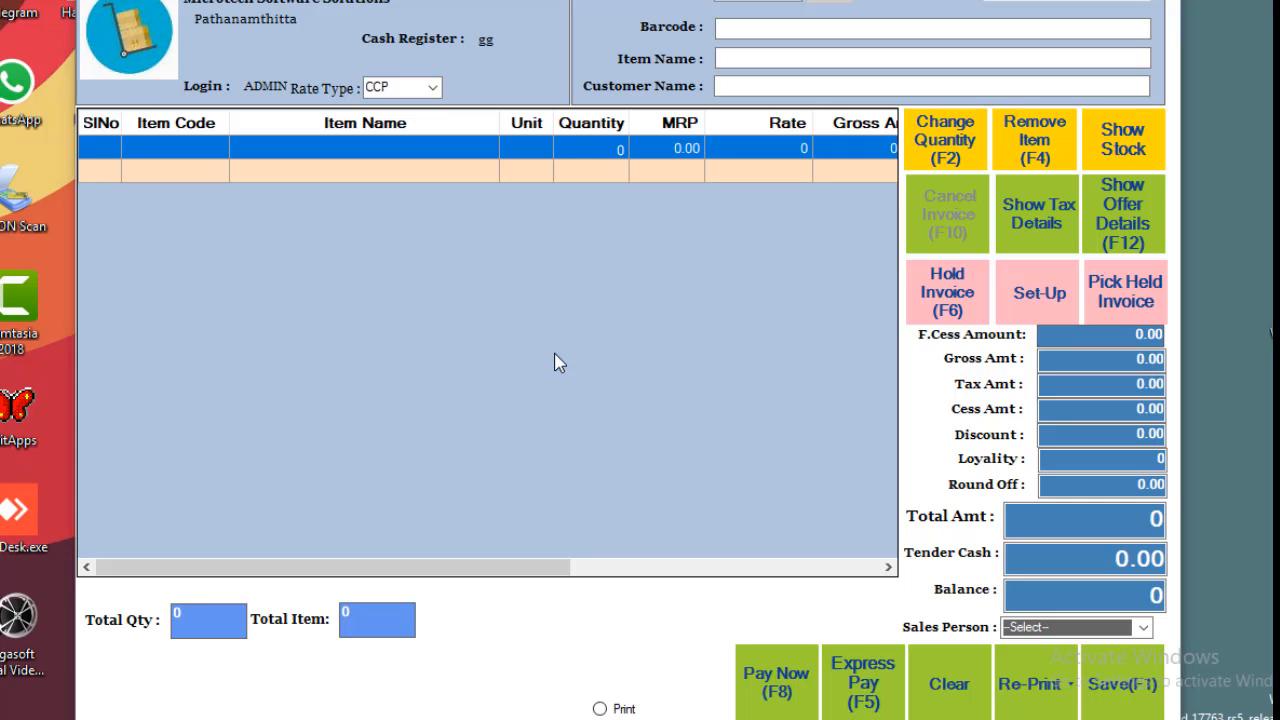
Open Loyality Settings from the POS set-up options and set points per credit to 1.
left_click(1050, 290)
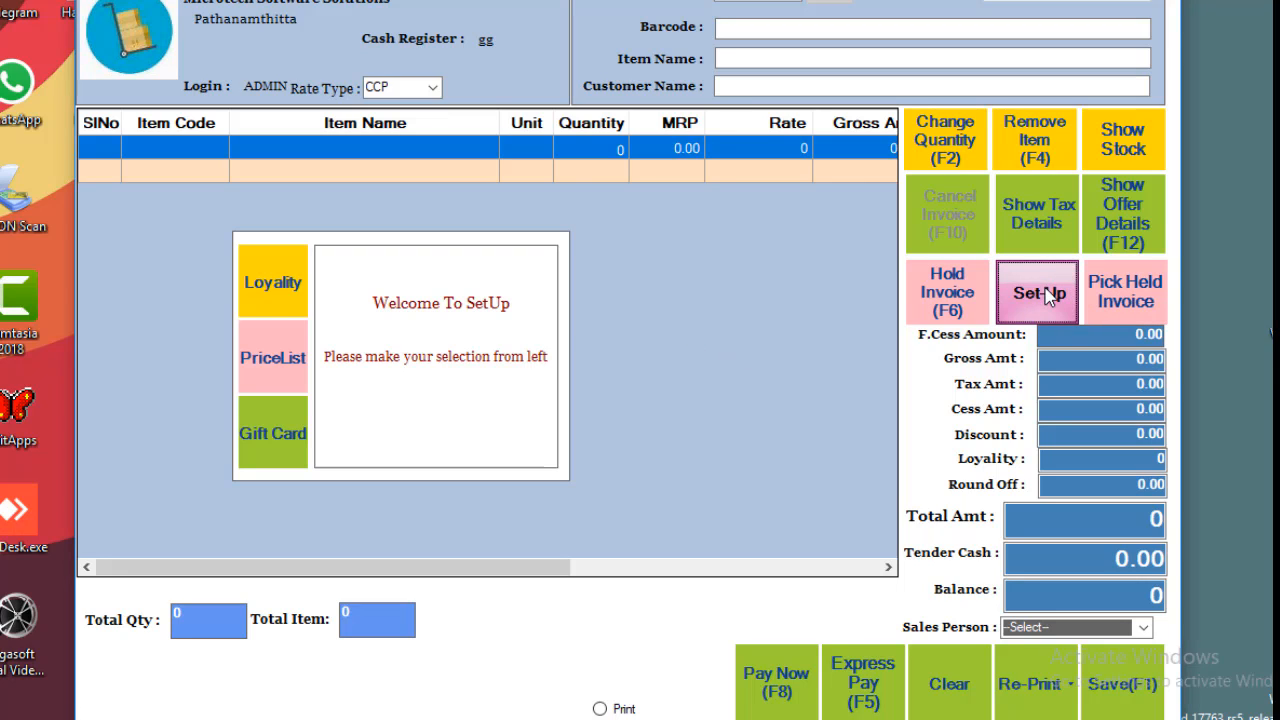
left_click(279, 290)
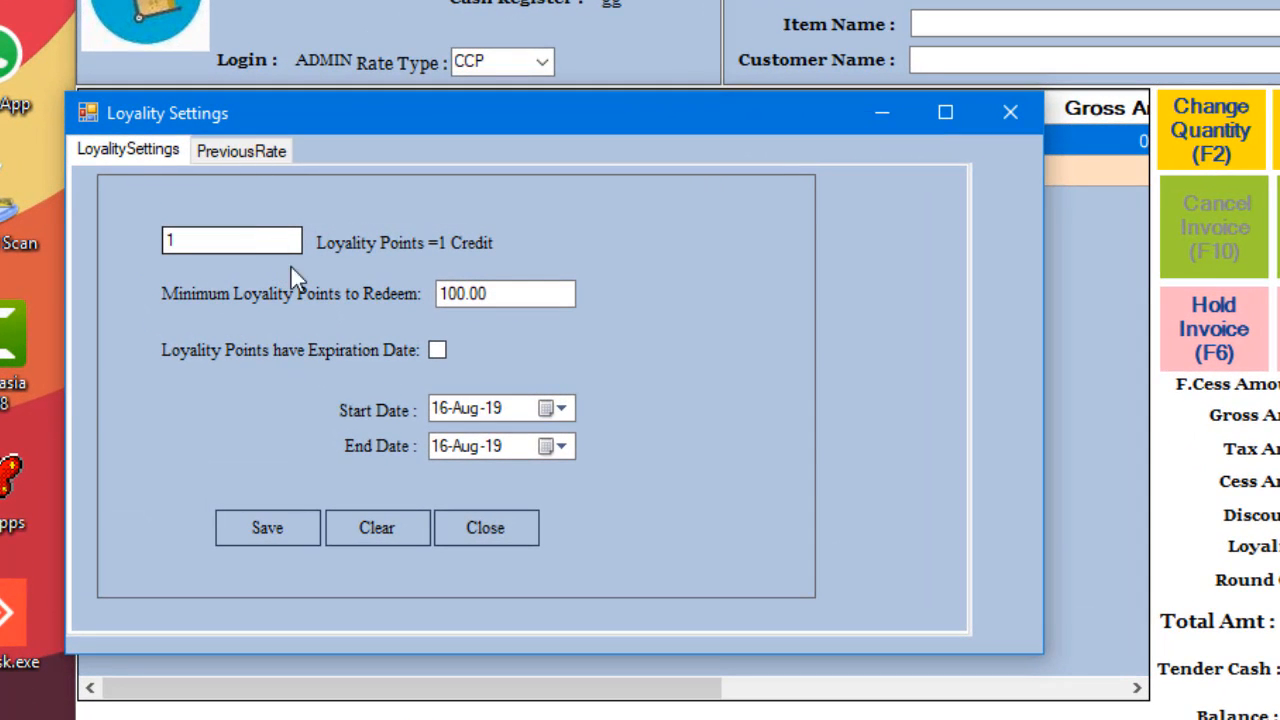
left_click_drag(282, 231, 46, 235)
left_click(204, 243)
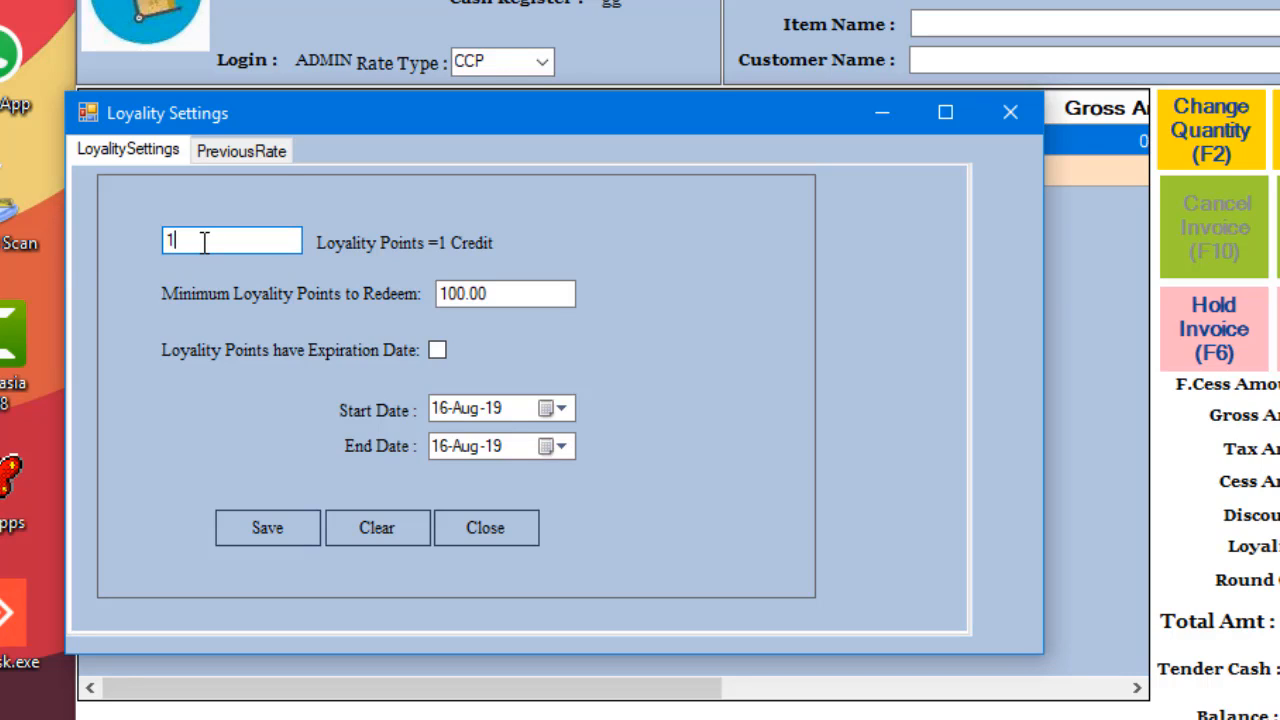
key("BackSpace")
type("1")
left_click_drag(257, 243, 142, 243)
left_click(270, 245)
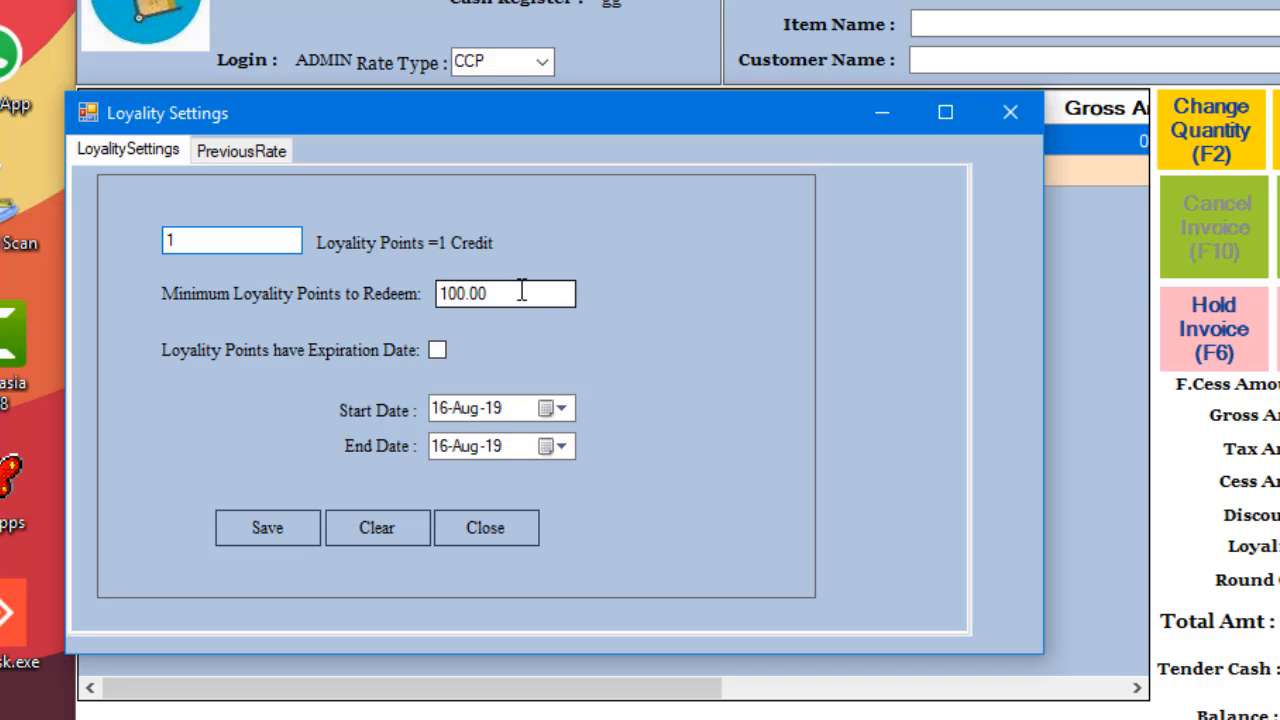
Set the minimum redeemable points to 100, adjust the expiry option, save, and close the window.
left_click_drag(521, 291, 417, 290)
key("BackSpace")
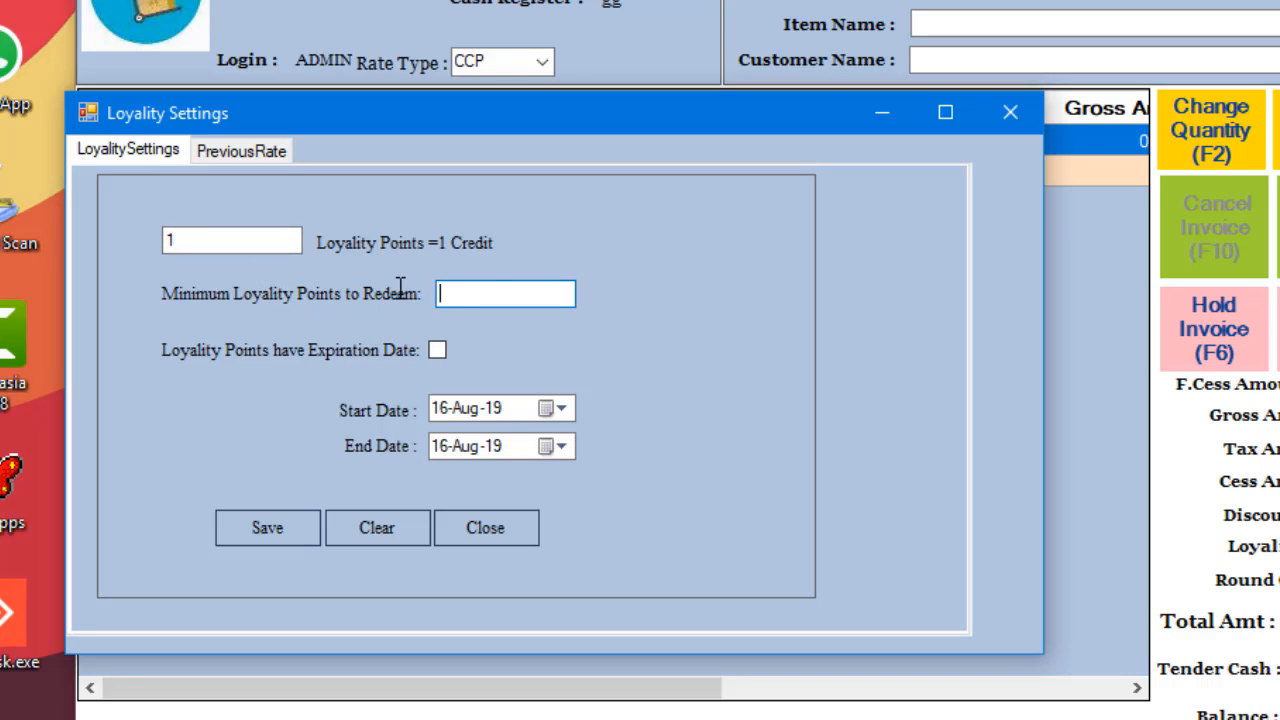
type("100")
left_click_drag(513, 291, 404, 288)
left_click(494, 294)
left_click(444, 350)
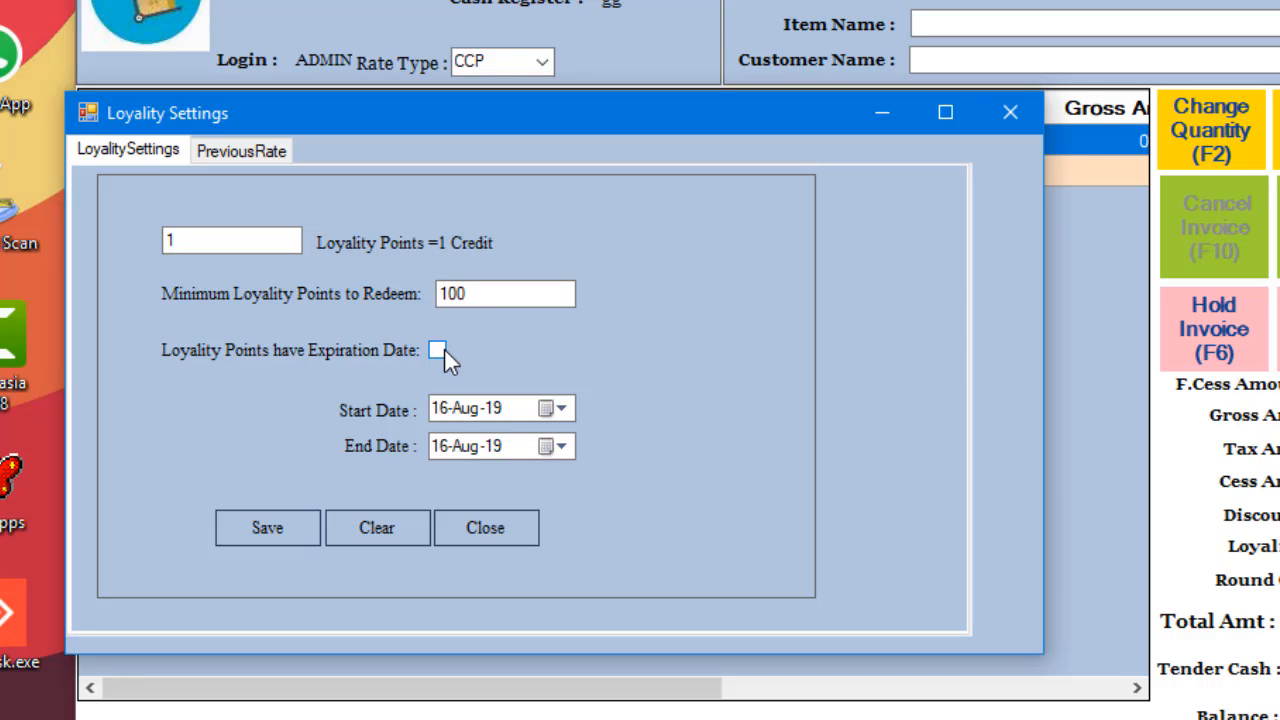
left_click(270, 530)
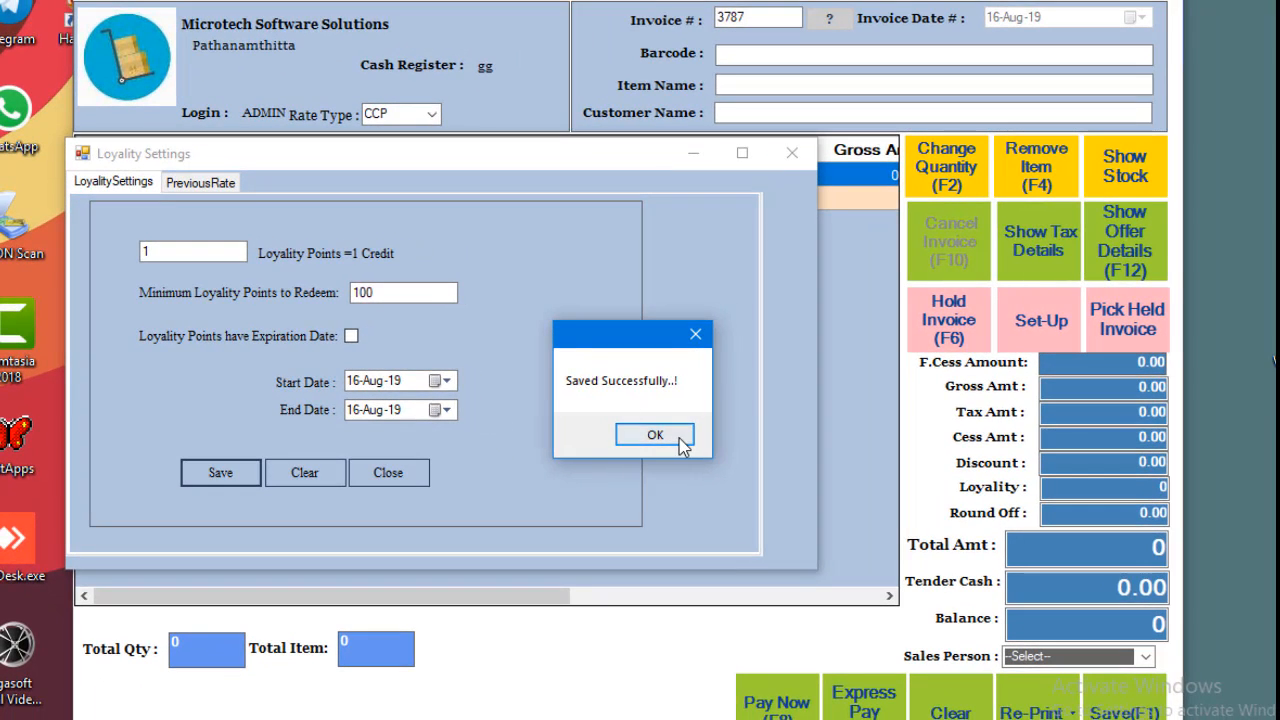
left_click(680, 438)
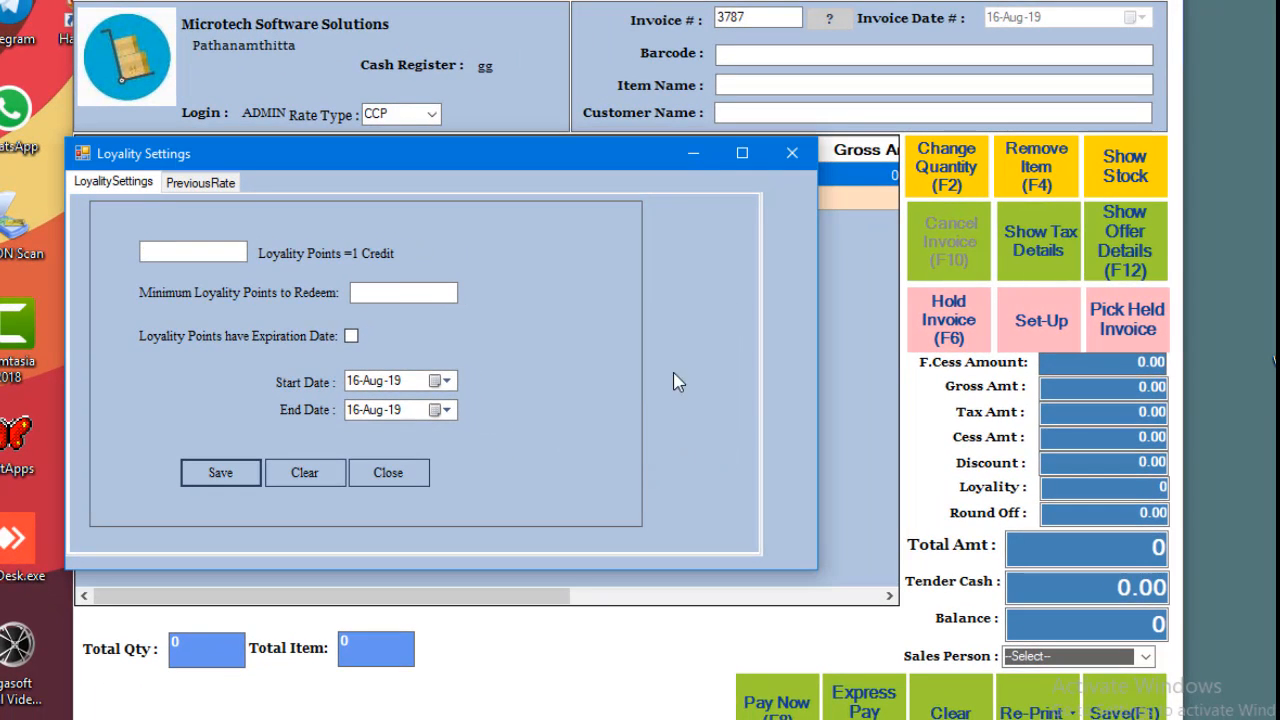
left_click(790, 157)
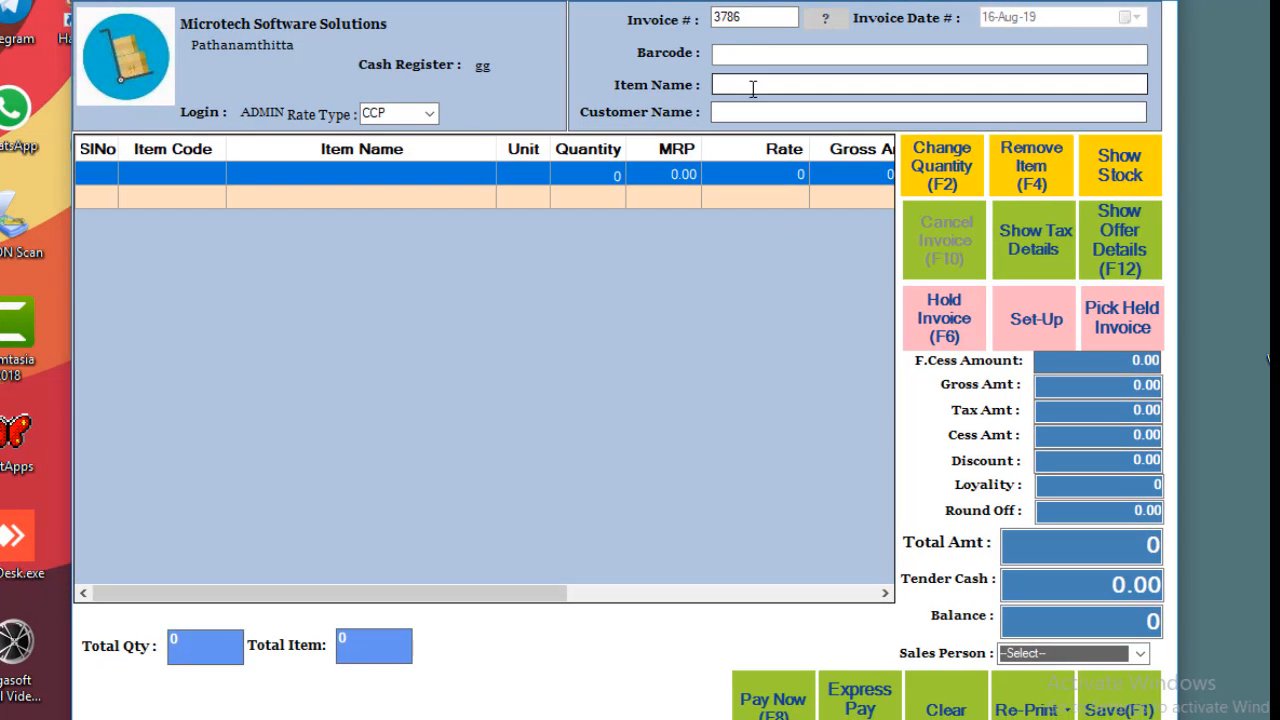
Add Diana Korr to invoice 3786 and change its quantity to 10.
left_click(753, 87)
type("dia")
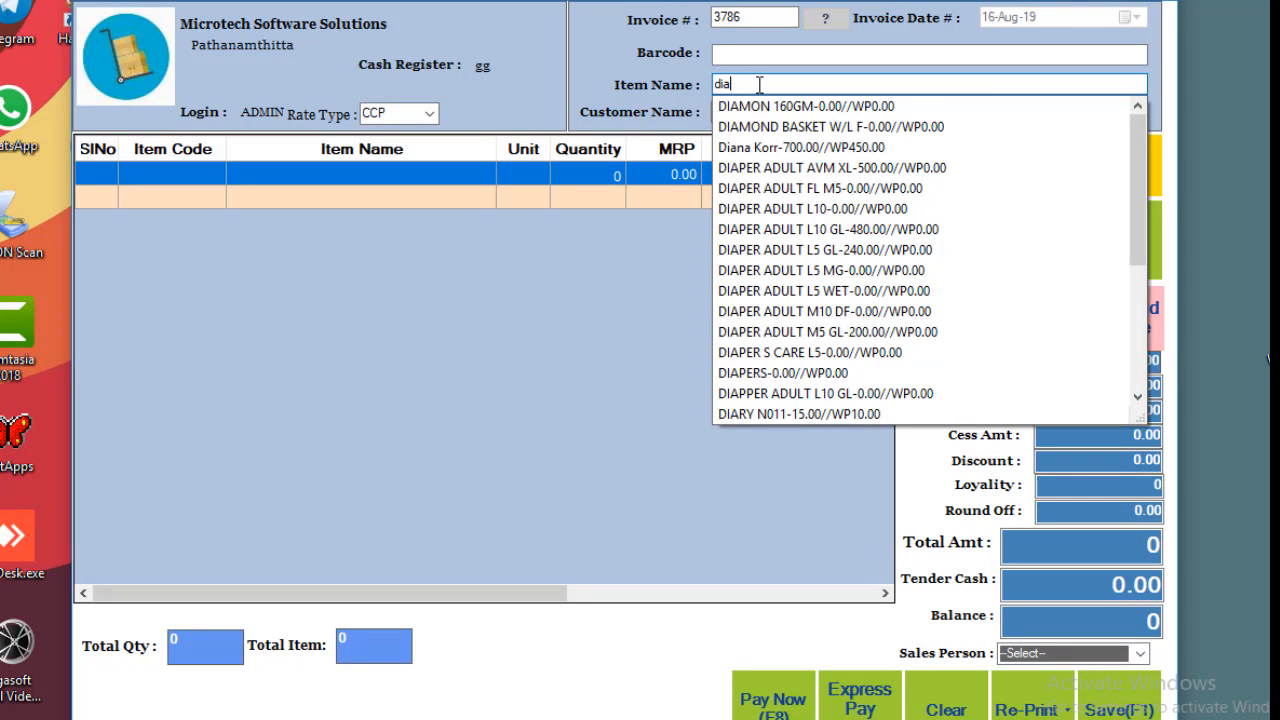
type("na")
key("Down")
key("Return")
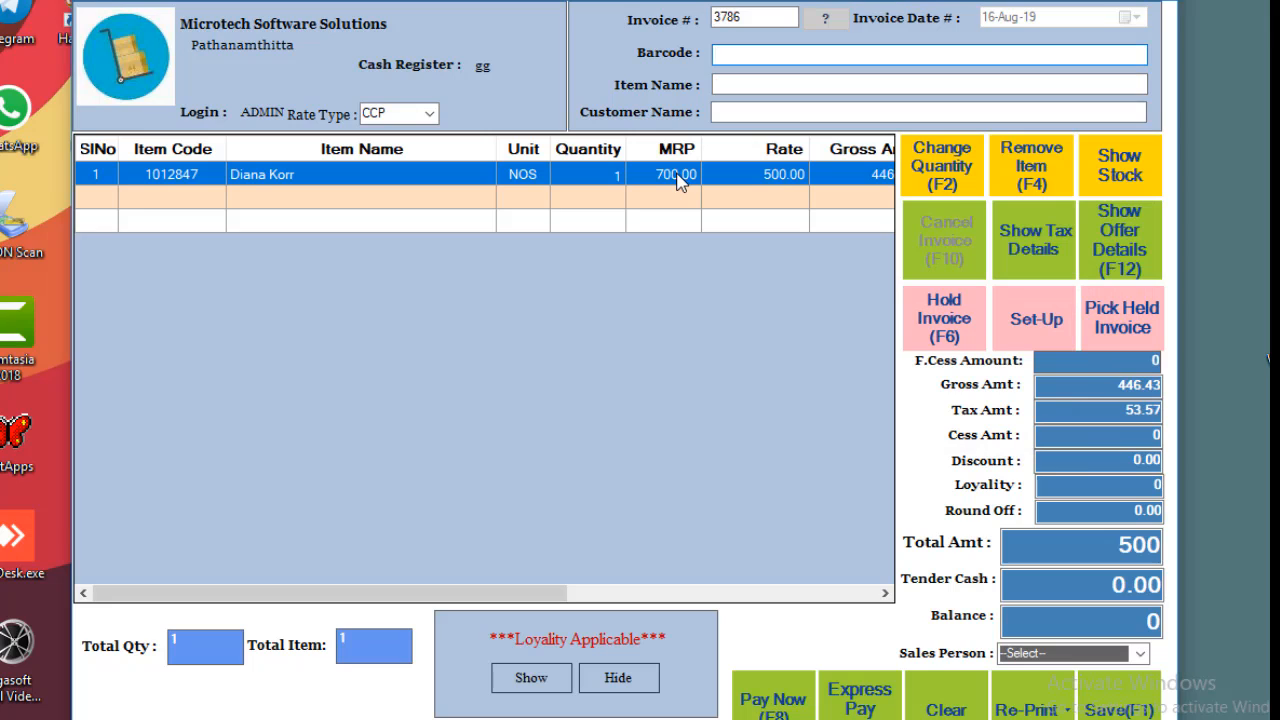
key("F2")
type("10")
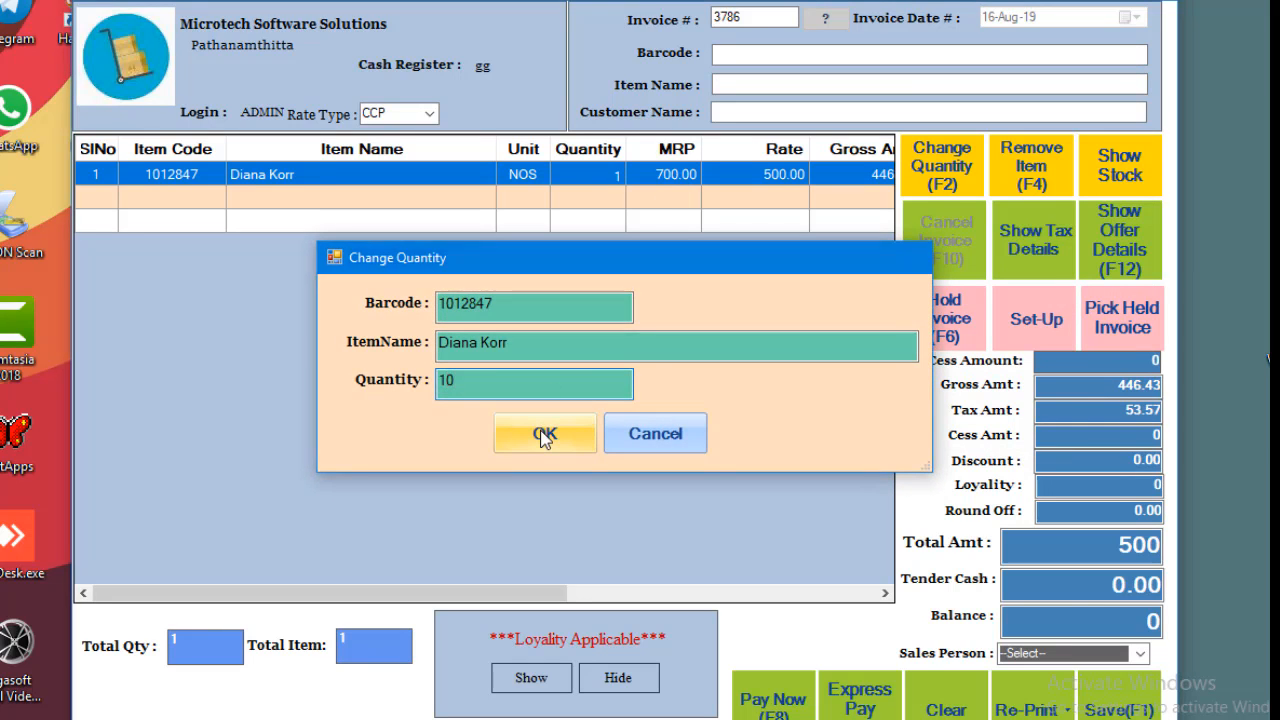
left_click(543, 436)
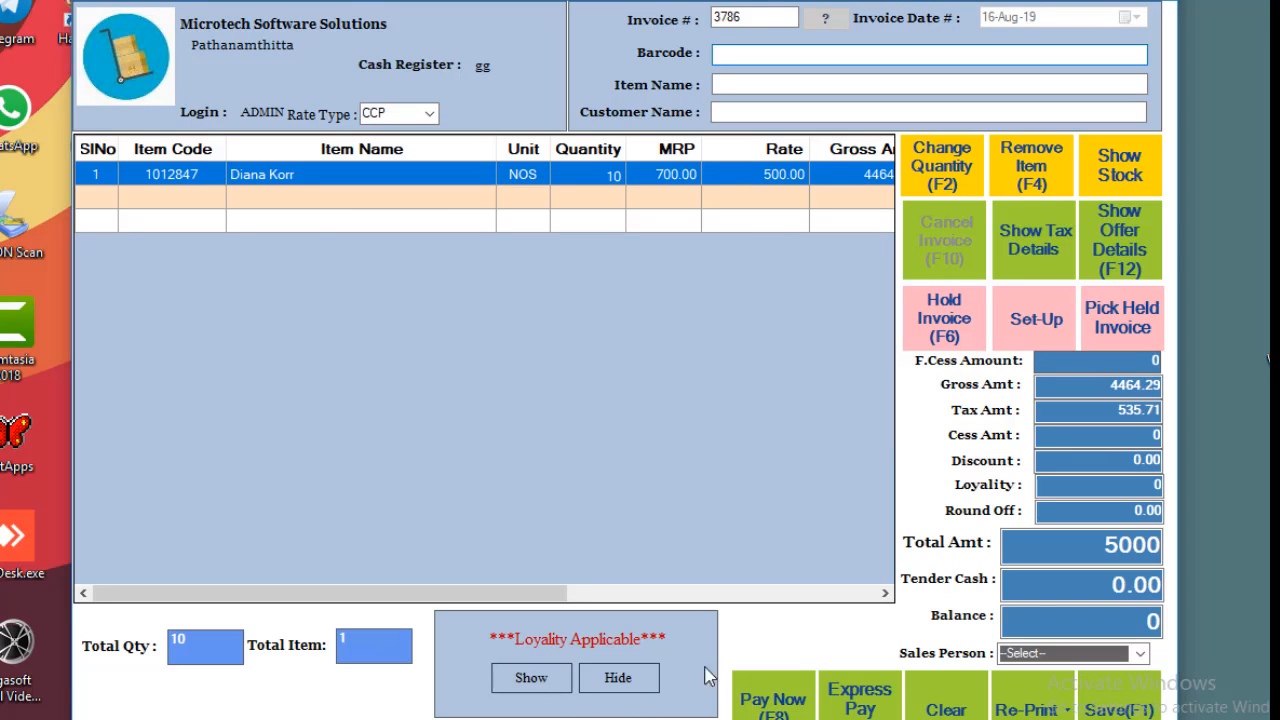
Look up loyalty card 7 and add its customer to the sale, declining barcode printing.
left_click(534, 678)
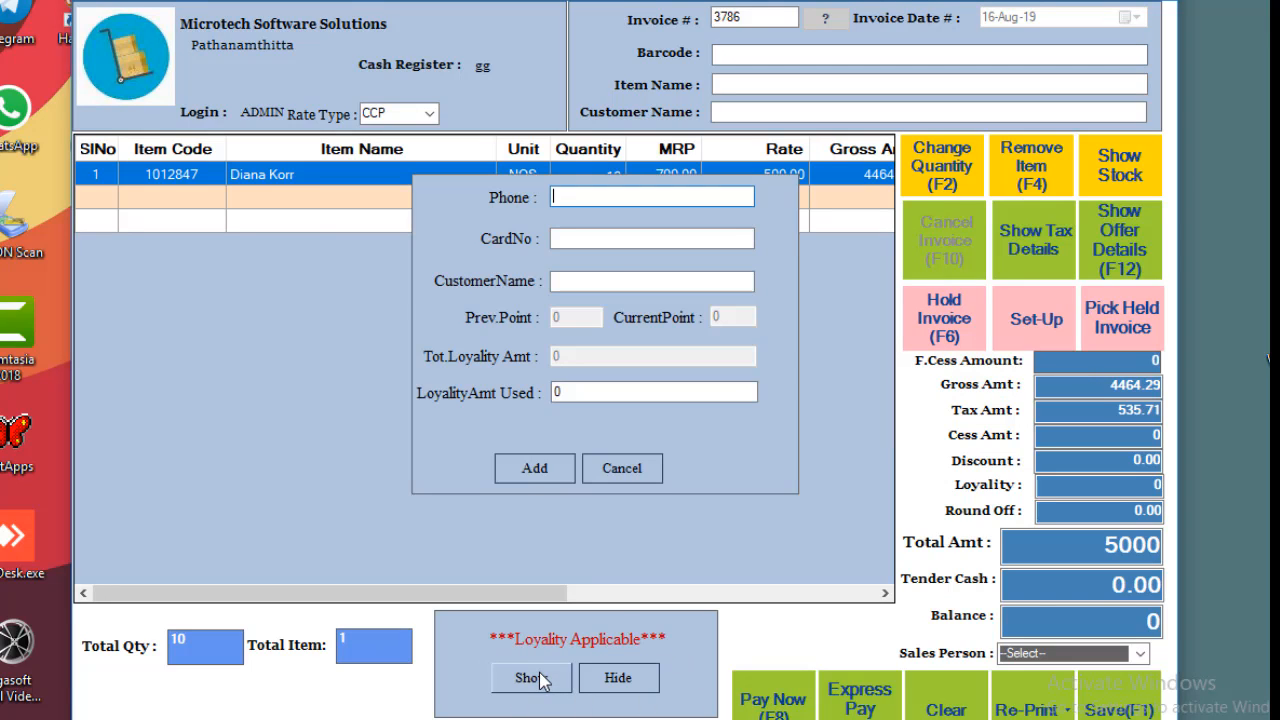
left_click(604, 240)
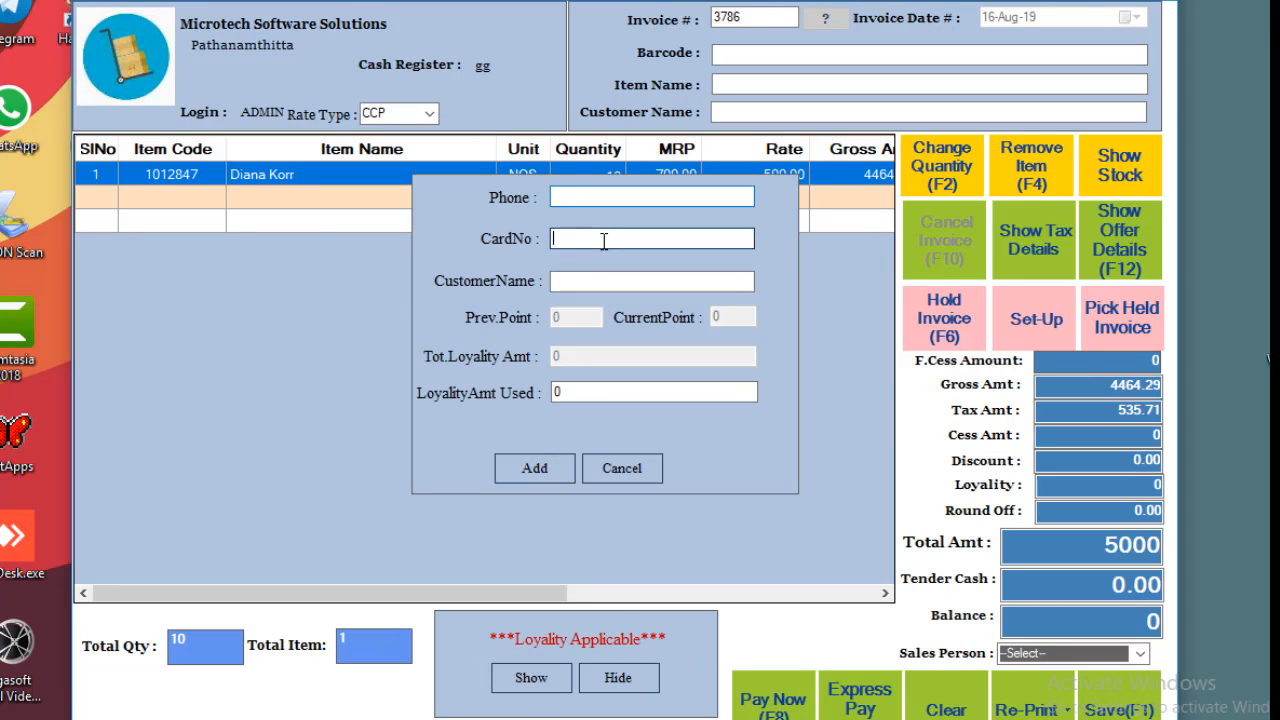
type("7")
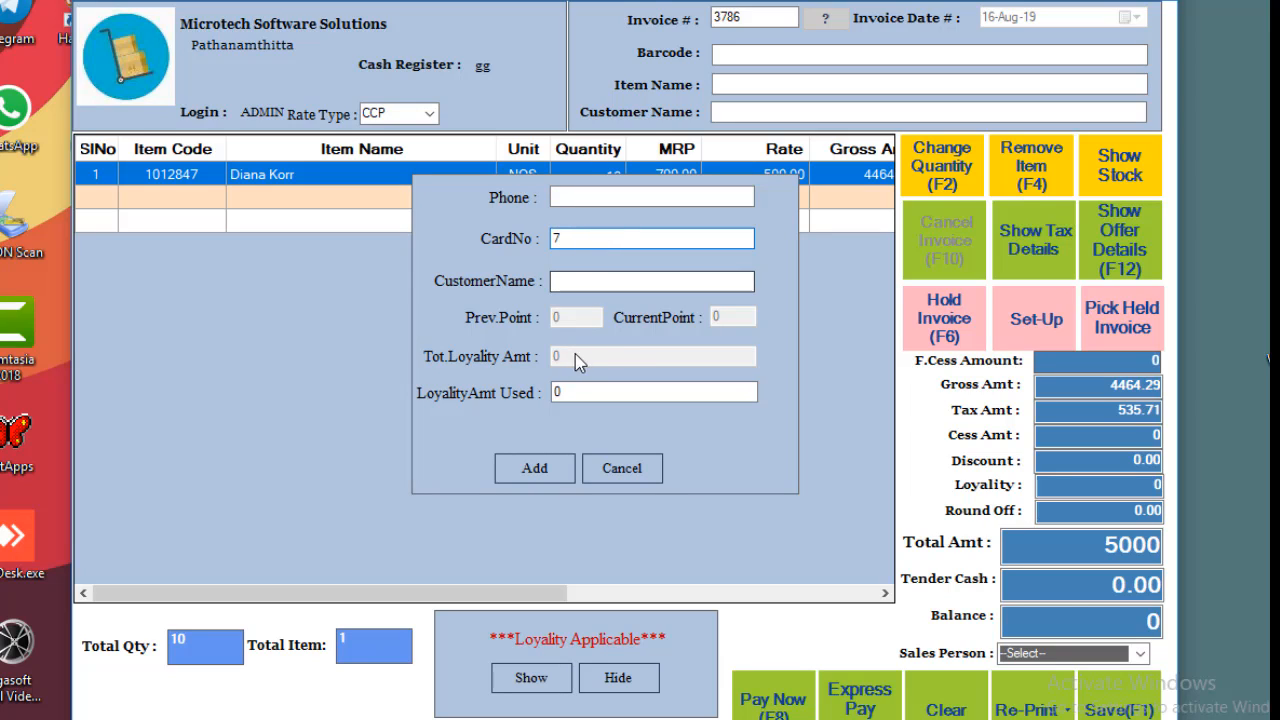
key("Return")
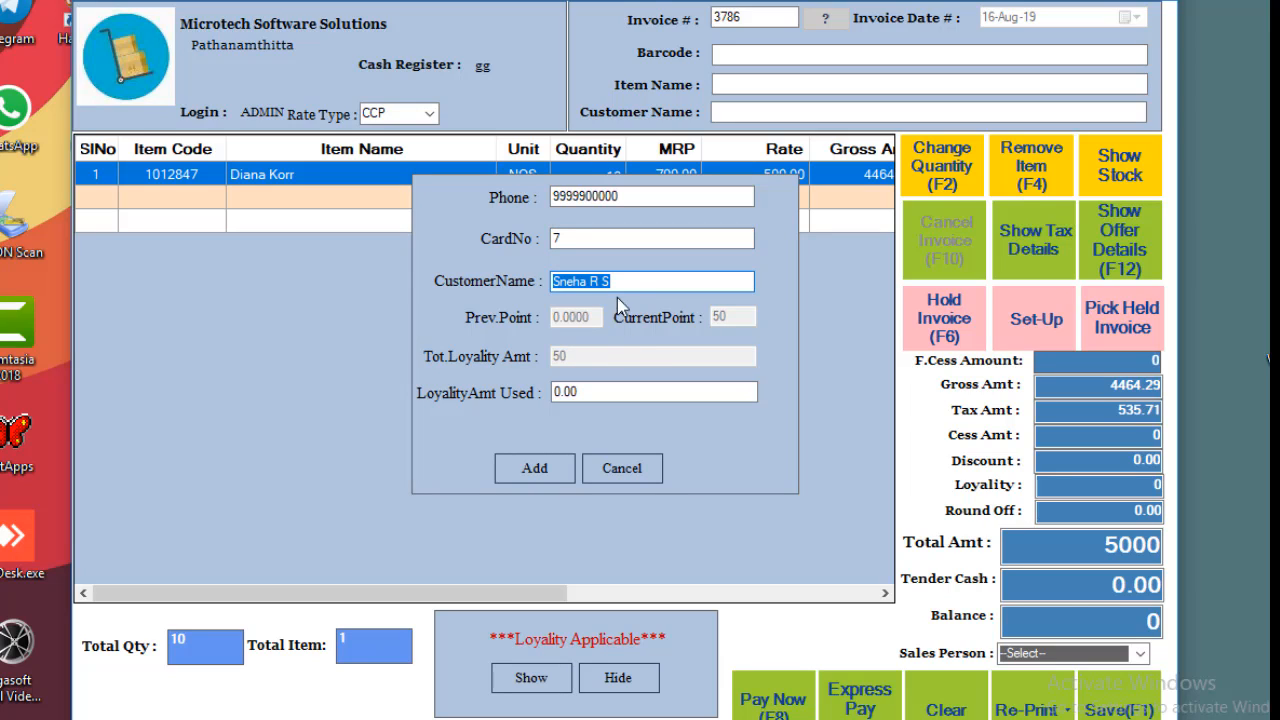
left_click_drag(640, 283, 543, 285)
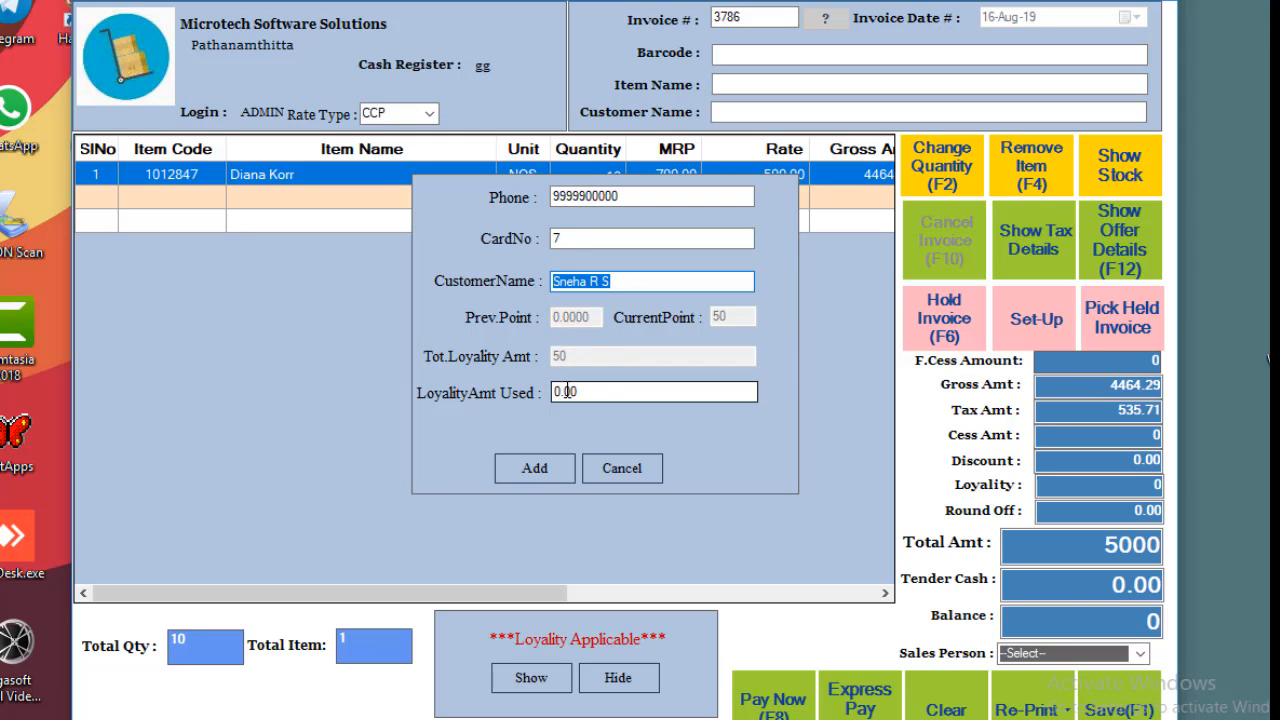
left_click(541, 474)
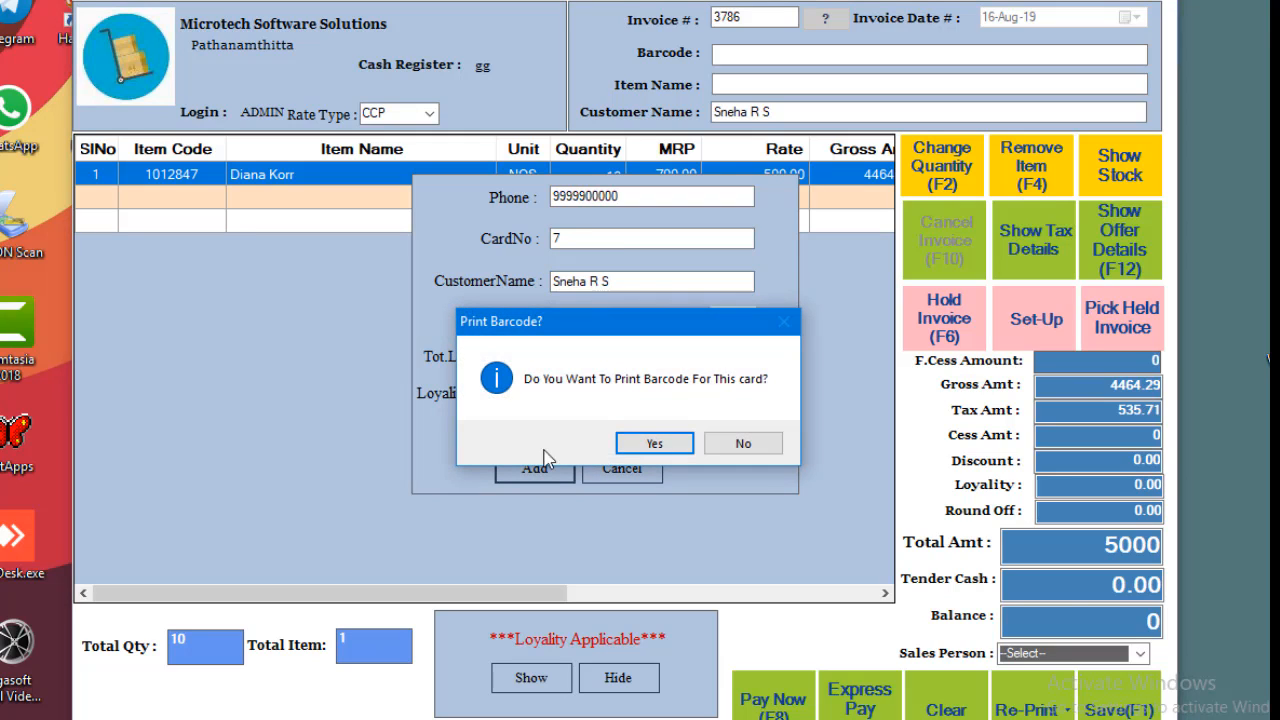
left_click(739, 447)
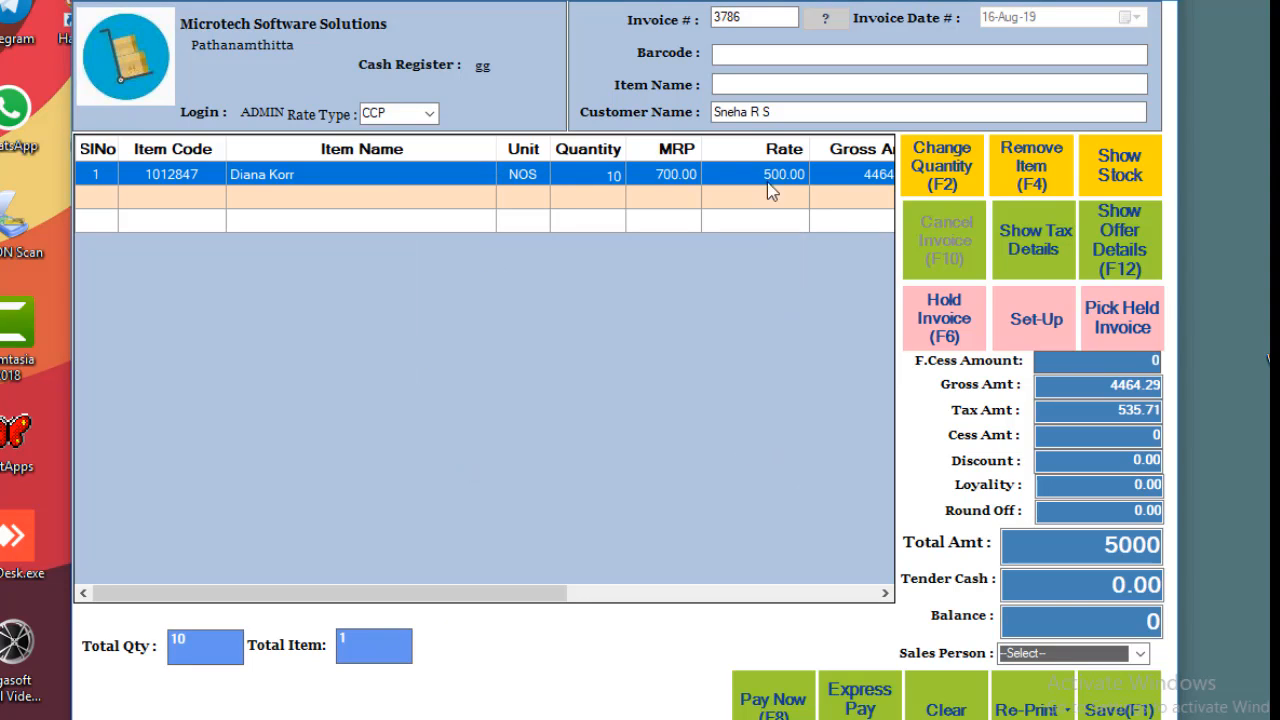
left_click_drag(772, 112, 677, 107)
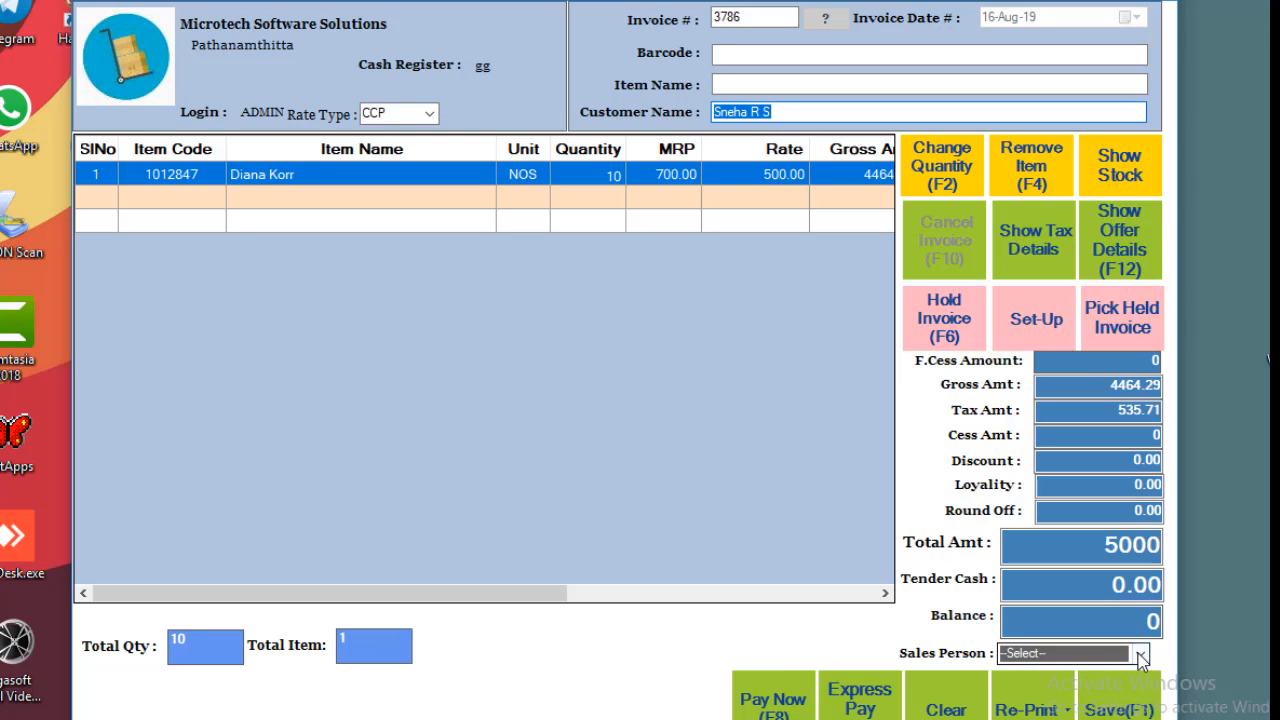
Assign a sales person and pay the 5000 invoice.
left_click(1100, 655)
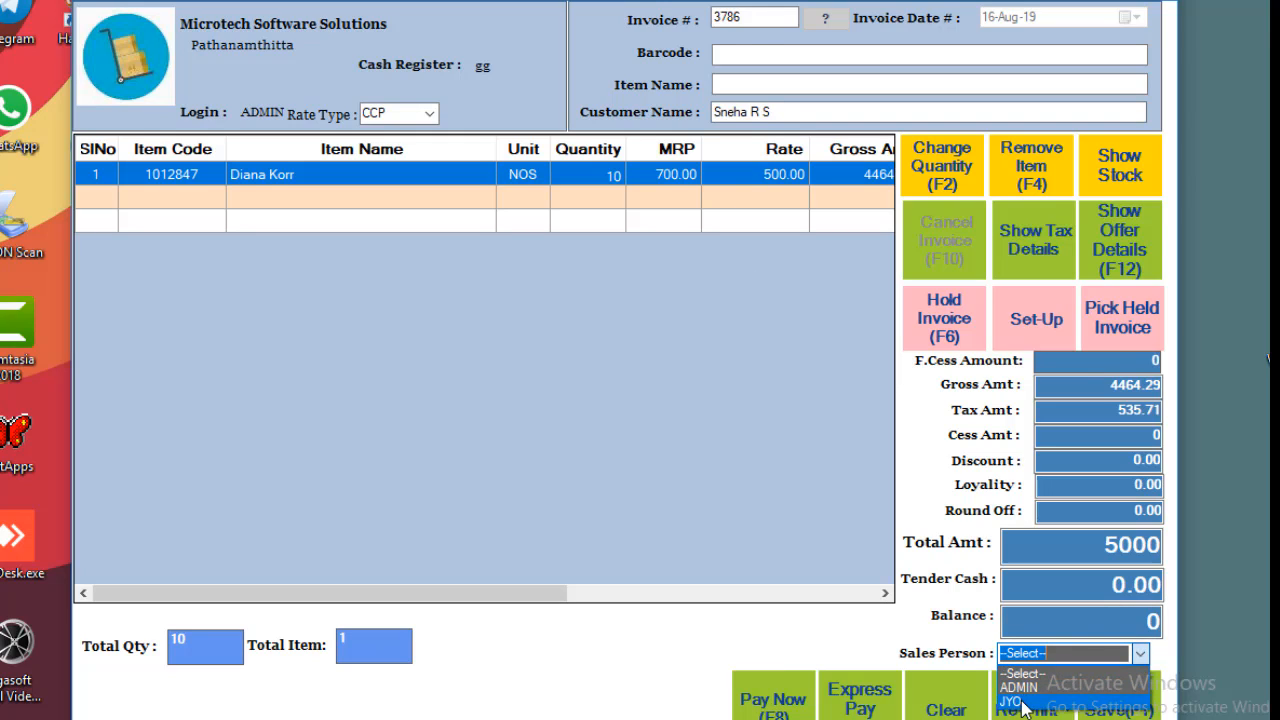
left_click(1020, 700)
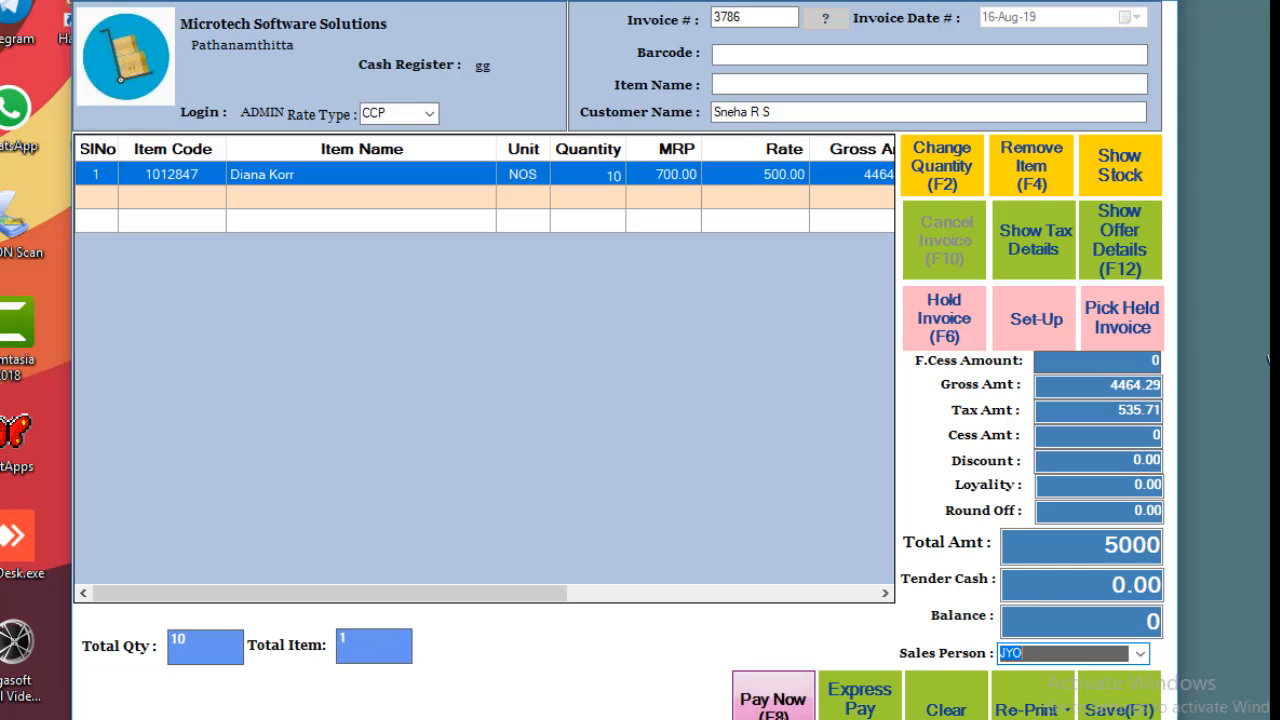
left_click(768, 708)
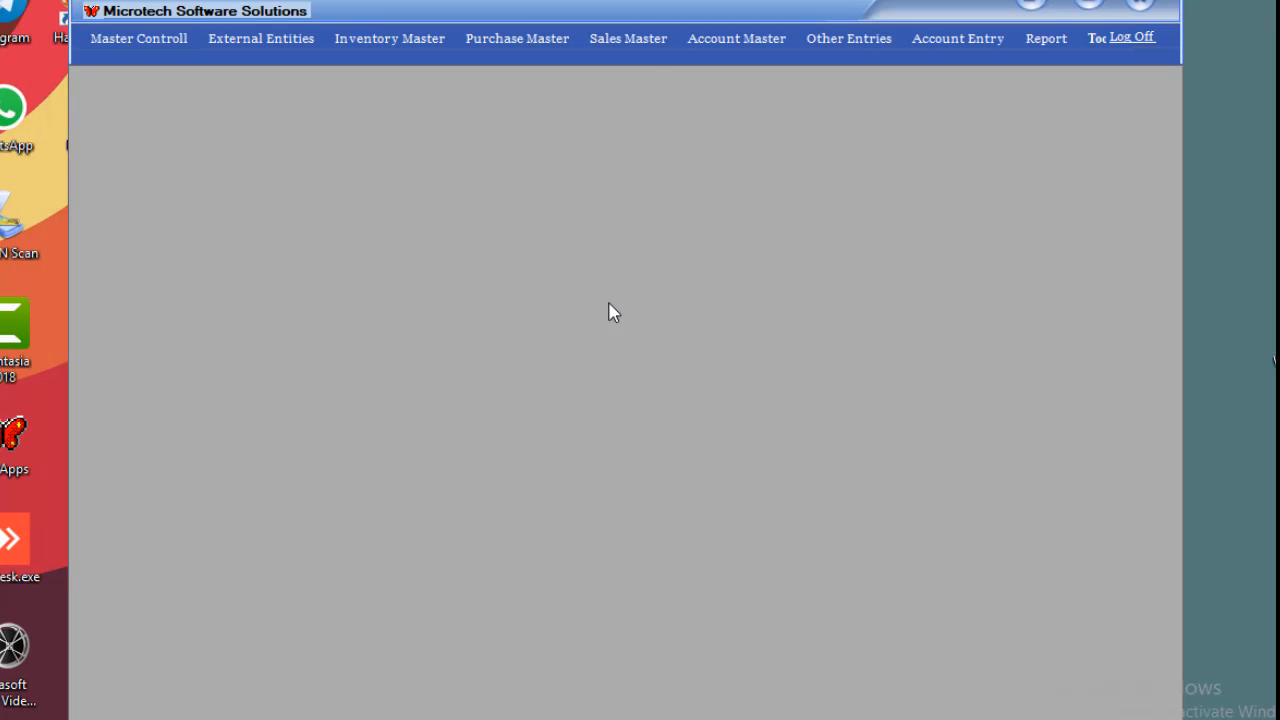
Open POSReturn under Sales Master and load invoice 3786's 10 Diana Korr items.
left_click(637, 45)
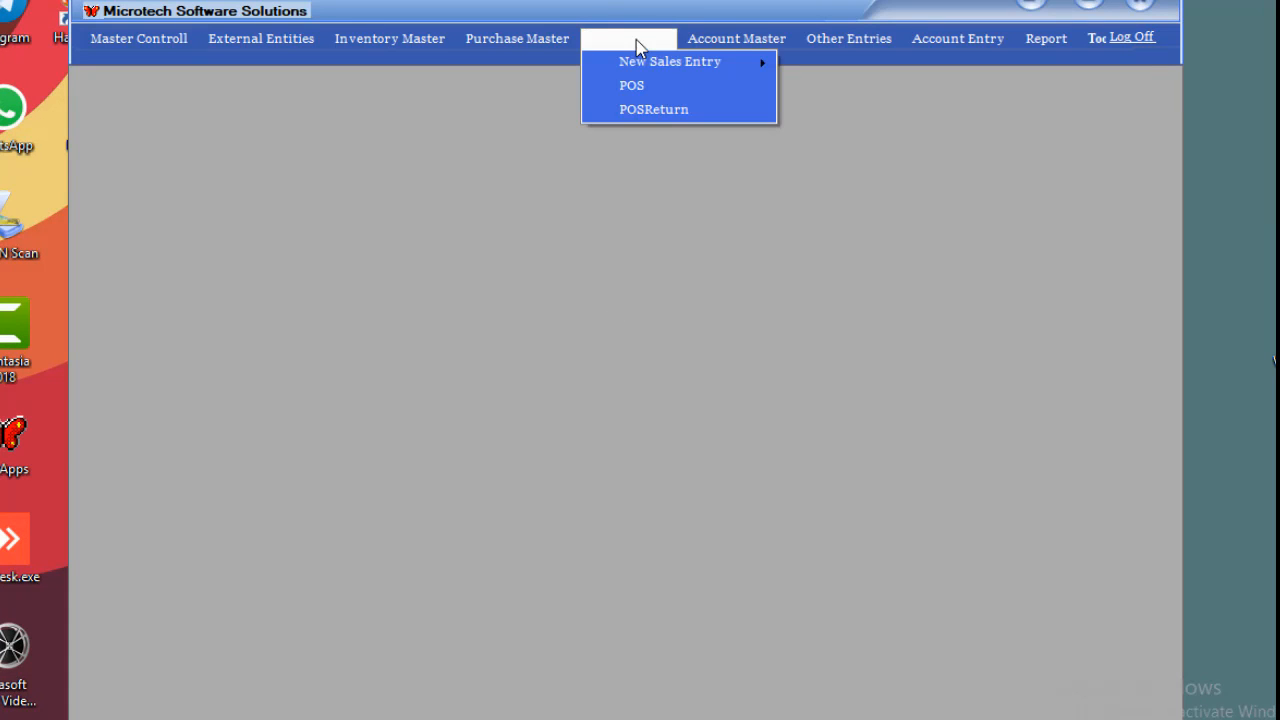
left_click(636, 107)
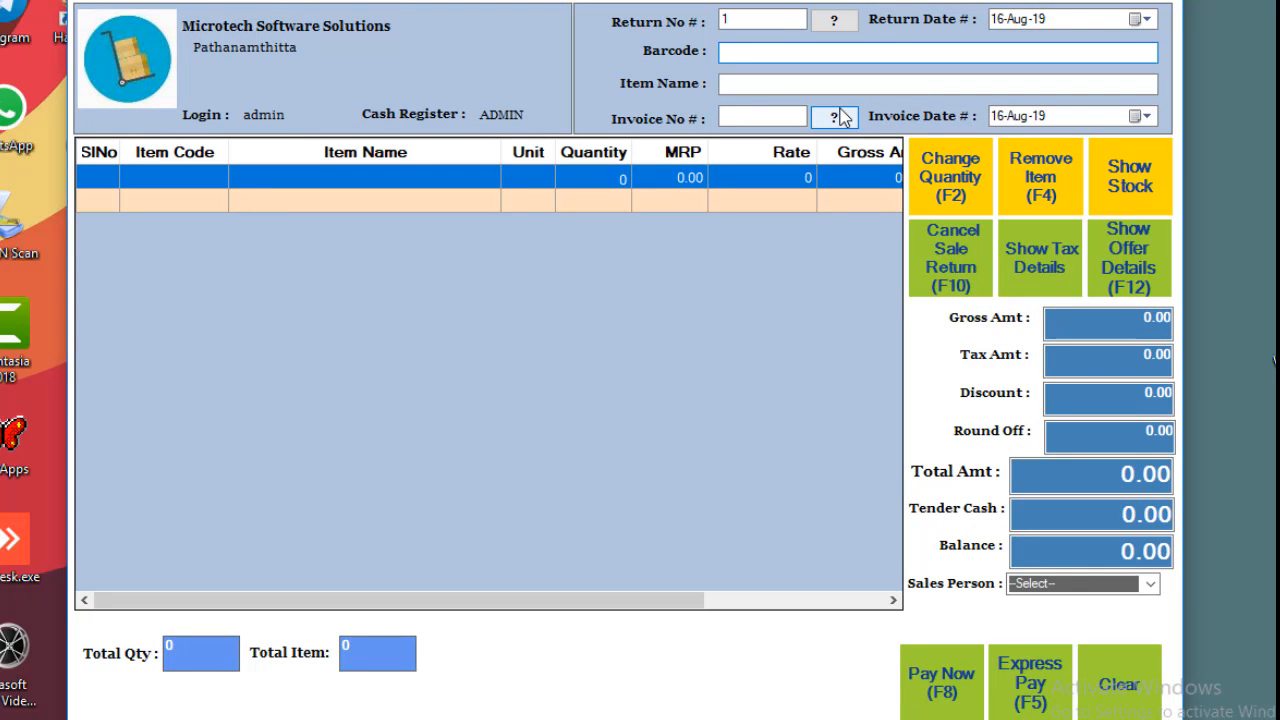
left_click(762, 115)
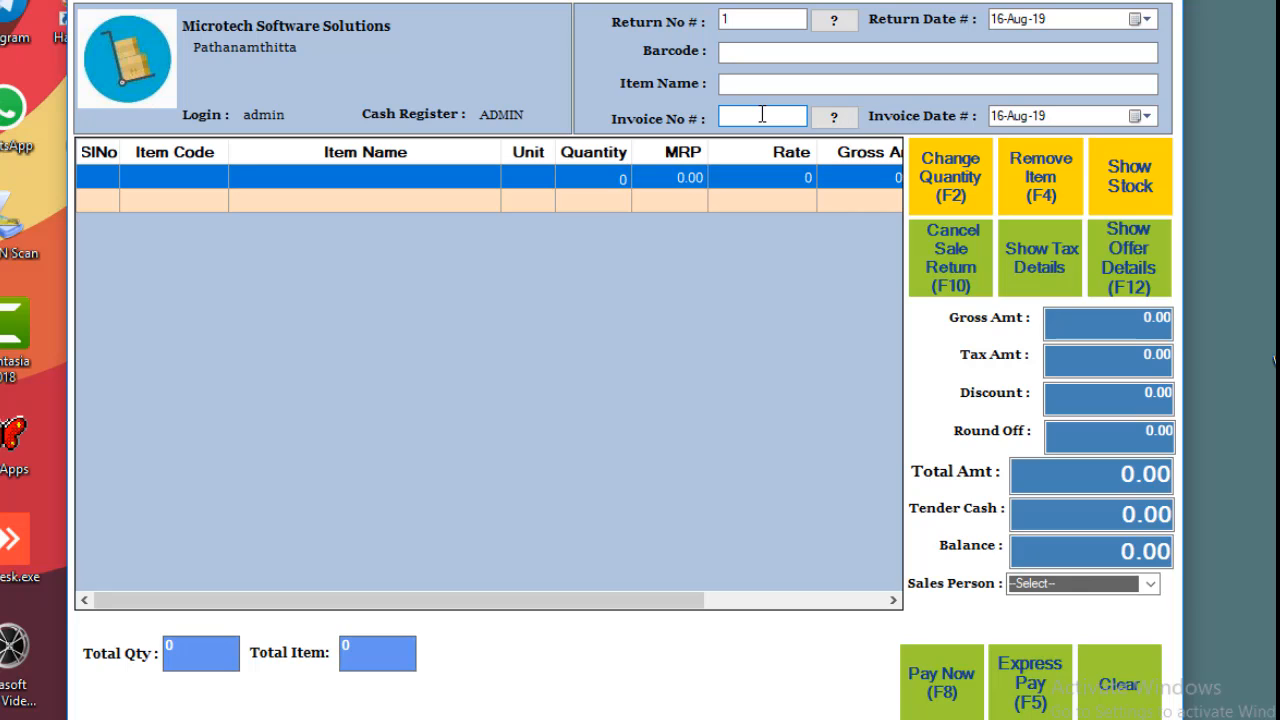
type("3786")
left_click(834, 118)
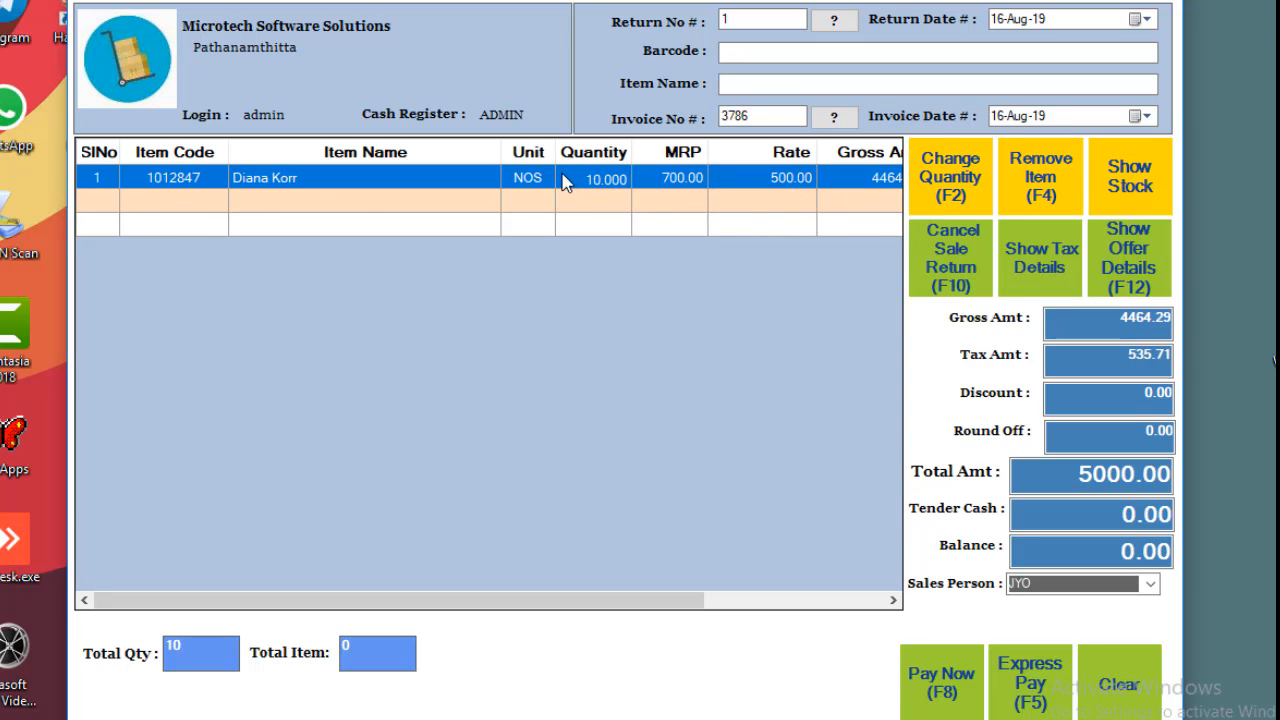
left_click_drag(1078, 474, 1136, 472)
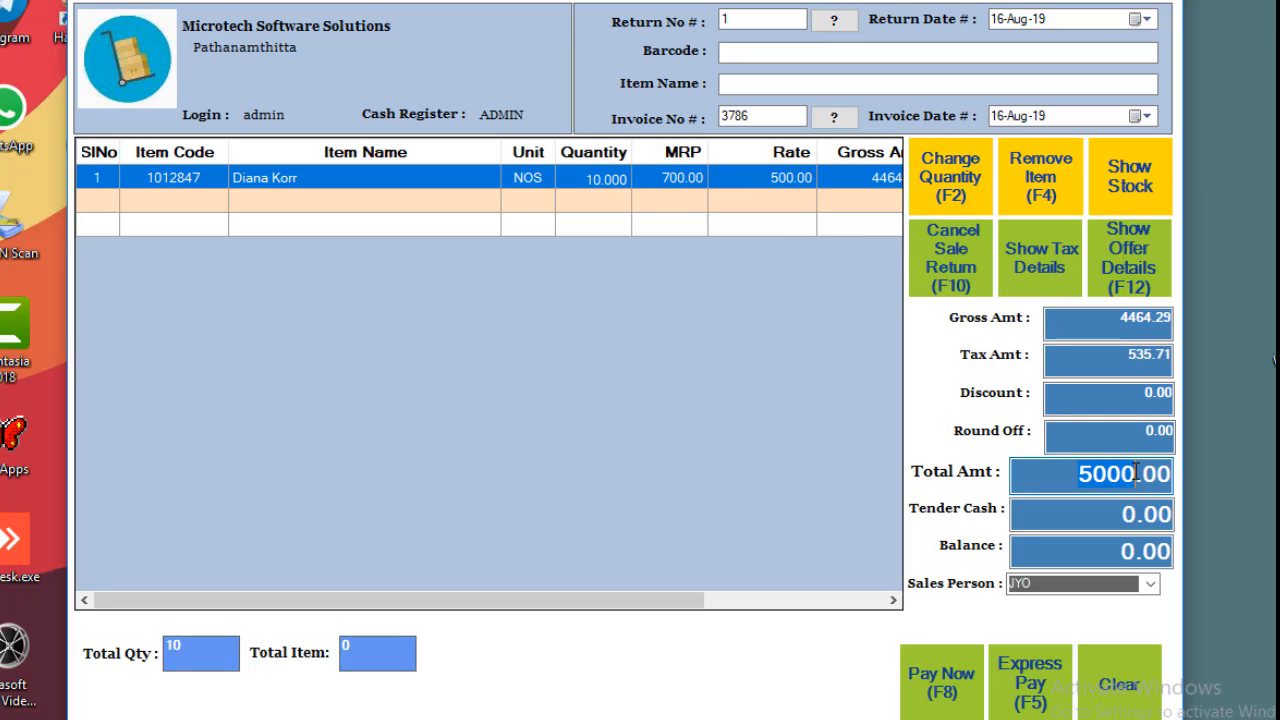
left_click(1136, 474)
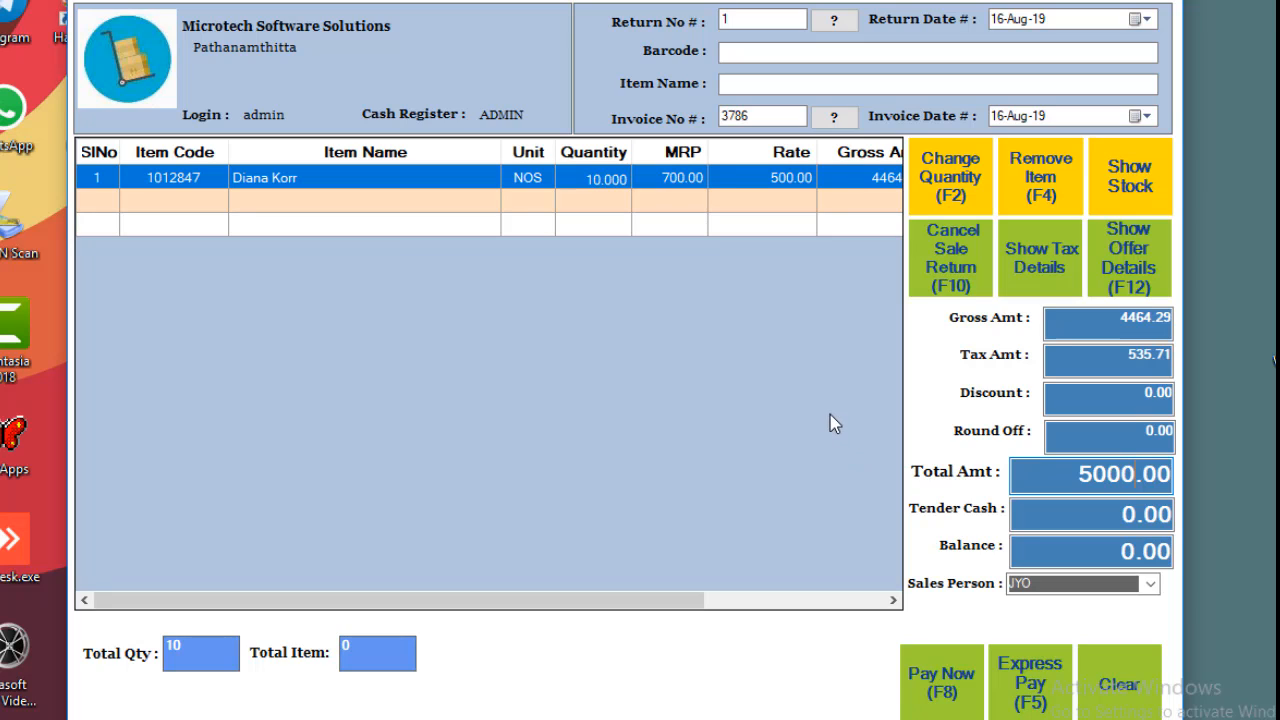
Keep the same sales person and pay out the 5000 return.
left_click(1151, 584)
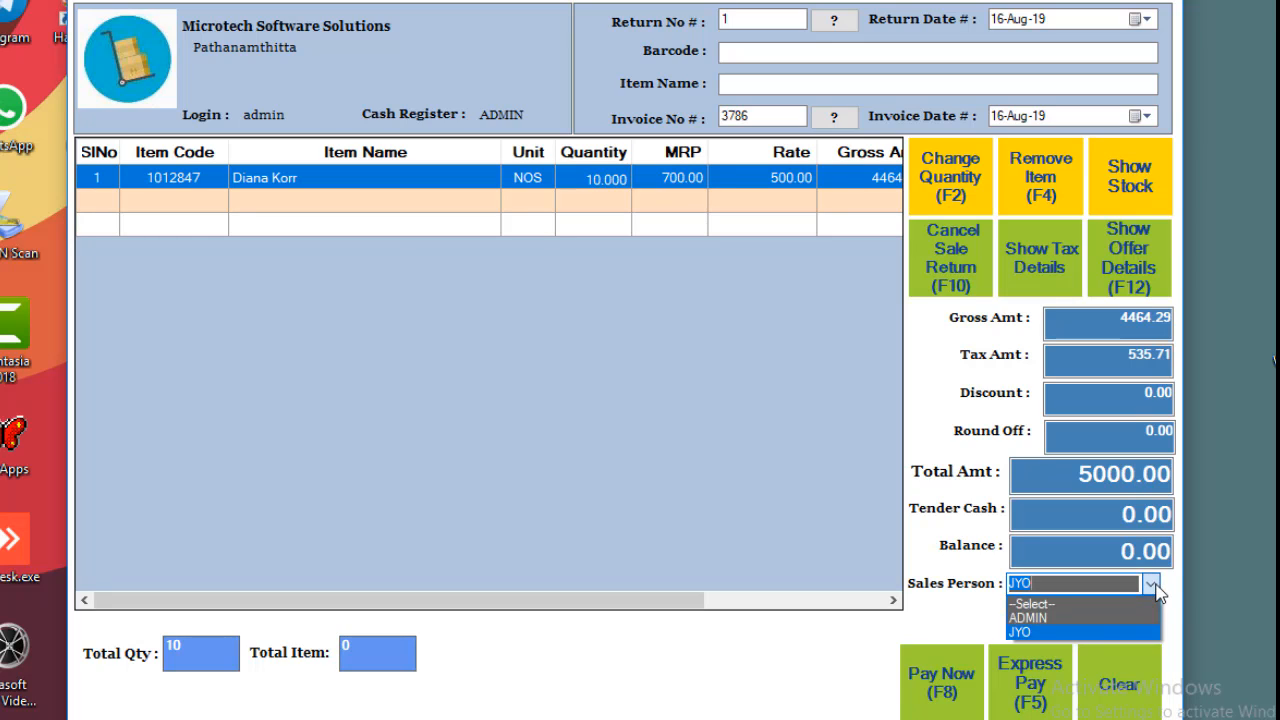
left_click(1153, 588)
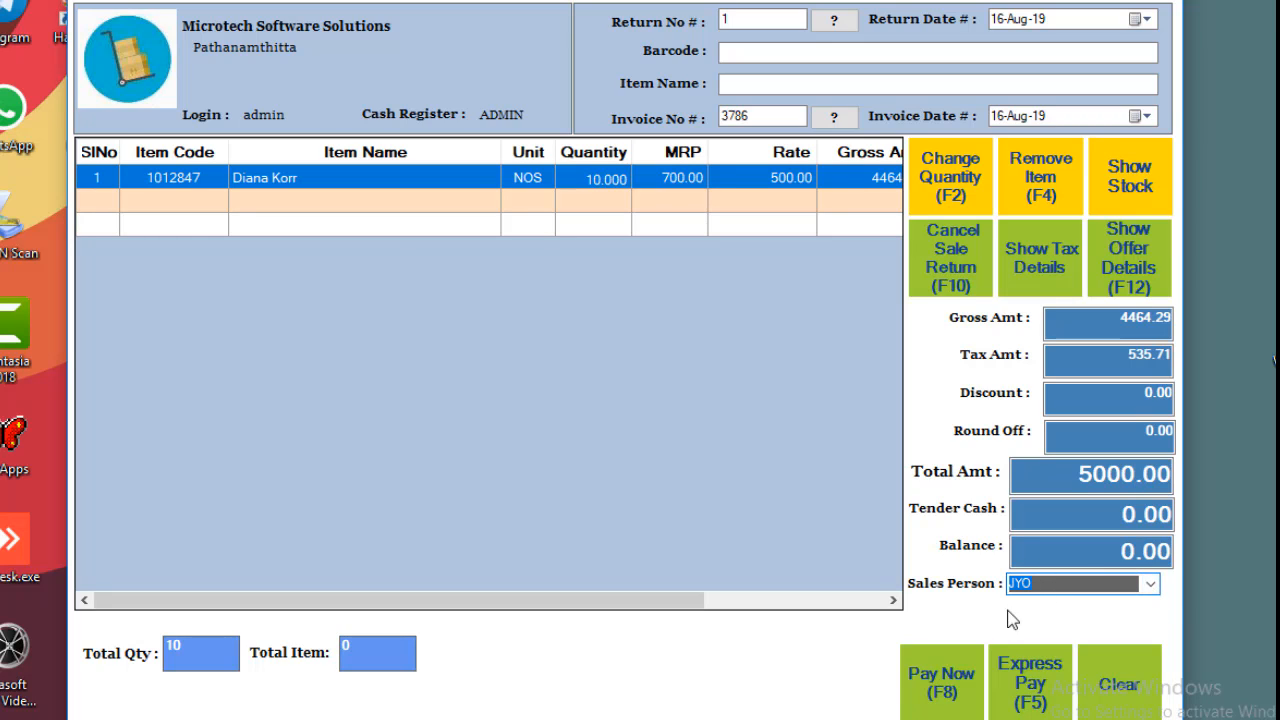
left_click(940, 688)
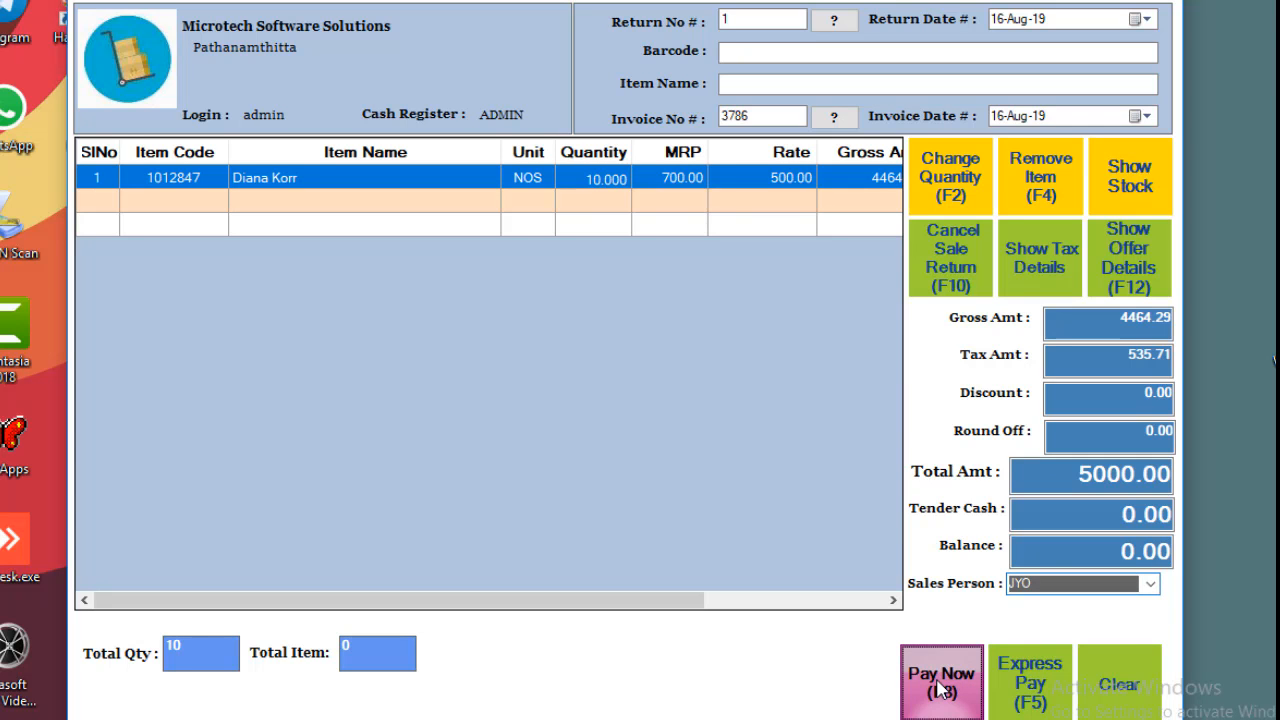